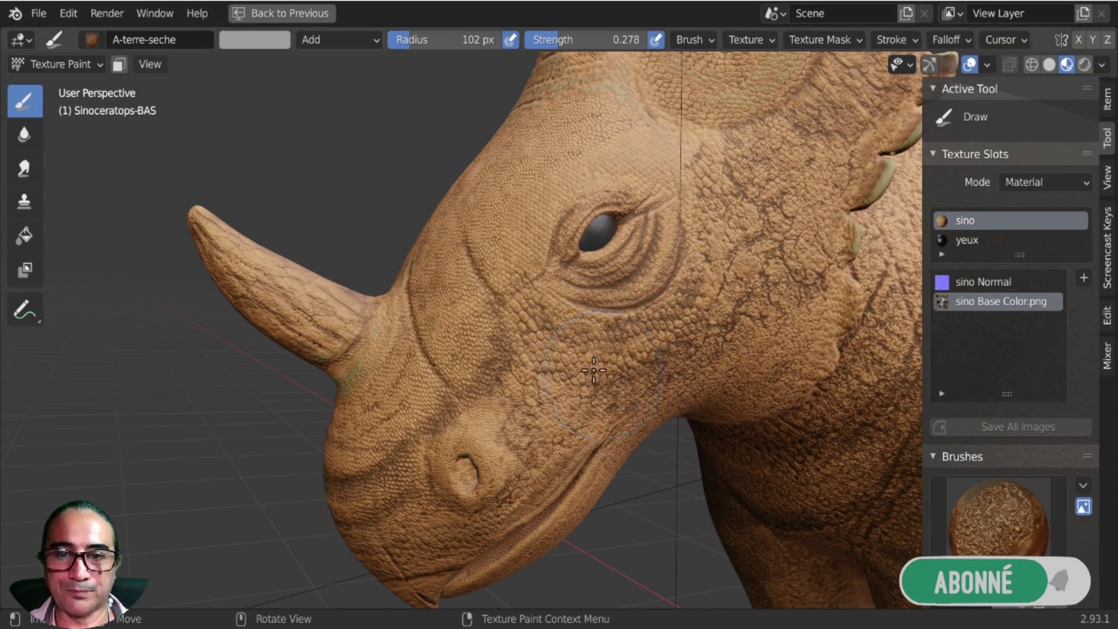
Paint over the skin folds behind and below the eye with the A-terre-seche brush.
{"action": "middle_click_drag", "start_coordinate": [584, 357], "coordinate": [537, 343]}
{"action": "scroll", "coordinate": [627, 253], "scroll_direction": "up", "scroll_amount": 3}
{"action": "middle_click_drag", "start_coordinate": [627, 253], "coordinate": [553, 379], "text": "ctrl"}
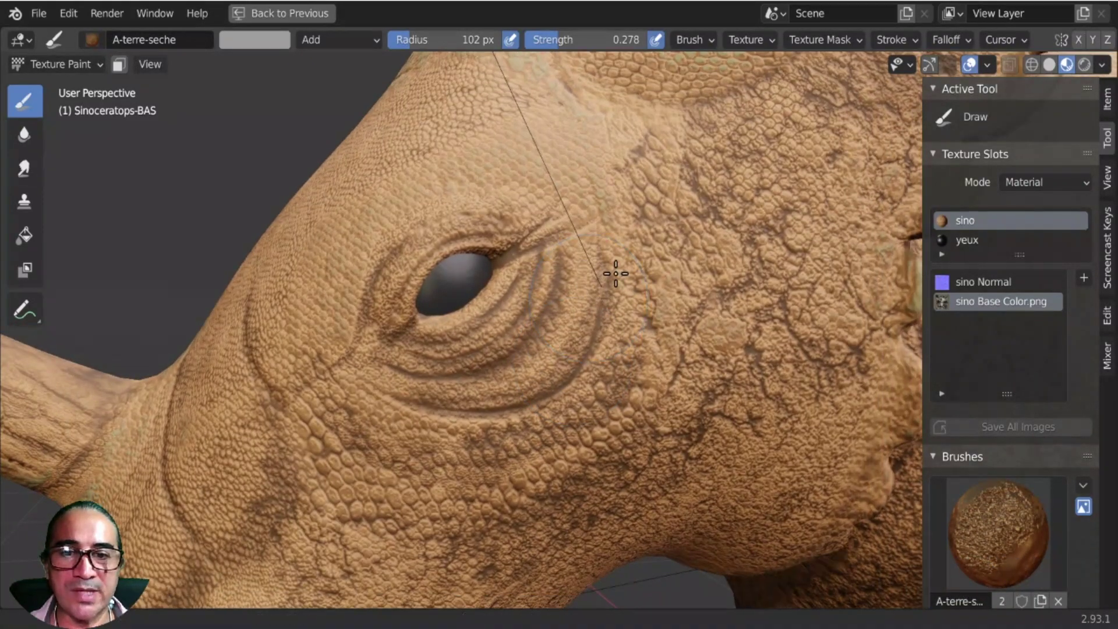
{"action": "scroll", "coordinate": [612, 270], "scroll_direction": "up", "scroll_amount": 3}
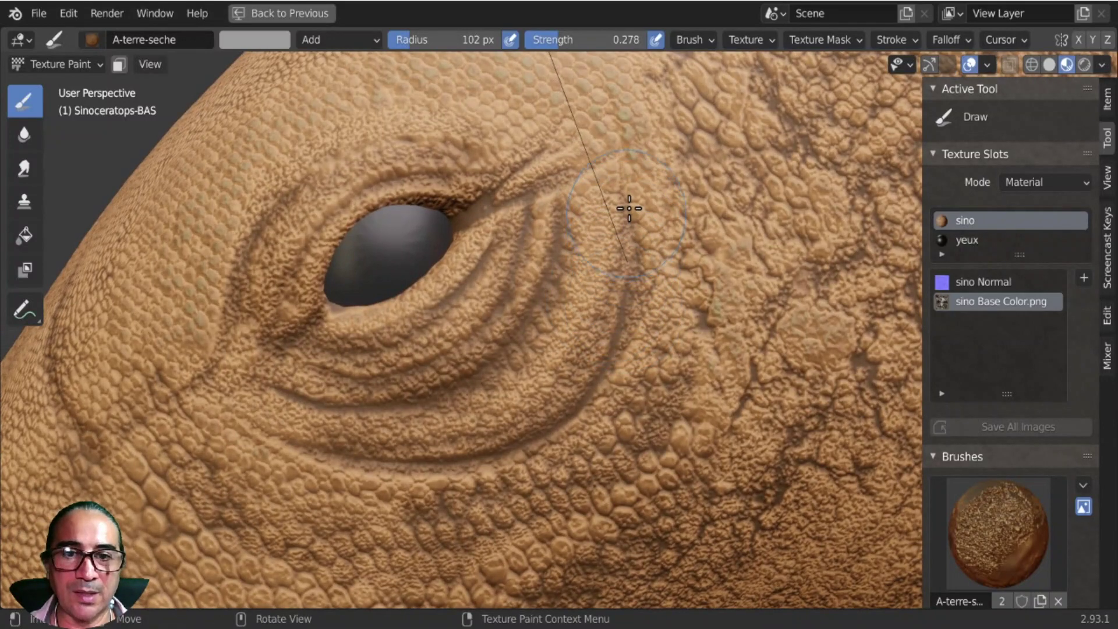
{"action": "left_click_drag", "start_coordinate": [629, 208], "coordinate": [613, 289]}
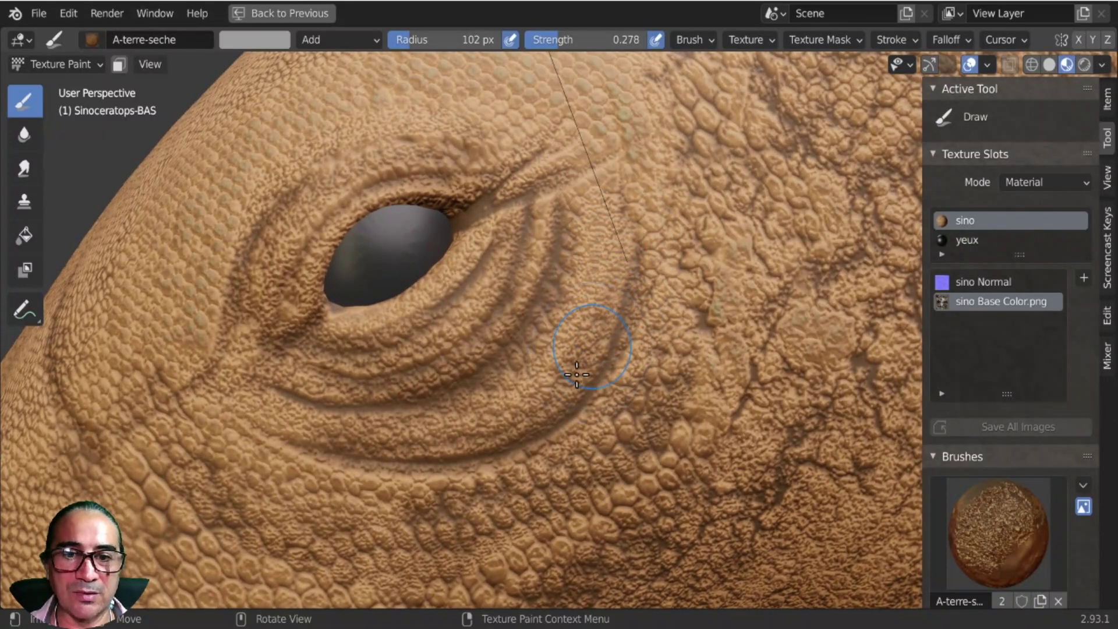
{"action": "left_click_drag", "start_coordinate": [577, 375], "coordinate": [497, 429]}
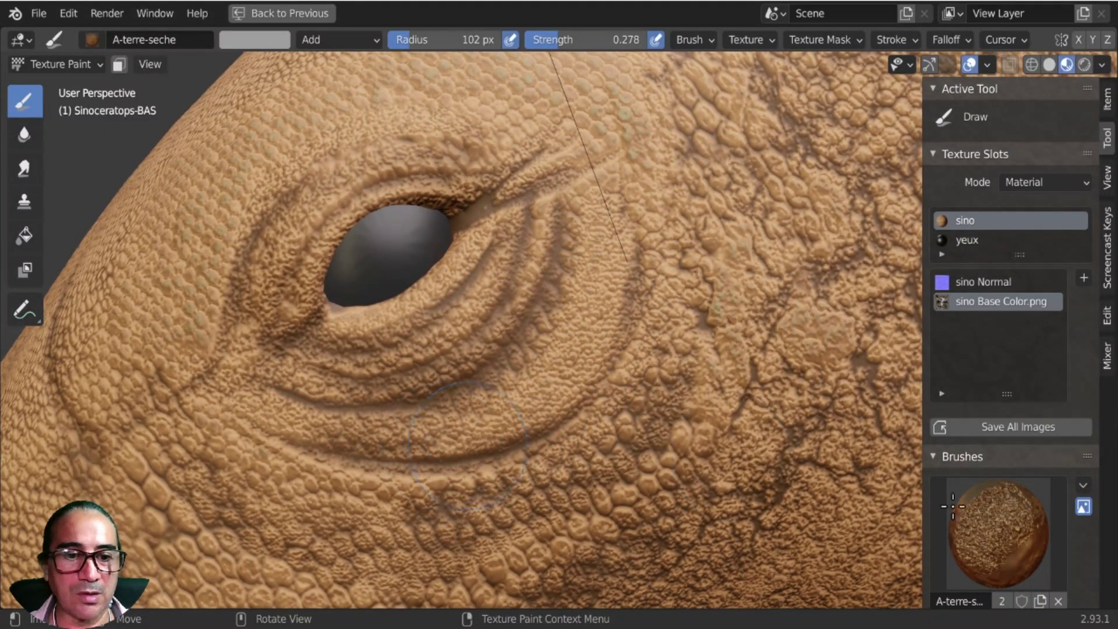
Look over the available paint brushes and open the file browser for appending data from another blend file.
{"action": "scroll", "coordinate": [991, 536], "scroll_direction": "down", "scroll_amount": 8}
{"action": "left_click", "coordinate": [1001, 299]}
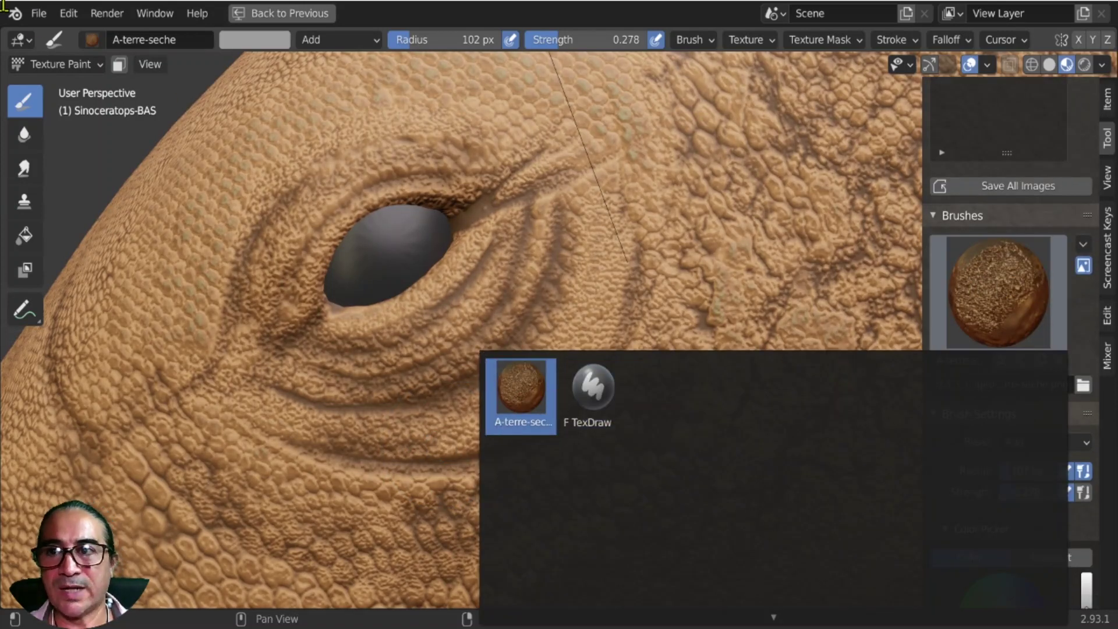
{"action": "left_click", "coordinate": [39, 13]}
{"action": "left_click", "coordinate": [38, 13]}
{"action": "left_click", "coordinate": [35, 12]}
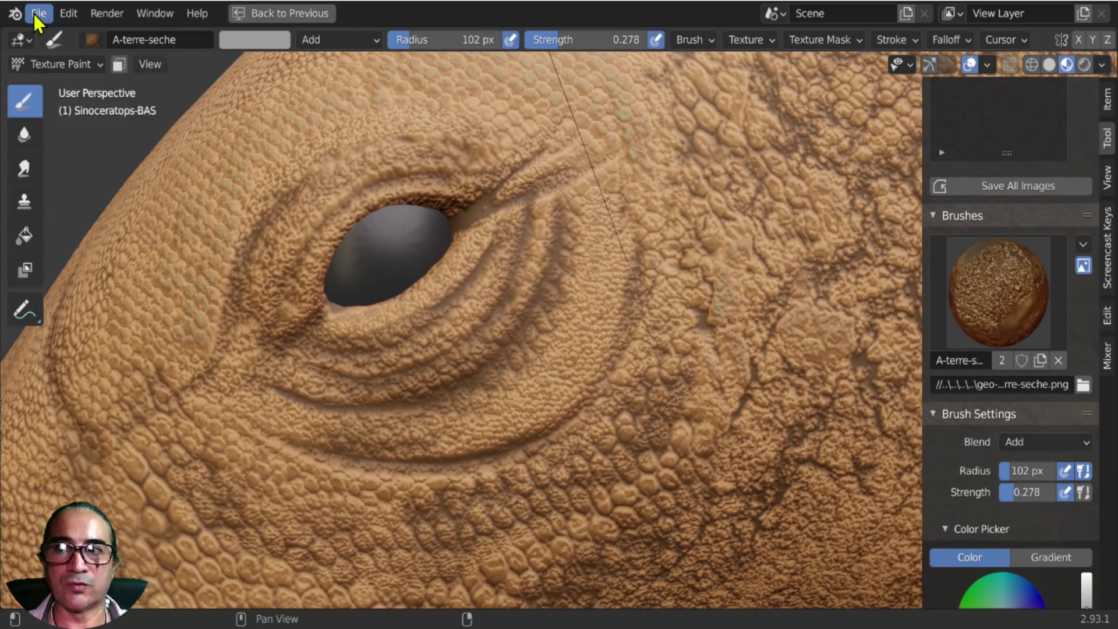
{"action": "left_click", "coordinate": [37, 13]}
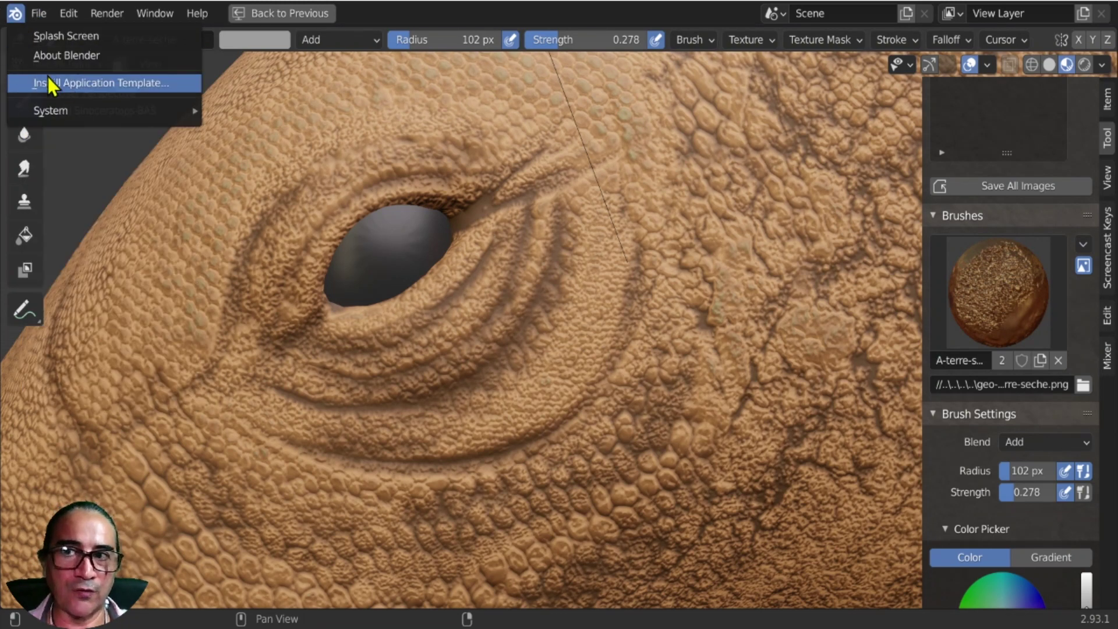
{"action": "left_click", "coordinate": [38, 14]}
{"action": "left_click", "coordinate": [36, 14]}
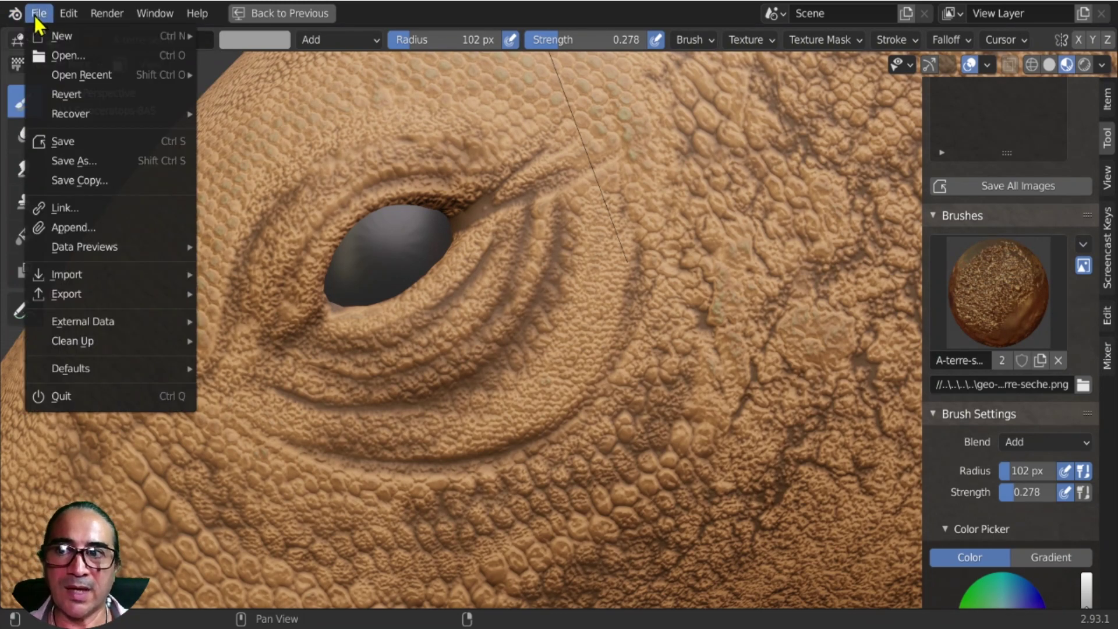
{"action": "left_click", "coordinate": [80, 228]}
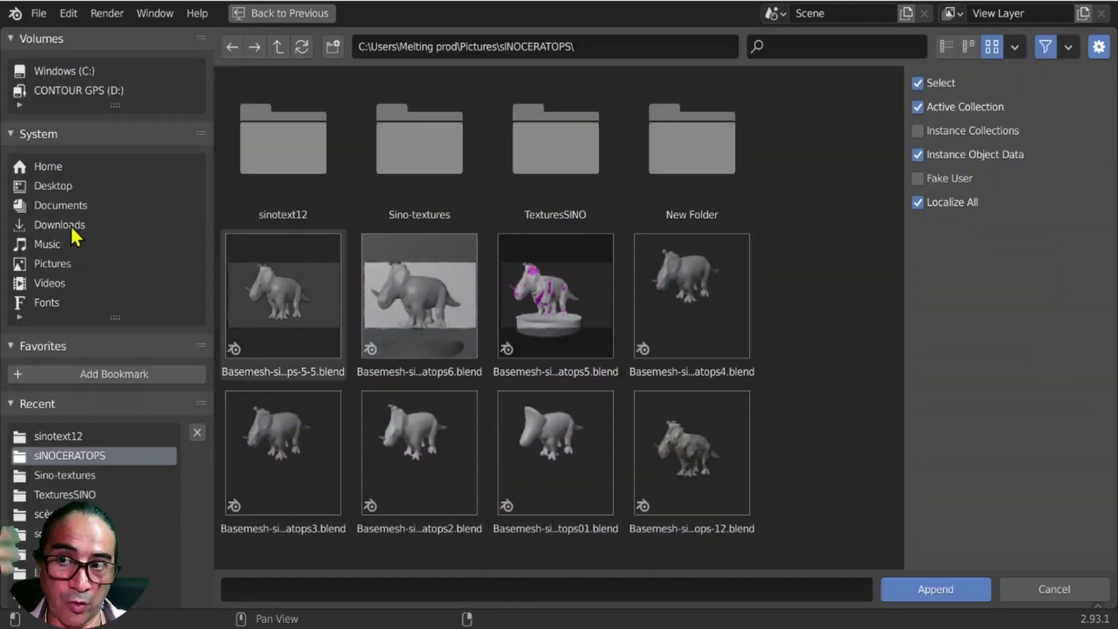
Browse the append source to the root of the Windows (C:) drive and locate the geo-textures folder.
{"action": "scroll", "coordinate": [71, 443], "scroll_direction": "down", "scroll_amount": 2}
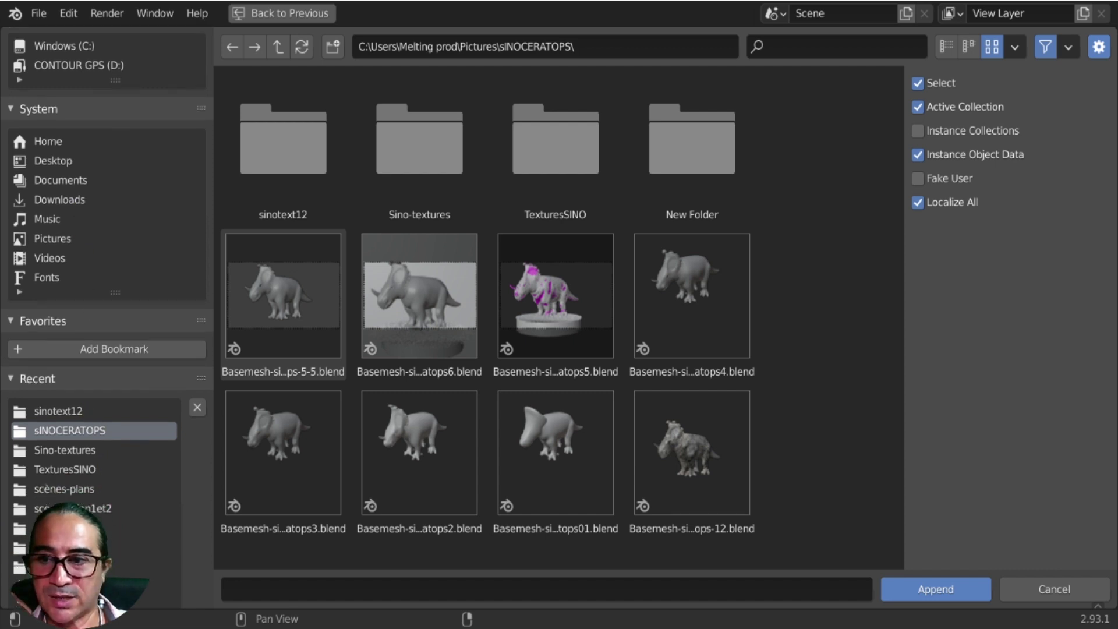
{"action": "scroll", "coordinate": [85, 443], "scroll_direction": "down", "scroll_amount": 4}
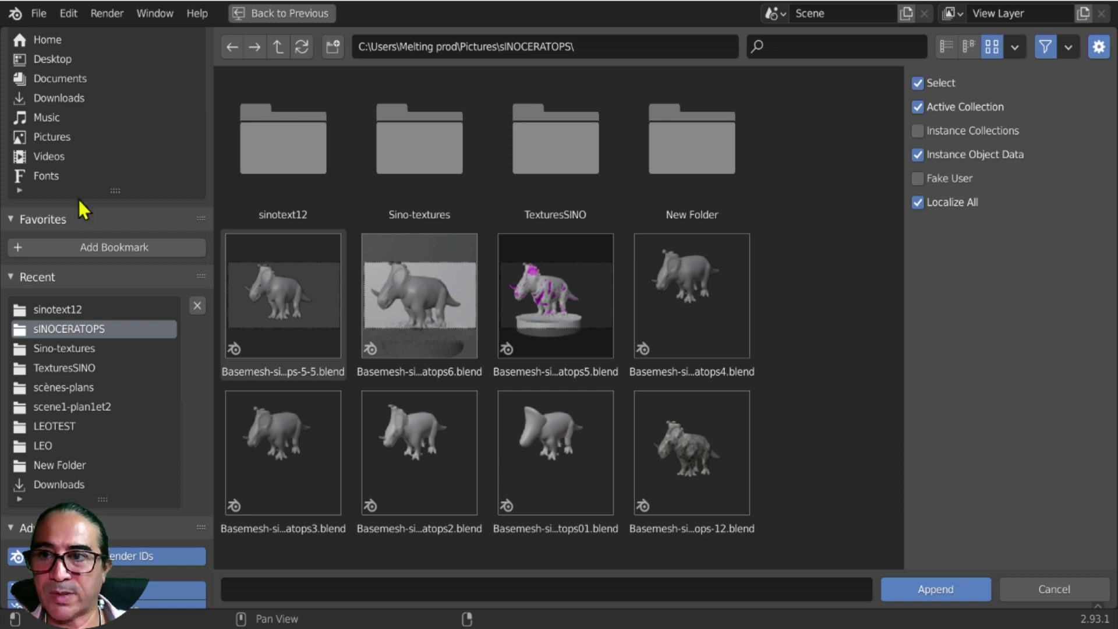
{"action": "scroll", "coordinate": [79, 110], "scroll_direction": "up", "scroll_amount": 6}
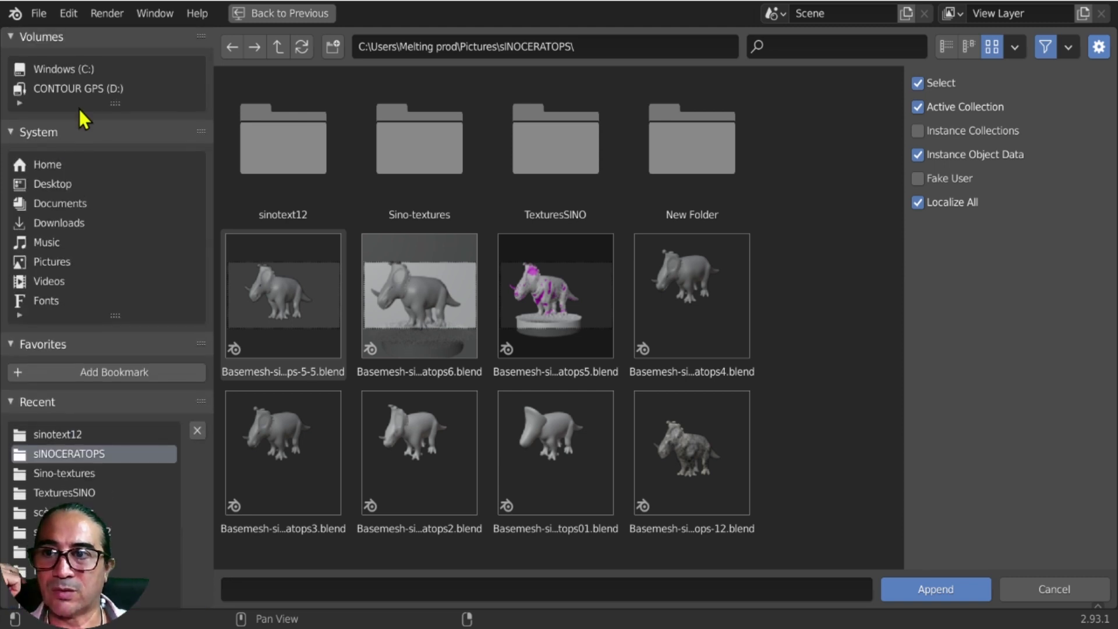
{"action": "left_click", "coordinate": [74, 70]}
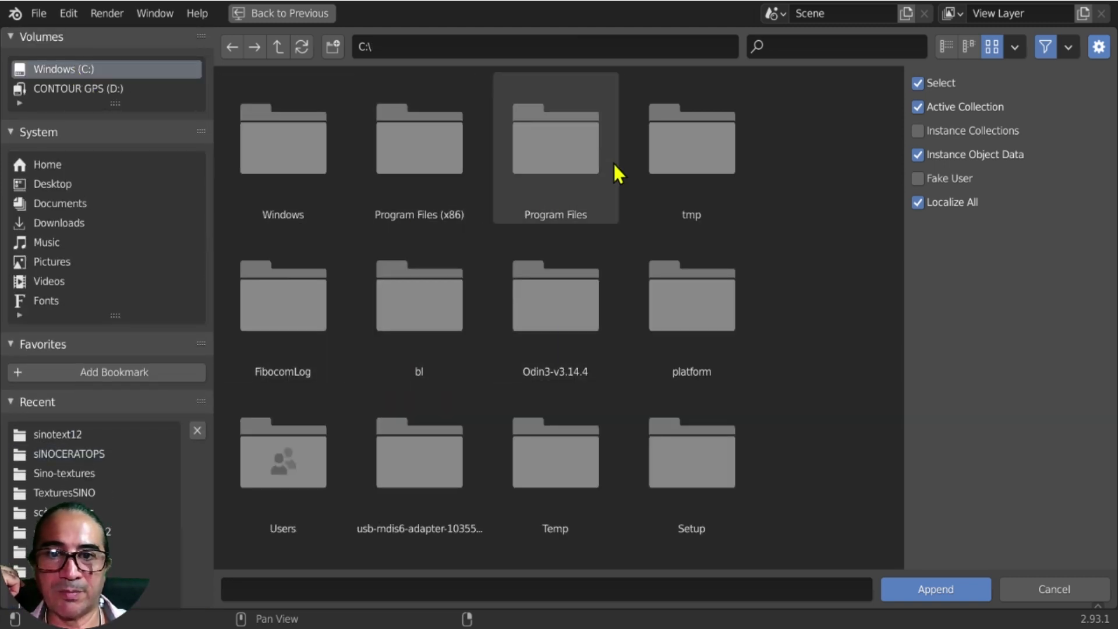
{"action": "left_click", "coordinate": [275, 170]}
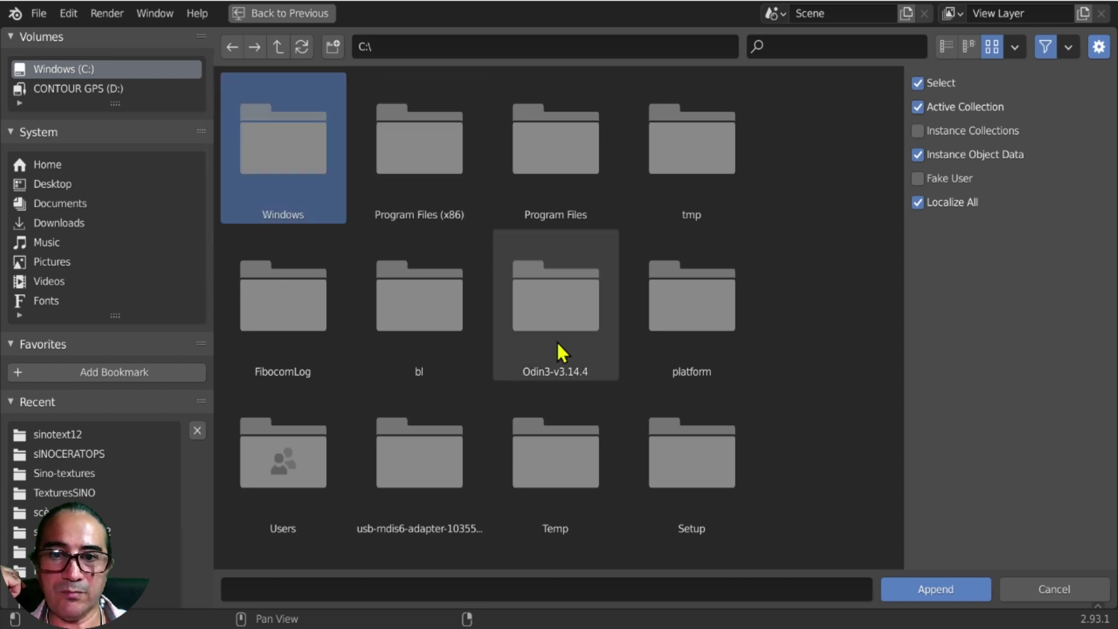
{"action": "mouse_move", "coordinate": [559, 371]}
{"action": "middle_mouse_down"}
{"action": "mouse_move", "coordinate": [560, 204]}
{"action": "mouse_move", "coordinate": [556, 359]}
{"action": "middle_mouse_up"}
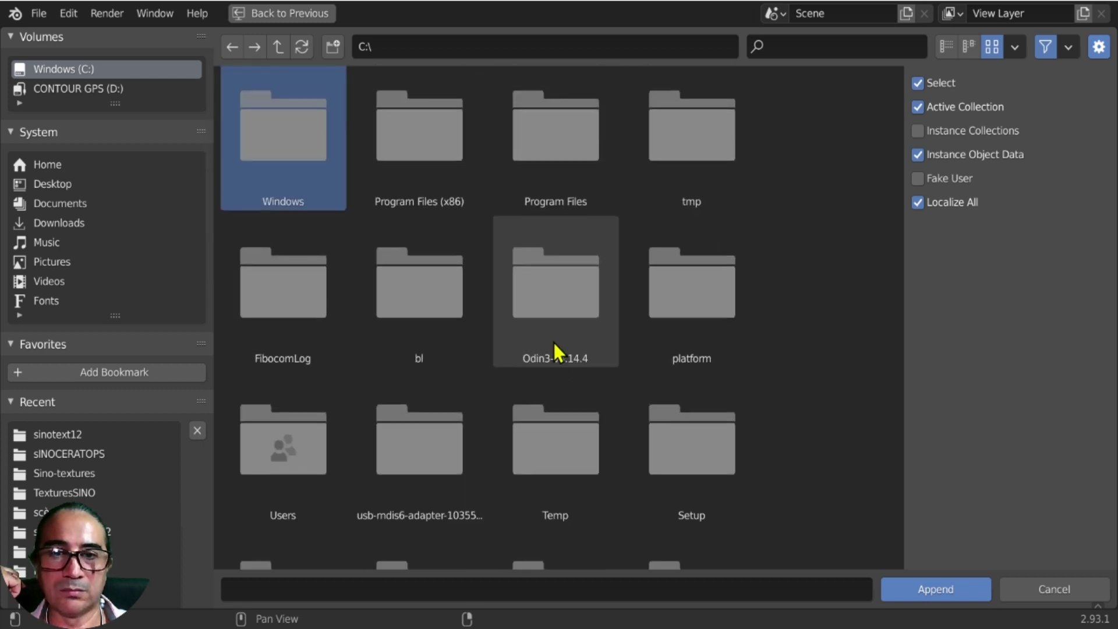
{"action": "left_click", "coordinate": [569, 149]}
{"action": "scroll", "coordinate": [297, 344], "scroll_direction": "down", "scroll_amount": 3}
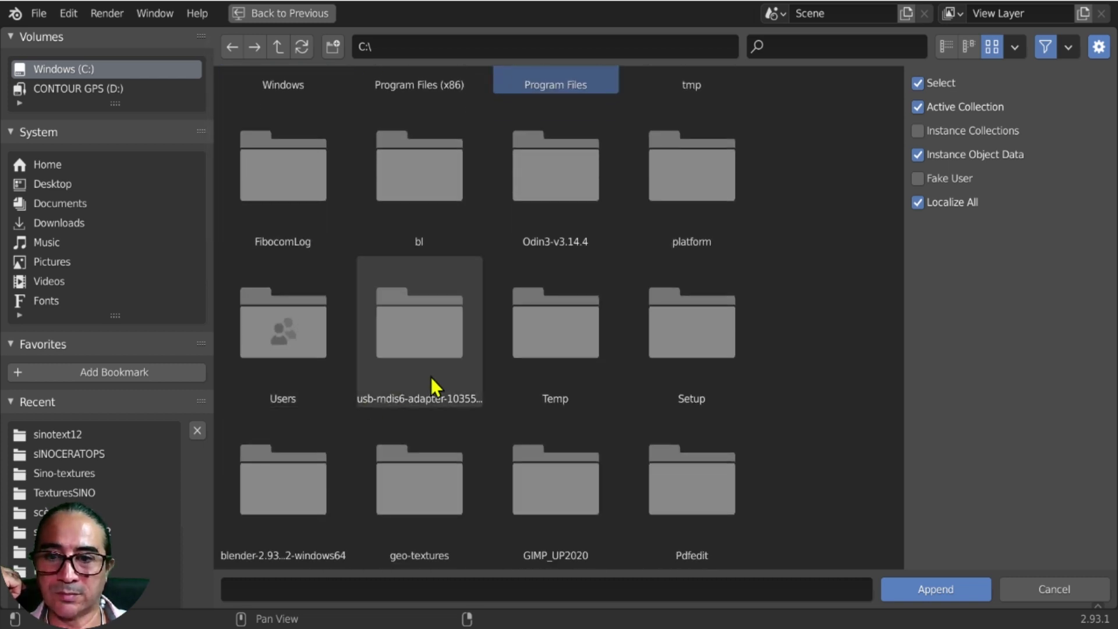
{"action": "scroll", "coordinate": [434, 386], "scroll_direction": "down", "scroll_amount": 5}
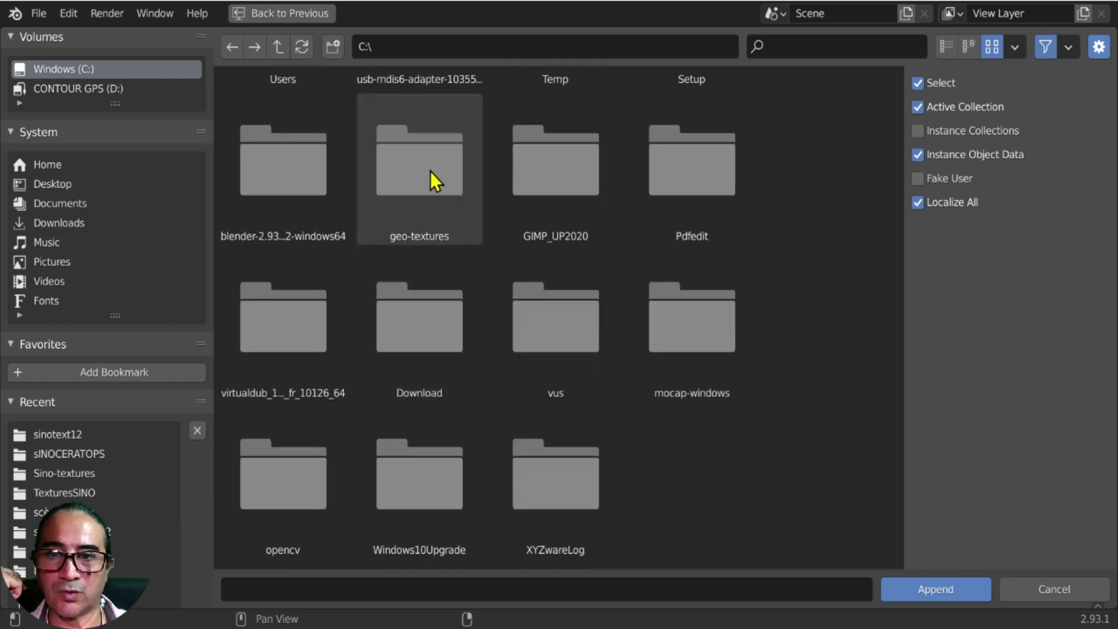
Open the Brush category of brosses-M.blend in C:\geo-textures\BROSSES\Brosses-Clay.
{"action": "double_click", "coordinate": [431, 175]}
{"action": "double_click", "coordinate": [279, 160]}
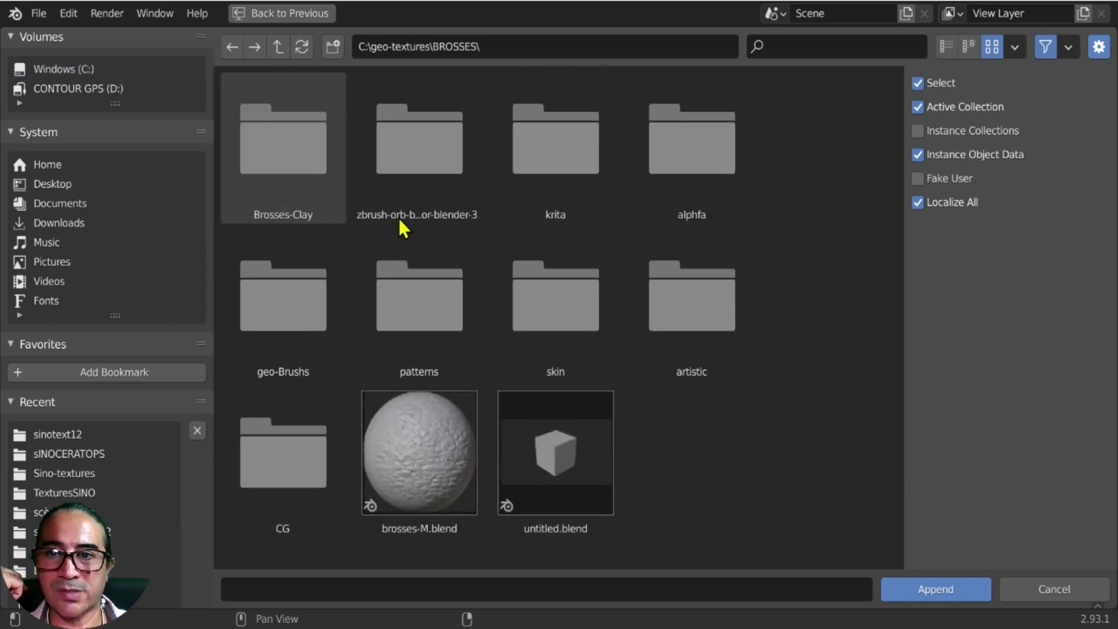
{"action": "double_click", "coordinate": [304, 164]}
{"action": "double_click", "coordinate": [416, 162]}
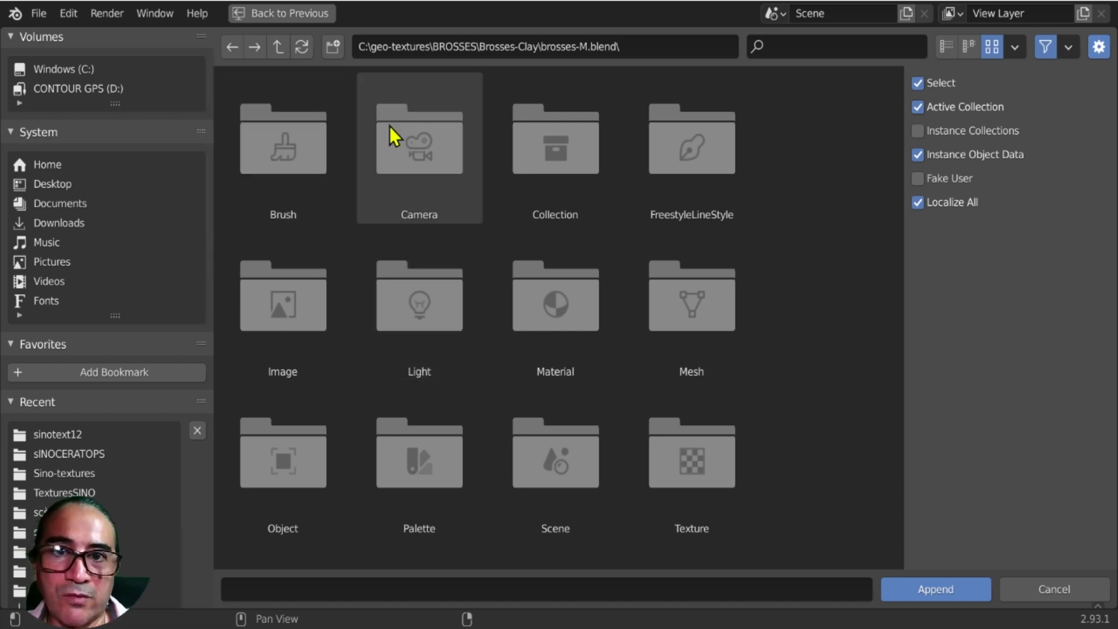
{"action": "double_click", "coordinate": [288, 147]}
Select all the brushes in brosses-M.blend and append them to the current file.
{"action": "left_click", "coordinate": [286, 148]}
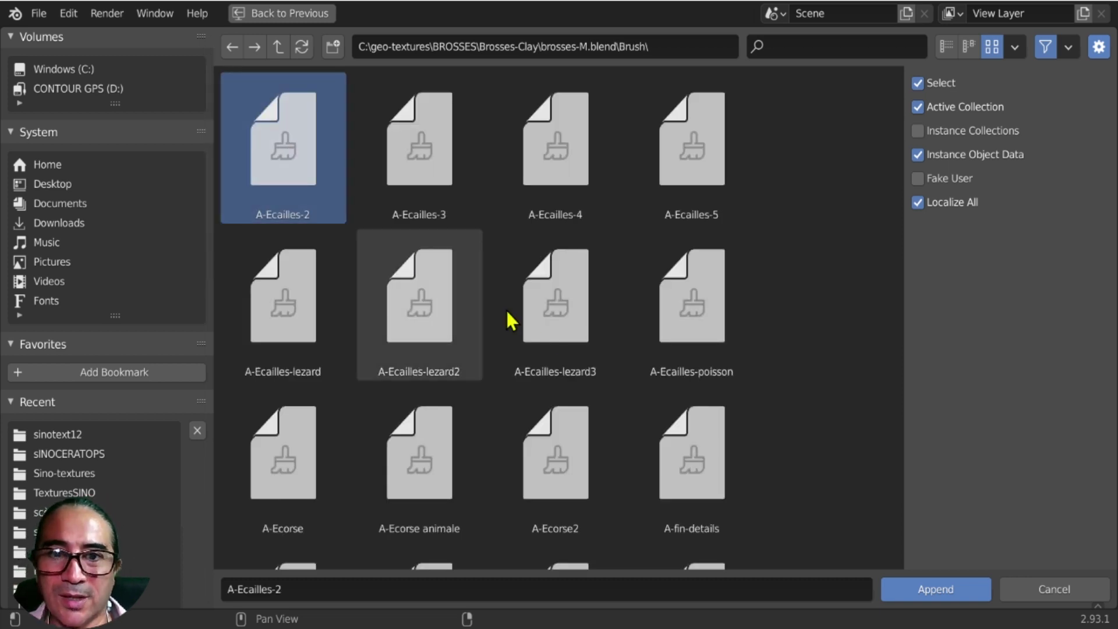
{"action": "mouse_move", "coordinate": [903, 128]}
{"action": "left_mouse_down"}
{"action": "mouse_move", "coordinate": [884, 254]}
{"action": "mouse_move", "coordinate": [887, 239]}
{"action": "left_mouse_up"}
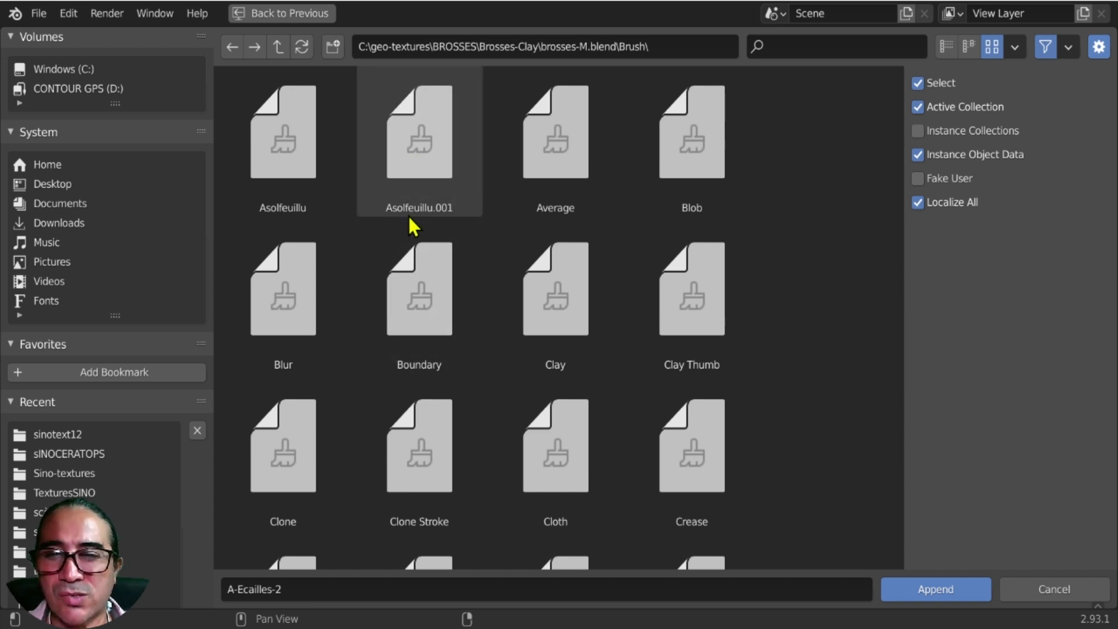
{"action": "scroll", "coordinate": [425, 141], "scroll_direction": "up", "scroll_amount": 5}
{"action": "key", "text": "a"}
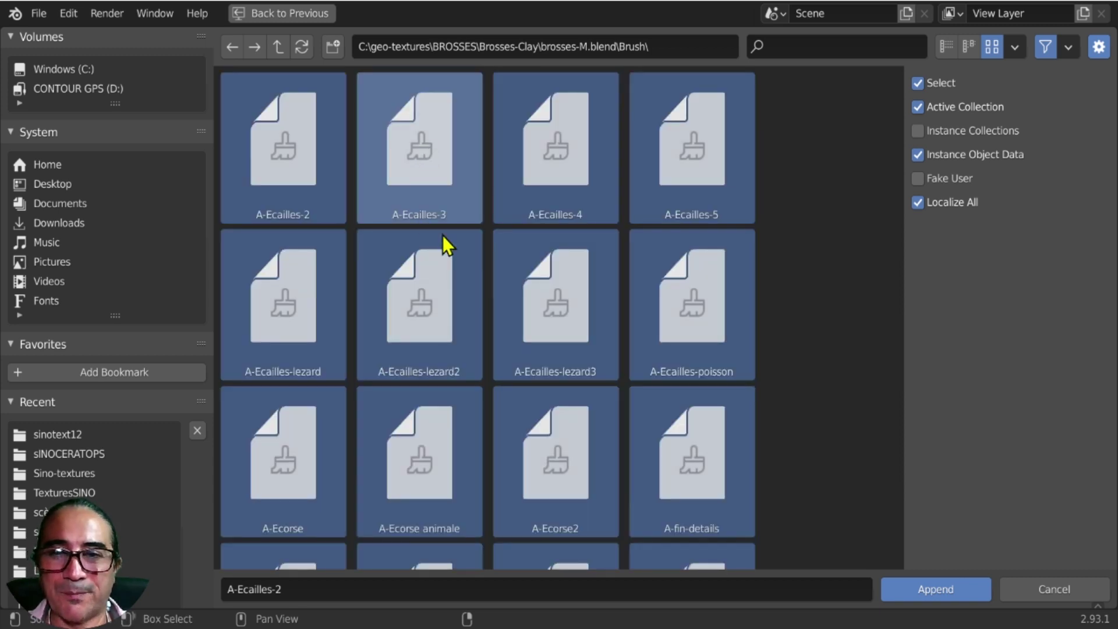
{"action": "left_click", "coordinate": [947, 592]}
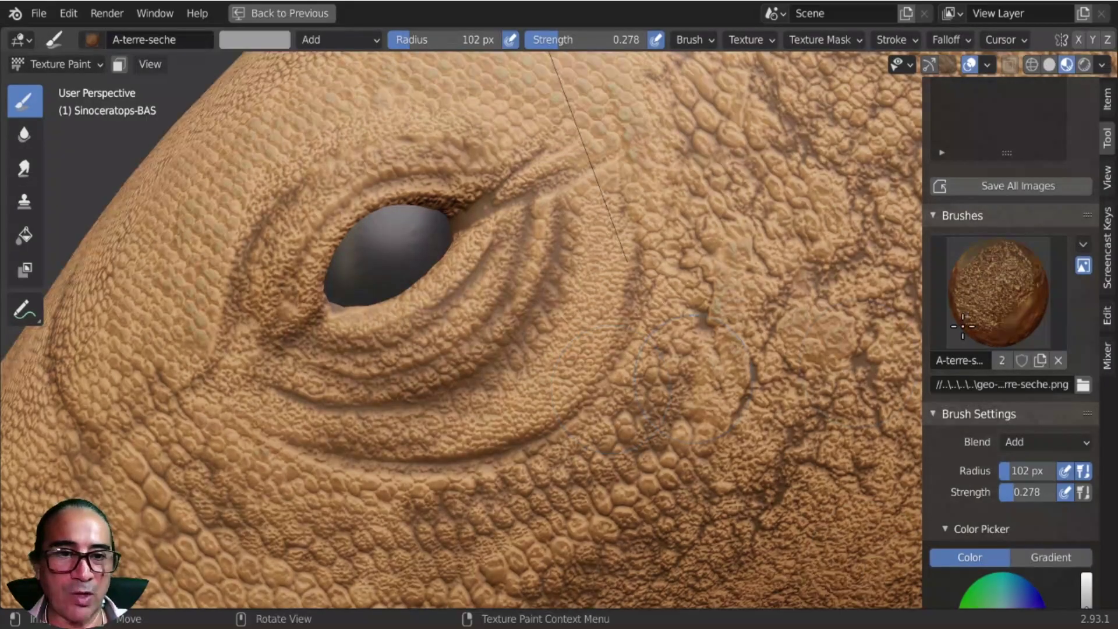
Choose the A-Ecorse animale brush and paint its texture along the skin fold around the underside of the eye.
{"action": "left_click", "coordinate": [999, 291]}
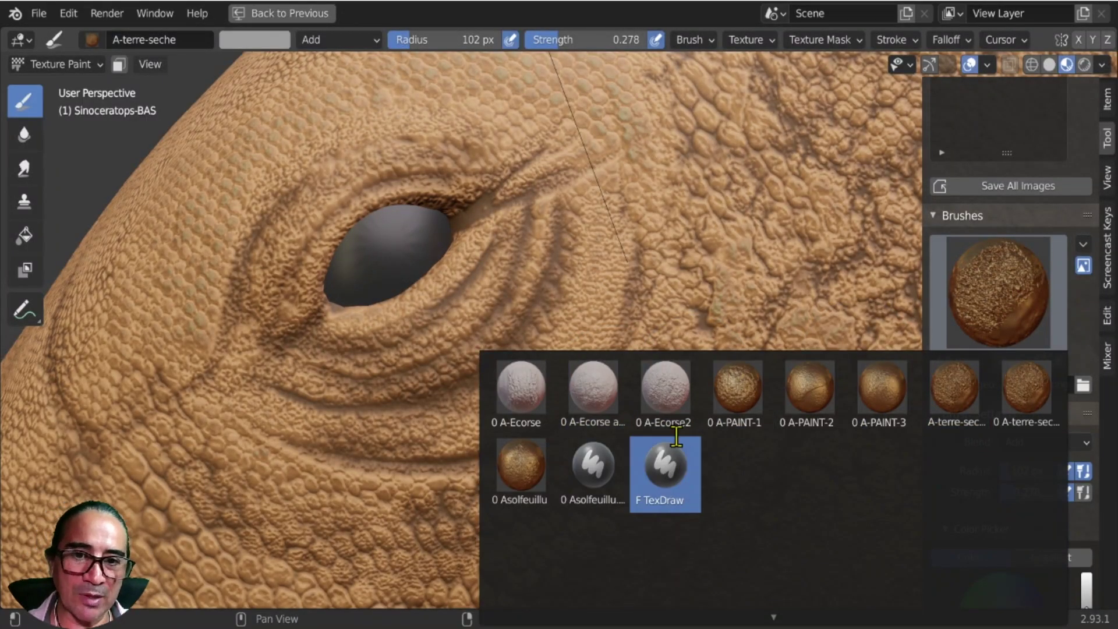
{"action": "left_click", "coordinate": [591, 392]}
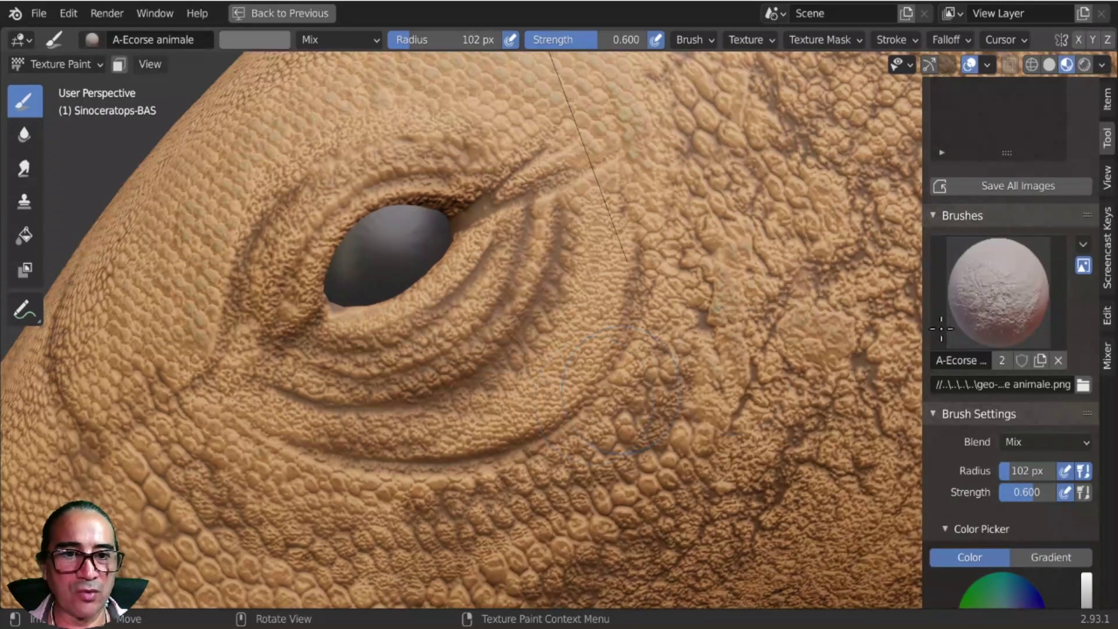
{"action": "scroll", "coordinate": [947, 464], "scroll_direction": "down", "scroll_amount": 5}
{"action": "scroll", "coordinate": [947, 464], "scroll_direction": "down", "scroll_amount": 6}
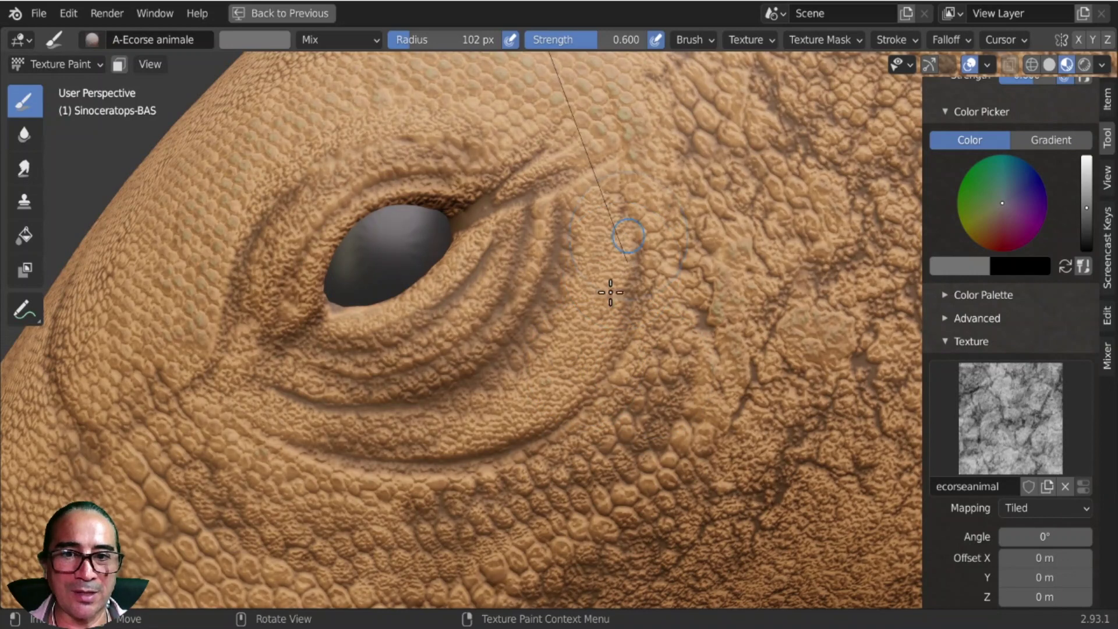
{"action": "left_click_drag", "start_coordinate": [528, 401], "coordinate": [355, 438]}
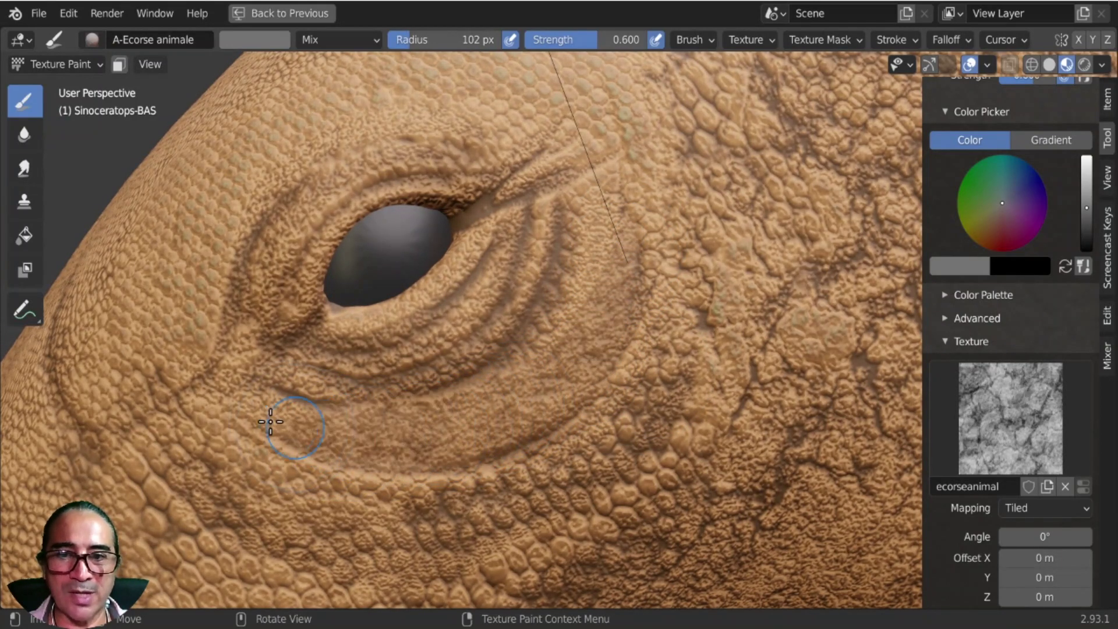
Set the brush texture to the hexagonal Texture.012, try it out below the eye, and undo the test strokes.
{"action": "left_click", "coordinate": [1026, 414]}
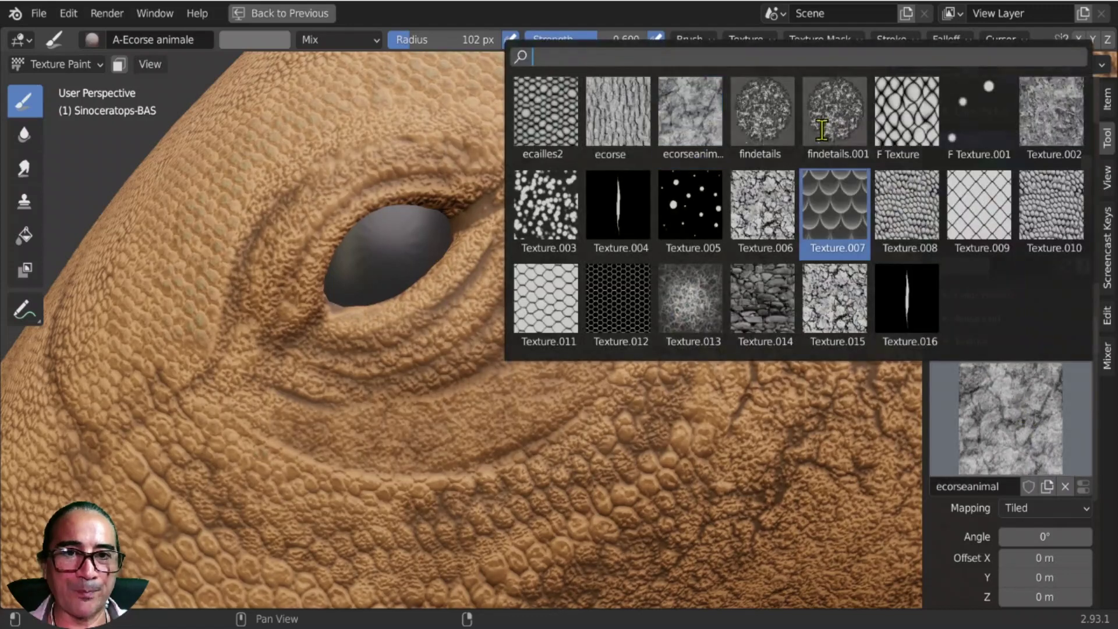
{"action": "left_click", "coordinate": [584, 349]}
{"action": "left_click_drag", "start_coordinate": [354, 442], "coordinate": [423, 435]}
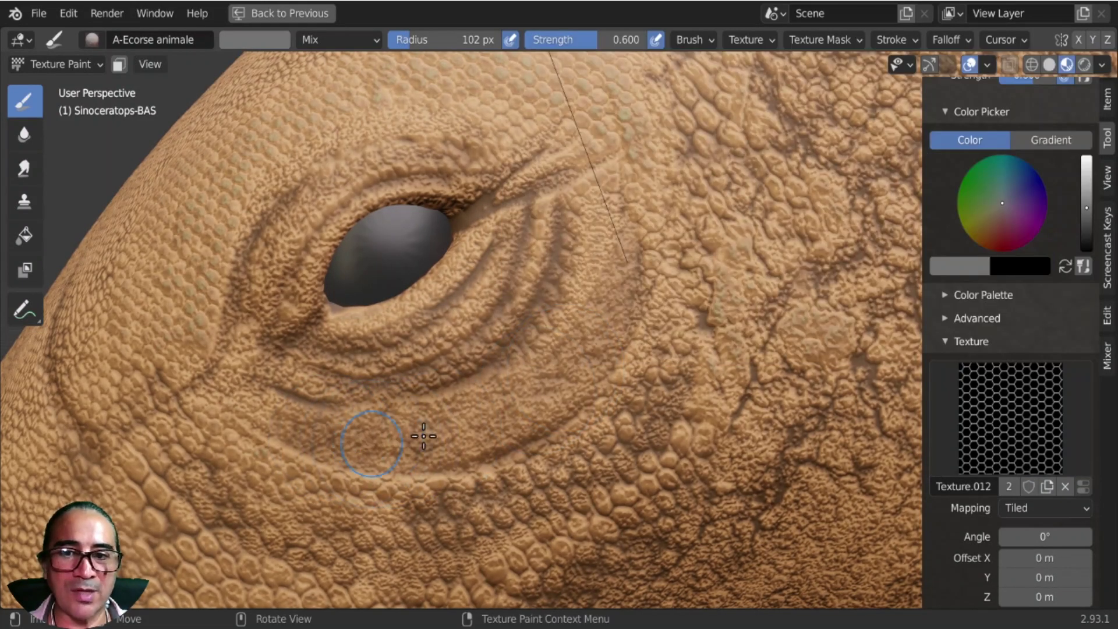
{"action": "mouse_move", "coordinate": [603, 322]}
{"action": "left_mouse_down"}
{"action": "mouse_move", "coordinate": [631, 220]}
{"action": "mouse_move", "coordinate": [628, 333]}
{"action": "left_mouse_up"}
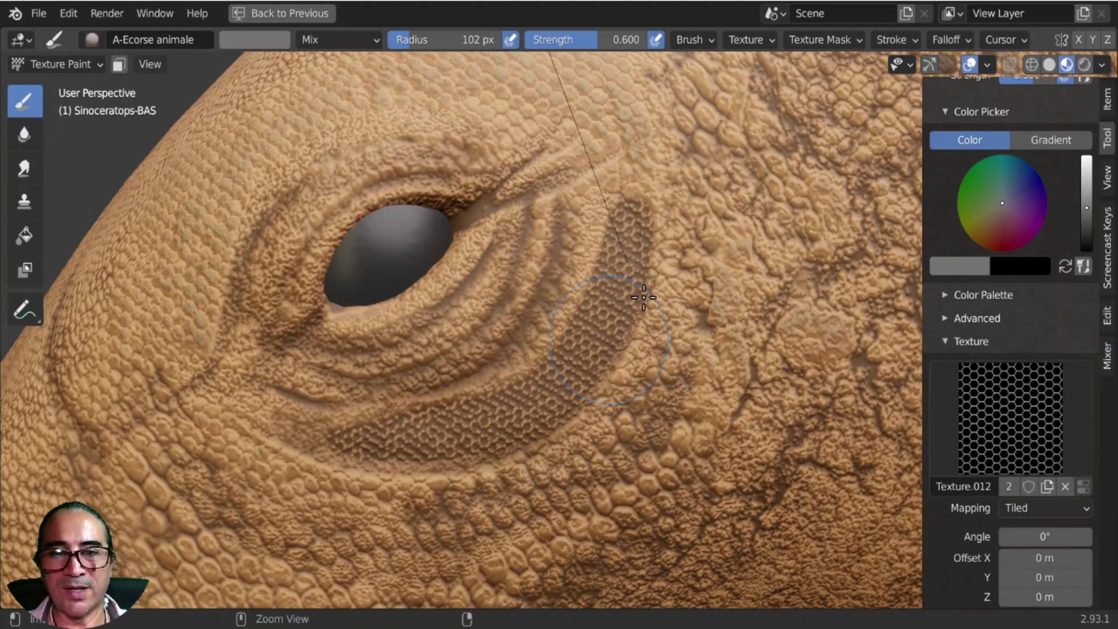
{"action": "key", "text": "ctrl+z"}
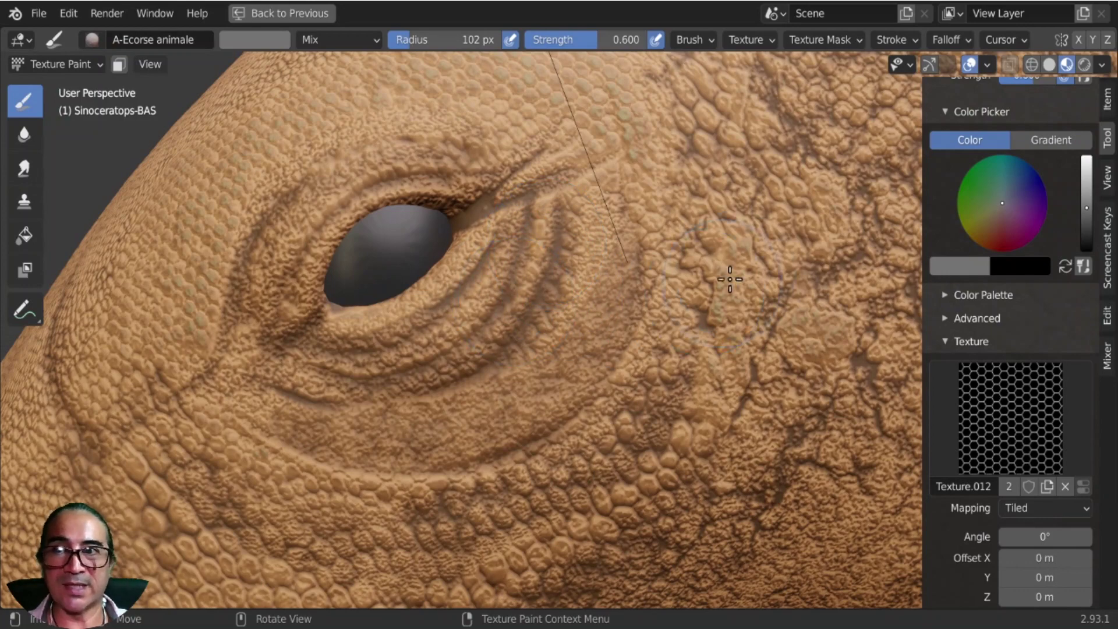
Open the recent file Basemesh-sinoceratops-5-5.blend without saving the changes to the current file.
{"action": "middle_click_drag", "start_coordinate": [732, 256], "coordinate": [337, 237], "text": "ctrl"}
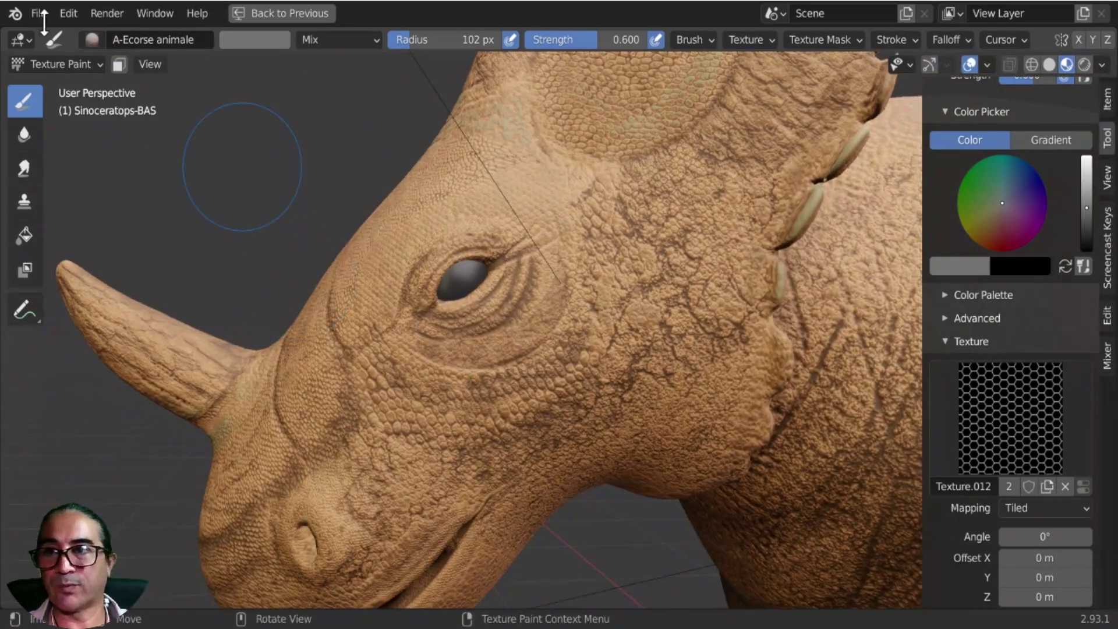
{"action": "left_click", "coordinate": [35, 14]}
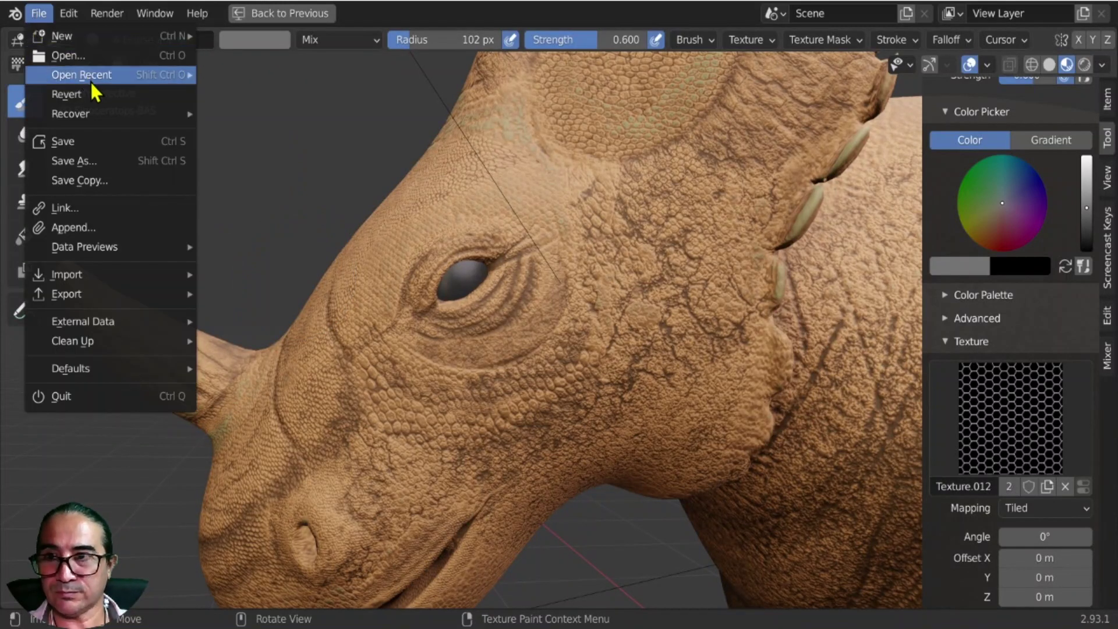
{"action": "mouse_move", "coordinate": [91, 79]}
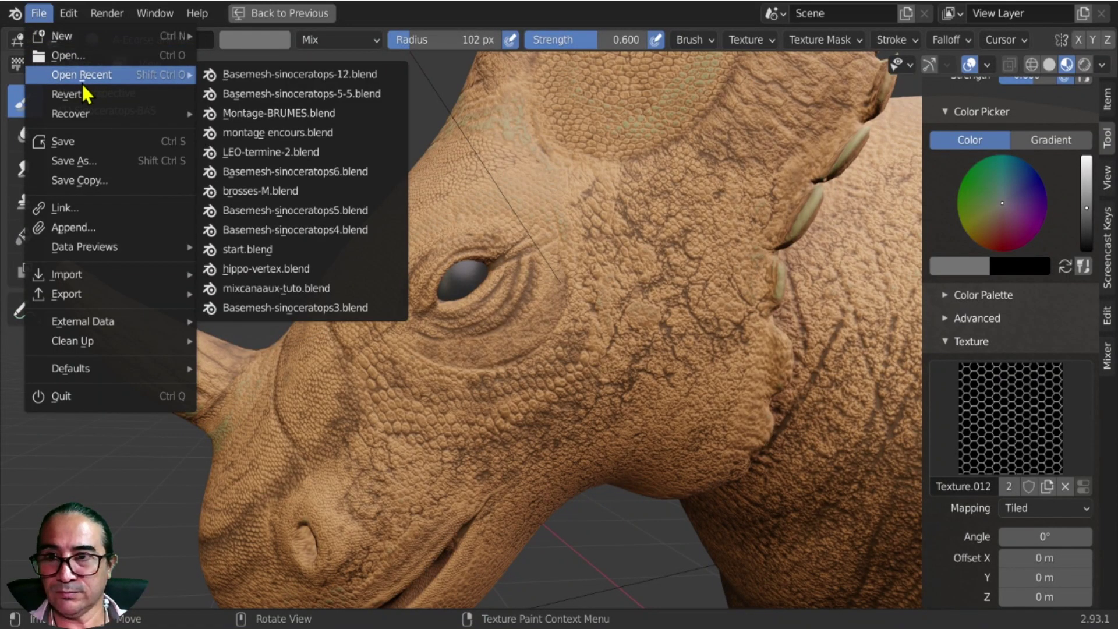
{"action": "left_click", "coordinate": [334, 96]}
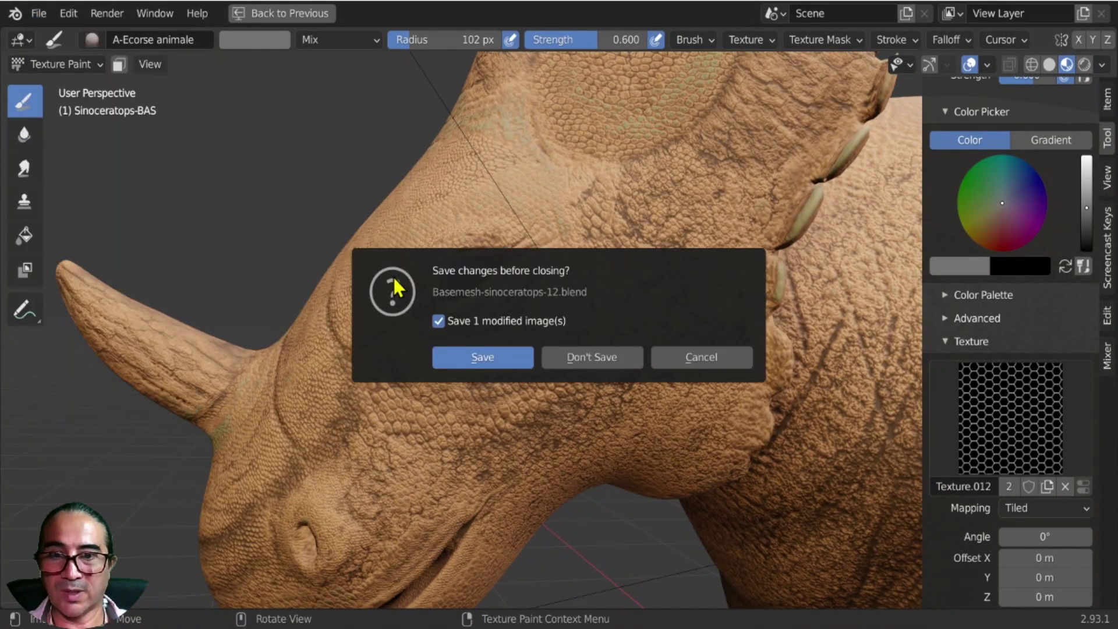
{"action": "left_click", "coordinate": [610, 359]}
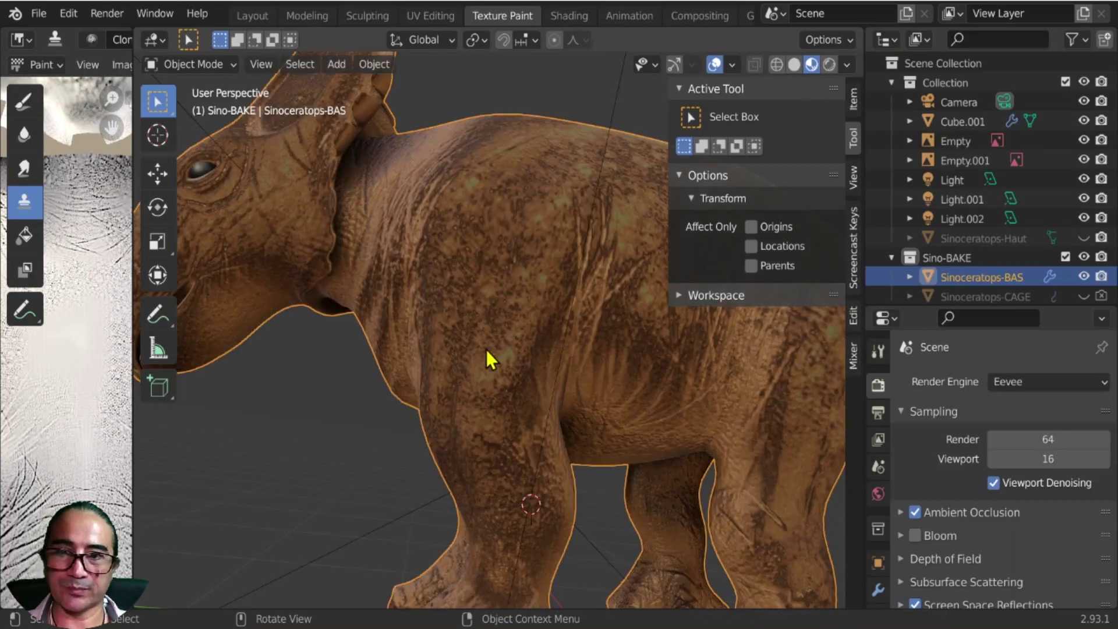
Switch to the Shading workspace and maximize the node editor to show the full sino material node tree.
{"action": "scroll", "coordinate": [505, 303], "scroll_direction": "down", "scroll_amount": 5}
{"action": "mouse_move", "coordinate": [497, 318]}
{"action": "middle_mouse_down"}
{"action": "mouse_move", "coordinate": [414, 425]}
{"action": "mouse_move", "coordinate": [551, 424]}
{"action": "mouse_move", "coordinate": [579, 23]}
{"action": "middle_mouse_up"}
{"action": "scroll", "coordinate": [551, 424], "scroll_direction": "up", "scroll_amount": 3}
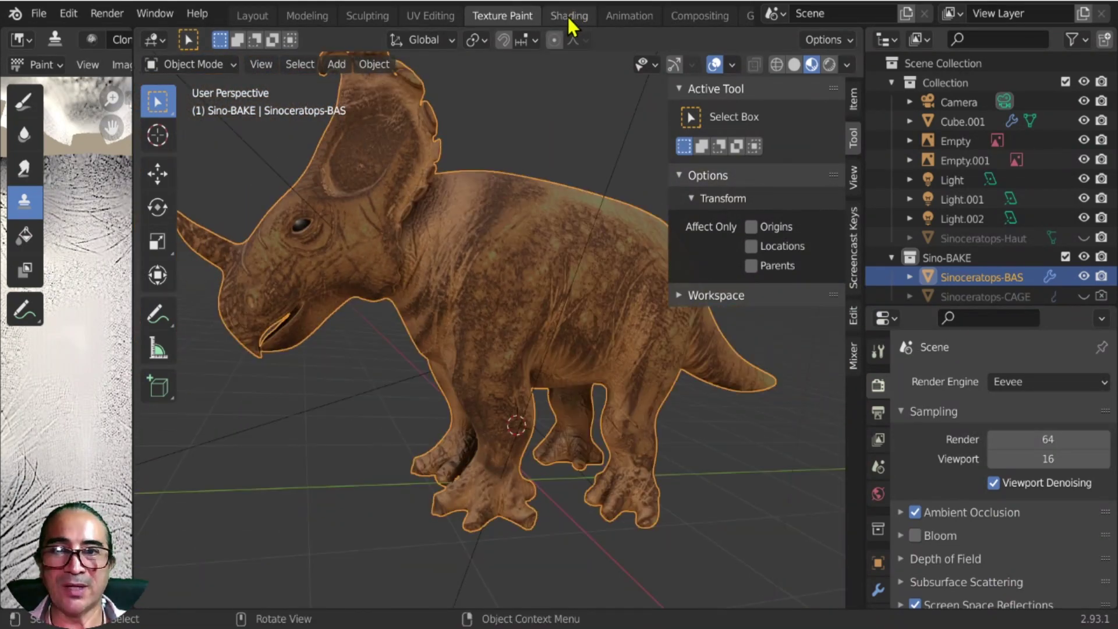
{"action": "left_click", "coordinate": [568, 16]}
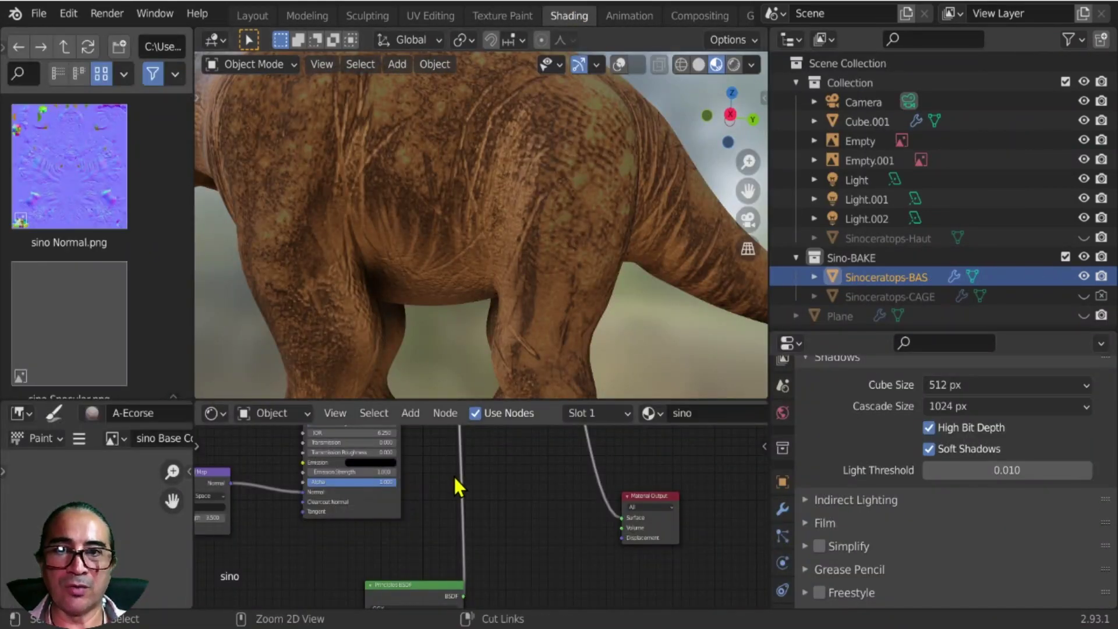
{"action": "key", "text": "ctrl+space"}
{"action": "scroll", "coordinate": [481, 424], "scroll_direction": "down", "scroll_amount": 6}
{"action": "middle_click_drag", "start_coordinate": [554, 295], "coordinate": [571, 384]}
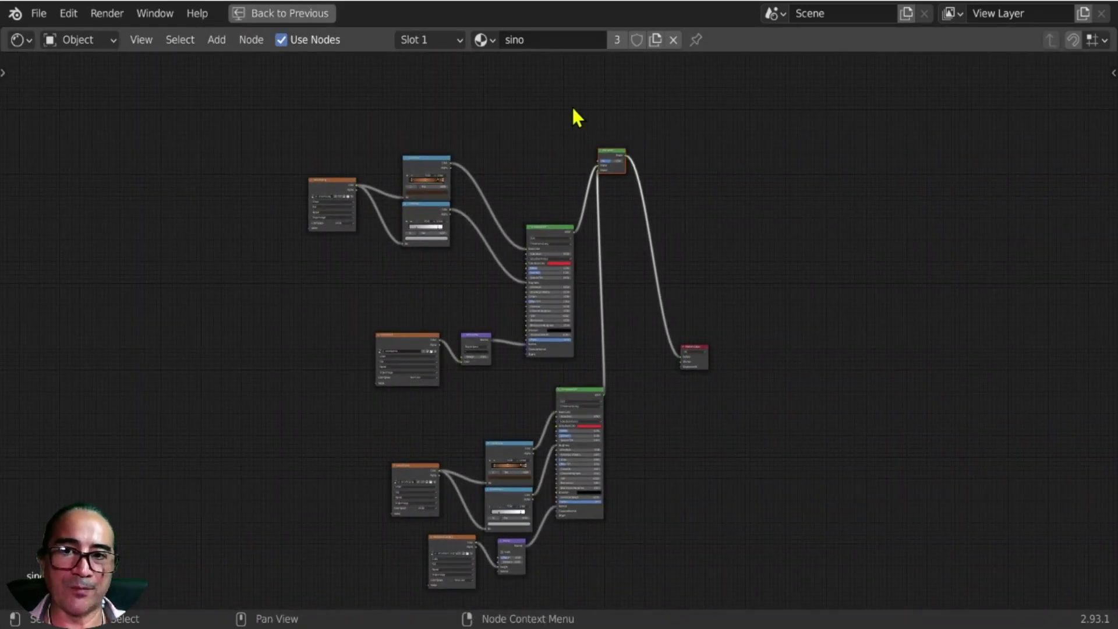
{"action": "middle_click_drag", "start_coordinate": [394, 292], "coordinate": [453, 165], "text": "ctrl"}
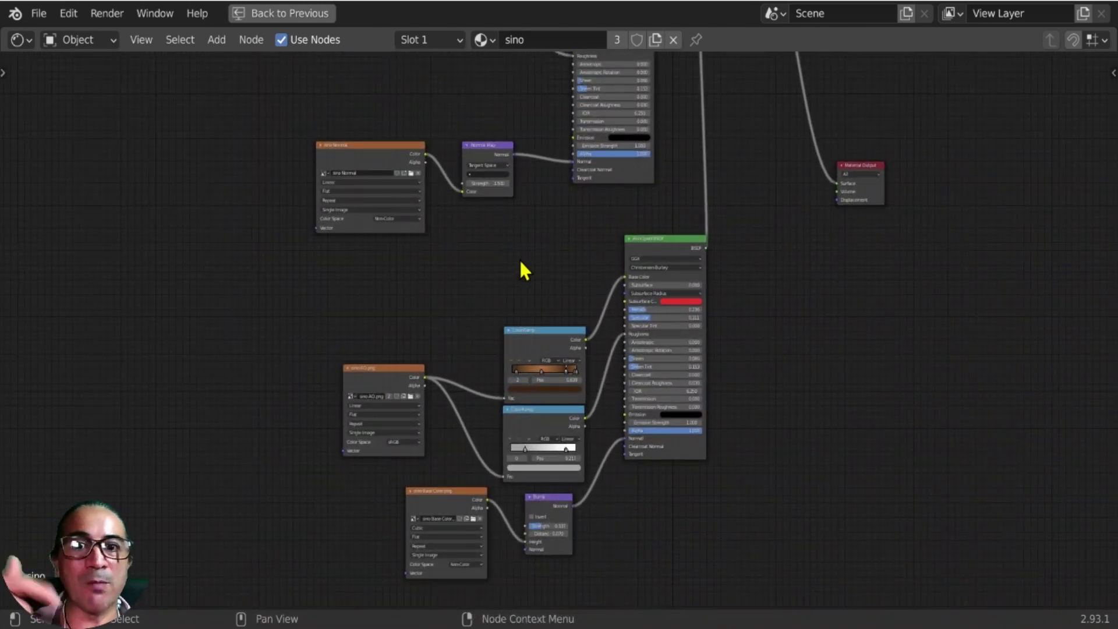
Move the Mix Shader node down between the two Principled BSDF nodes and the Material Output.
{"action": "left_click_drag", "start_coordinate": [298, 92], "coordinate": [527, 273]}
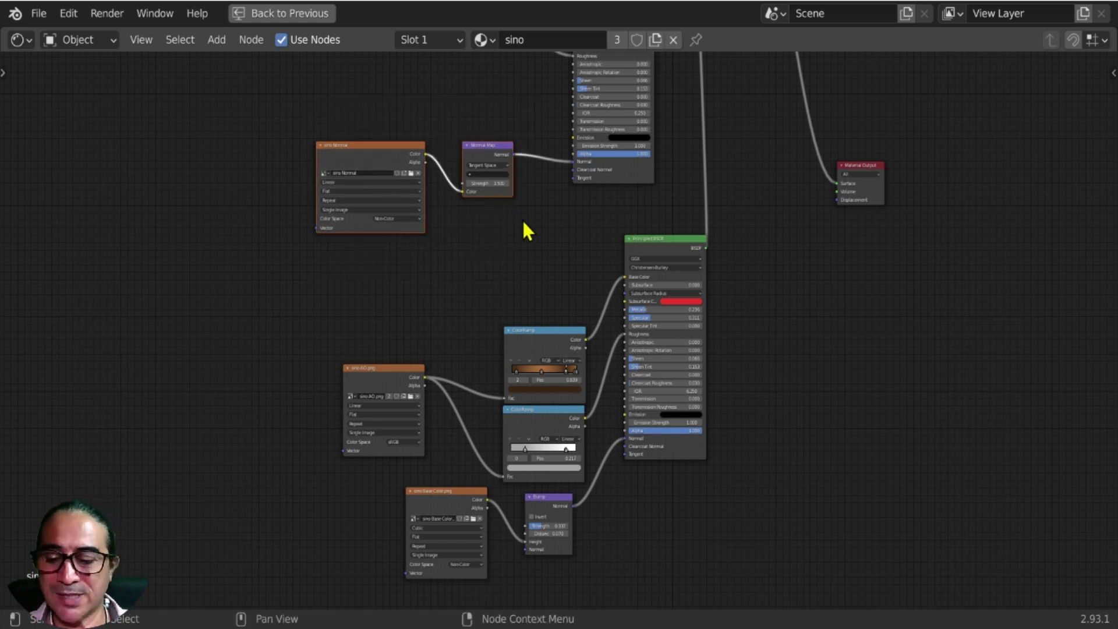
{"action": "middle_click_drag", "start_coordinate": [561, 252], "coordinate": [603, 218]}
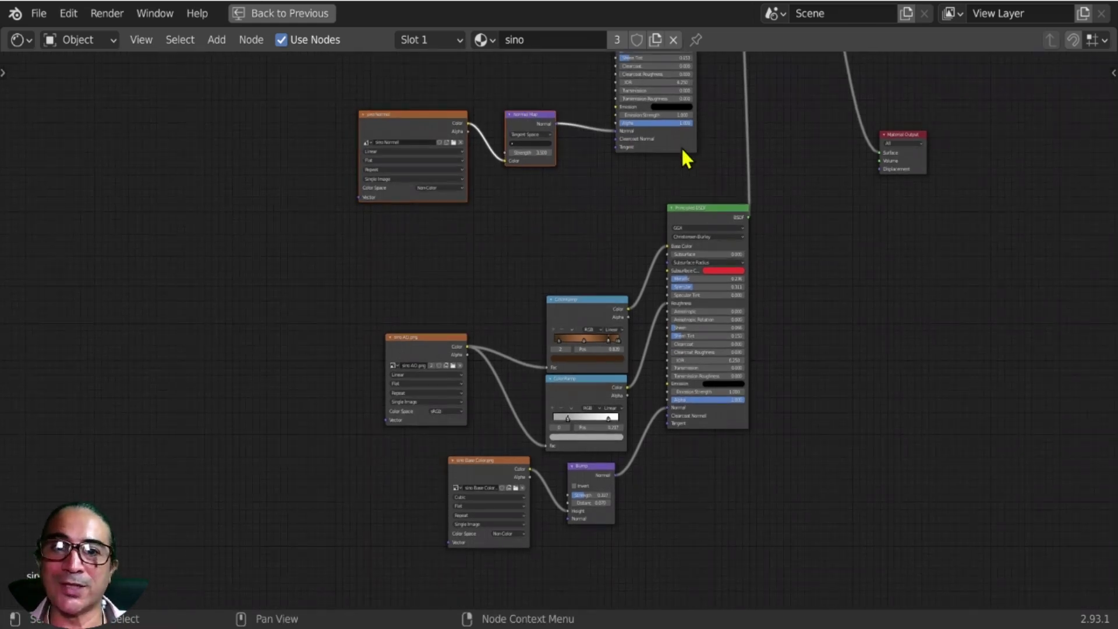
{"action": "middle_click_drag", "start_coordinate": [721, 110], "coordinate": [699, 186]}
{"action": "left_click_drag", "start_coordinate": [673, 69], "coordinate": [681, 279]}
{"action": "middle_click_drag", "start_coordinate": [552, 352], "coordinate": [529, 180]}
{"action": "middle_click_drag", "start_coordinate": [535, 223], "coordinate": [568, 189]}
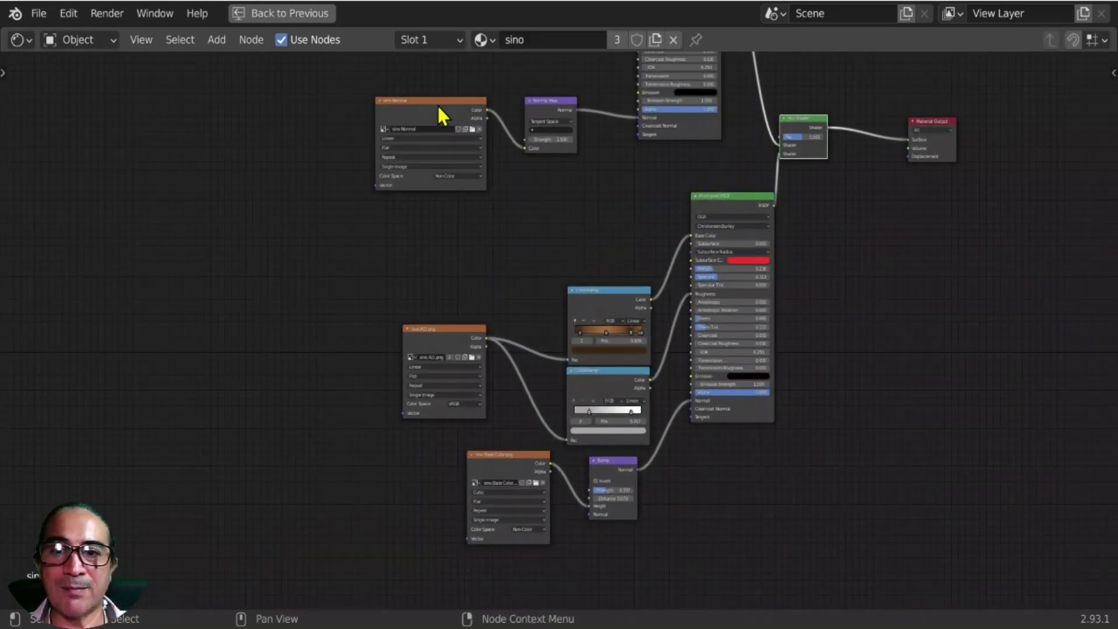
Duplicate the sino Normal and Normal Map nodes together and place the copies below the sino Base Color.png node.
{"action": "left_click_drag", "start_coordinate": [335, 62], "coordinate": [600, 223]}
{"action": "middle_click_drag", "start_coordinate": [463, 138], "coordinate": [479, 246]}
{"action": "middle_click_drag", "start_coordinate": [558, 196], "coordinate": [555, 64], "text": "ctrl"}
{"action": "middle_click_drag", "start_coordinate": [528, 214], "coordinate": [546, 306]}
{"action": "middle_click_drag", "start_coordinate": [408, 210], "coordinate": [296, 180], "text": "ctrl"}
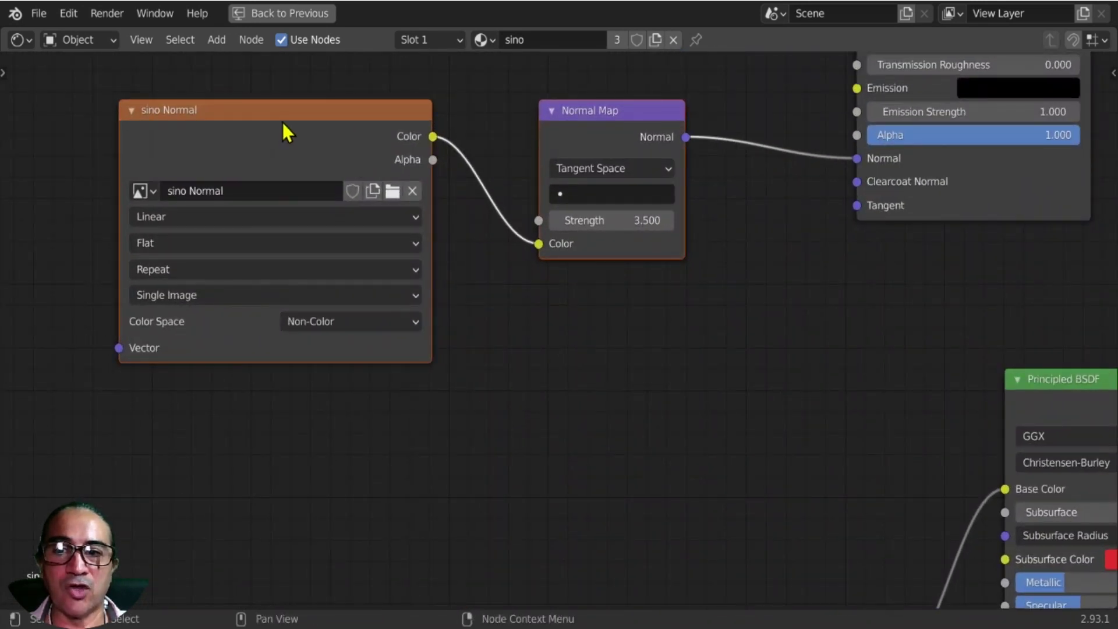
{"action": "left_click_drag", "start_coordinate": [282, 123], "coordinate": [308, 142]}
{"action": "left_click_drag", "start_coordinate": [594, 155], "coordinate": [620, 135]}
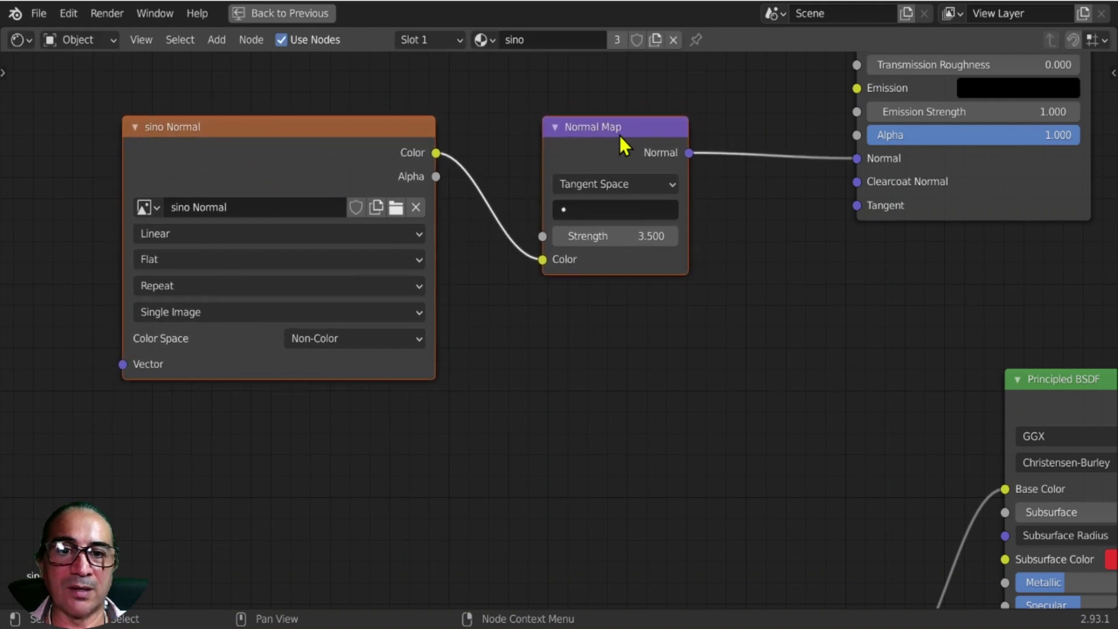
{"action": "middle_click_drag", "start_coordinate": [506, 239], "coordinate": [532, 291], "text": "ctrl"}
{"action": "middle_click_drag", "start_coordinate": [510, 286], "coordinate": [487, 147]}
{"action": "middle_click_drag", "start_coordinate": [512, 216], "coordinate": [531, 263], "text": "ctrl"}
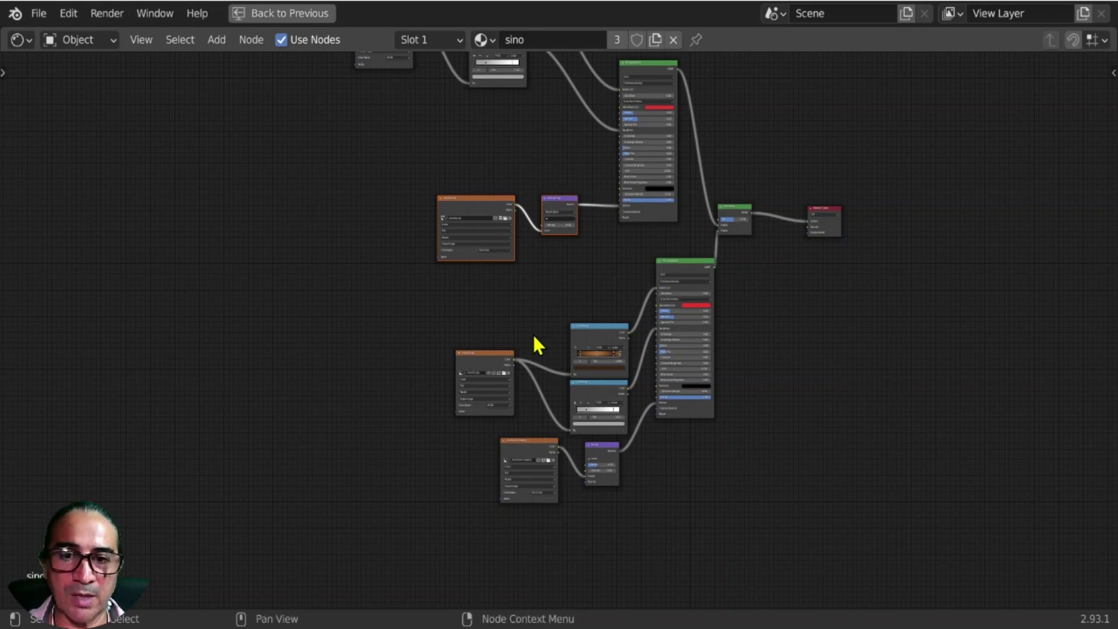
{"action": "key", "text": "shift+d"}
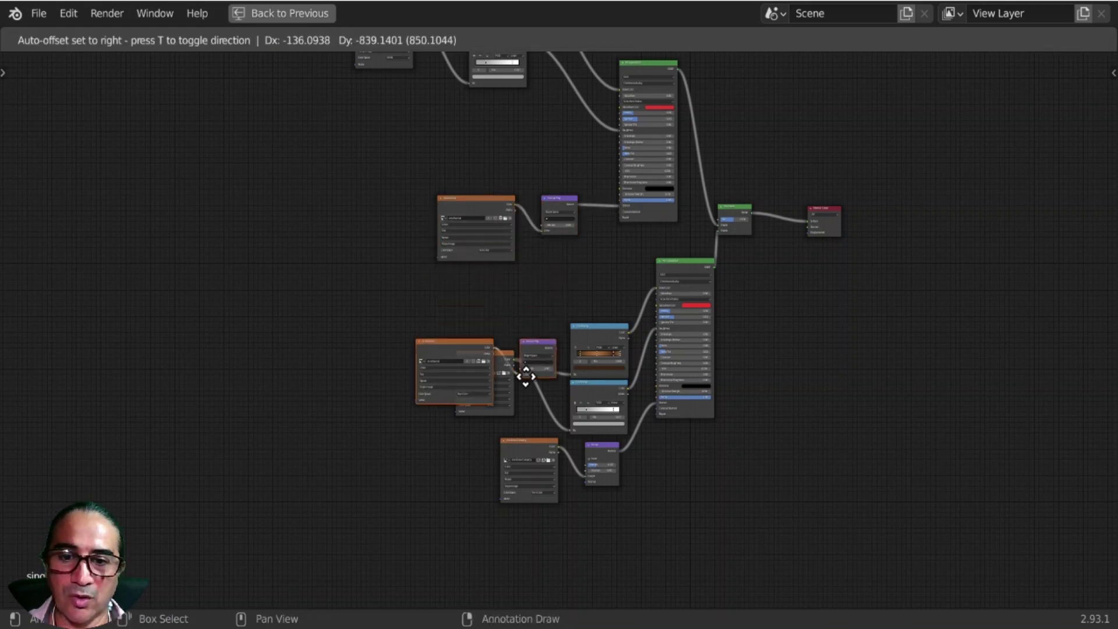
{"action": "left_click", "coordinate": [539, 538]}
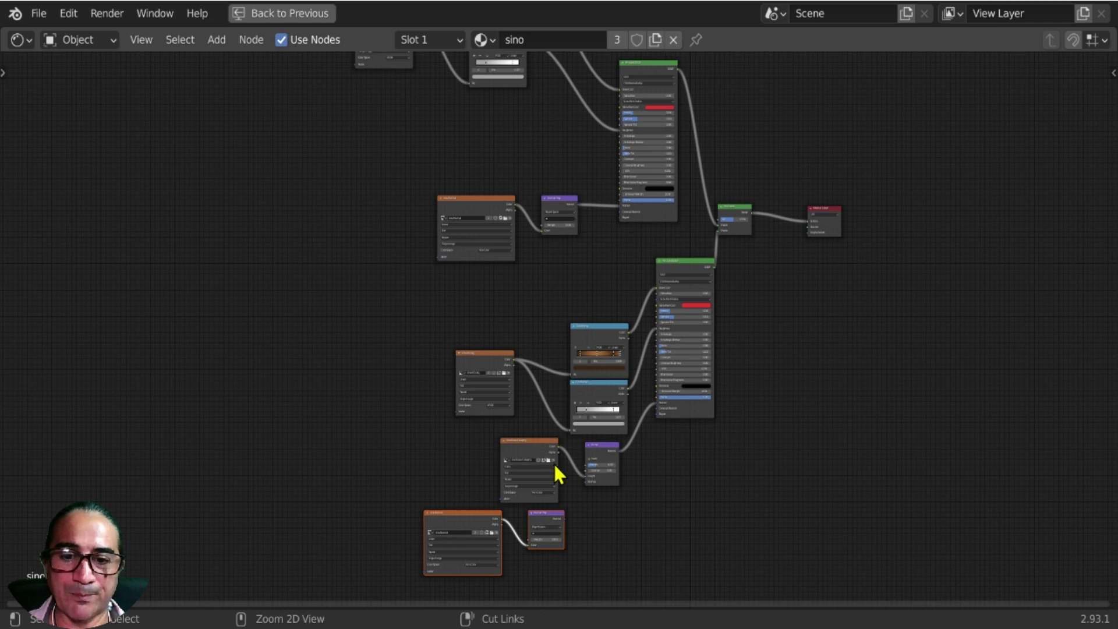
Connect the duplicated Normal Map's Normal output to the Normal input of the Bump node.
{"action": "key", "text": "ctrl+space"}
{"action": "key", "text": "ctrl+space"}
{"action": "scroll", "coordinate": [512, 397], "scroll_direction": "up", "scroll_amount": 3}
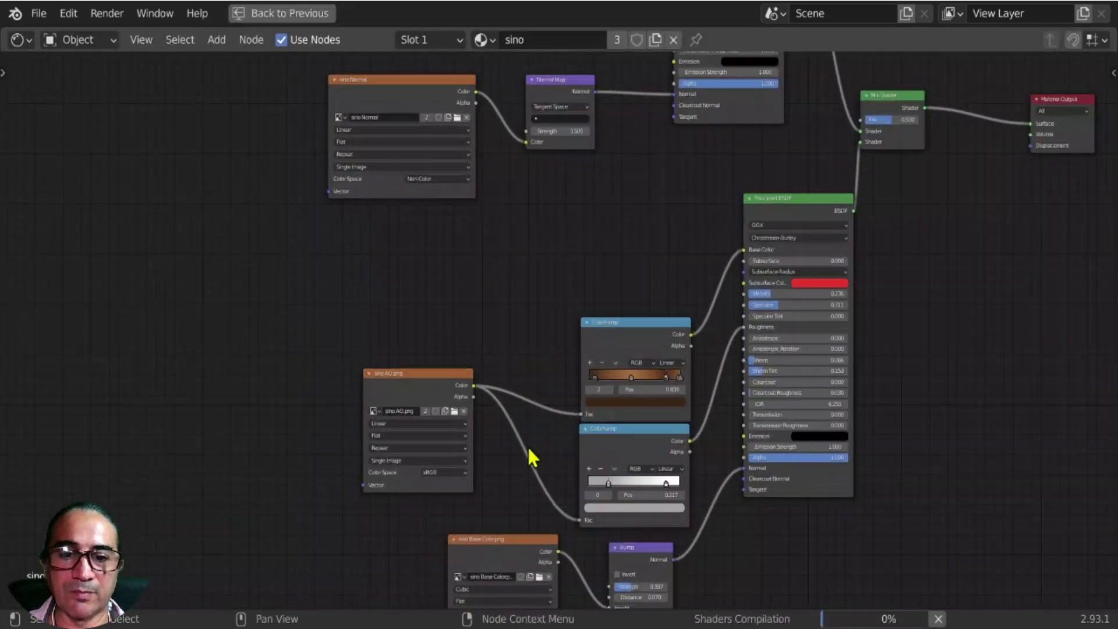
{"action": "middle_click_drag", "start_coordinate": [531, 457], "coordinate": [445, 392]}
{"action": "scroll", "coordinate": [458, 387], "scroll_direction": "up", "scroll_amount": 4}
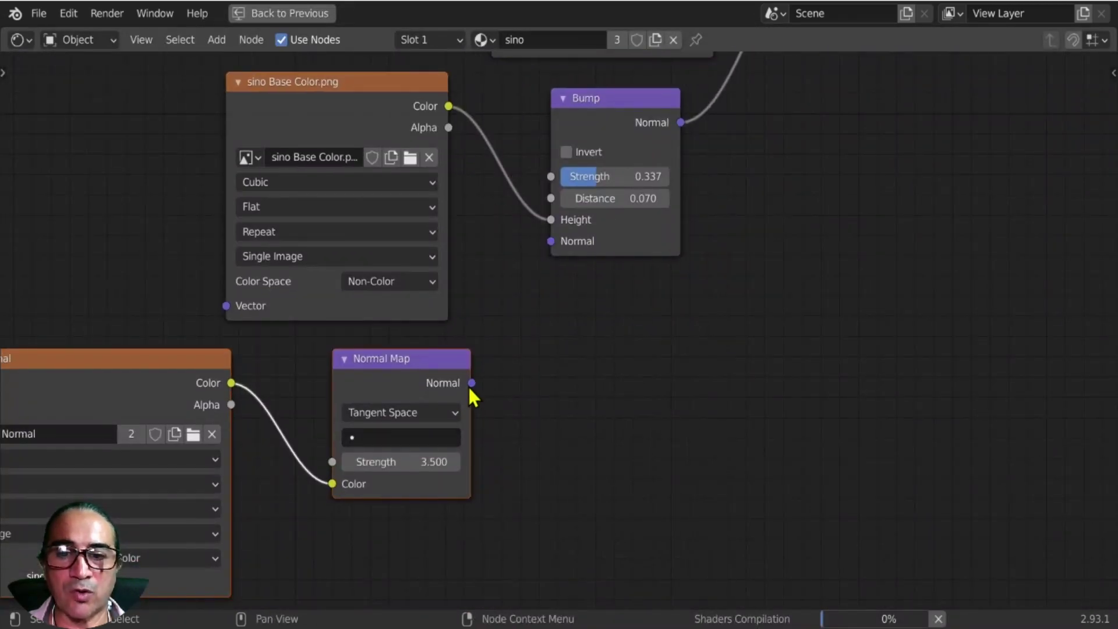
{"action": "left_click_drag", "start_coordinate": [472, 382], "coordinate": [542, 245]}
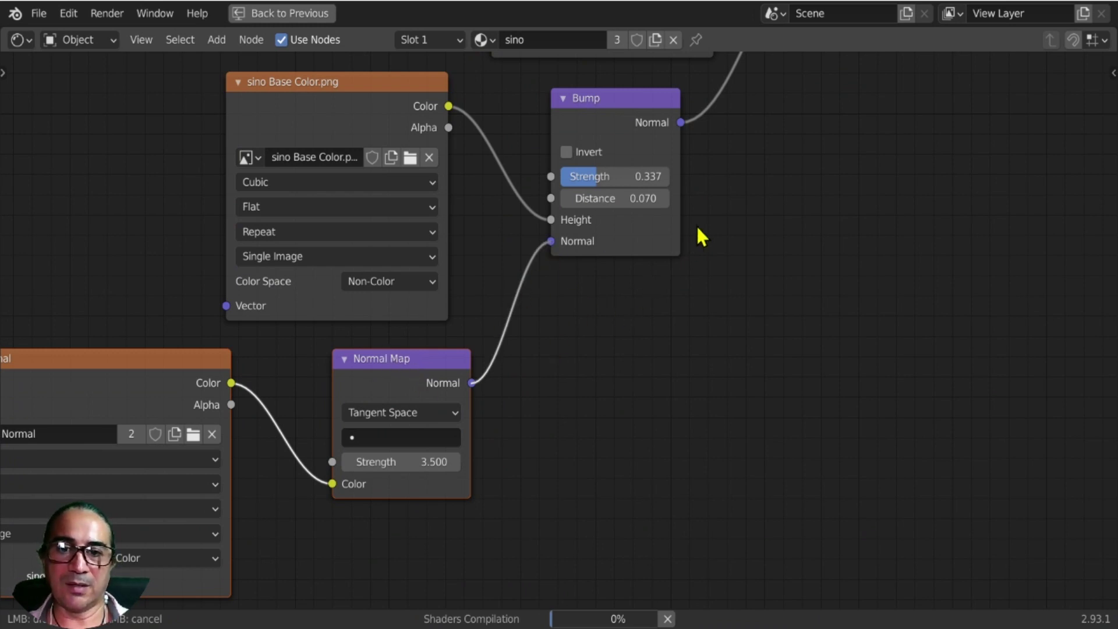
Connect the lower Principled BSDF directly to the Material Output's Surface and delete the upper shader branch with the Mix Shader.
{"action": "middle_click_drag", "start_coordinate": [781, 163], "coordinate": [550, 203], "text": "ctrl"}
{"action": "left_click_drag", "start_coordinate": [412, 329], "coordinate": [722, 177]}
{"action": "middle_click_drag", "start_coordinate": [543, 204], "coordinate": [640, 188], "text": "ctrl"}
{"action": "key", "text": "b"}
{"action": "left_click_drag", "start_coordinate": [661, 91], "coordinate": [217, 352]}
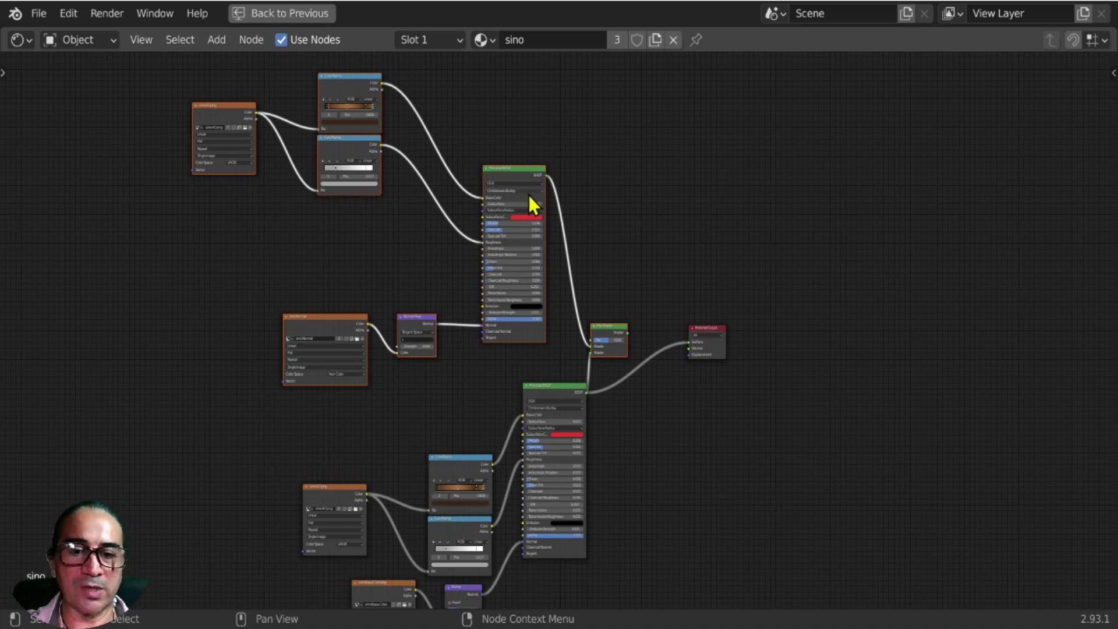
{"action": "key", "text": "x"}
{"action": "middle_click_drag", "start_coordinate": [528, 198], "coordinate": [507, 159]}
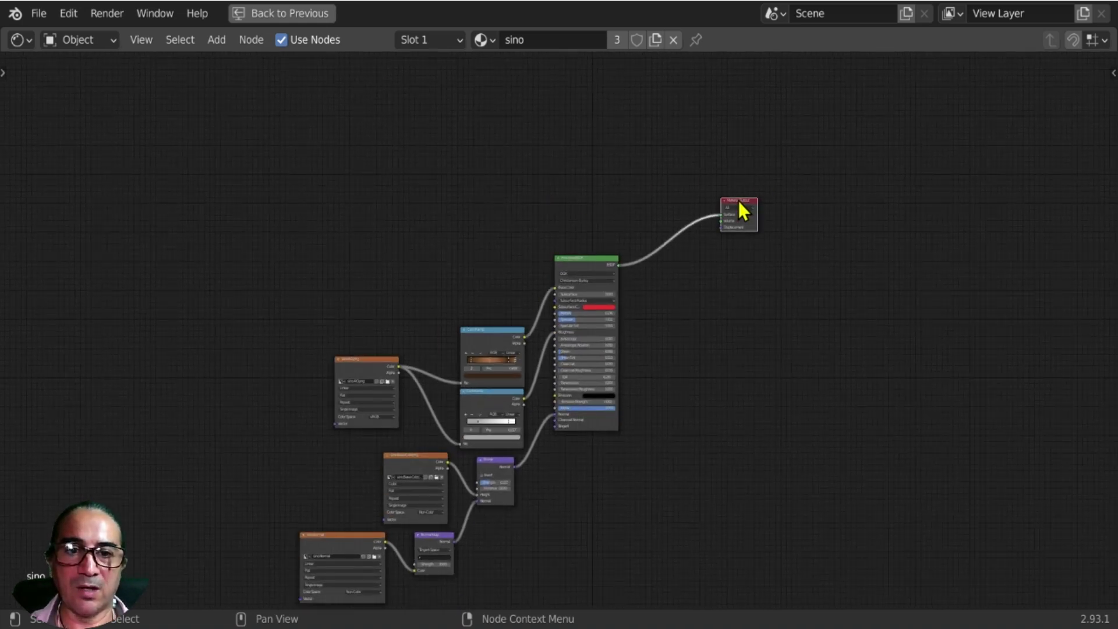
Rearrange the Material Output, Principled BSDF, sino AO.png and both ColorRamp nodes so the remaining shader branch is spaced out.
{"action": "left_click_drag", "start_coordinate": [738, 201], "coordinate": [680, 290]}
{"action": "left_click_drag", "start_coordinate": [589, 260], "coordinate": [582, 316]}
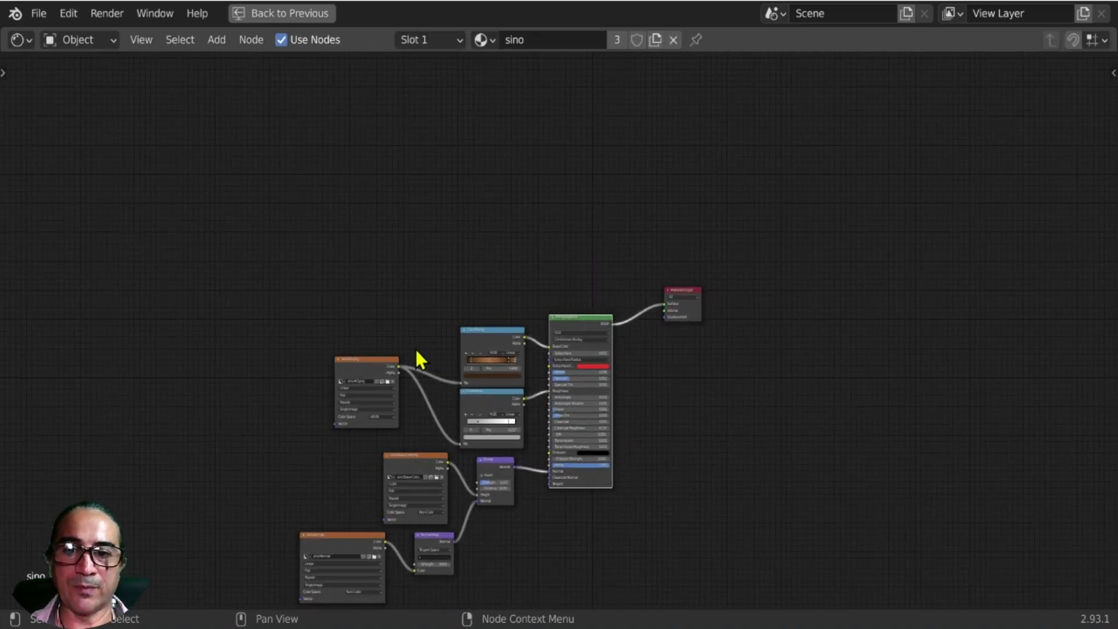
{"action": "middle_click_drag", "start_coordinate": [406, 411], "coordinate": [536, 183]}
{"action": "middle_click_drag", "start_coordinate": [468, 207], "coordinate": [497, 270]}
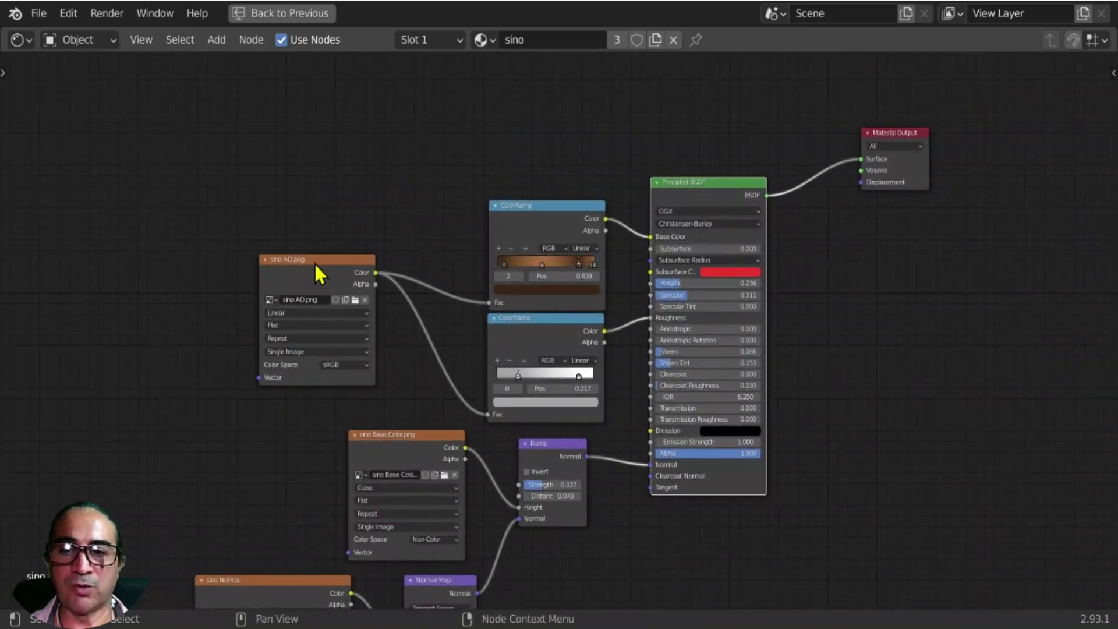
{"action": "left_click_drag", "start_coordinate": [320, 280], "coordinate": [234, 212]}
{"action": "left_click_drag", "start_coordinate": [549, 202], "coordinate": [509, 96]}
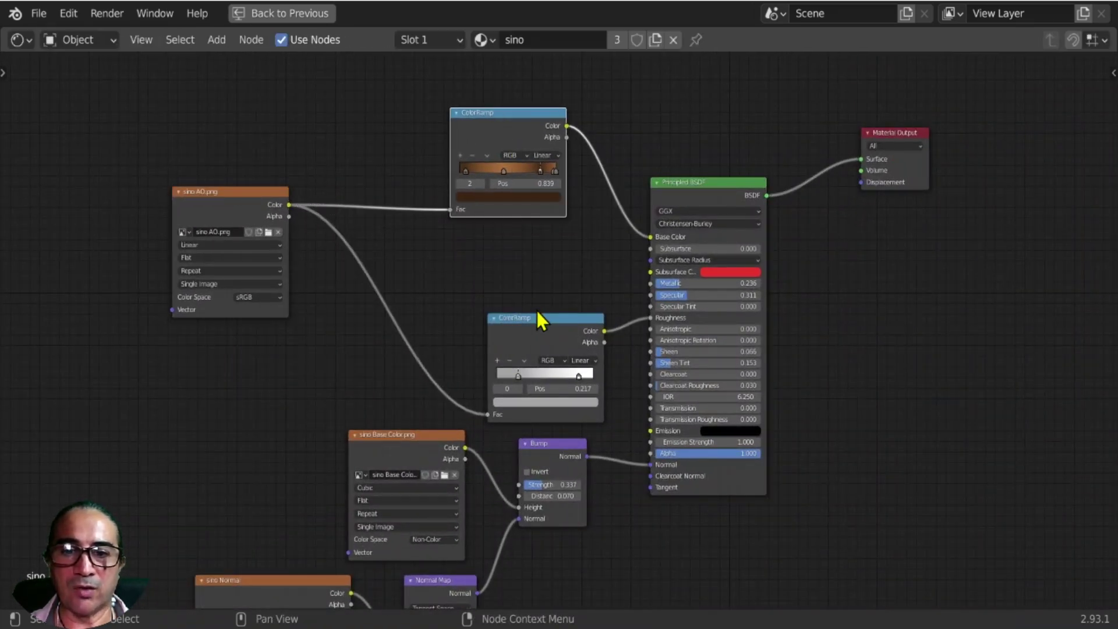
{"action": "left_click_drag", "start_coordinate": [542, 316], "coordinate": [493, 238]}
{"action": "middle_click_drag", "start_coordinate": [432, 316], "coordinate": [595, 373]}
{"action": "middle_click_drag", "start_coordinate": [410, 280], "coordinate": [345, 249], "text": "ctrl"}
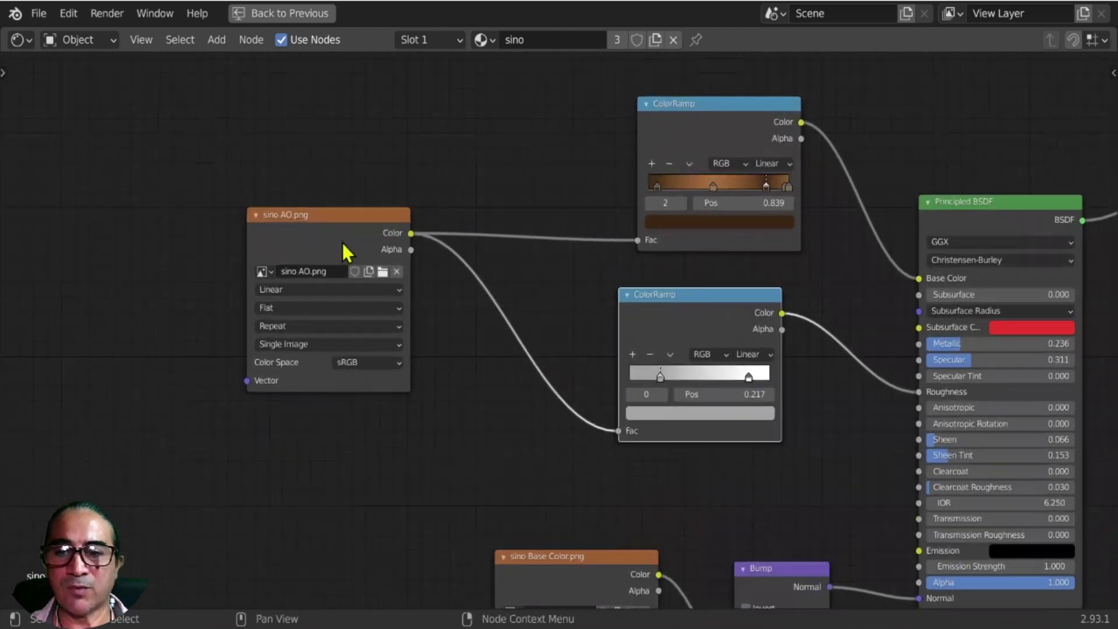
{"action": "left_click_drag", "start_coordinate": [344, 249], "coordinate": [375, 207]}
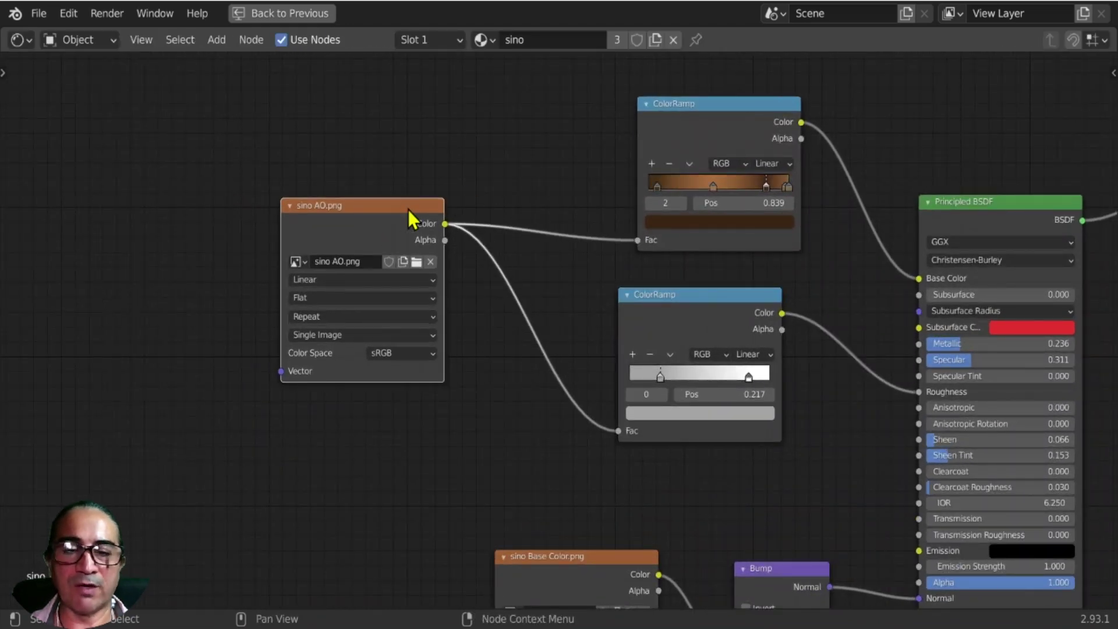
Duplicate the sino AO.png node and place the copy above the original.
{"action": "middle_click_drag", "start_coordinate": [454, 272], "coordinate": [475, 357]}
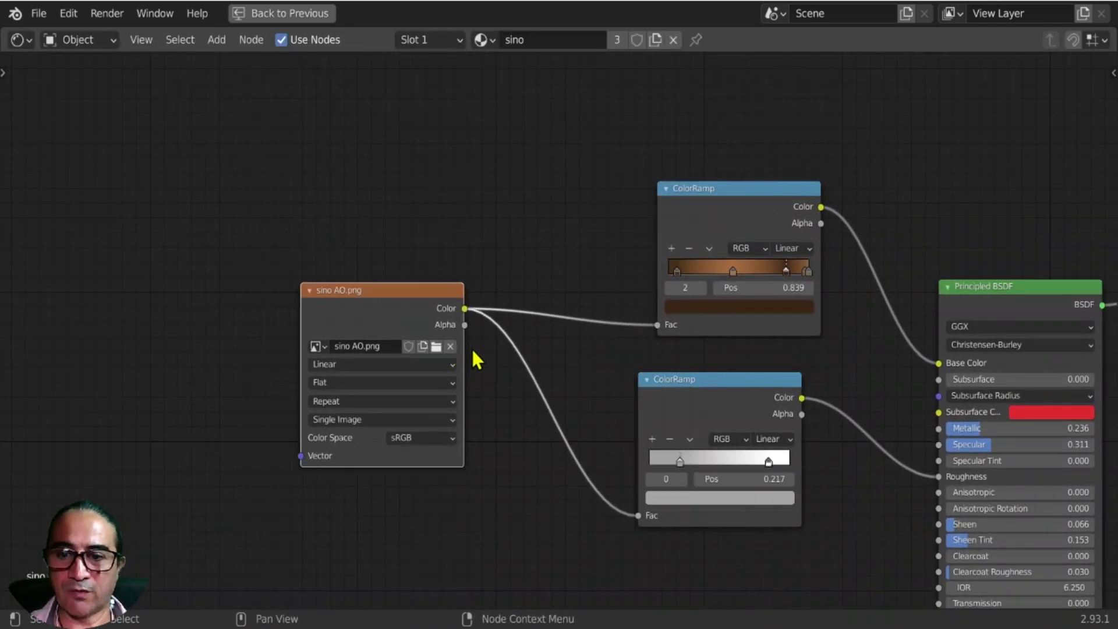
{"action": "key", "text": "shift+d"}
{"action": "left_click", "coordinate": [386, 184]}
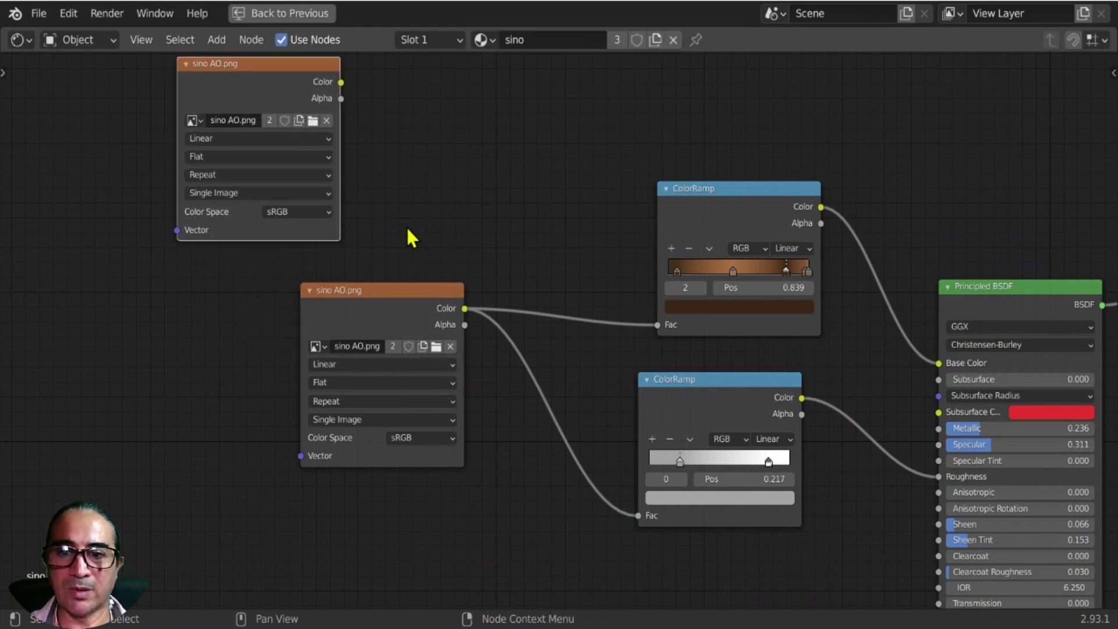
Move the sino Base Color.png node directly below the connected sino AO.png node.
{"action": "scroll", "coordinate": [510, 264], "scroll_direction": "down", "scroll_amount": 2}
{"action": "left_click_drag", "start_coordinate": [600, 407], "coordinate": [283, 260]}
{"action": "middle_click_drag", "start_coordinate": [347, 302], "coordinate": [375, 195], "text": "ctrl"}
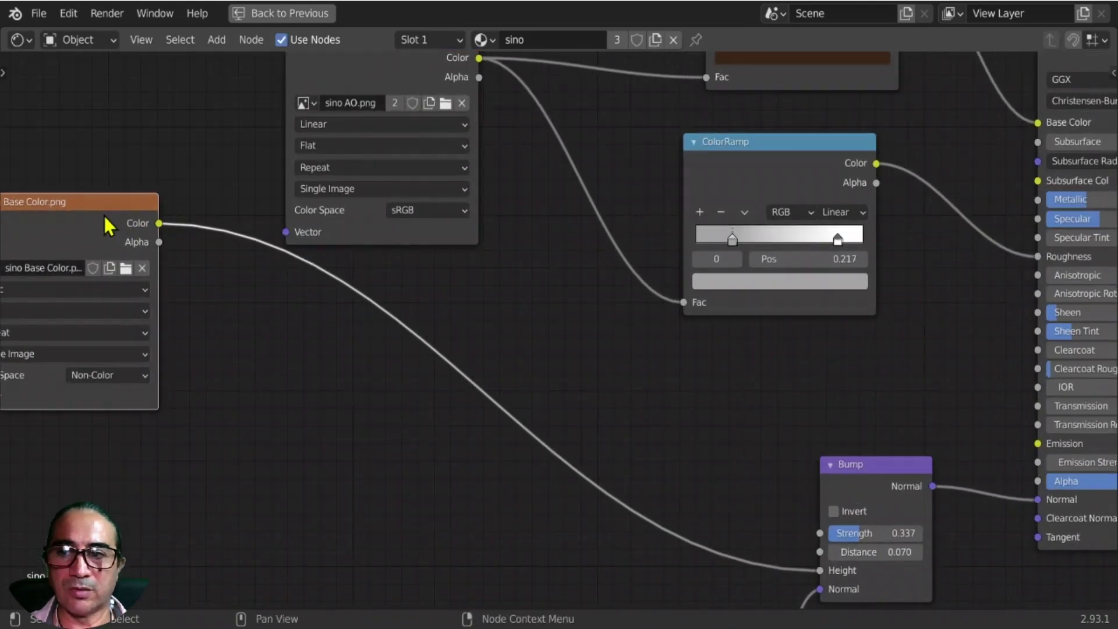
{"action": "left_click_drag", "start_coordinate": [104, 215], "coordinate": [260, 274]}
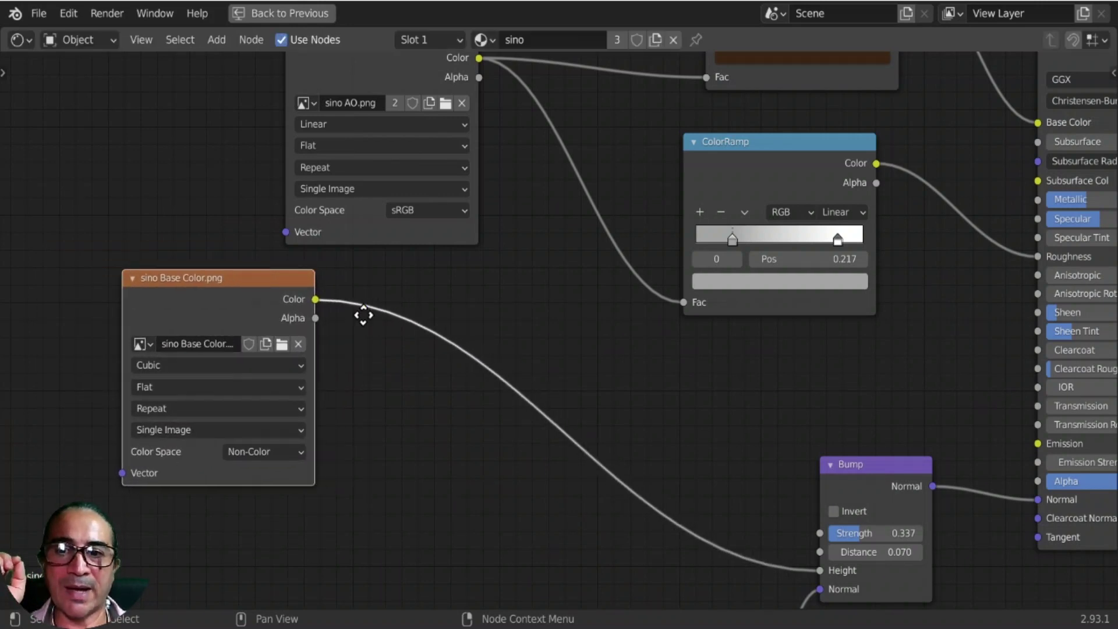
{"action": "middle_click_drag", "start_coordinate": [362, 315], "coordinate": [327, 377]}
{"action": "left_click_drag", "start_coordinate": [396, 118], "coordinate": [266, 106]}
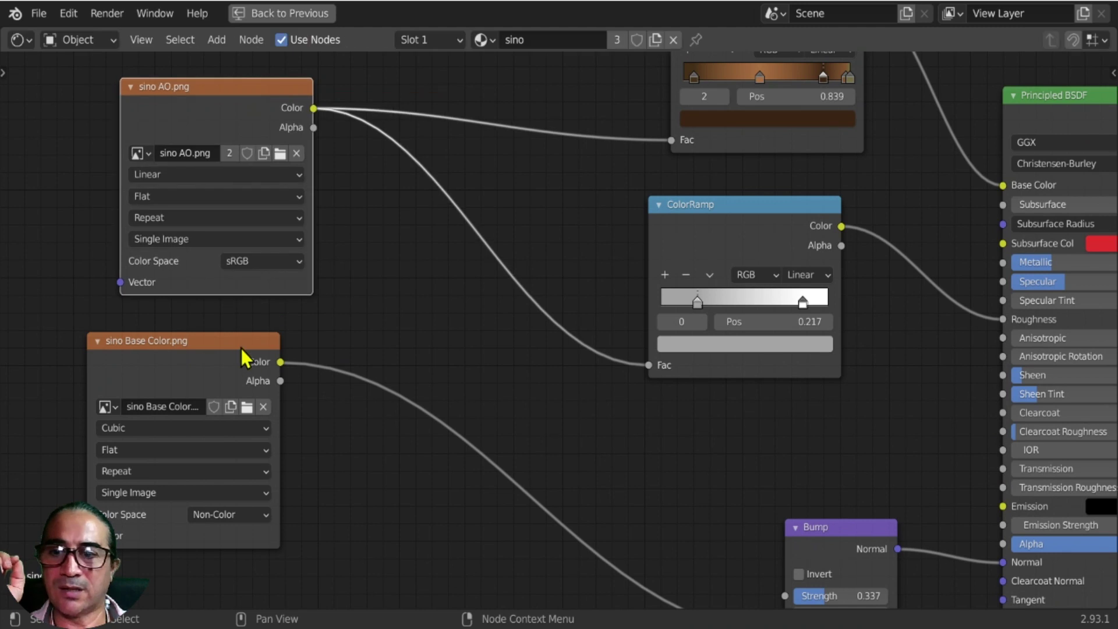
{"action": "left_click_drag", "start_coordinate": [245, 357], "coordinate": [286, 337]}
{"action": "middle_click_drag", "start_coordinate": [404, 317], "coordinate": [305, 360]}
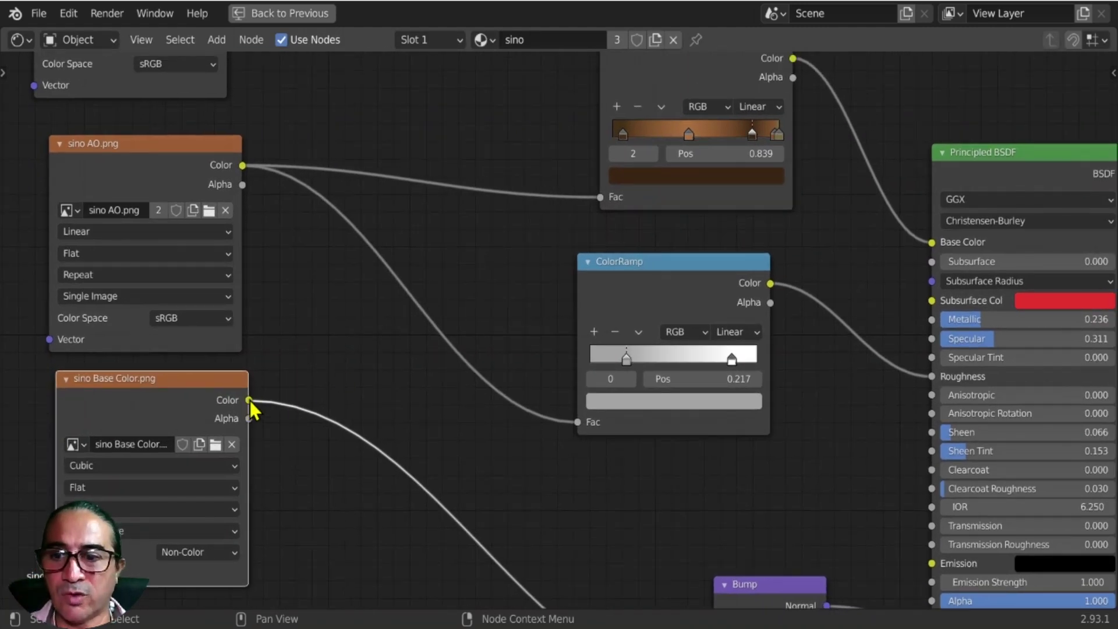
Connect sino Base Color.png's Color output to both ColorRamp Fac inputs, delete the lower sino AO.png node, and restore the Shading layout.
{"action": "left_click_drag", "start_coordinate": [249, 401], "coordinate": [589, 202]}
{"action": "left_click_drag", "start_coordinate": [250, 405], "coordinate": [579, 423]}
{"action": "left_click_drag", "start_coordinate": [162, 153], "coordinate": [187, 138]}
{"action": "key", "text": "x"}
{"action": "middle_click_drag", "start_coordinate": [538, 179], "coordinate": [421, 209]}
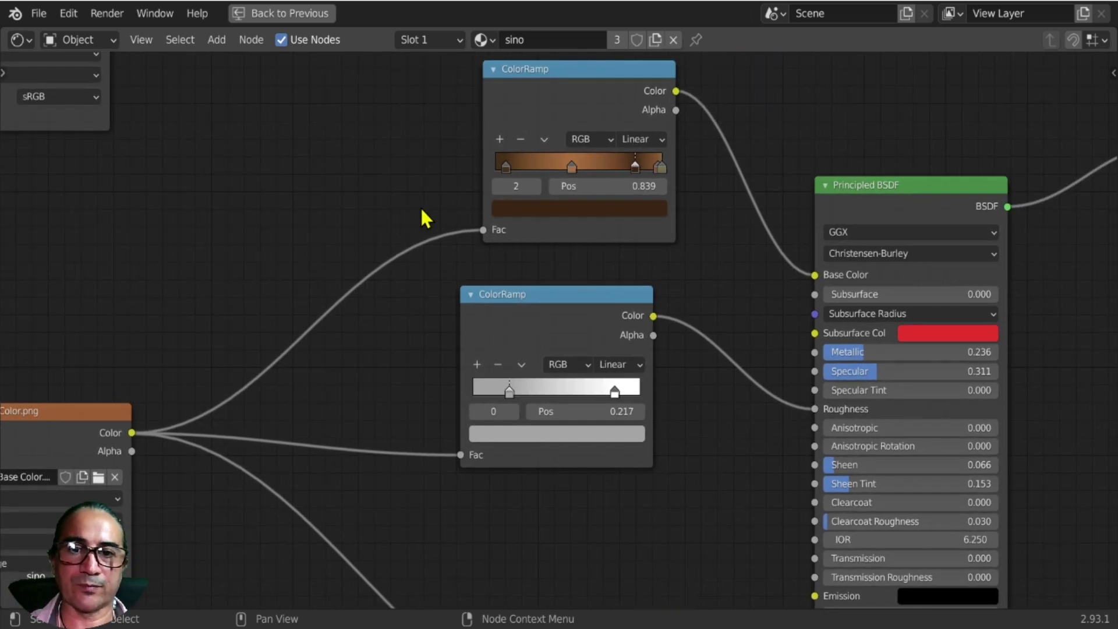
{"action": "middle_click_drag", "start_coordinate": [491, 178], "coordinate": [431, 257]}
{"action": "key", "text": "ctrl+space"}
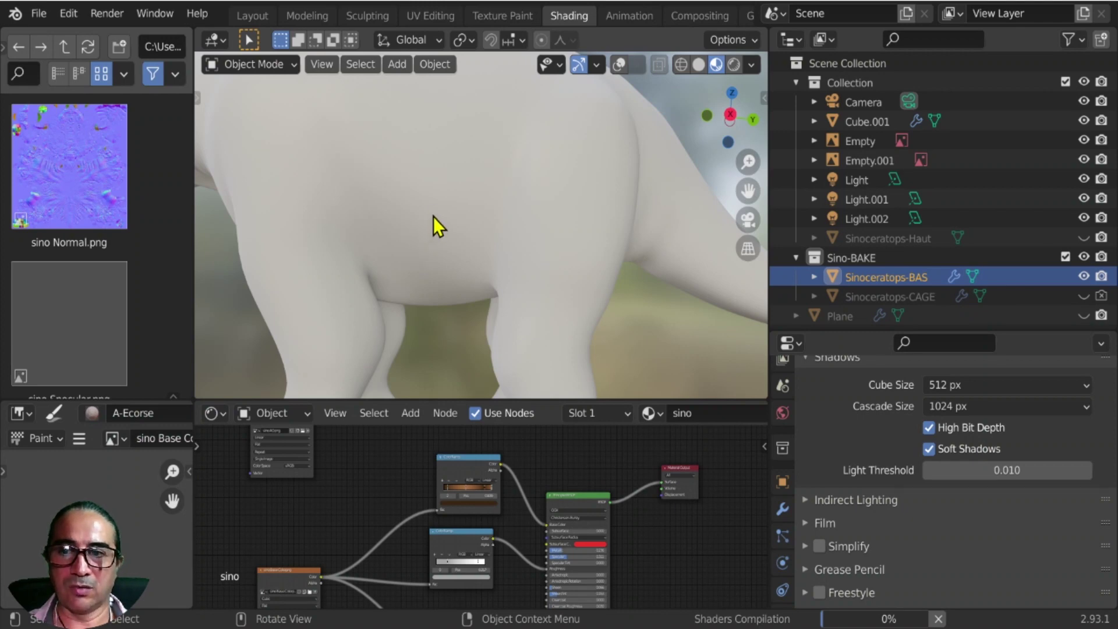
Remove the dark brown stop between the two orange stops of the base-color ColorRamp.
{"action": "middle_click_drag", "start_coordinate": [442, 240], "coordinate": [542, 205], "text": "shift"}
{"action": "middle_click_drag", "start_coordinate": [440, 520], "coordinate": [495, 338]}
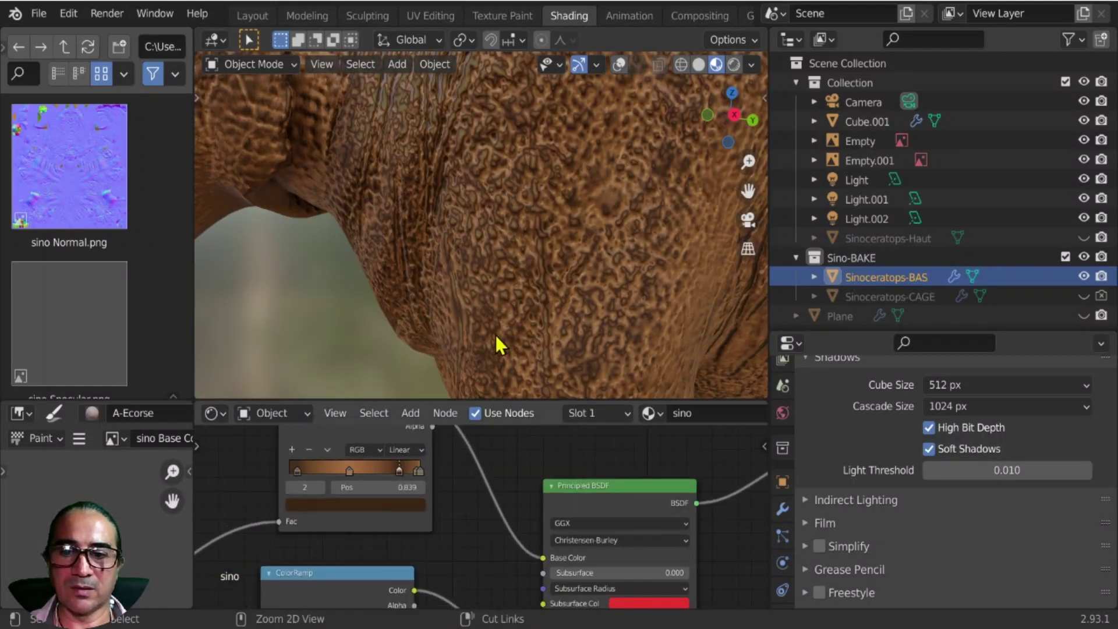
{"action": "middle_click_drag", "start_coordinate": [395, 488], "coordinate": [493, 430]}
{"action": "middle_click_drag", "start_coordinate": [457, 504], "coordinate": [428, 478], "text": "ctrl"}
{"action": "scroll", "coordinate": [430, 479], "scroll_direction": "up", "scroll_amount": 1}
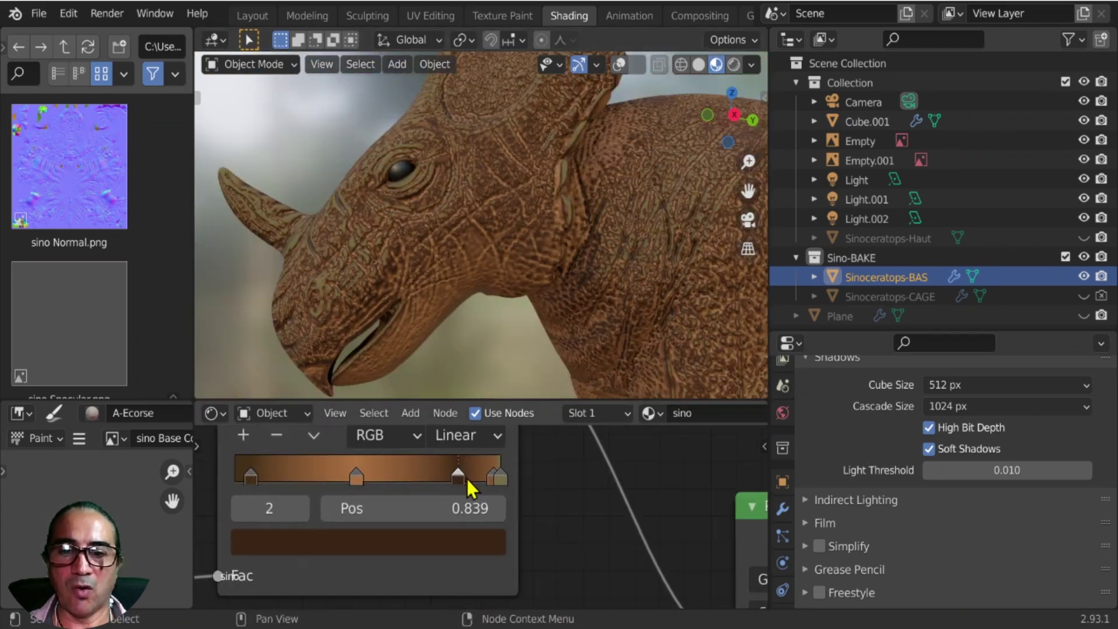
{"action": "left_click_drag", "start_coordinate": [443, 481], "coordinate": [421, 472]}
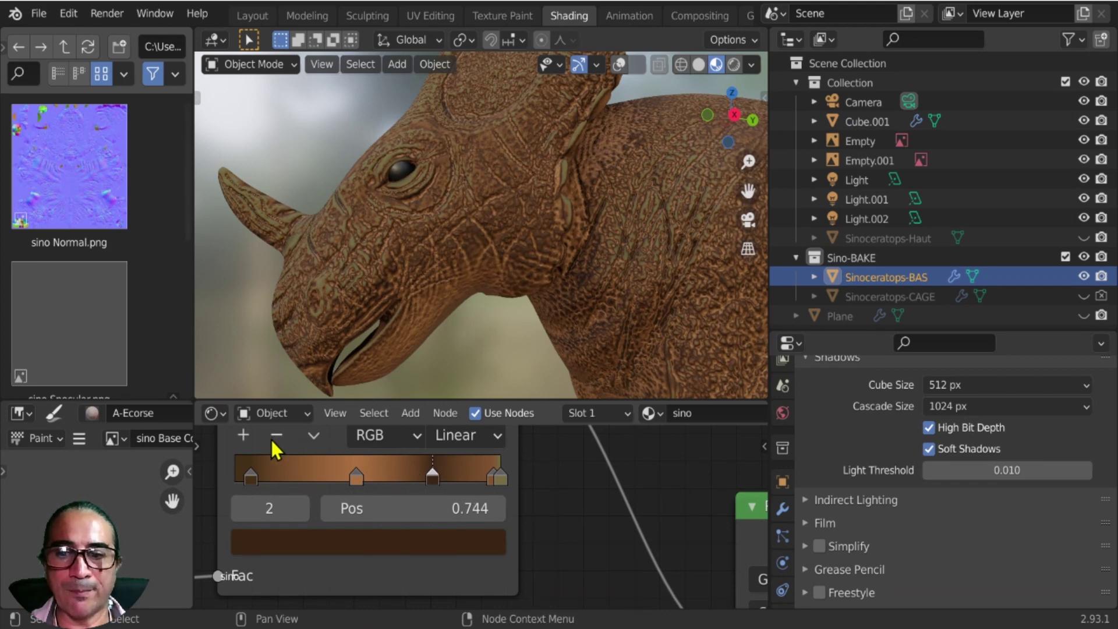
{"action": "left_click", "coordinate": [274, 439]}
Move the ColorRamp's first stop to position 0.000 and shift both orange stops toward the dark end.
{"action": "scroll", "coordinate": [465, 233], "scroll_direction": "up", "scroll_amount": 6}
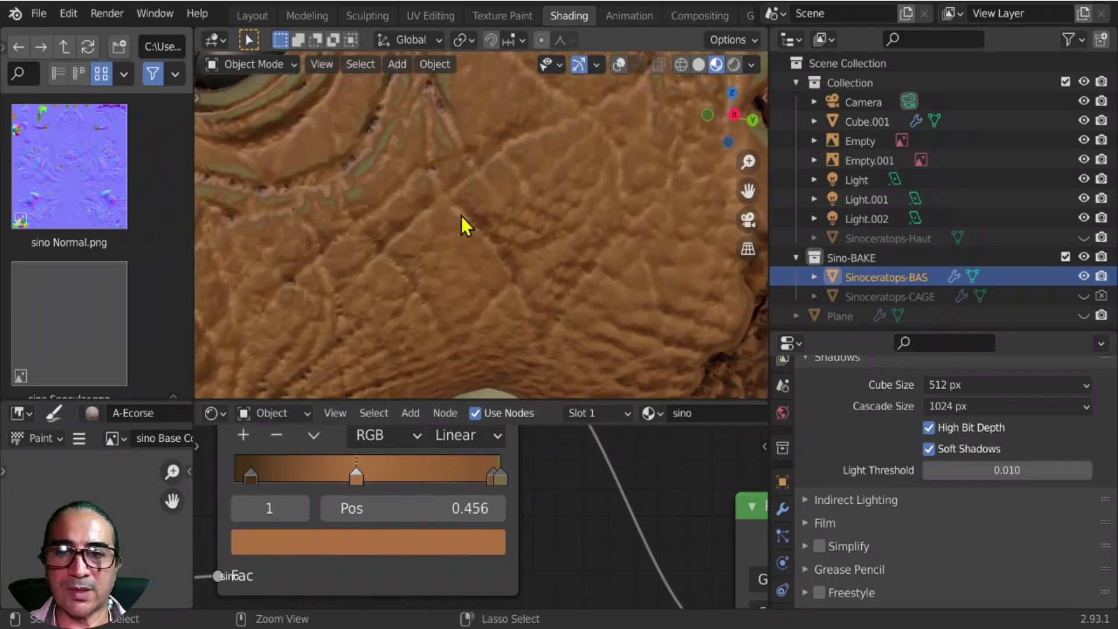
{"action": "left_click_drag", "start_coordinate": [249, 475], "coordinate": [220, 475]}
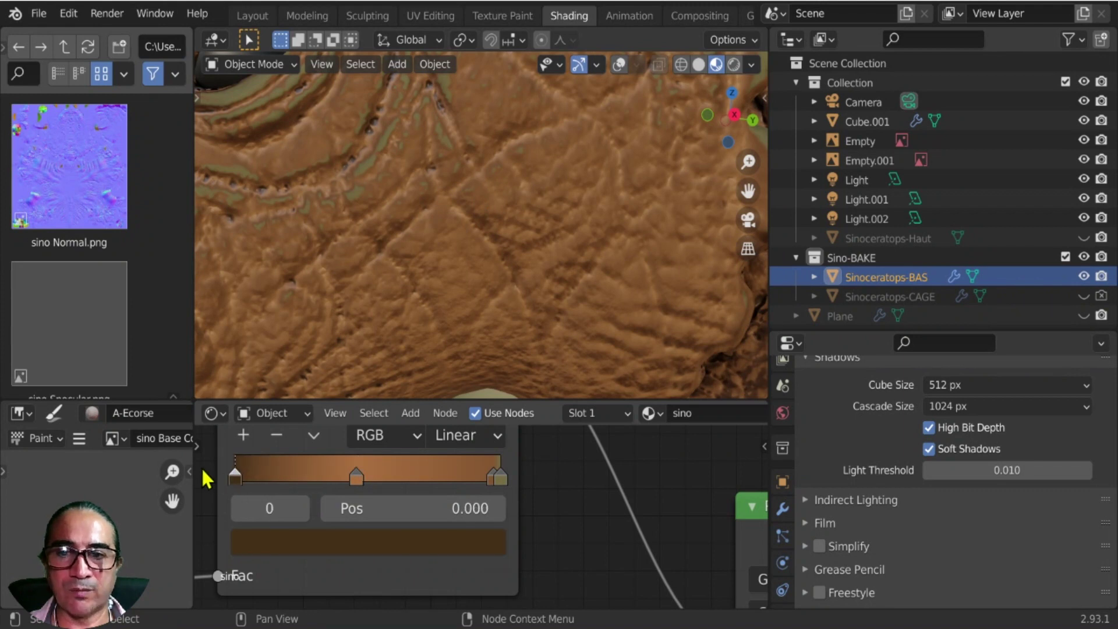
{"action": "scroll", "coordinate": [410, 249], "scroll_direction": "down", "scroll_amount": 4}
{"action": "left_click", "coordinate": [356, 478]}
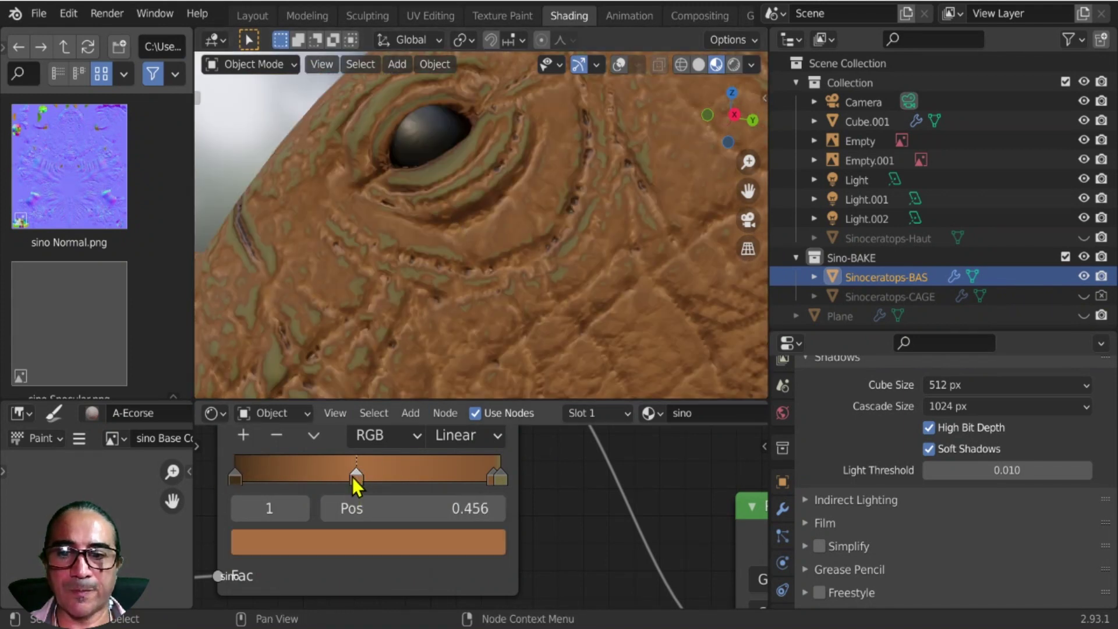
{"action": "left_click_drag", "start_coordinate": [352, 478], "coordinate": [347, 477]}
{"action": "left_click", "coordinate": [475, 479]}
Recolor the ColorRamp's last stop to an olive green with H 0.143, S 0.642 and V 0.238.
{"action": "left_click", "coordinate": [501, 478]}
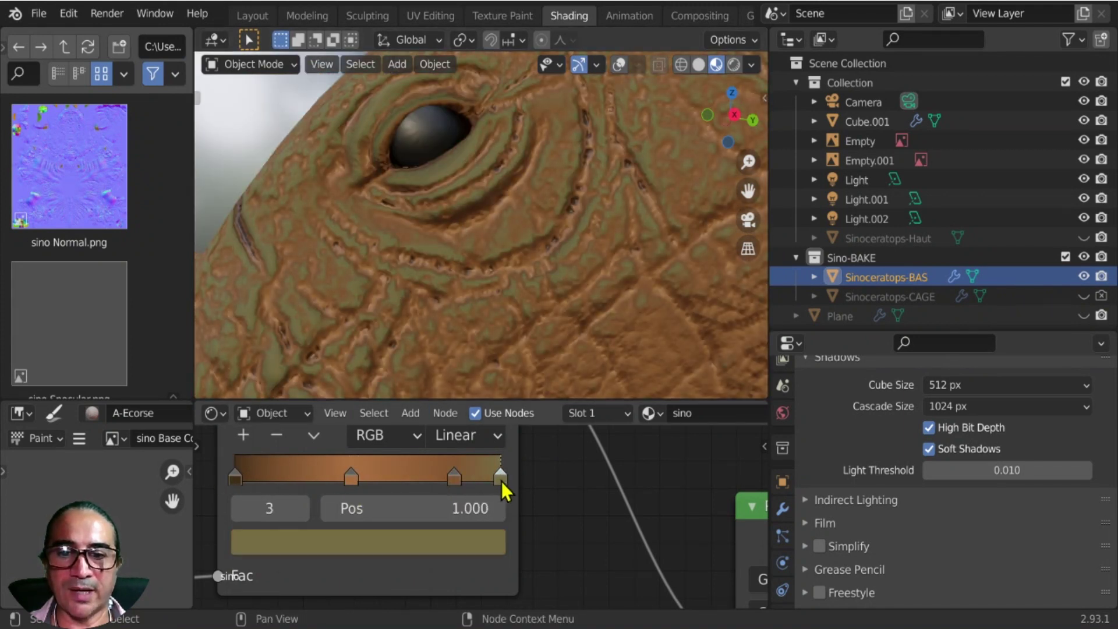
{"action": "left_click", "coordinate": [300, 545]}
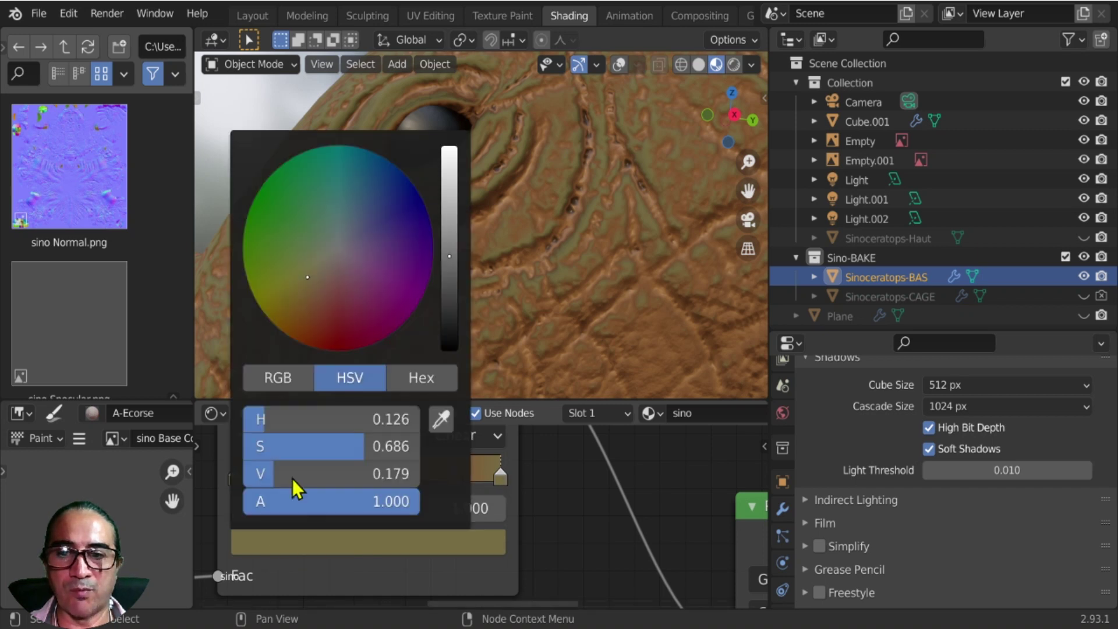
{"action": "left_click_drag", "start_coordinate": [448, 266], "coordinate": [454, 231]}
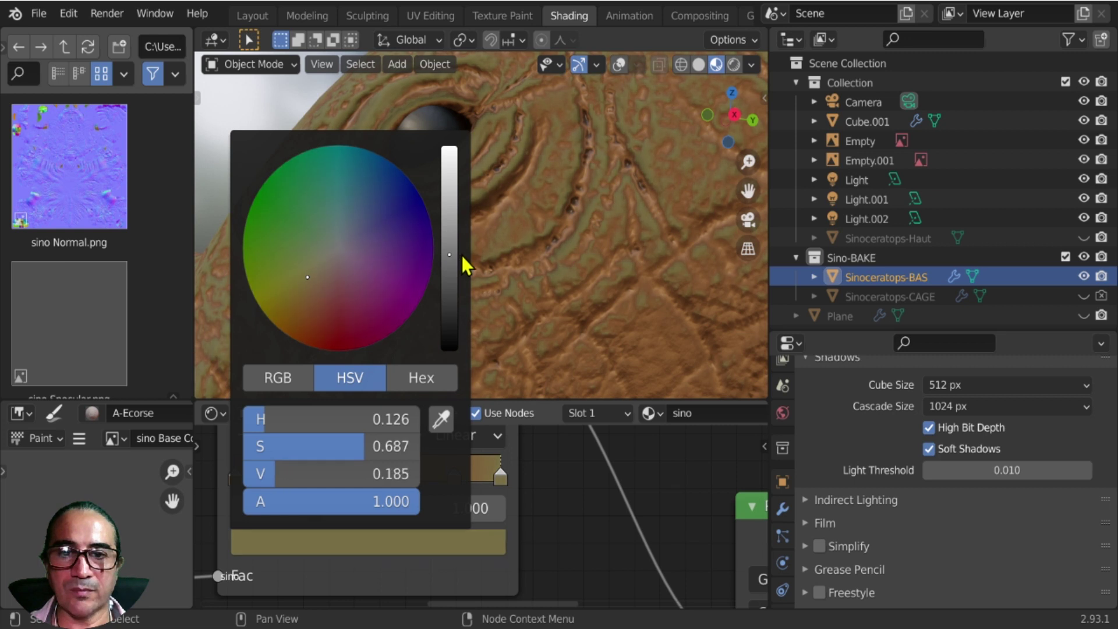
{"action": "left_click_drag", "start_coordinate": [460, 254], "coordinate": [460, 252]}
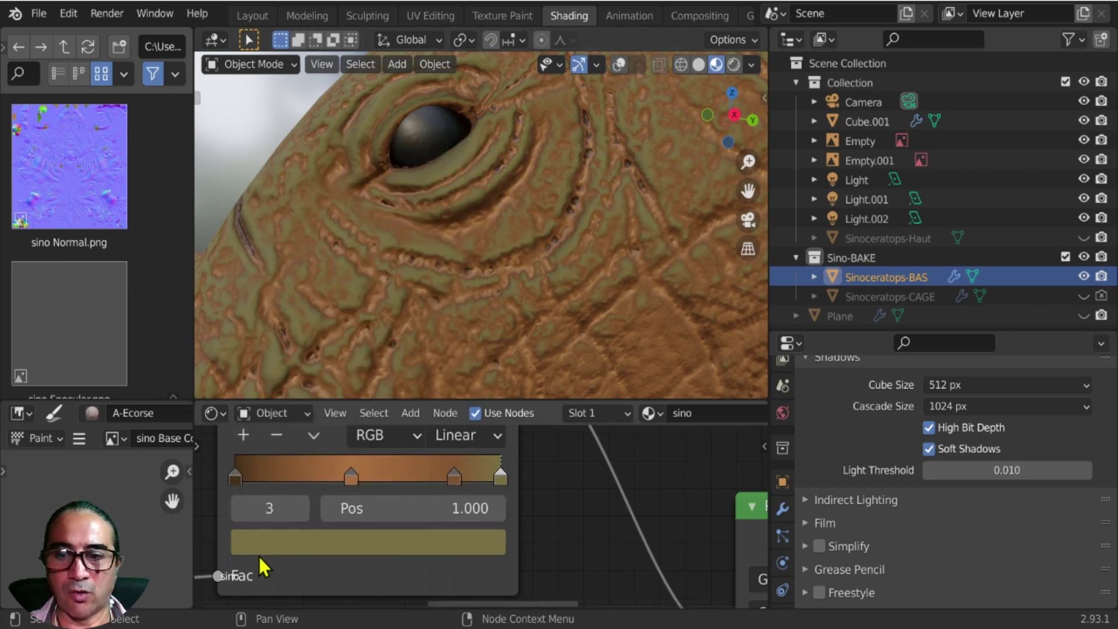
{"action": "left_click", "coordinate": [262, 549]}
{"action": "mouse_move", "coordinate": [312, 291]}
{"action": "left_mouse_down"}
{"action": "mouse_move", "coordinate": [306, 278]}
{"action": "mouse_move", "coordinate": [316, 277]}
{"action": "left_mouse_up"}
{"action": "left_click", "coordinate": [305, 279]}
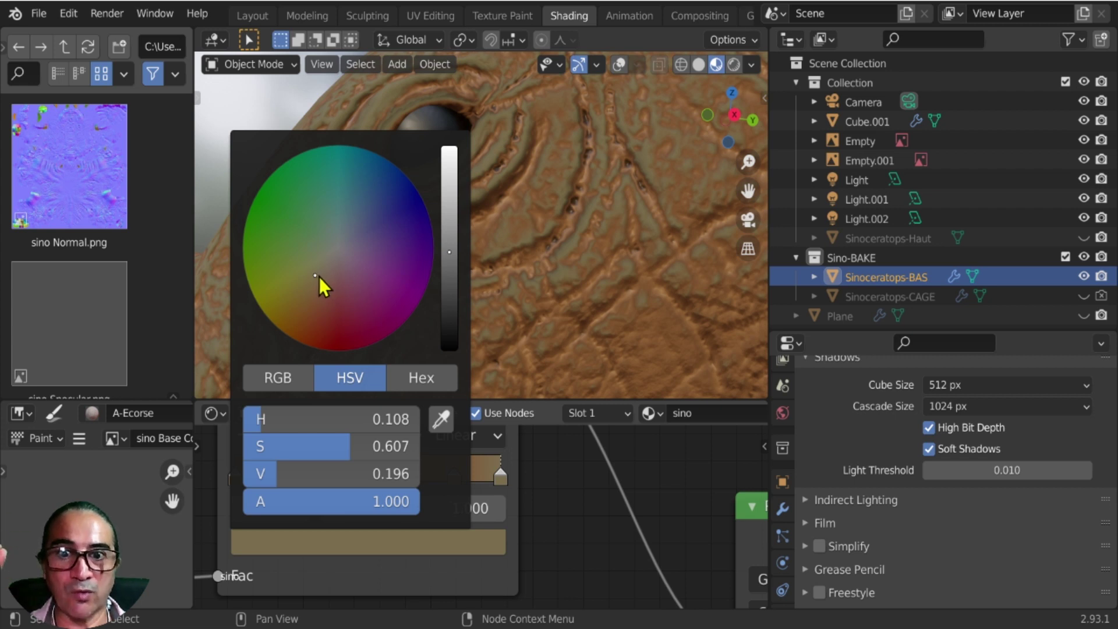
{"action": "left_click", "coordinate": [315, 277]}
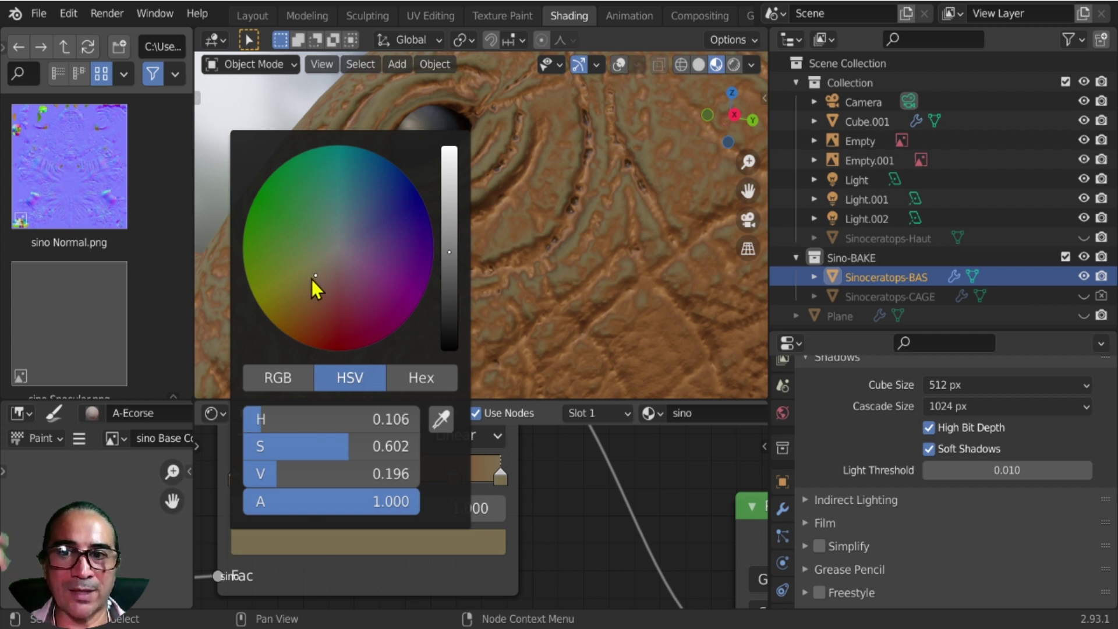
{"action": "left_click_drag", "start_coordinate": [312, 278], "coordinate": [308, 271]}
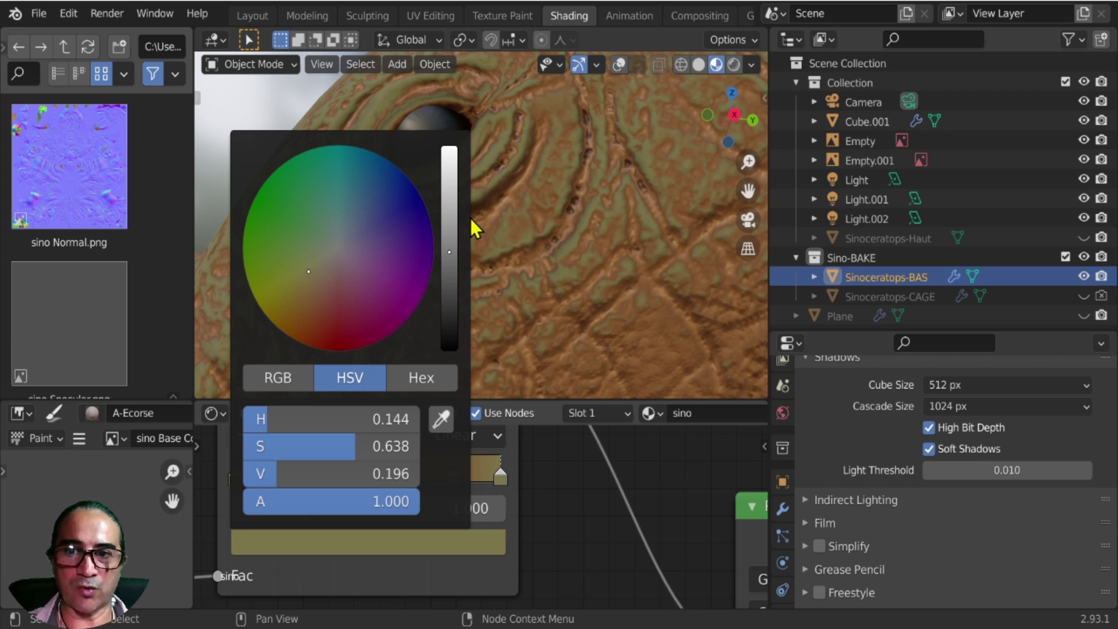
{"action": "left_click_drag", "start_coordinate": [448, 251], "coordinate": [449, 243]}
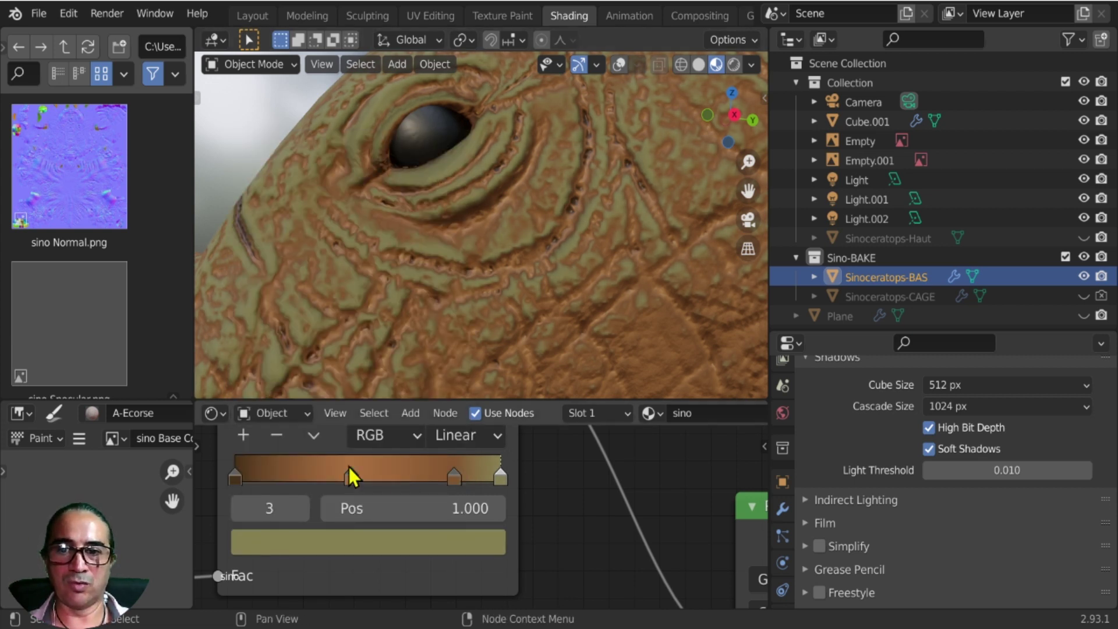
Set the ColorRamp's brown second stop to position 0.379 and shift the orange third stop further toward the dark end.
{"action": "left_click_drag", "start_coordinate": [335, 480], "coordinate": [348, 483]}
{"action": "left_click_drag", "start_coordinate": [457, 477], "coordinate": [307, 477]}
{"action": "left_click", "coordinate": [366, 476]}
{"action": "mouse_move", "coordinate": [442, 473]}
{"action": "left_mouse_down"}
{"action": "mouse_move", "coordinate": [455, 476]}
{"action": "mouse_move", "coordinate": [430, 484]}
{"action": "left_mouse_up"}
{"action": "left_click_drag", "start_coordinate": [305, 478], "coordinate": [377, 487]}
{"action": "middle_click_drag", "start_coordinate": [364, 260], "coordinate": [500, 267]}
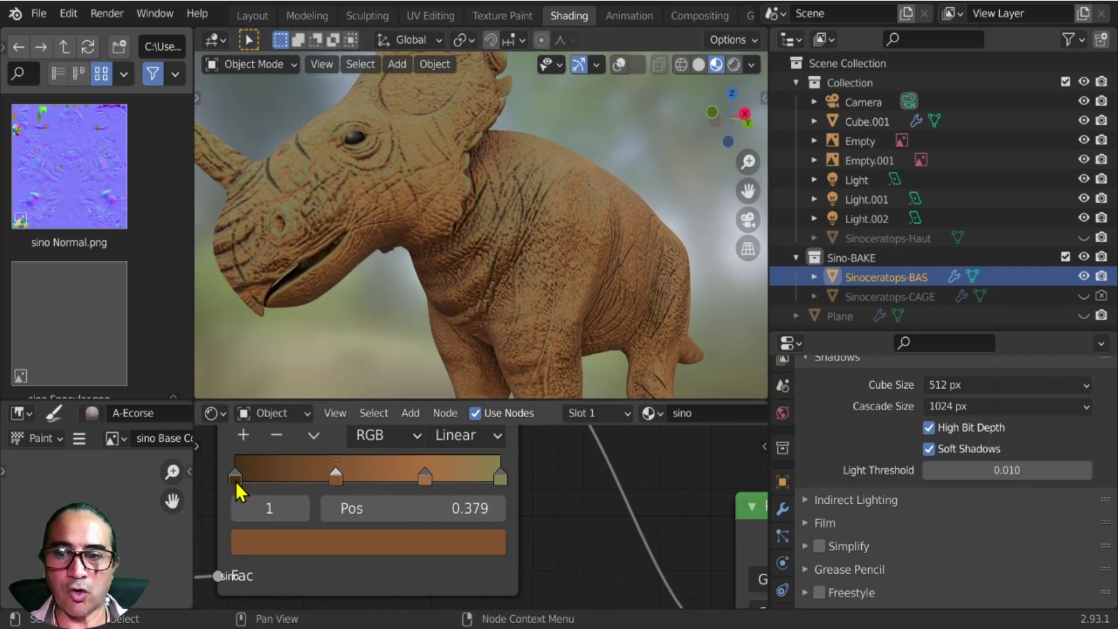
{"action": "left_click_drag", "start_coordinate": [239, 491], "coordinate": [216, 484]}
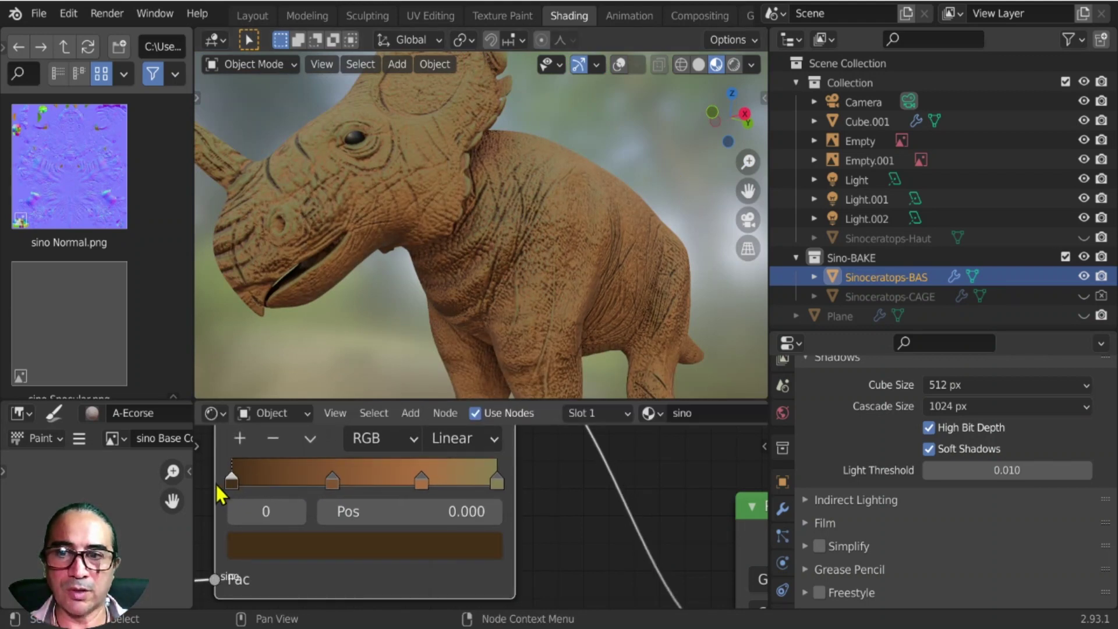
{"action": "left_click", "coordinate": [421, 481]}
Brighten the ColorRamp's last stop to a lighter yellow-green.
{"action": "left_click", "coordinate": [497, 481]}
{"action": "left_click", "coordinate": [273, 539]}
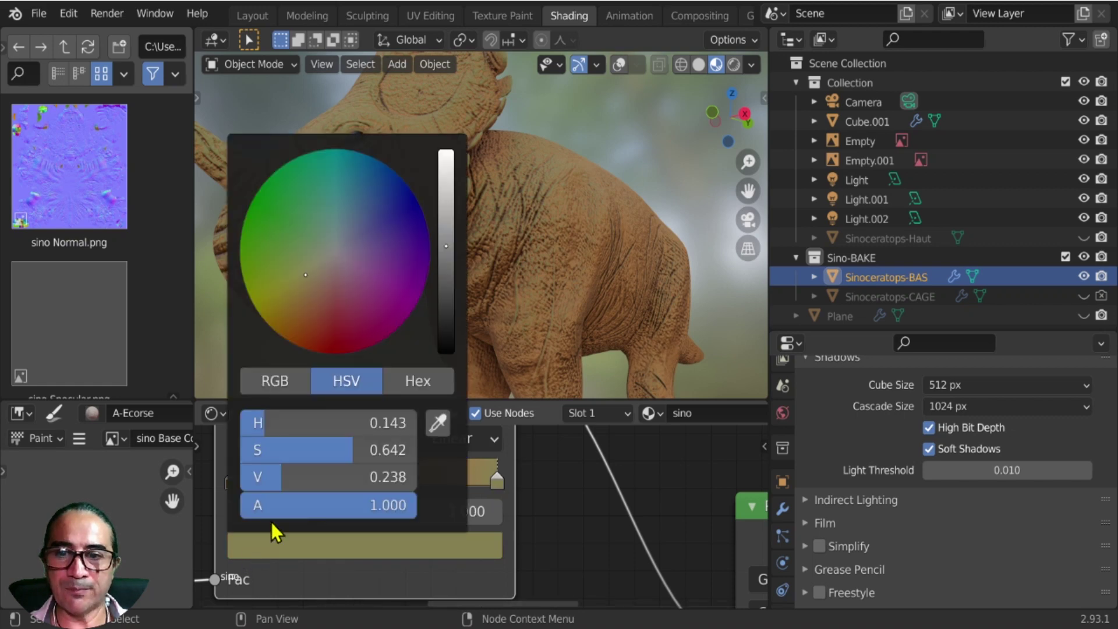
{"action": "left_click", "coordinate": [446, 227]}
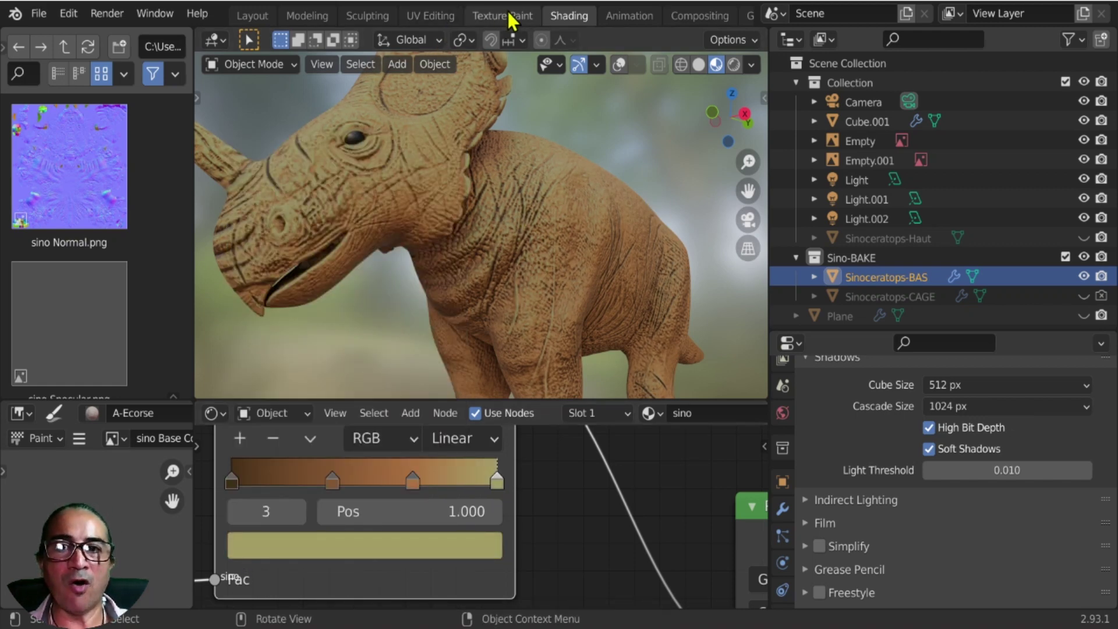
{"action": "middle_click_drag", "start_coordinate": [422, 438], "coordinate": [372, 533], "text": "ctrl"}
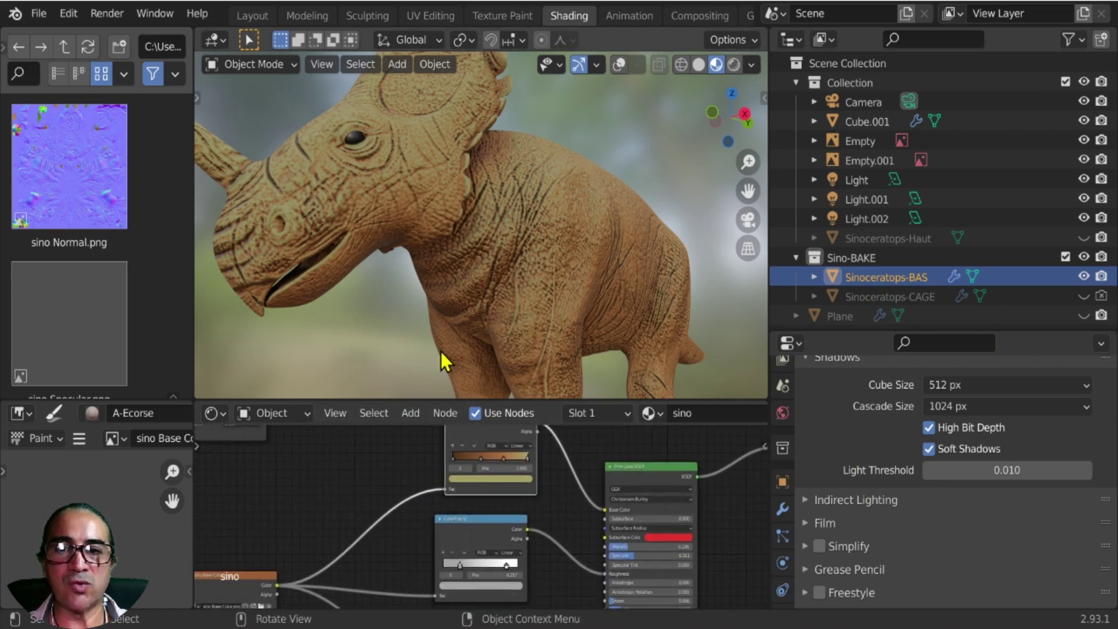
Switch to the Texture Paint workspace, widen the Image Editor and frame the whole sino Normal image without the sidebar.
{"action": "left_click", "coordinate": [503, 17]}
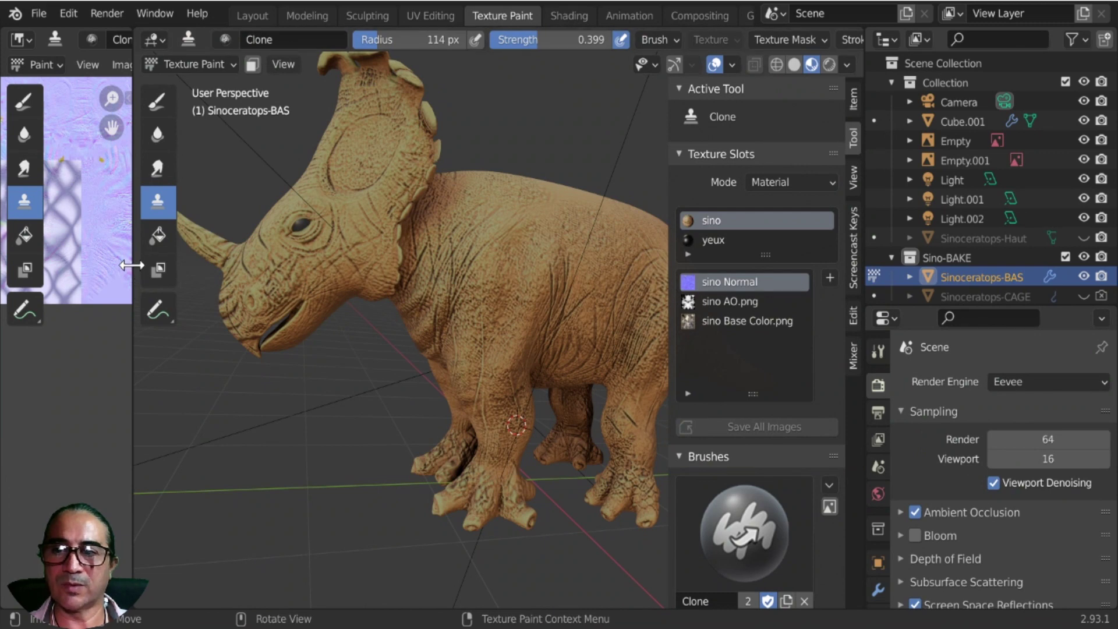
{"action": "mouse_move", "coordinate": [133, 263]}
{"action": "left_mouse_down"}
{"action": "mouse_move", "coordinate": [396, 265]}
{"action": "mouse_move", "coordinate": [423, 297]}
{"action": "mouse_move", "coordinate": [398, 310]}
{"action": "left_mouse_up"}
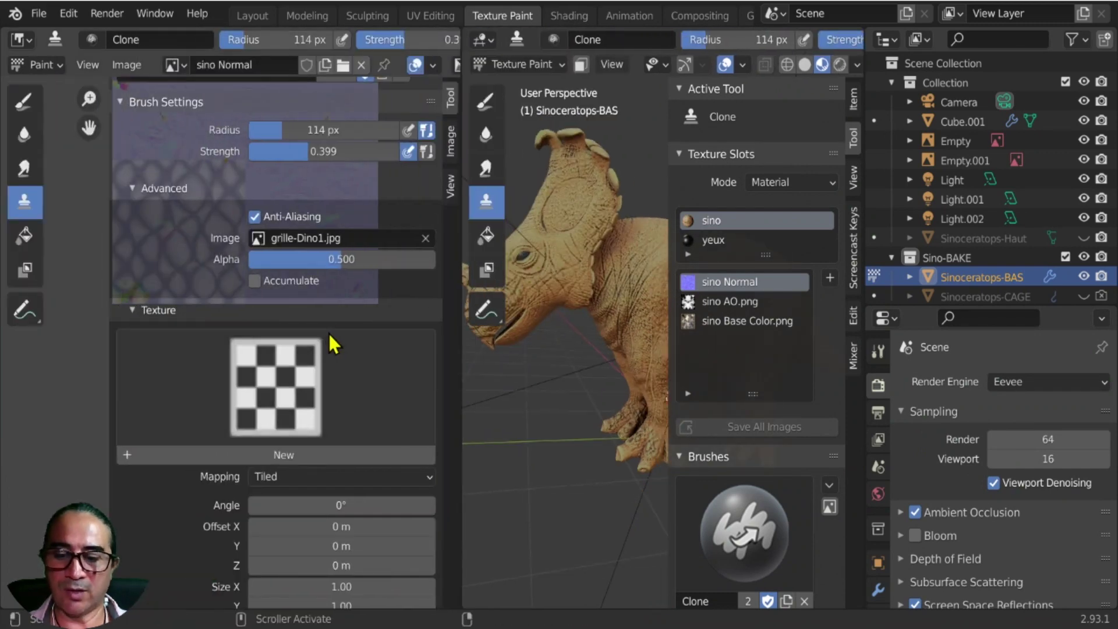
{"action": "key", "text": "n"}
{"action": "key", "text": "t"}
{"action": "middle_click_drag", "start_coordinate": [317, 285], "coordinate": [262, 442]}
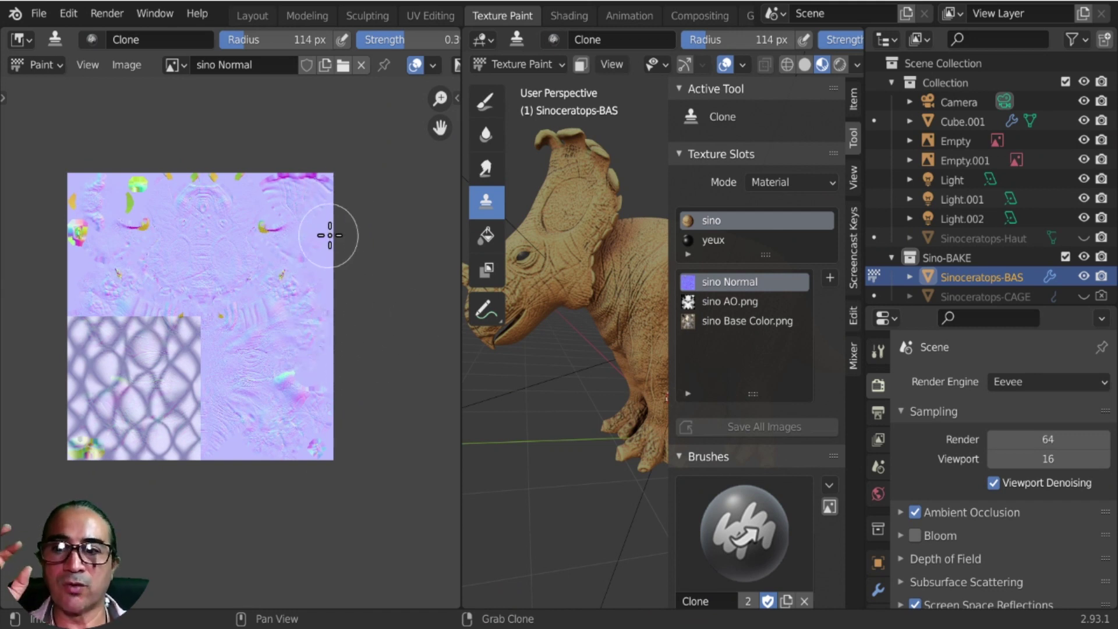
Display the Image Editor's tools and activate the Draw tool with the A-Ecorse brush.
{"action": "key", "text": "n"}
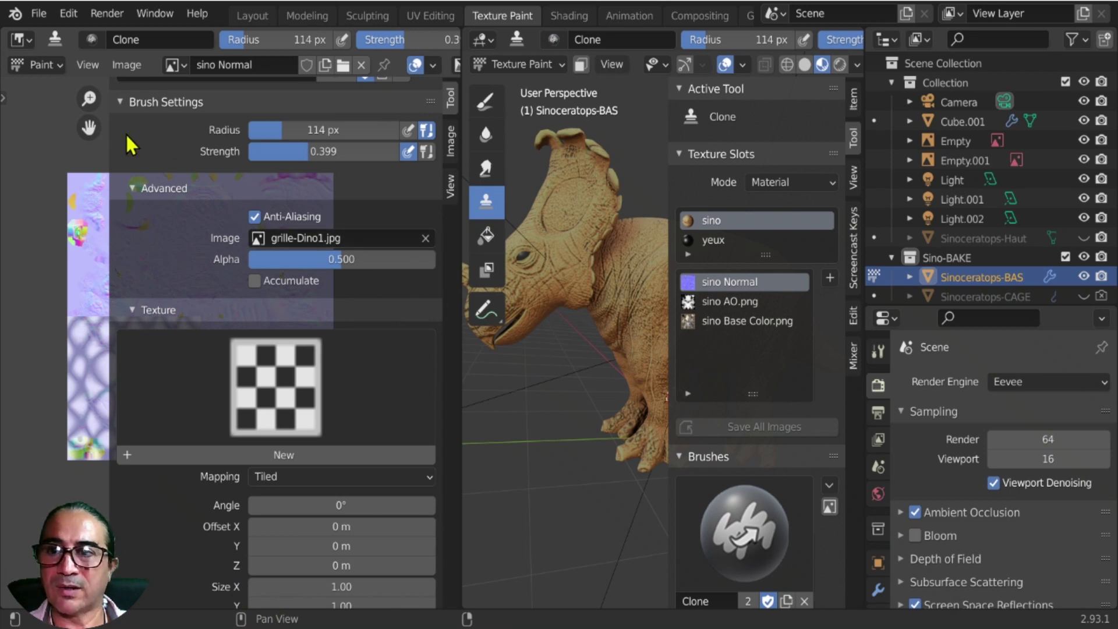
{"action": "key", "text": "n"}
{"action": "key", "text": "t"}
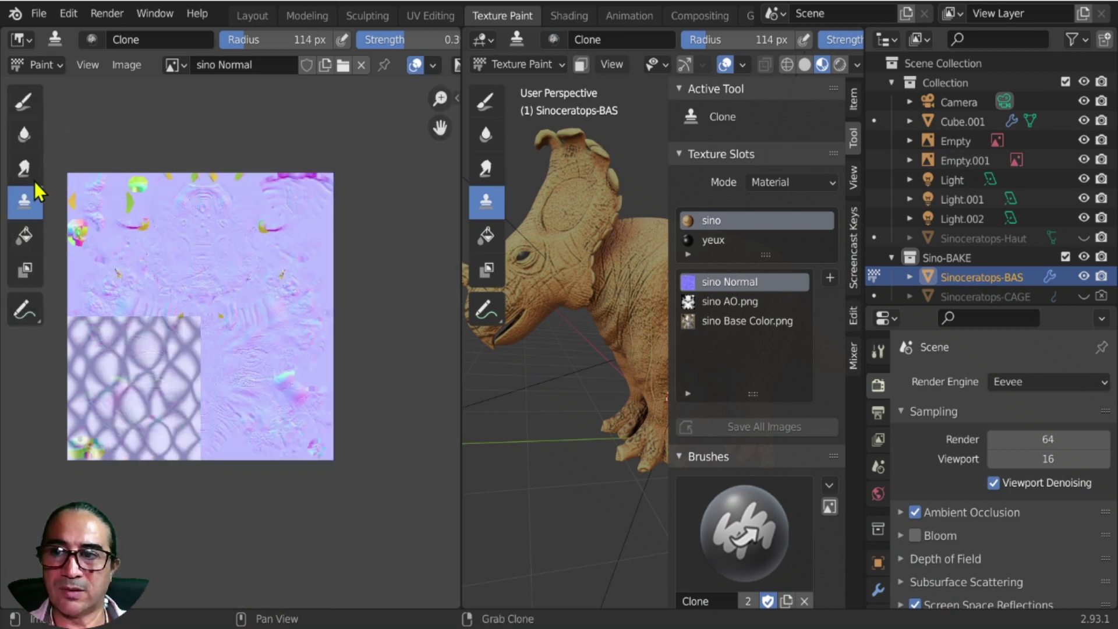
{"action": "left_click", "coordinate": [23, 101]}
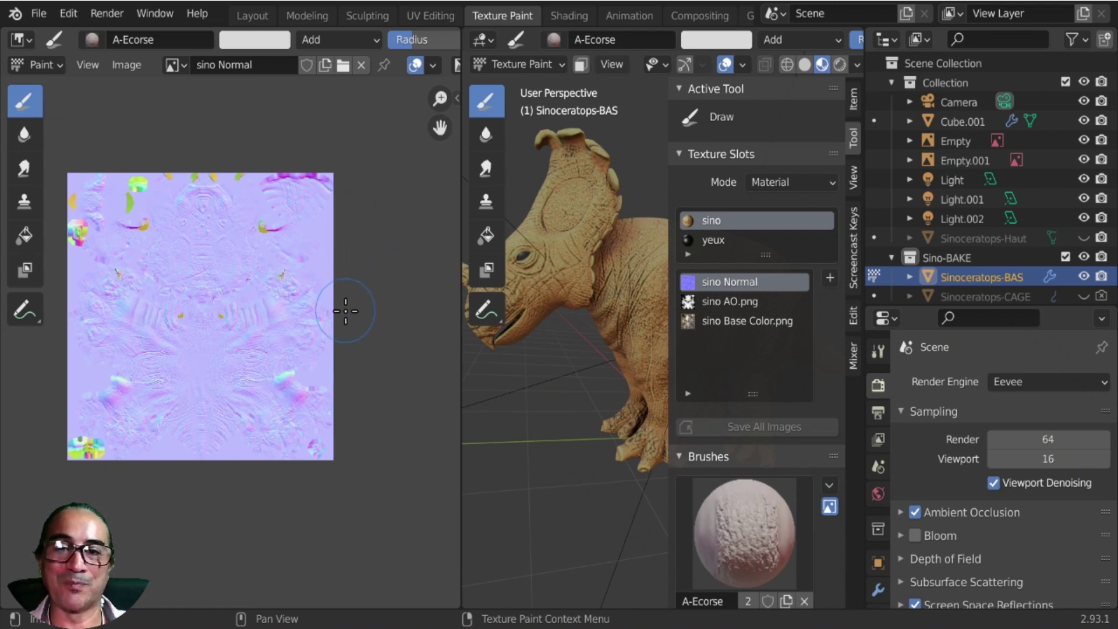
{"action": "mouse_move", "coordinate": [460, 272]}
{"action": "left_mouse_down"}
{"action": "mouse_move", "coordinate": [452, 267]}
{"action": "mouse_move", "coordinate": [471, 268]}
{"action": "left_mouse_up"}
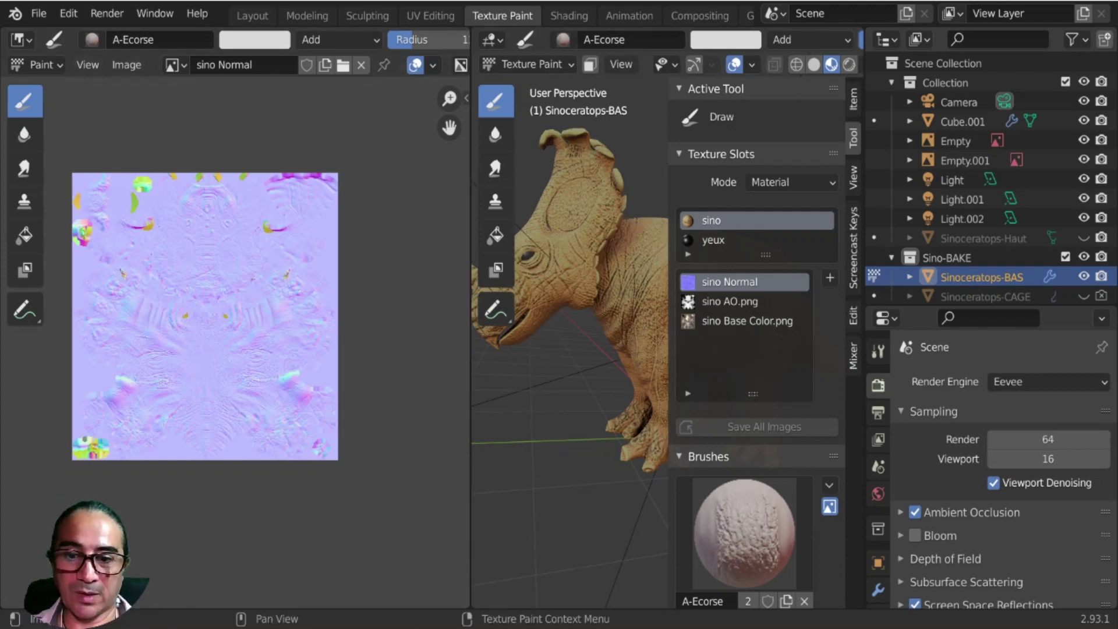
Bring up the splash screen to check the Blender version, and dismiss it.
{"action": "left_click", "coordinate": [15, 13]}
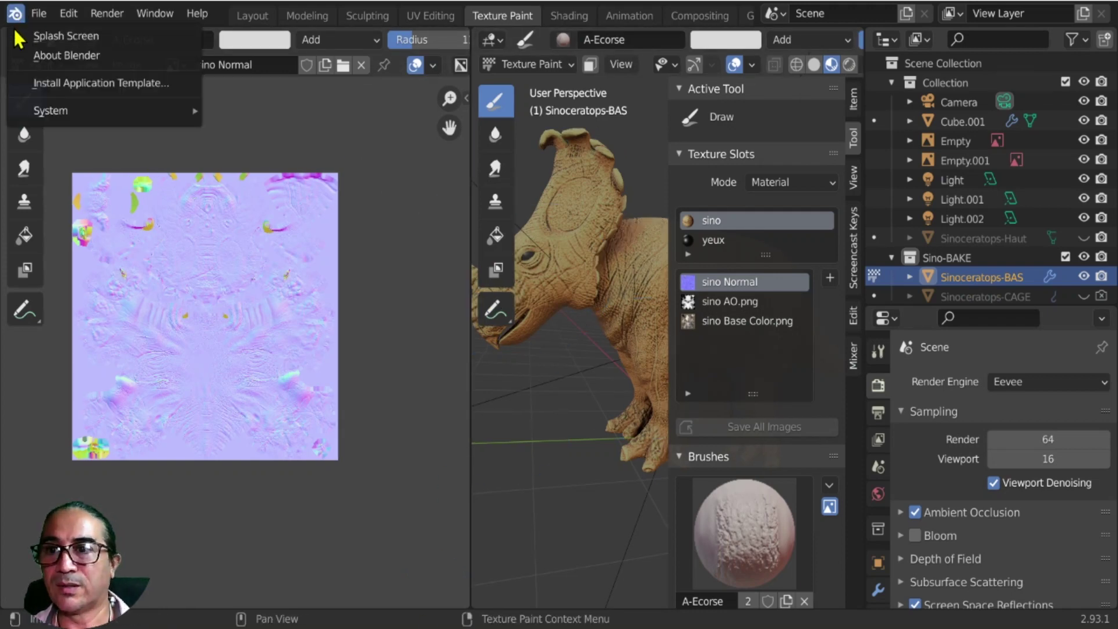
{"action": "left_click", "coordinate": [76, 36]}
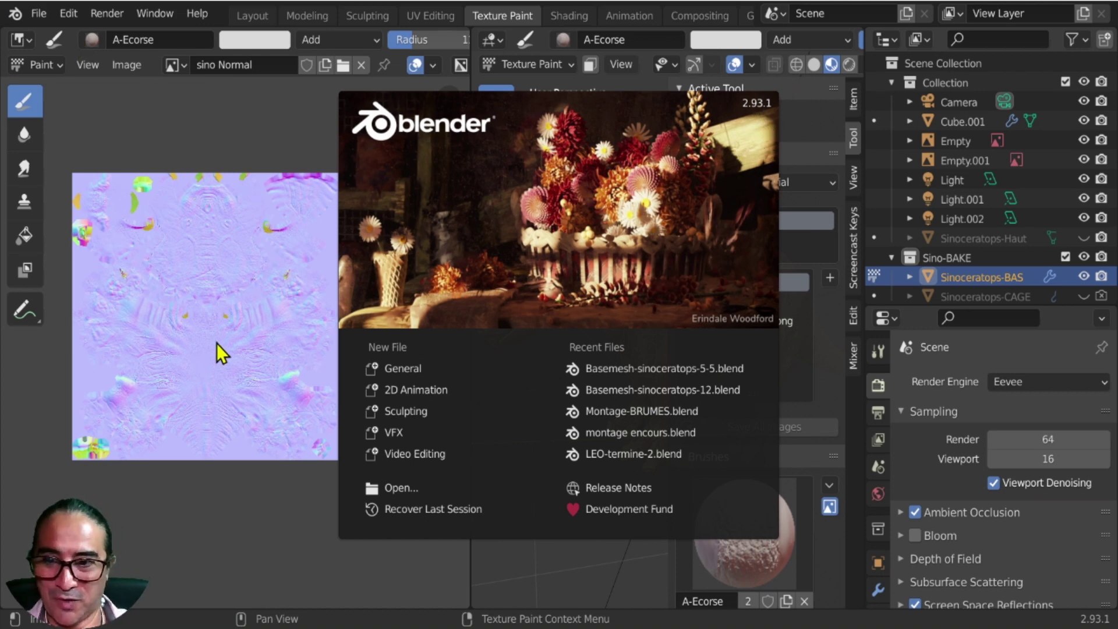
{"action": "left_click", "coordinate": [250, 335]}
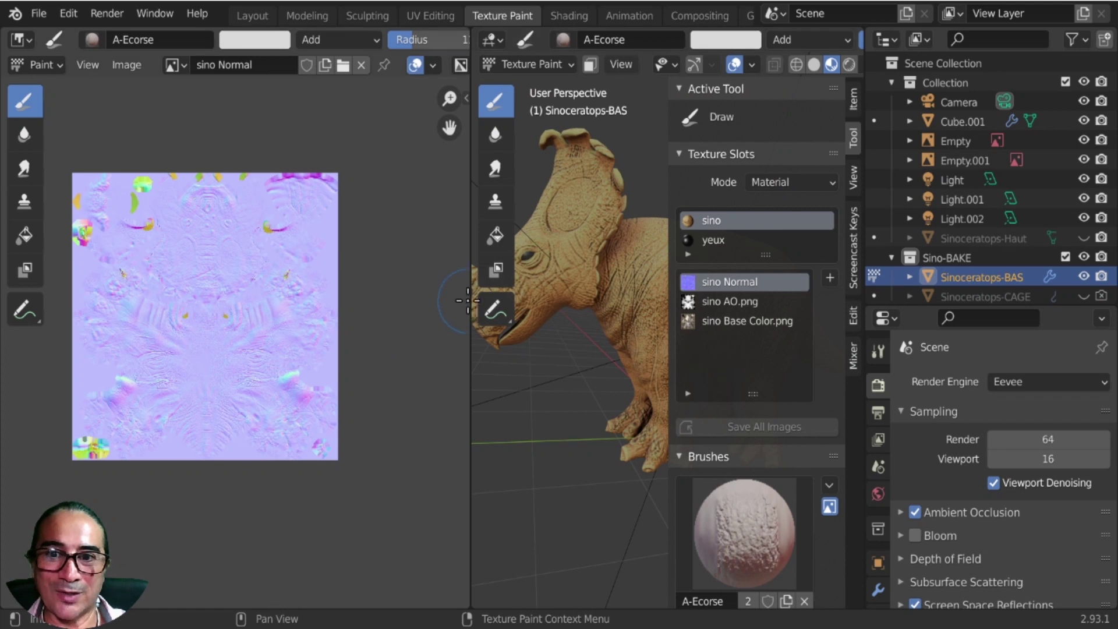
Narrow the Image Editor and maximize the 3D viewport, framed closely on the dinosaur's head.
{"action": "left_click_drag", "start_coordinate": [470, 296], "coordinate": [337, 296]}
{"action": "middle_click_drag", "start_coordinate": [443, 279], "coordinate": [508, 270]}
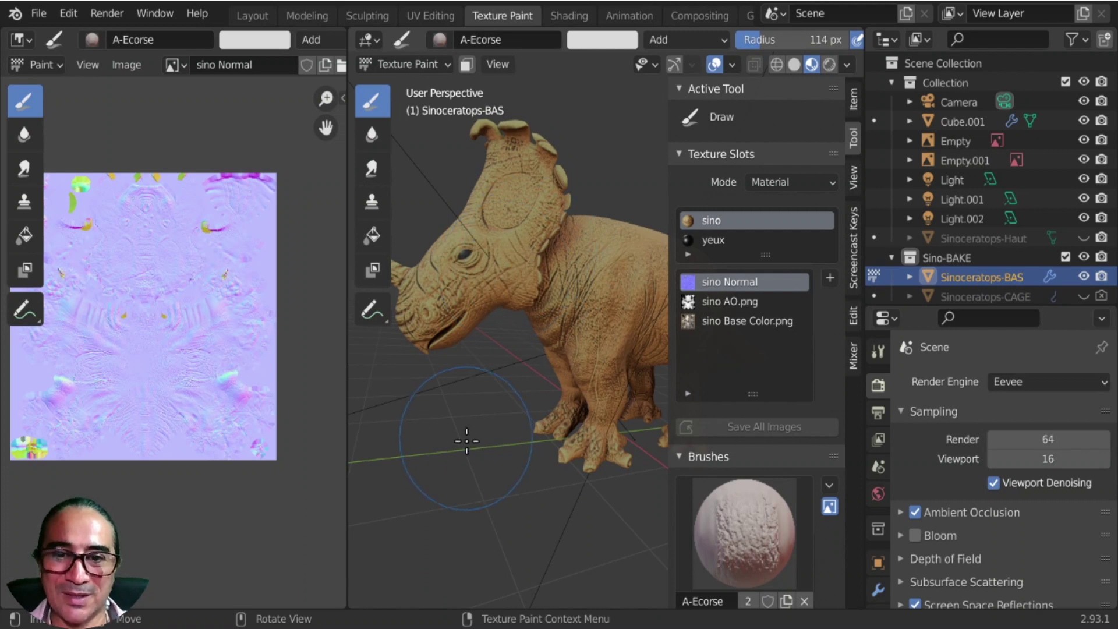
{"action": "middle_click_drag", "start_coordinate": [477, 441], "coordinate": [495, 396]}
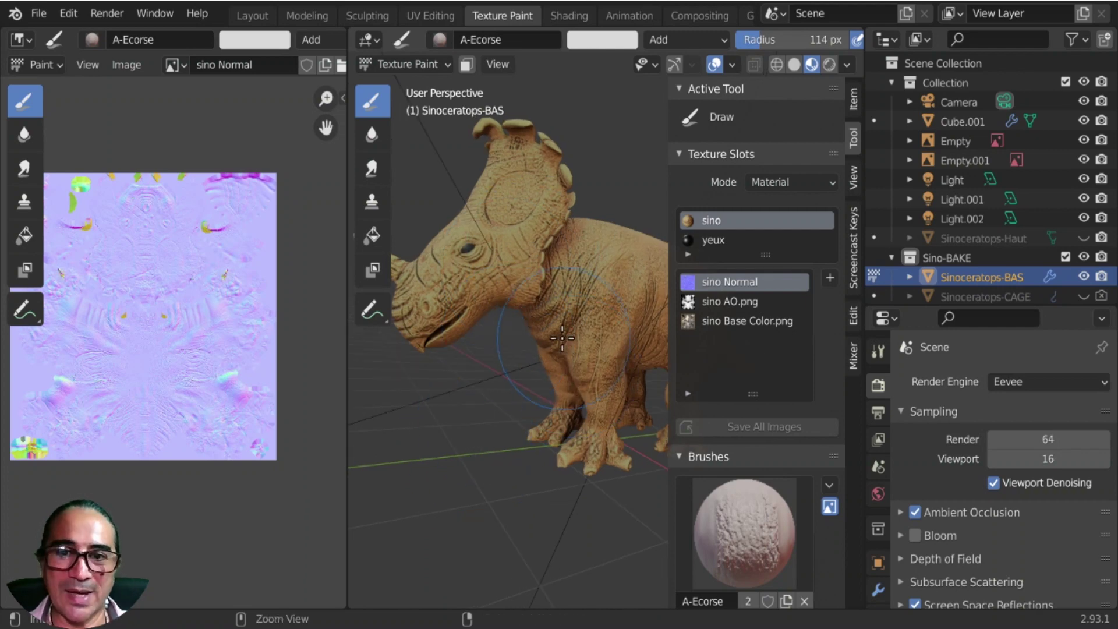
{"action": "key", "text": "ctrl+space"}
{"action": "middle_click_drag", "start_coordinate": [575, 275], "coordinate": [829, 412], "text": "ctrl"}
{"action": "middle_click_drag", "start_coordinate": [577, 341], "coordinate": [643, 342], "text": "ctrl"}
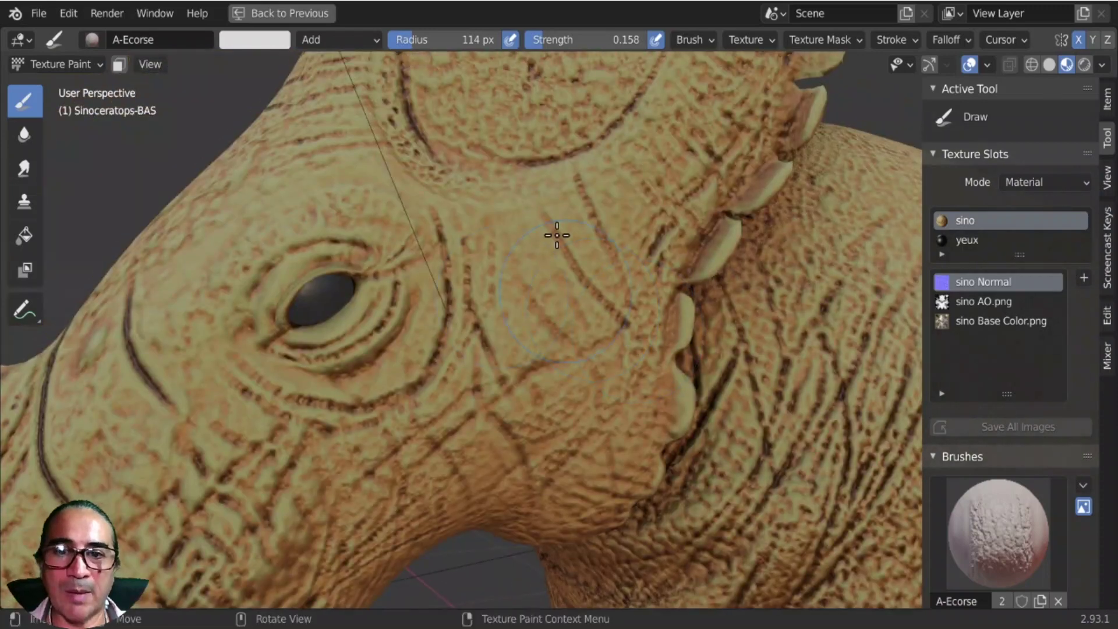
Frame the skin around the eye and make sino Base Color.png the active paint texture slot.
{"action": "mouse_move", "coordinate": [557, 233]}
{"action": "middle_mouse_down"}
{"action": "mouse_move", "coordinate": [449, 282]}
{"action": "mouse_move", "coordinate": [462, 293]}
{"action": "mouse_move", "coordinate": [487, 287]}
{"action": "mouse_move", "coordinate": [467, 319]}
{"action": "mouse_move", "coordinate": [417, 325]}
{"action": "middle_mouse_up"}
{"action": "middle_click_drag", "start_coordinate": [336, 290], "coordinate": [375, 262]}
{"action": "middle_click_drag", "start_coordinate": [428, 323], "coordinate": [546, 295], "text": "ctrl"}
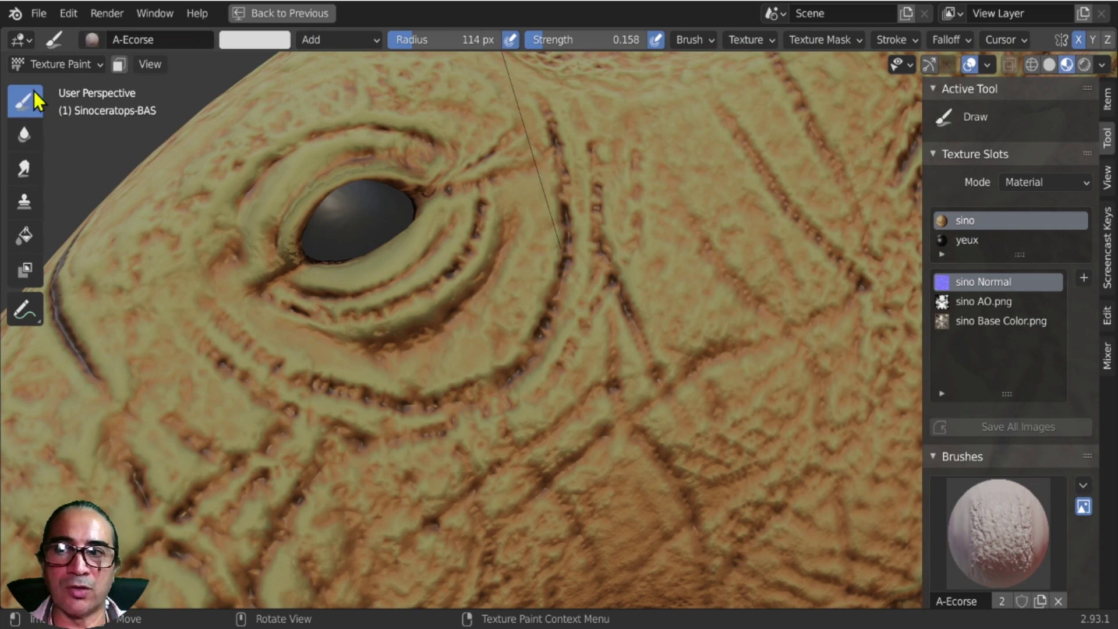
{"action": "left_click", "coordinate": [80, 145]}
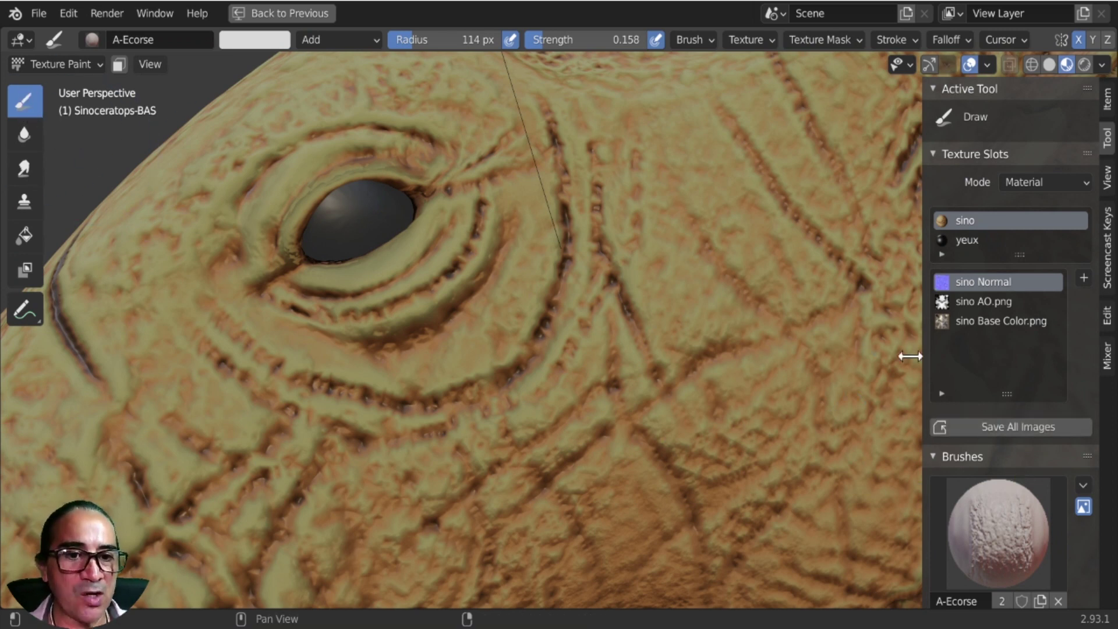
{"action": "left_click", "coordinate": [978, 323]}
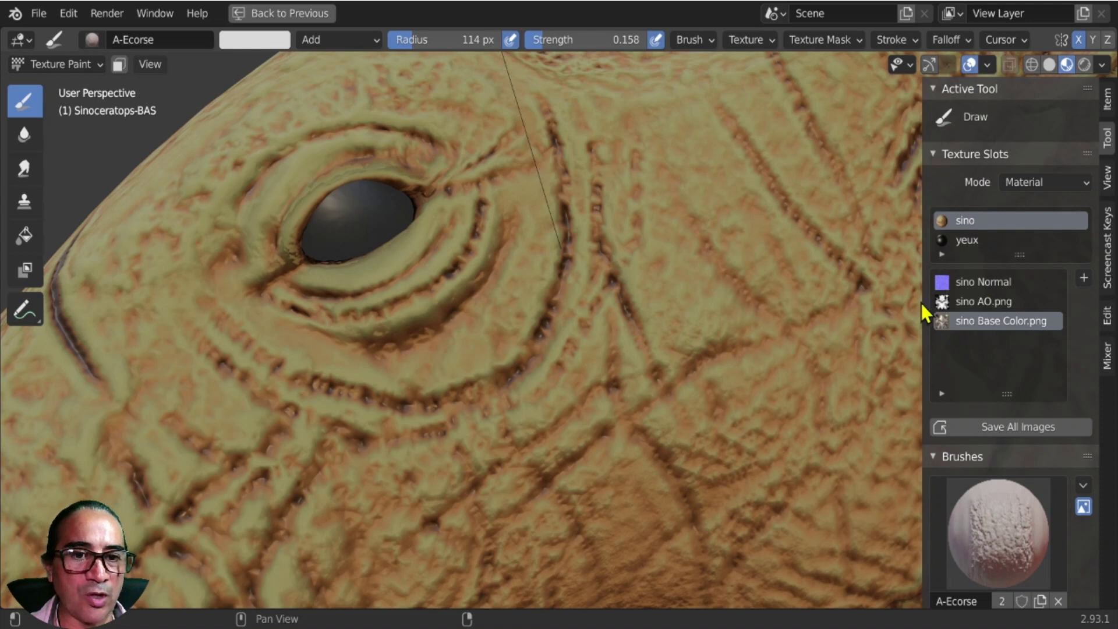
Review the A-Ecorse brush settings down to its texture mapping, and set the brush radius to 237 px.
{"action": "scroll", "coordinate": [1026, 529], "scroll_direction": "down", "scroll_amount": 12}
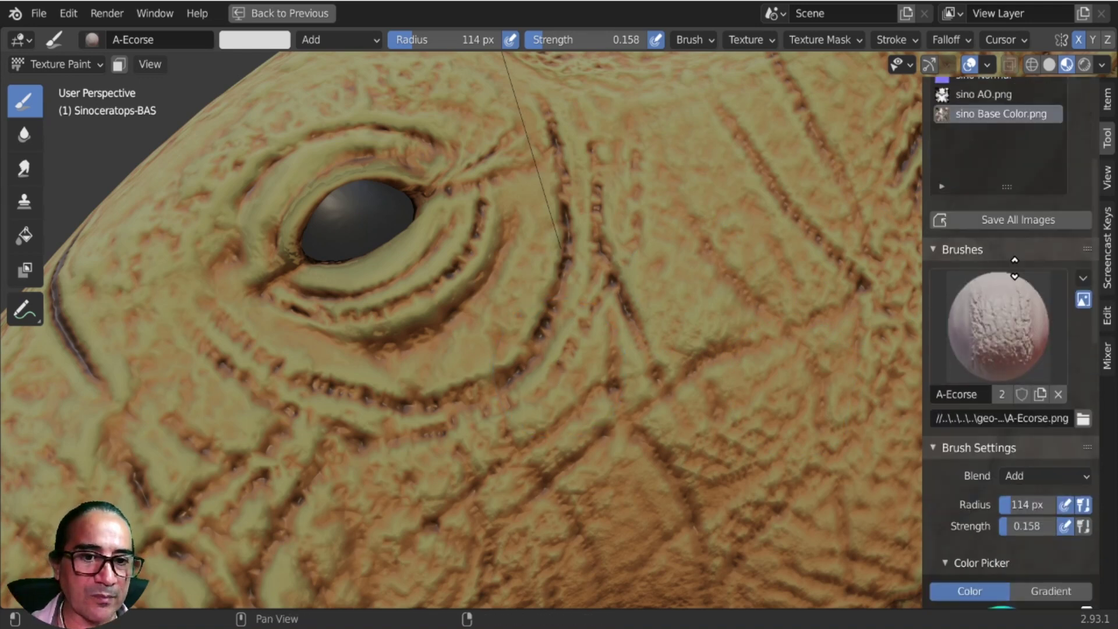
{"action": "scroll", "coordinate": [986, 443], "scroll_direction": "down", "scroll_amount": 6}
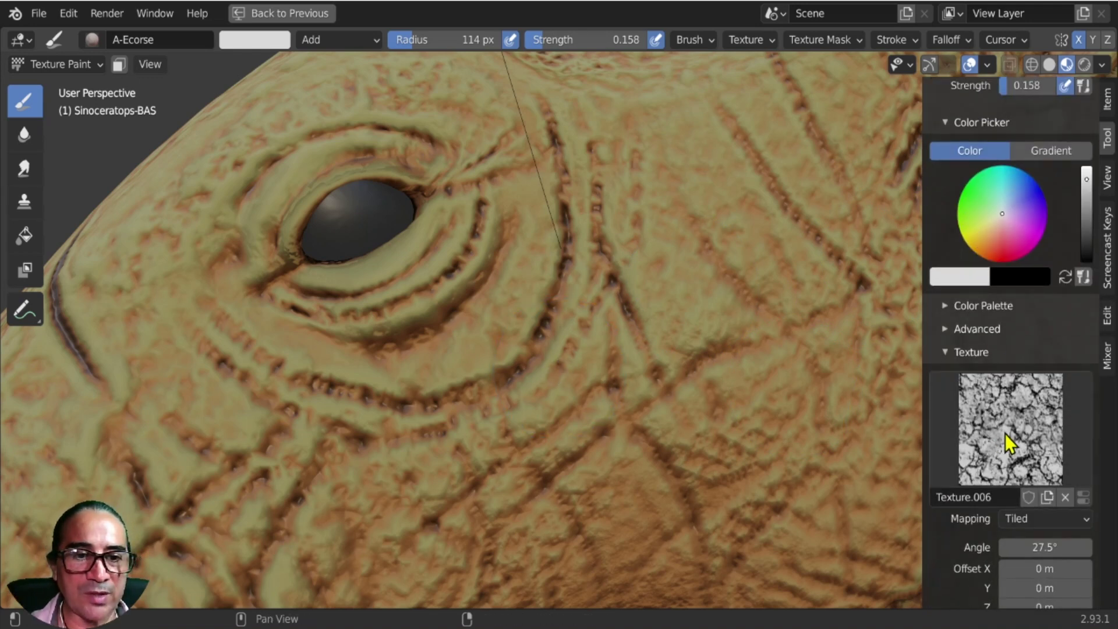
{"action": "scroll", "coordinate": [991, 457], "scroll_direction": "up", "scroll_amount": 13}
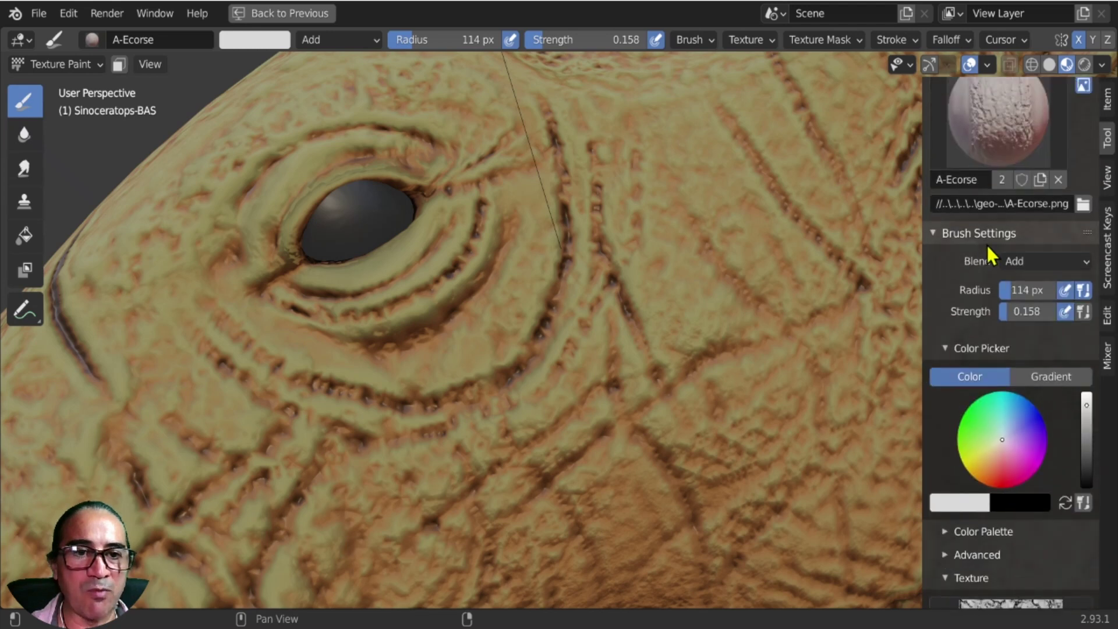
{"action": "scroll", "coordinate": [995, 285], "scroll_direction": "down", "scroll_amount": 17}
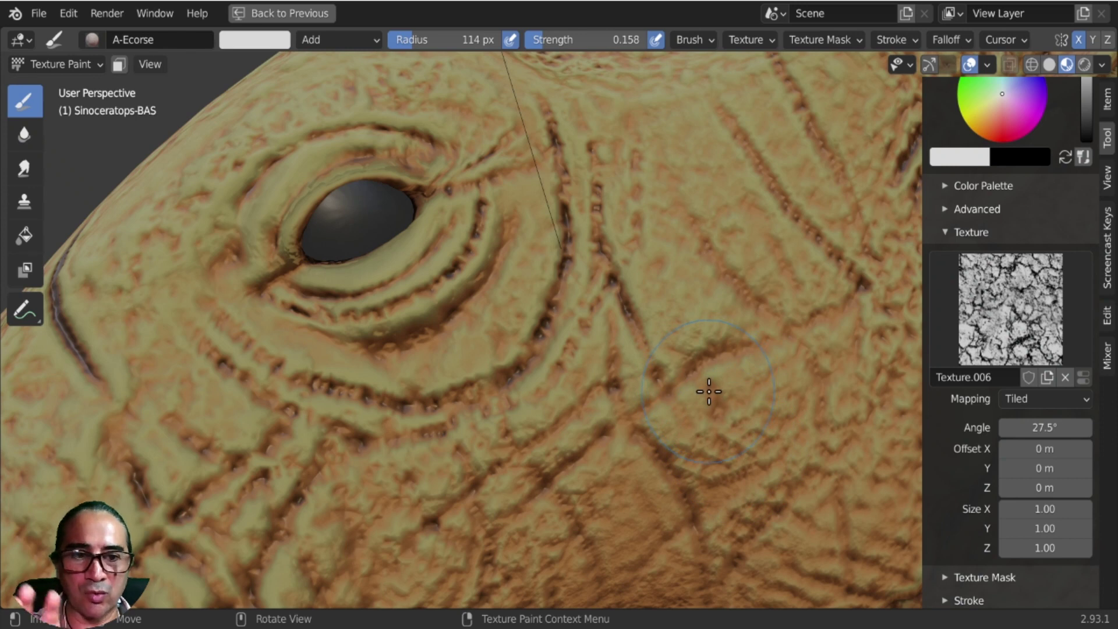
{"action": "key", "text": "f"}
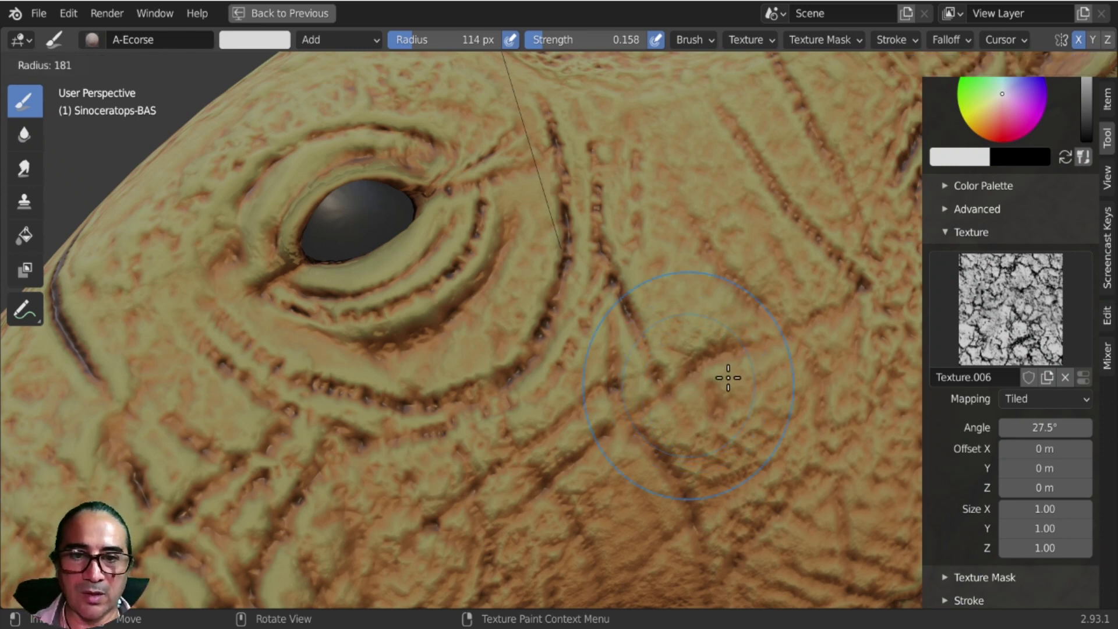
{"action": "left_click", "coordinate": [760, 370]}
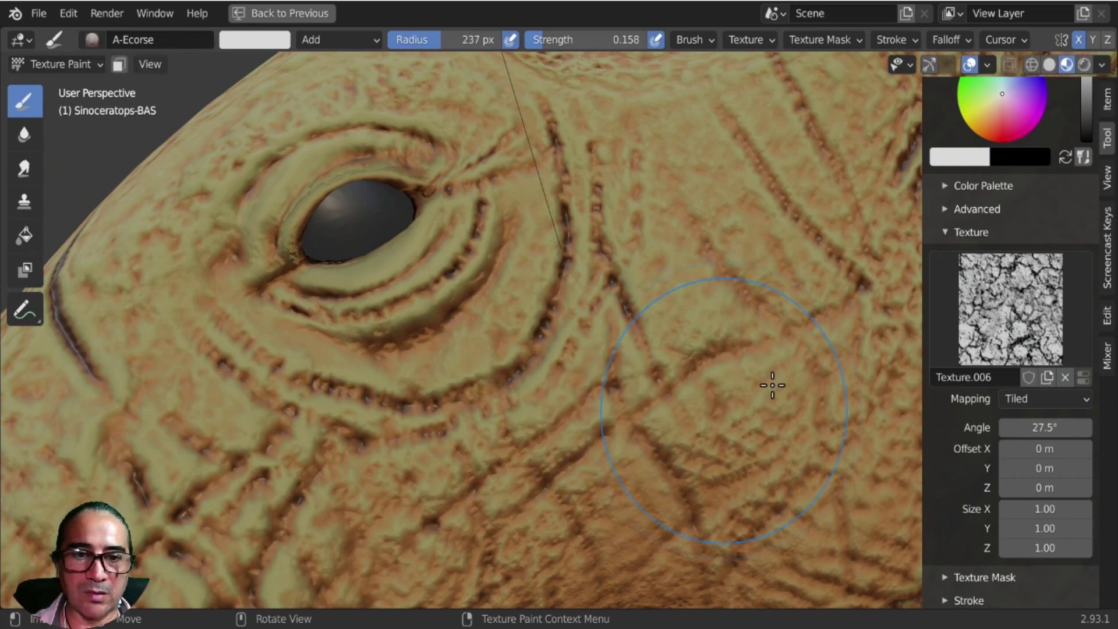
Set the brush blending mode to Multiply and darken the brush color to a mid grey.
{"action": "mouse_move", "coordinate": [692, 464]}
{"action": "middle_mouse_down"}
{"action": "mouse_move", "coordinate": [609, 424]}
{"action": "mouse_move", "coordinate": [621, 404]}
{"action": "mouse_move", "coordinate": [549, 372]}
{"action": "middle_mouse_up"}
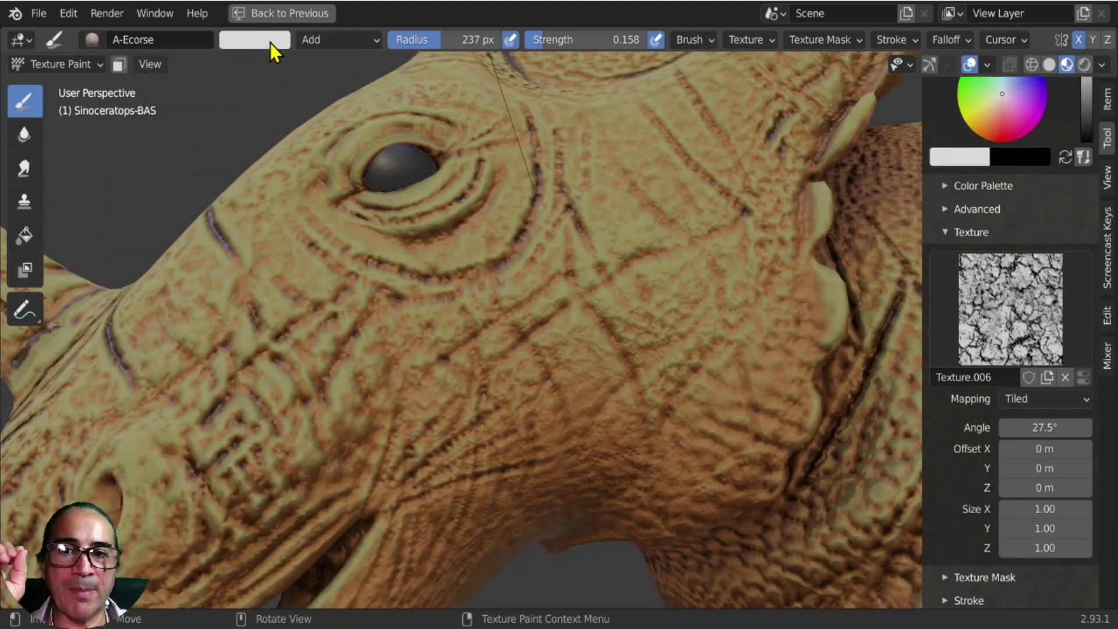
{"action": "left_click", "coordinate": [333, 38]}
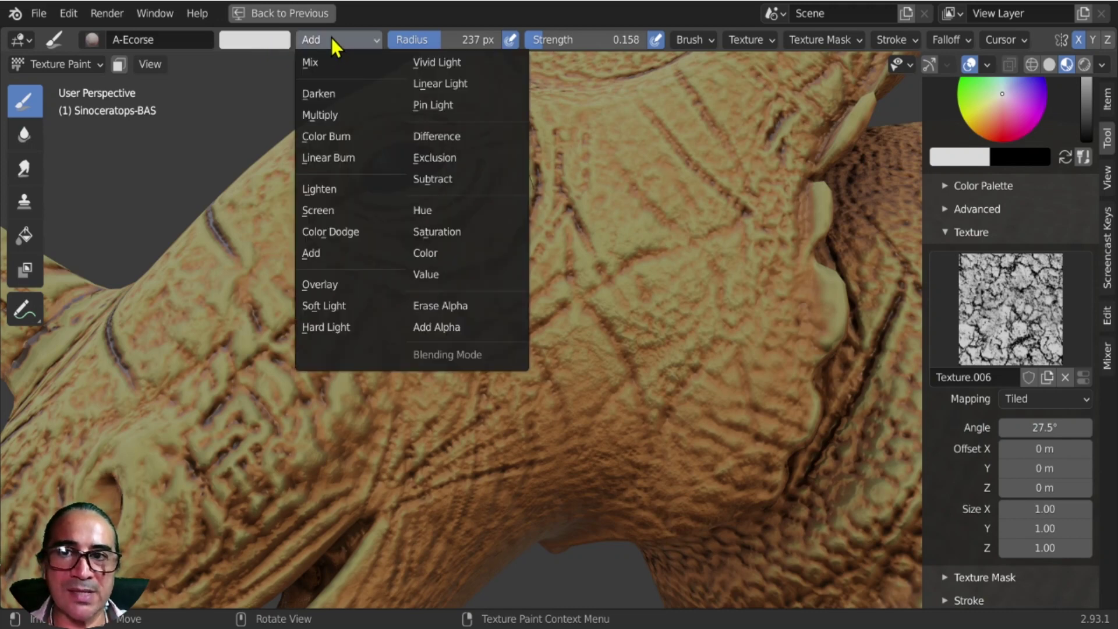
{"action": "left_click", "coordinate": [326, 115]}
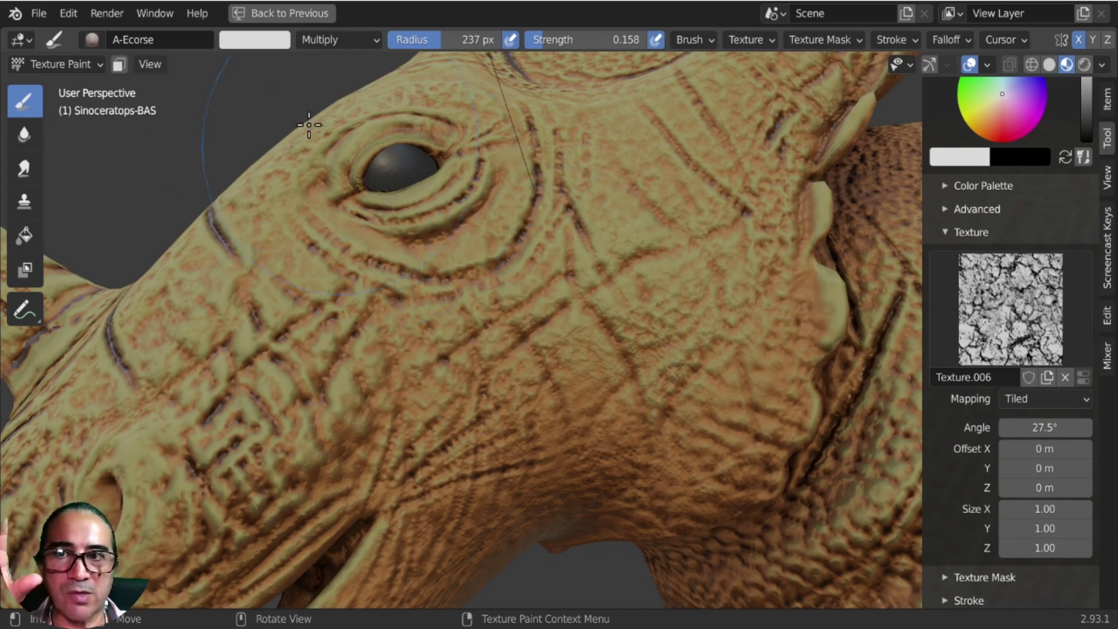
{"action": "left_click", "coordinate": [251, 40]}
{"action": "left_click_drag", "start_coordinate": [374, 117], "coordinate": [376, 114]}
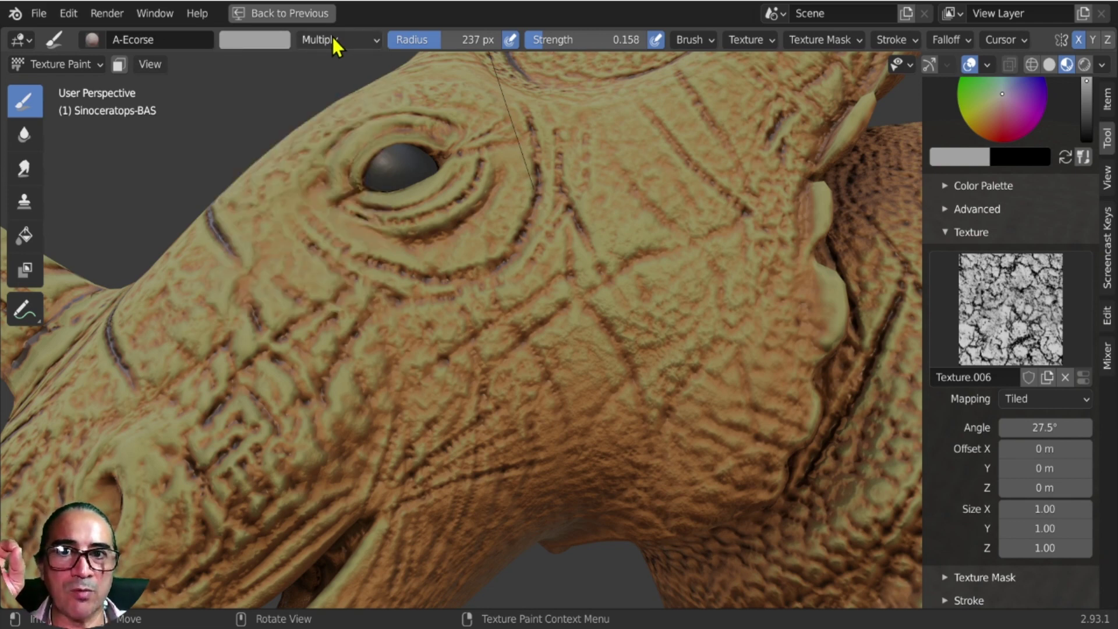
Set the brush strength to 0.233 and paint the cracked texture over the cheek behind the eye.
{"action": "left_click_drag", "start_coordinate": [532, 45], "coordinate": [557, 44]}
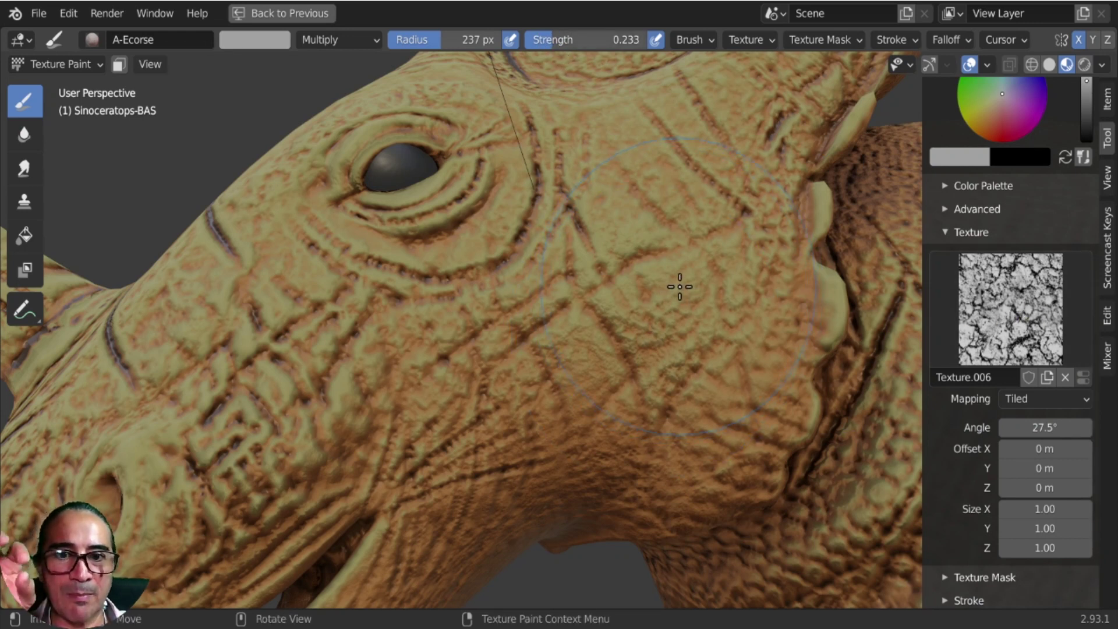
{"action": "mouse_move", "coordinate": [680, 286]}
{"action": "left_mouse_down"}
{"action": "mouse_move", "coordinate": [621, 308]}
{"action": "mouse_move", "coordinate": [718, 276]}
{"action": "mouse_move", "coordinate": [663, 357]}
{"action": "mouse_move", "coordinate": [597, 335]}
{"action": "mouse_move", "coordinate": [621, 302]}
{"action": "mouse_move", "coordinate": [714, 247]}
{"action": "mouse_move", "coordinate": [587, 282]}
{"action": "mouse_move", "coordinate": [527, 327]}
{"action": "mouse_move", "coordinate": [512, 373]}
{"action": "mouse_move", "coordinate": [582, 373]}
{"action": "mouse_move", "coordinate": [691, 330]}
{"action": "mouse_move", "coordinate": [595, 395]}
{"action": "mouse_move", "coordinate": [616, 250]}
{"action": "mouse_move", "coordinate": [646, 219]}
{"action": "mouse_move", "coordinate": [644, 82]}
{"action": "mouse_move", "coordinate": [575, 319]}
{"action": "mouse_move", "coordinate": [629, 243]}
{"action": "mouse_move", "coordinate": [644, 369]}
{"action": "mouse_move", "coordinate": [618, 402]}
{"action": "mouse_move", "coordinate": [671, 232]}
{"action": "left_mouse_up"}
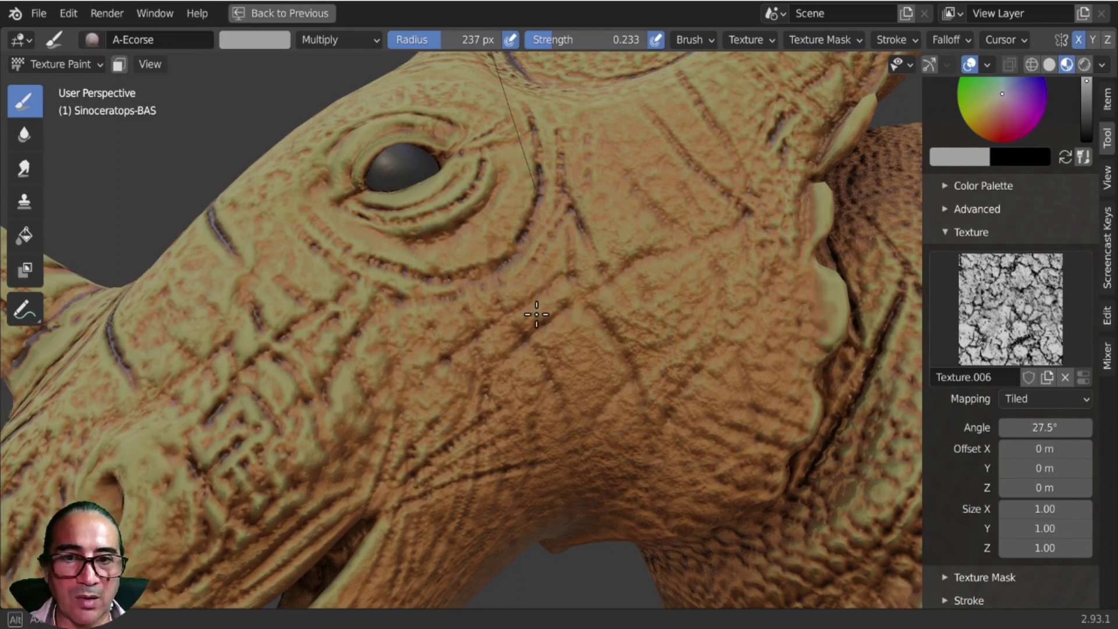
{"action": "middle_click_drag", "start_coordinate": [532, 307], "coordinate": [515, 272]}
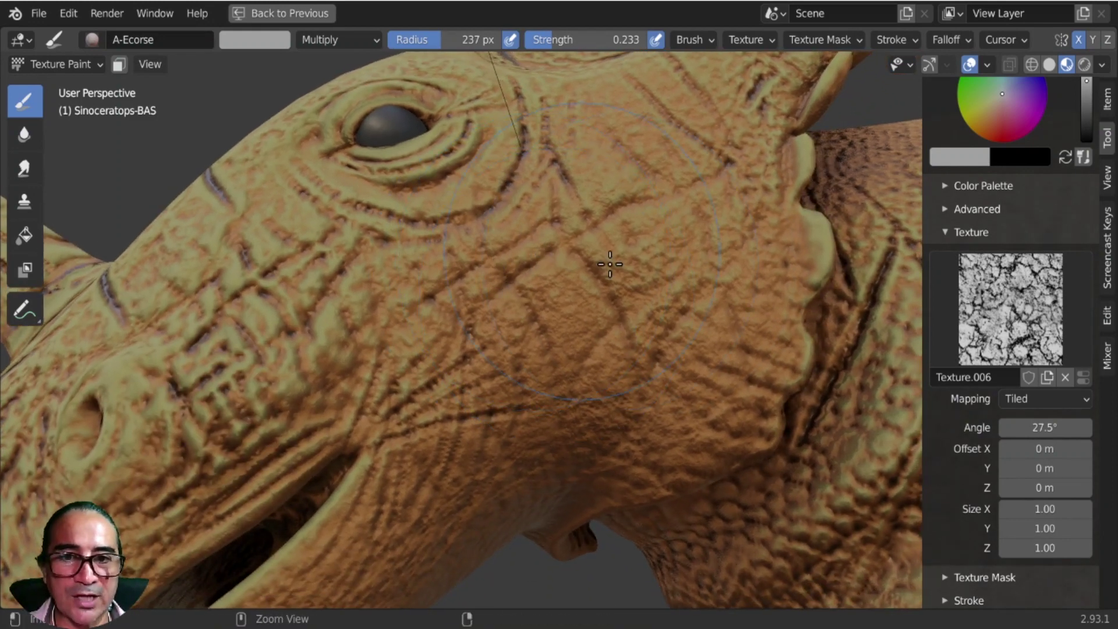
Switch the brush texture to the scale pattern named Texture and raise the strength to 0.728.
{"action": "left_click", "coordinate": [1016, 306]}
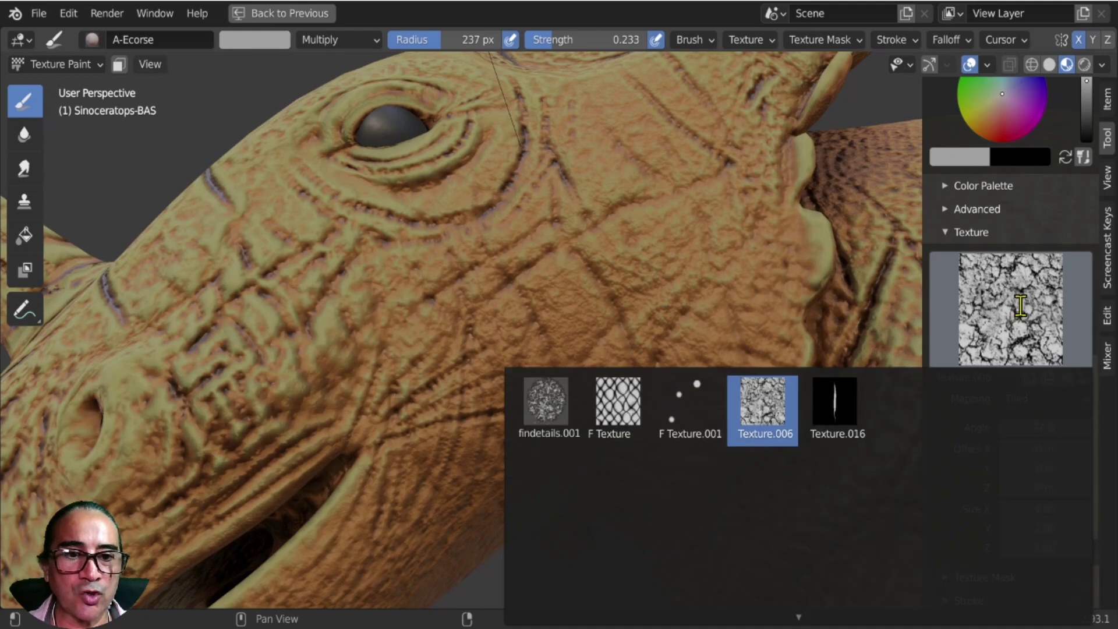
{"action": "left_click", "coordinate": [612, 396]}
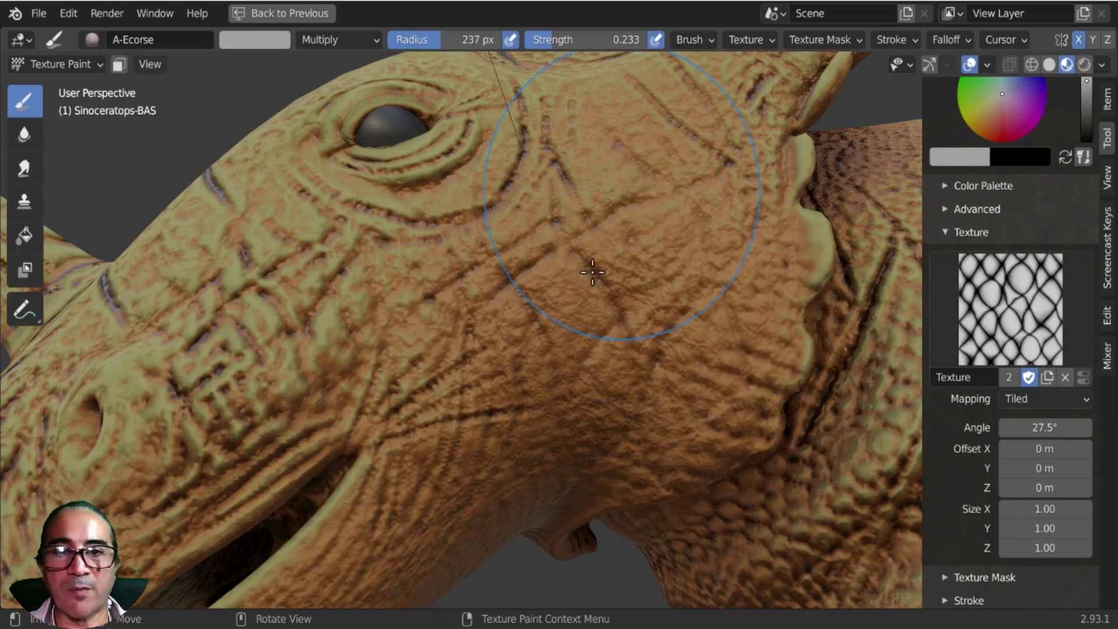
{"action": "left_click_drag", "start_coordinate": [599, 42], "coordinate": [617, 45]}
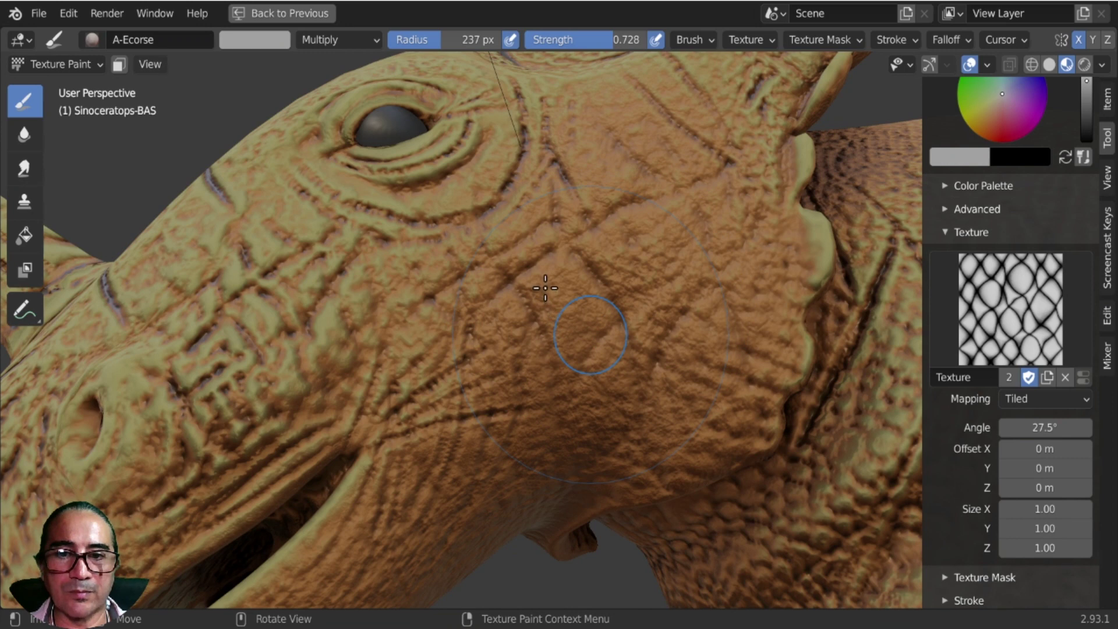
Try painting large scales across the cheek with the 237 px brush, and undo them.
{"action": "left_click_drag", "start_coordinate": [545, 288], "coordinate": [550, 279]}
{"action": "mouse_move", "coordinate": [640, 234]}
{"action": "left_mouse_down"}
{"action": "mouse_move", "coordinate": [699, 249]}
{"action": "mouse_move", "coordinate": [639, 368]}
{"action": "mouse_move", "coordinate": [542, 357]}
{"action": "mouse_move", "coordinate": [469, 312]}
{"action": "mouse_move", "coordinate": [507, 326]}
{"action": "mouse_move", "coordinate": [648, 254]}
{"action": "left_mouse_up"}
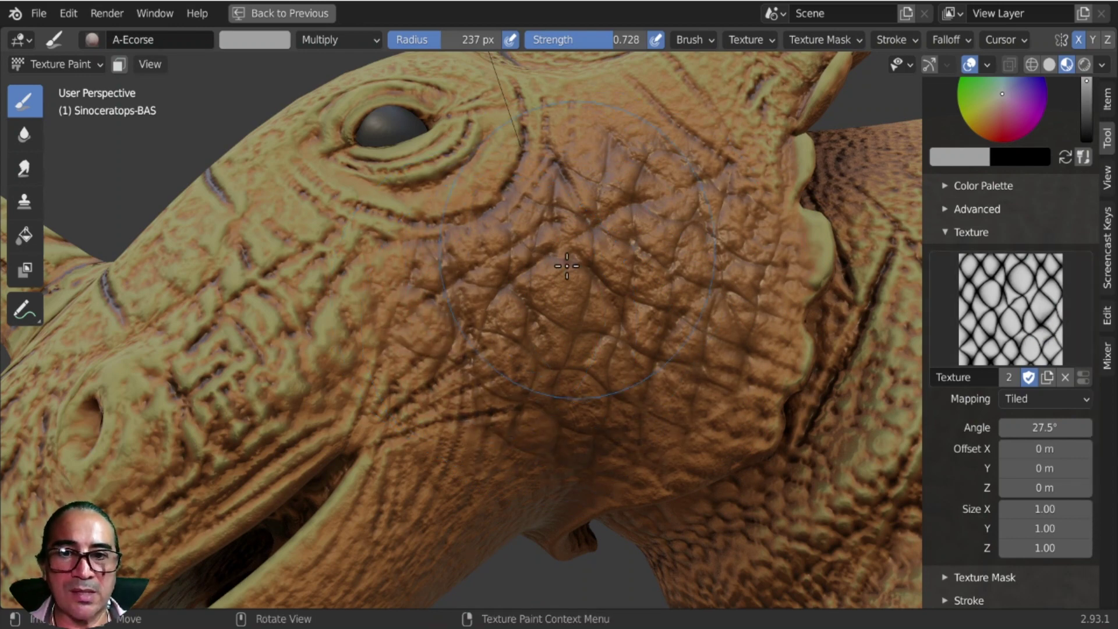
{"action": "mouse_move", "coordinate": [487, 302]}
{"action": "middle_mouse_down"}
{"action": "mouse_move", "coordinate": [426, 309]}
{"action": "mouse_move", "coordinate": [434, 314]}
{"action": "middle_mouse_up"}
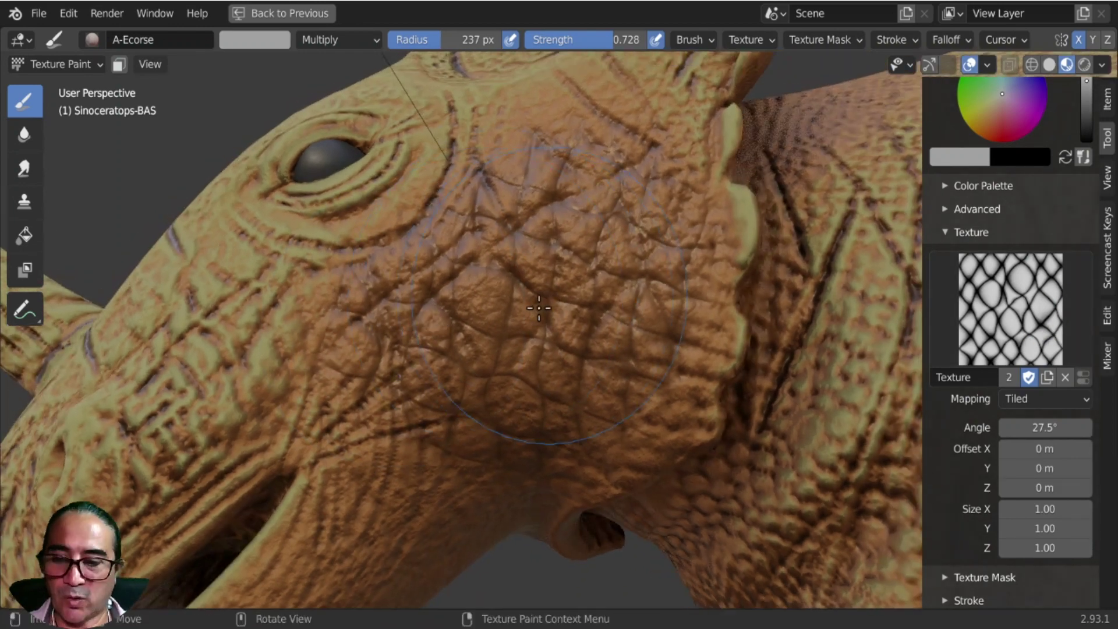
{"action": "key", "text": "ctrl+z"}
Reduce the brush radius to 76 px and paint smaller scales over the cheek behind and below the eye.
{"action": "middle_click_drag", "start_coordinate": [554, 287], "coordinate": [571, 286]}
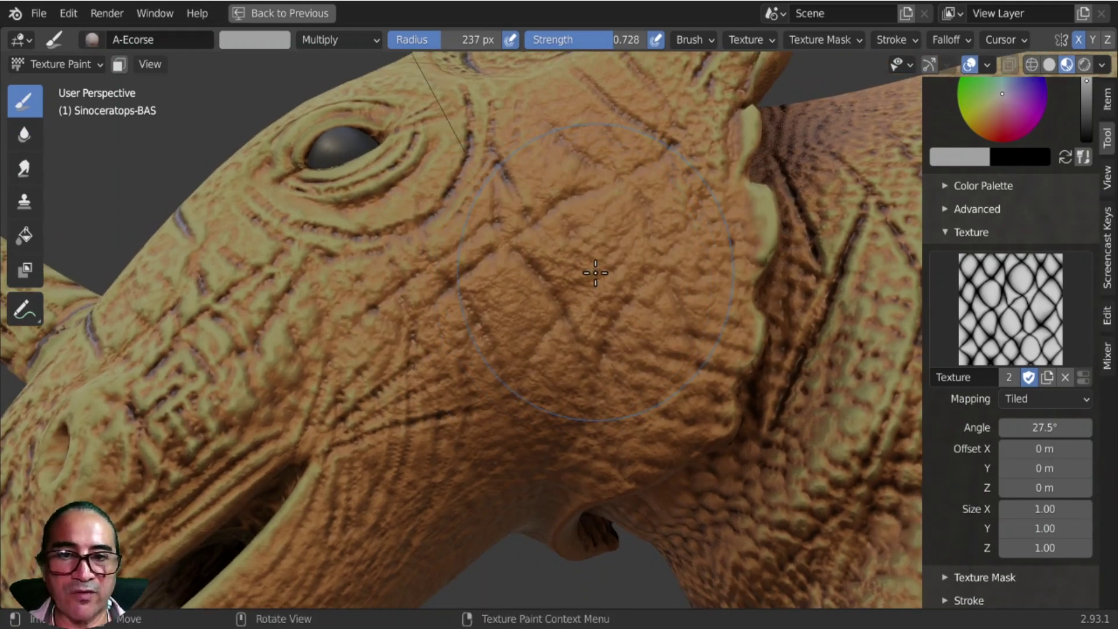
{"action": "key", "text": "f"}
{"action": "left_click", "coordinate": [504, 377]}
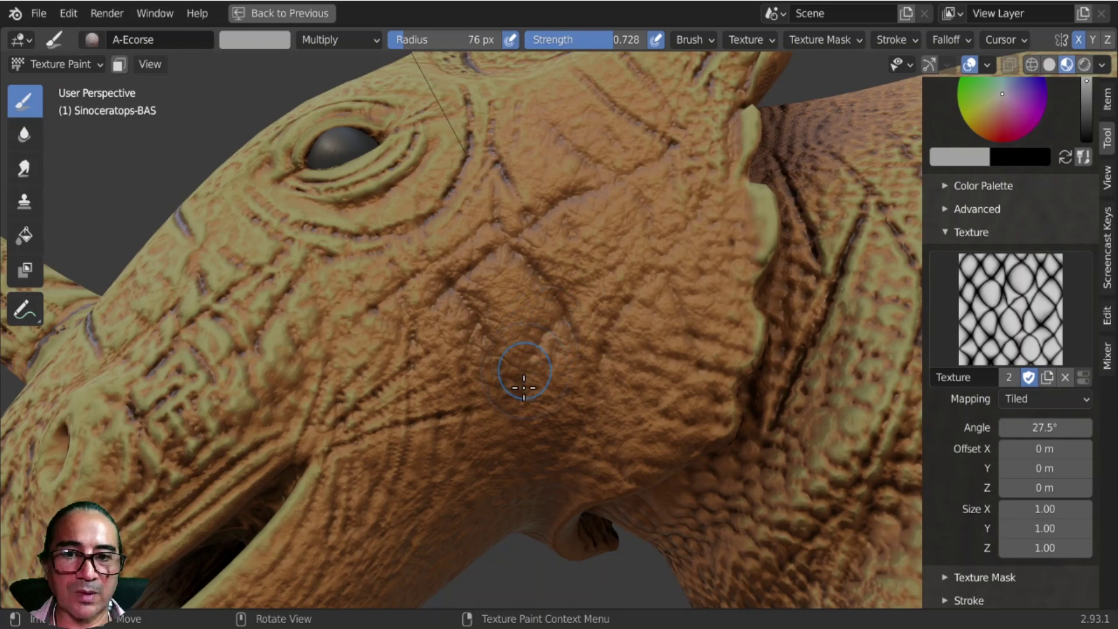
{"action": "mouse_move", "coordinate": [554, 311]}
{"action": "left_mouse_down"}
{"action": "mouse_move", "coordinate": [525, 349]}
{"action": "mouse_move", "coordinate": [544, 320]}
{"action": "mouse_move", "coordinate": [501, 250]}
{"action": "mouse_move", "coordinate": [487, 259]}
{"action": "left_mouse_up"}
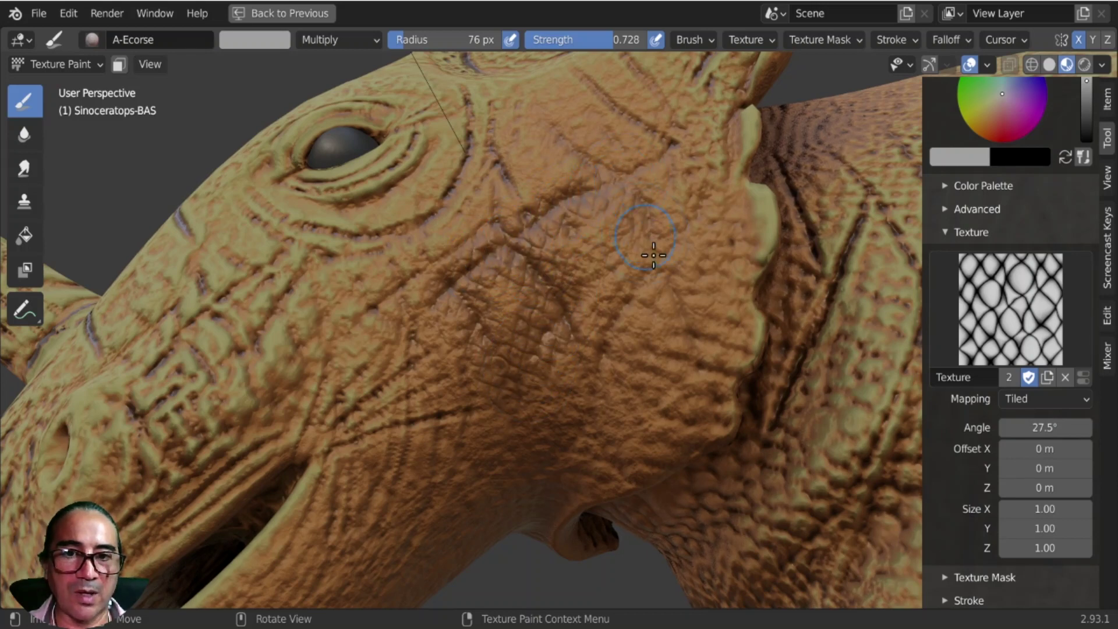
{"action": "left_click_drag", "start_coordinate": [596, 378], "coordinate": [632, 291]}
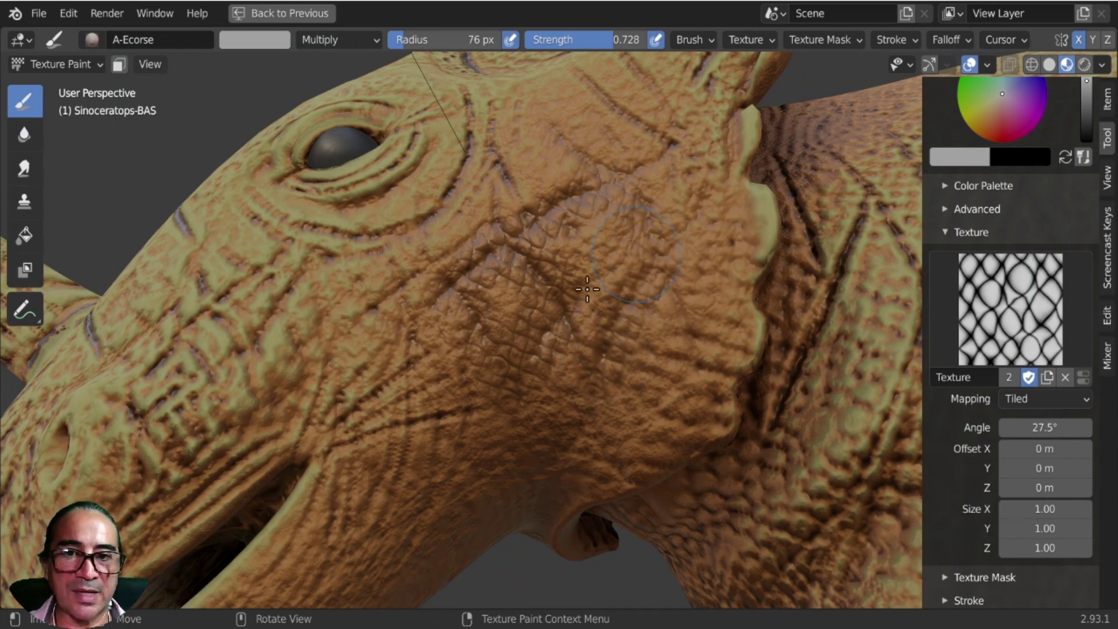
Set the brush radius to 72 px and the texture size to 3.00 on X, Y and Z, and paint finer scales on the cheek.
{"action": "scroll", "coordinate": [623, 274], "scroll_direction": "up", "scroll_amount": 2}
{"action": "mouse_move", "coordinate": [623, 273]}
{"action": "middle_mouse_down", "text": "ctrl"}
{"action": "mouse_move", "coordinate": [619, 240]}
{"action": "mouse_move", "coordinate": [535, 225]}
{"action": "middle_mouse_up", "text": "ctrl"}
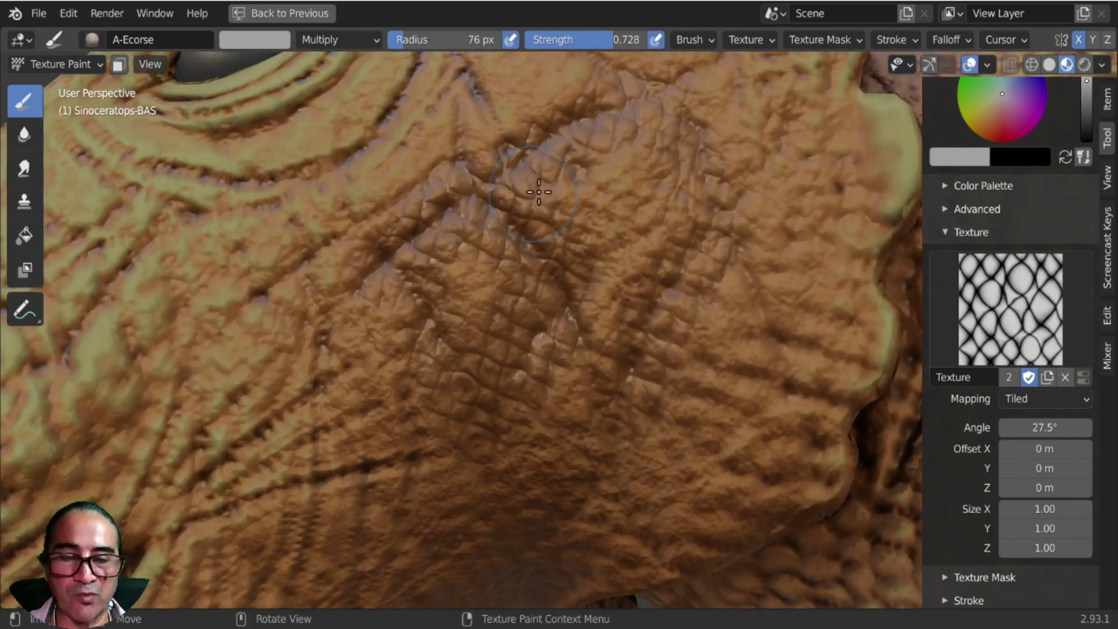
{"action": "key", "text": "f"}
{"action": "left_click", "coordinate": [539, 222]}
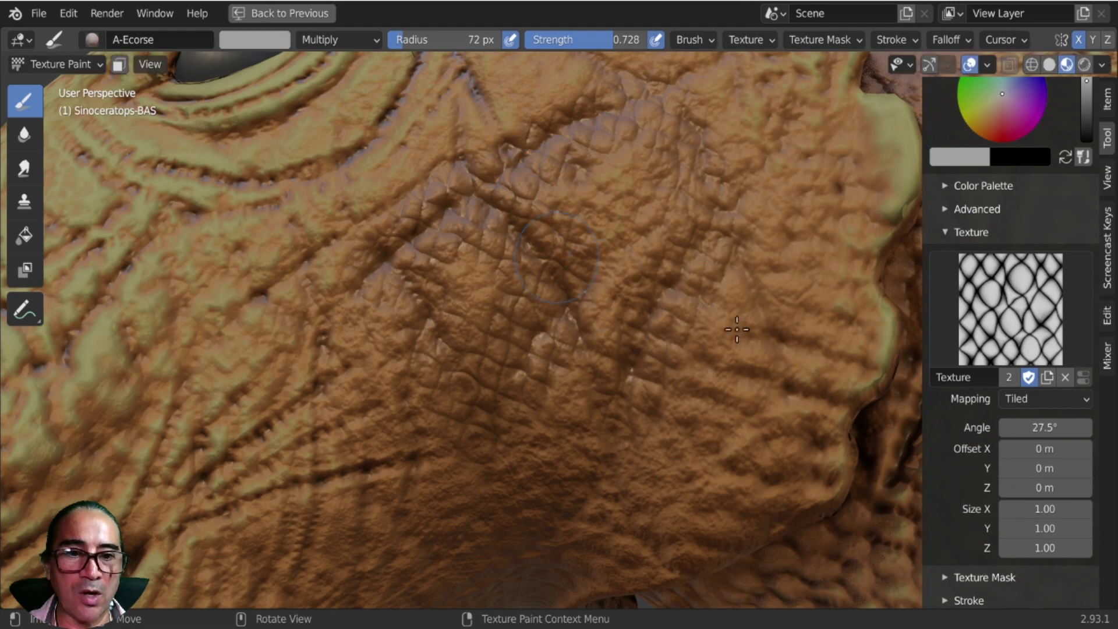
{"action": "scroll", "coordinate": [1049, 495], "scroll_direction": "down", "scroll_amount": 3}
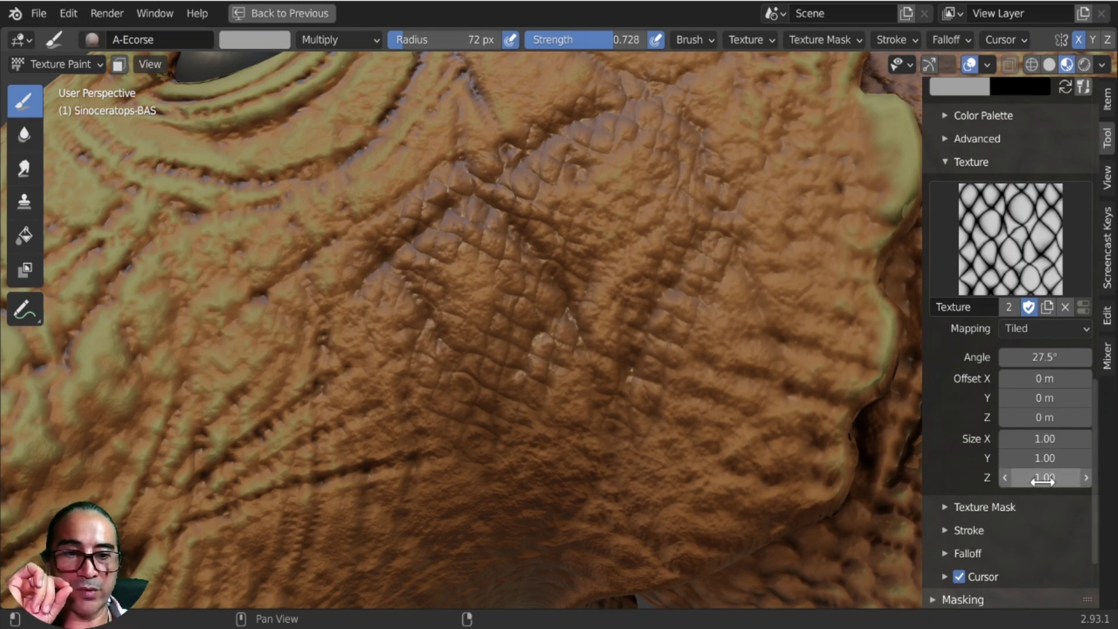
{"action": "scroll", "coordinate": [1043, 480], "scroll_direction": "down", "scroll_amount": 1}
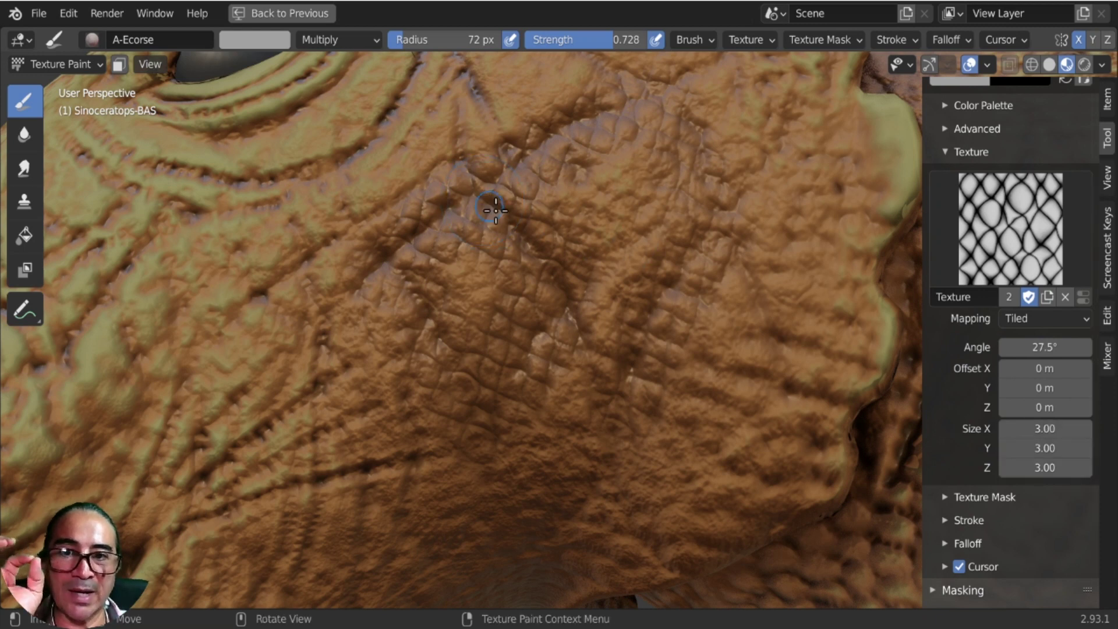
{"action": "mouse_move", "coordinate": [496, 210]}
{"action": "left_mouse_down"}
{"action": "mouse_move", "coordinate": [537, 240]}
{"action": "mouse_move", "coordinate": [584, 337]}
{"action": "mouse_move", "coordinate": [512, 217]}
{"action": "mouse_move", "coordinate": [518, 163]}
{"action": "mouse_move", "coordinate": [553, 125]}
{"action": "mouse_move", "coordinate": [667, 102]}
{"action": "mouse_move", "coordinate": [570, 139]}
{"action": "mouse_move", "coordinate": [554, 204]}
{"action": "mouse_move", "coordinate": [638, 157]}
{"action": "mouse_move", "coordinate": [679, 152]}
{"action": "mouse_move", "coordinate": [685, 234]}
{"action": "mouse_move", "coordinate": [617, 317]}
{"action": "mouse_move", "coordinate": [592, 315]}
{"action": "mouse_move", "coordinate": [553, 239]}
{"action": "mouse_move", "coordinate": [448, 203]}
{"action": "mouse_move", "coordinate": [448, 291]}
{"action": "mouse_move", "coordinate": [492, 402]}
{"action": "mouse_move", "coordinate": [527, 329]}
{"action": "mouse_move", "coordinate": [510, 380]}
{"action": "left_mouse_up"}
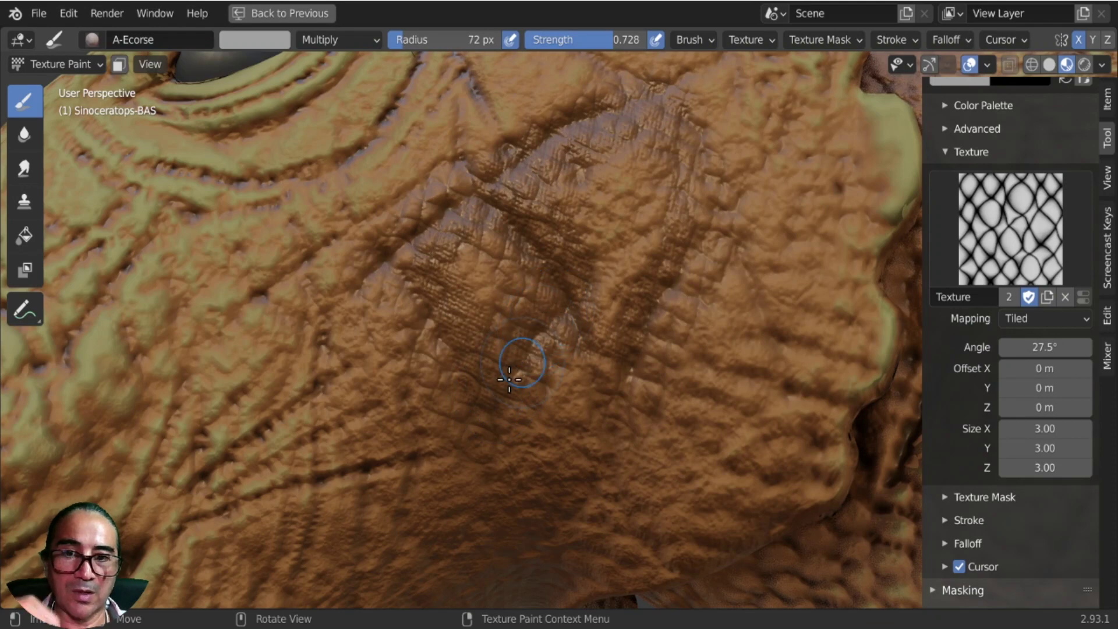
Set the texture size to 1.00 on X, Y and Z and paint scales between the finely textured cheek patches.
{"action": "middle_click_drag", "start_coordinate": [509, 379], "coordinate": [473, 333]}
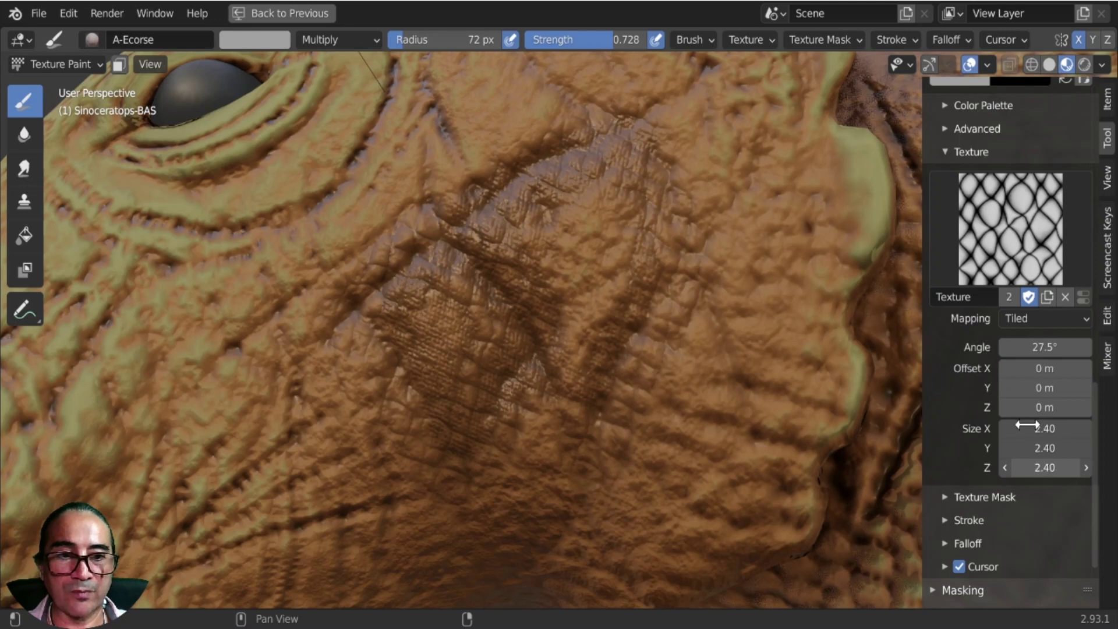
{"action": "left_click_drag", "start_coordinate": [1028, 425], "coordinate": [1021, 426]}
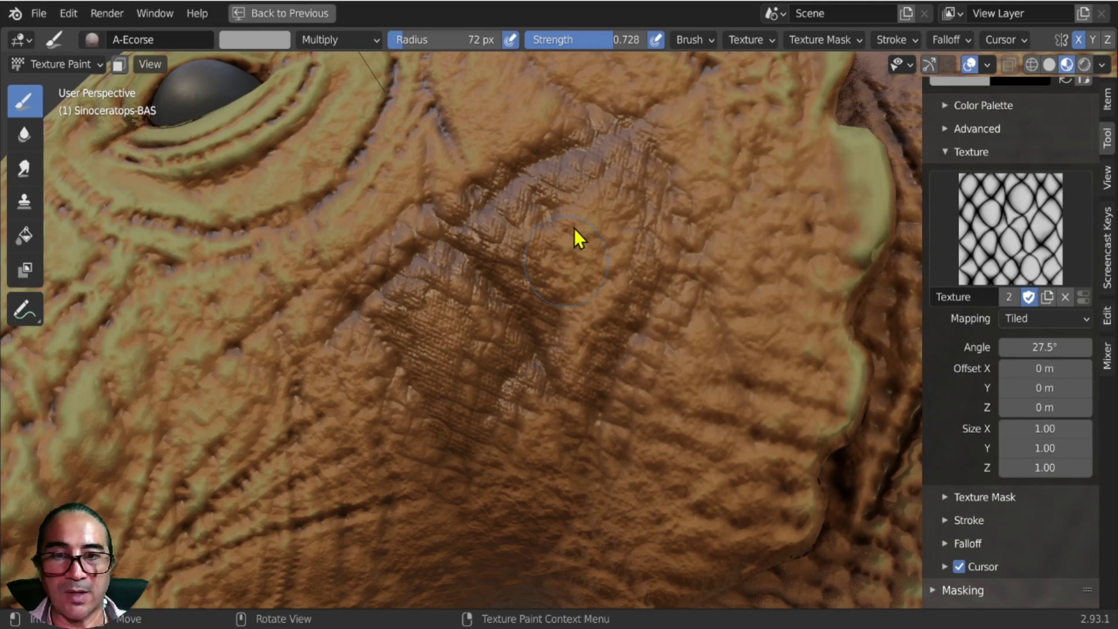
{"action": "mouse_move", "coordinate": [586, 225]}
{"action": "left_mouse_down"}
{"action": "mouse_move", "coordinate": [575, 272]}
{"action": "mouse_move", "coordinate": [602, 268]}
{"action": "left_mouse_up"}
{"action": "left_click_drag", "start_coordinate": [574, 388], "coordinate": [585, 381]}
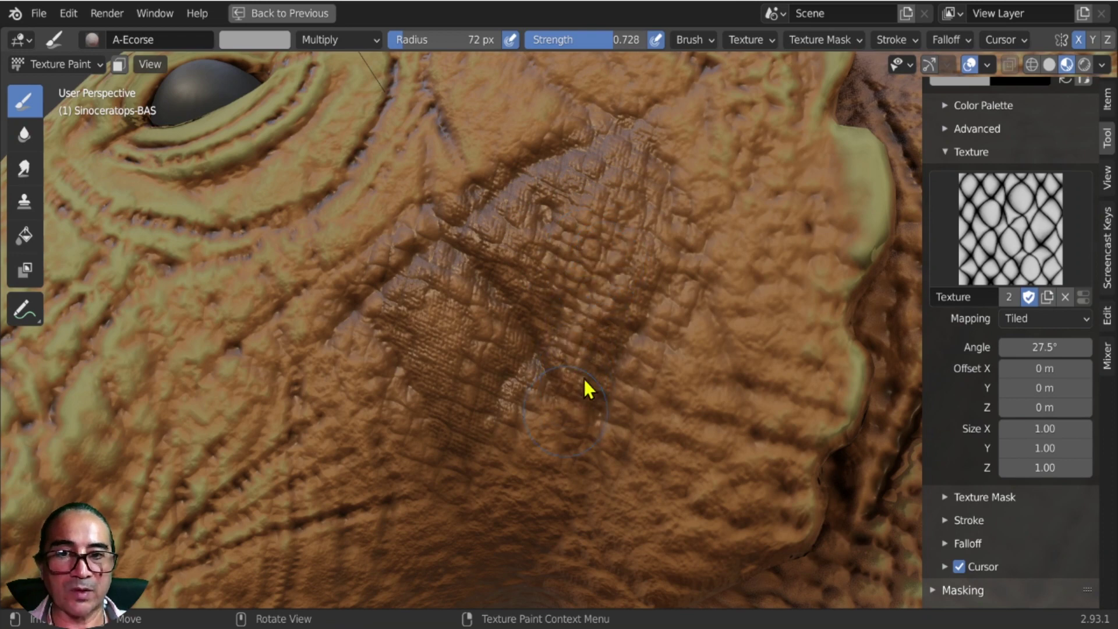
Paint scales along the outer wrinkle that curves behind and beneath the eye.
{"action": "scroll", "coordinate": [540, 399], "scroll_direction": "down", "scroll_amount": 3}
{"action": "middle_click_drag", "start_coordinate": [540, 399], "coordinate": [567, 257]}
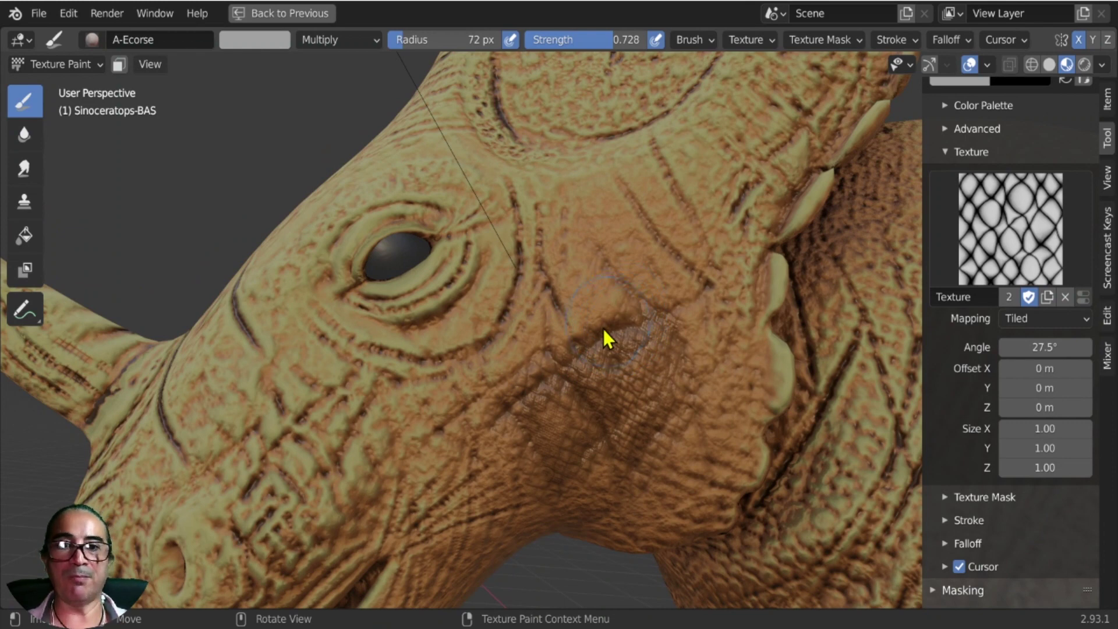
{"action": "middle_click_drag", "start_coordinate": [604, 329], "coordinate": [569, 347]}
{"action": "scroll", "coordinate": [530, 315], "scroll_direction": "up", "scroll_amount": 5}
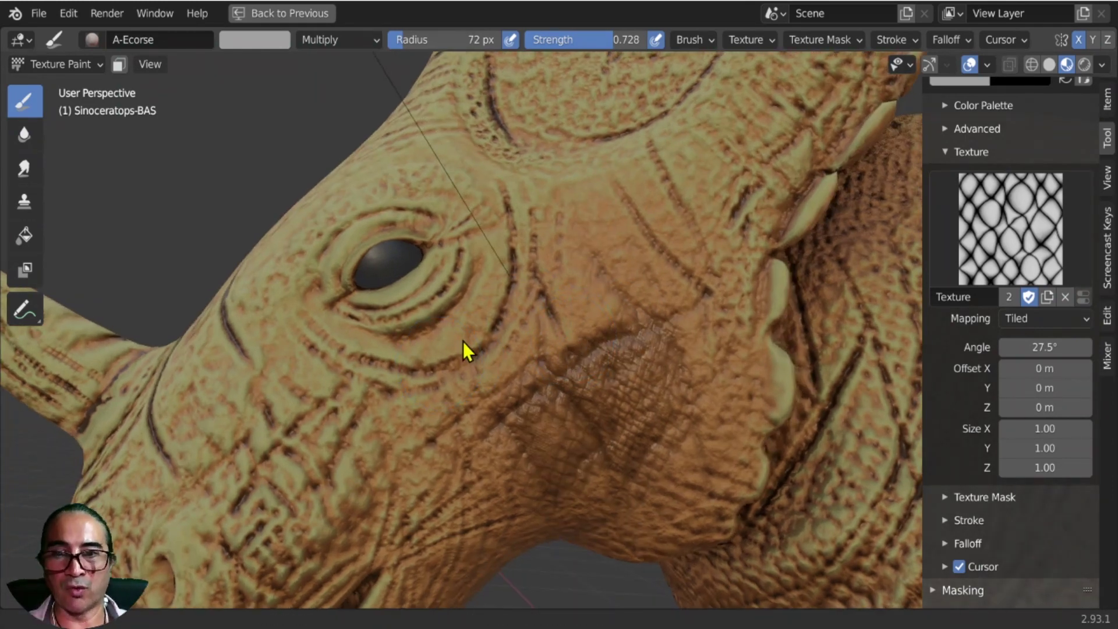
{"action": "scroll", "coordinate": [523, 340], "scroll_direction": "up", "scroll_amount": 1}
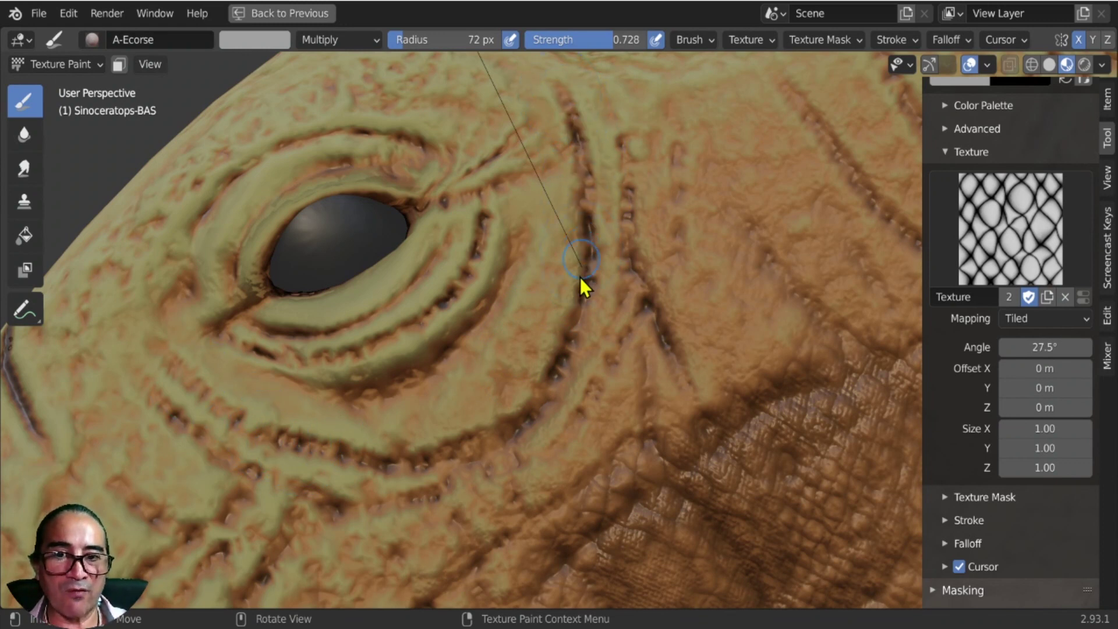
{"action": "left_click_drag", "start_coordinate": [564, 350], "coordinate": [524, 412]}
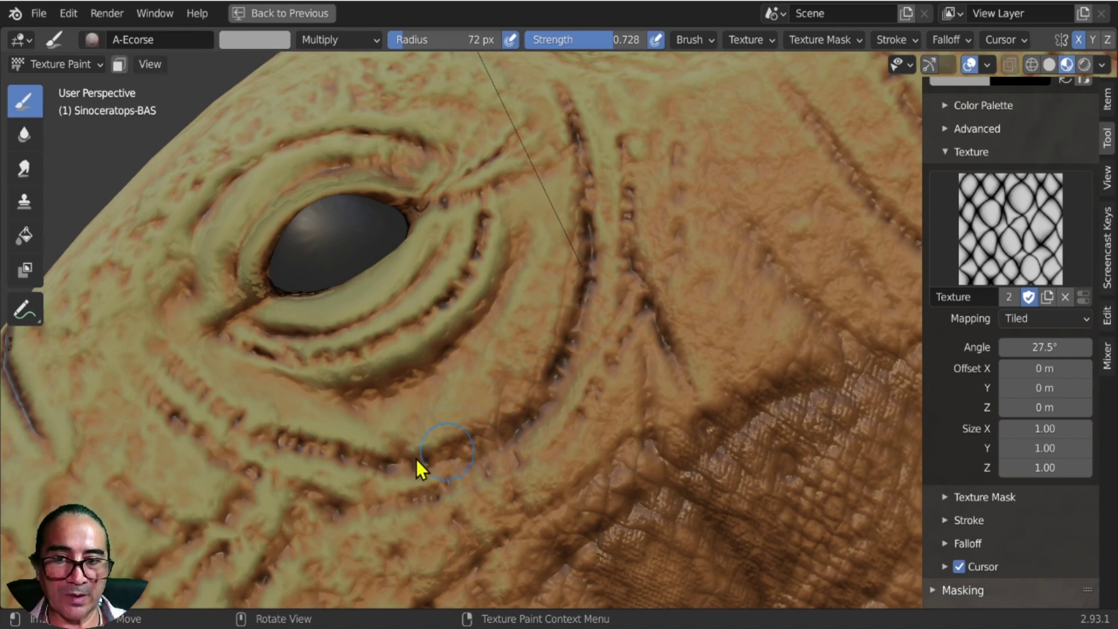
{"action": "left_click_drag", "start_coordinate": [248, 425], "coordinate": [209, 398]}
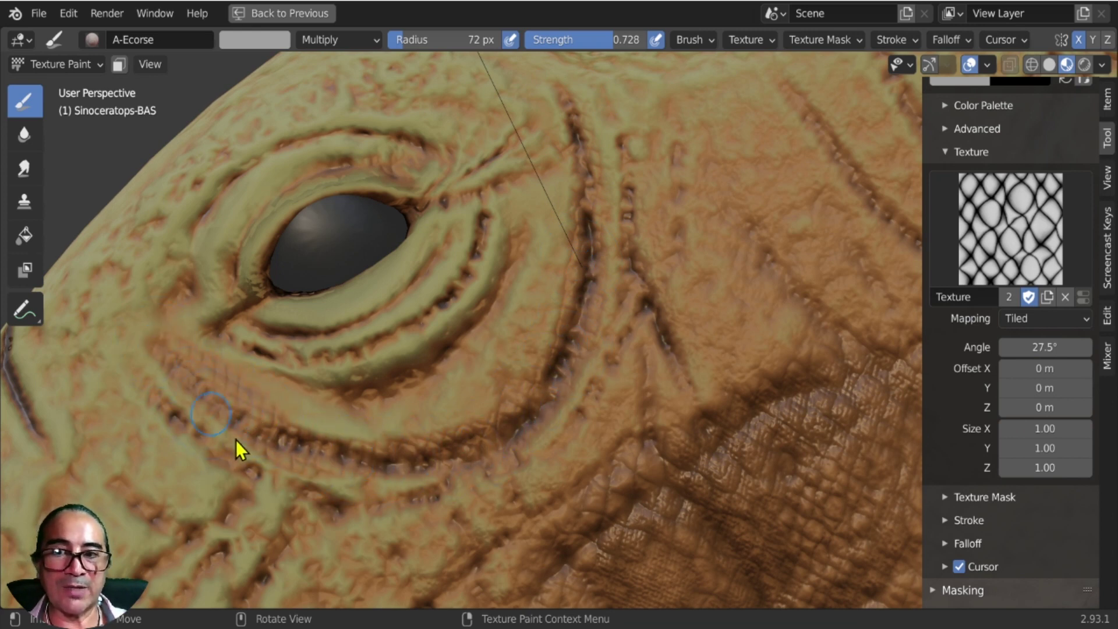
Deepen the scales in the outer wrinkle from beneath the eye up to its upper end behind the eye.
{"action": "left_click_drag", "start_coordinate": [421, 473], "coordinate": [484, 449]}
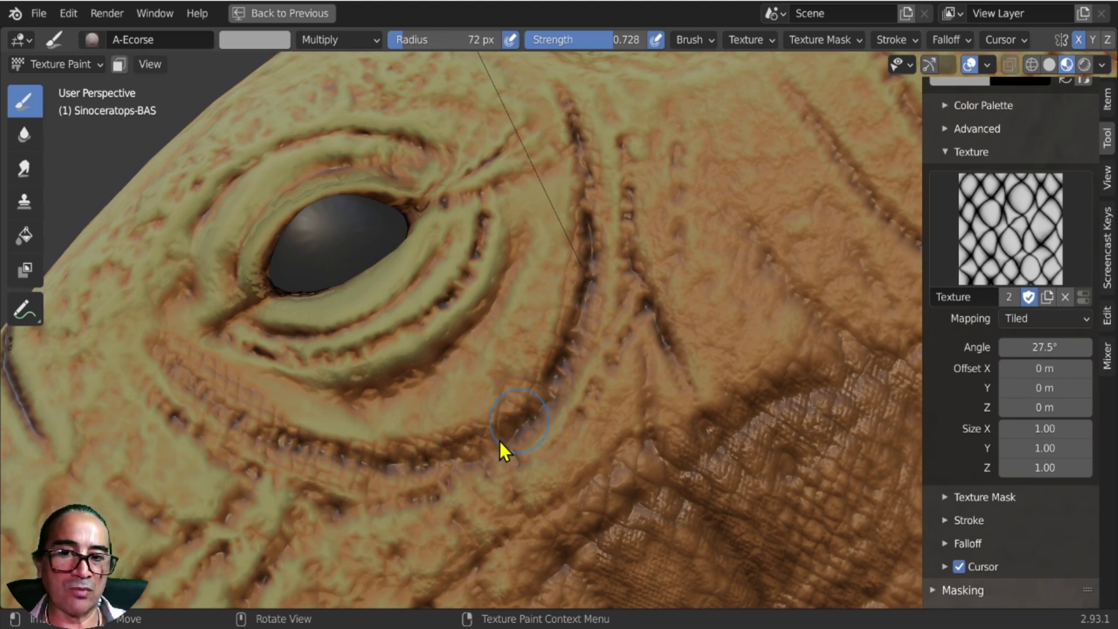
{"action": "mouse_move", "coordinate": [573, 348]}
{"action": "left_mouse_down"}
{"action": "mouse_move", "coordinate": [507, 425]}
{"action": "mouse_move", "coordinate": [461, 456]}
{"action": "left_mouse_up"}
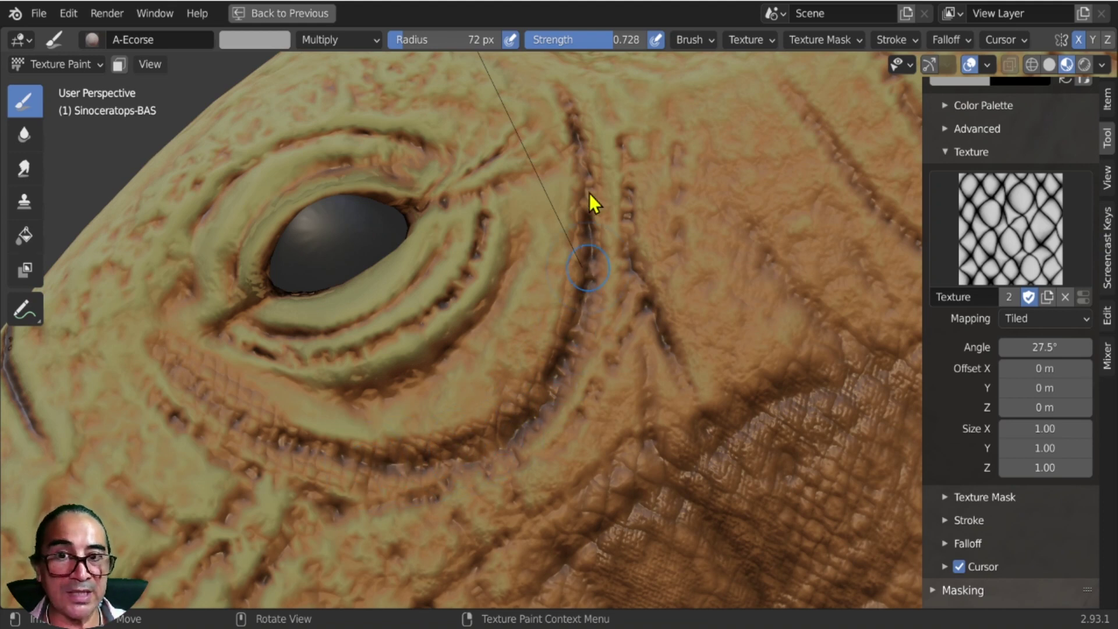
{"action": "left_click_drag", "start_coordinate": [589, 193], "coordinate": [572, 130]}
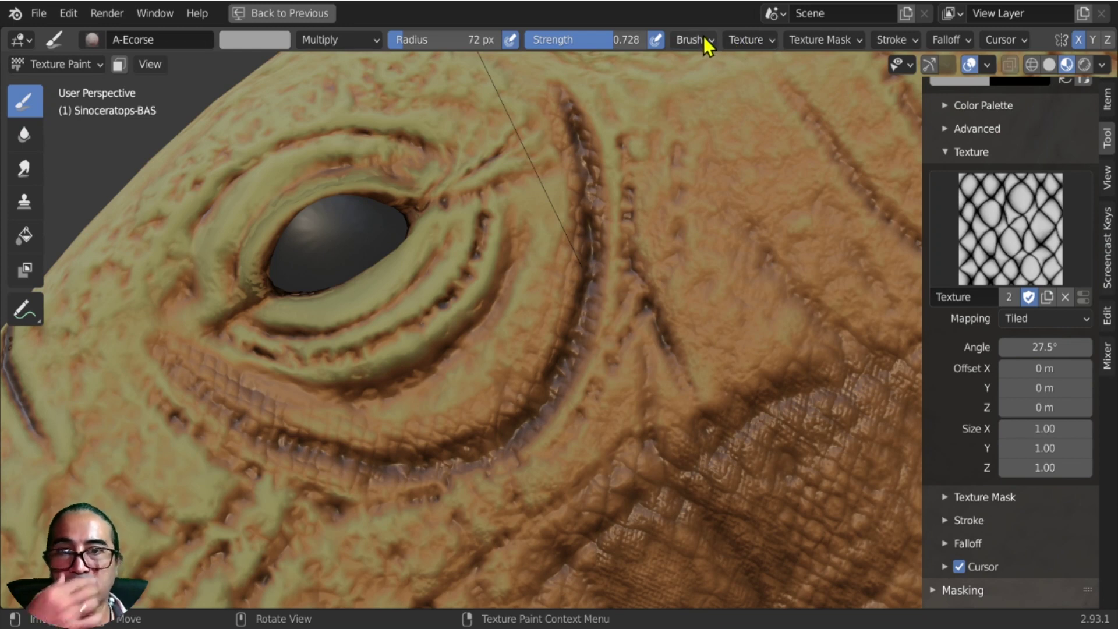
Set the A-Ecorse brush's falloff curve to Sharp.
{"action": "scroll", "coordinate": [827, 37], "scroll_direction": "down", "scroll_amount": 5}
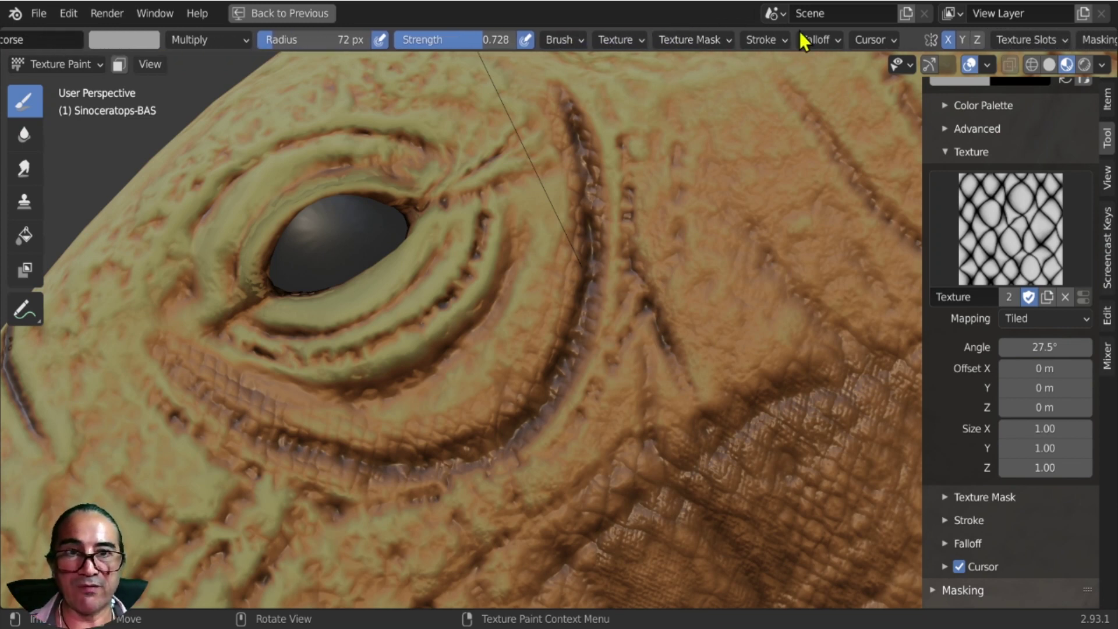
{"action": "left_click", "coordinate": [837, 39]}
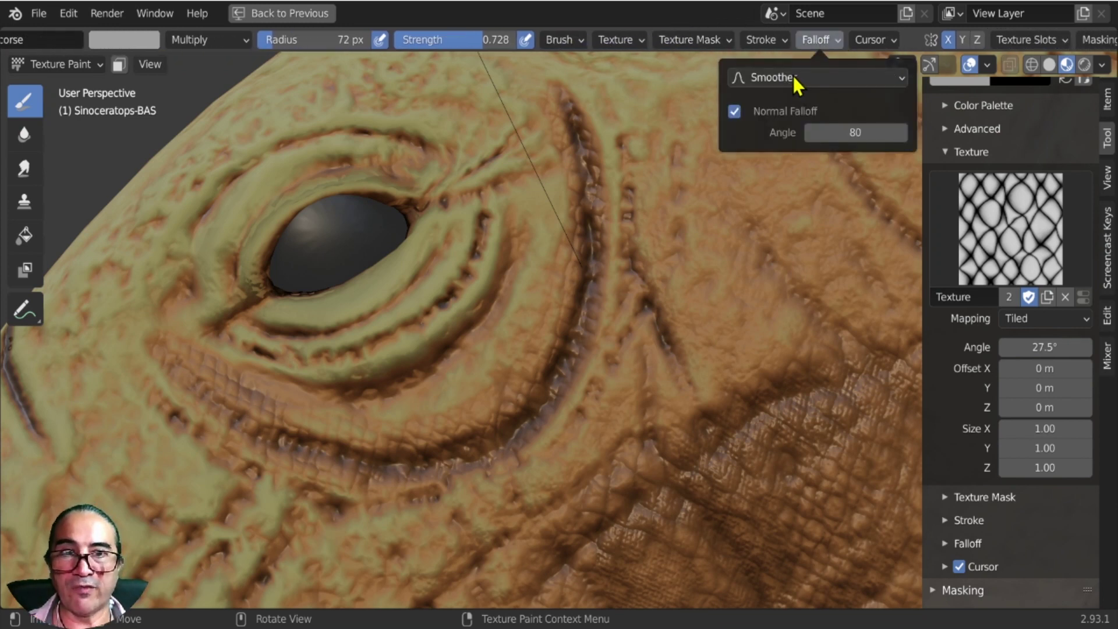
{"action": "left_click", "coordinate": [770, 78]}
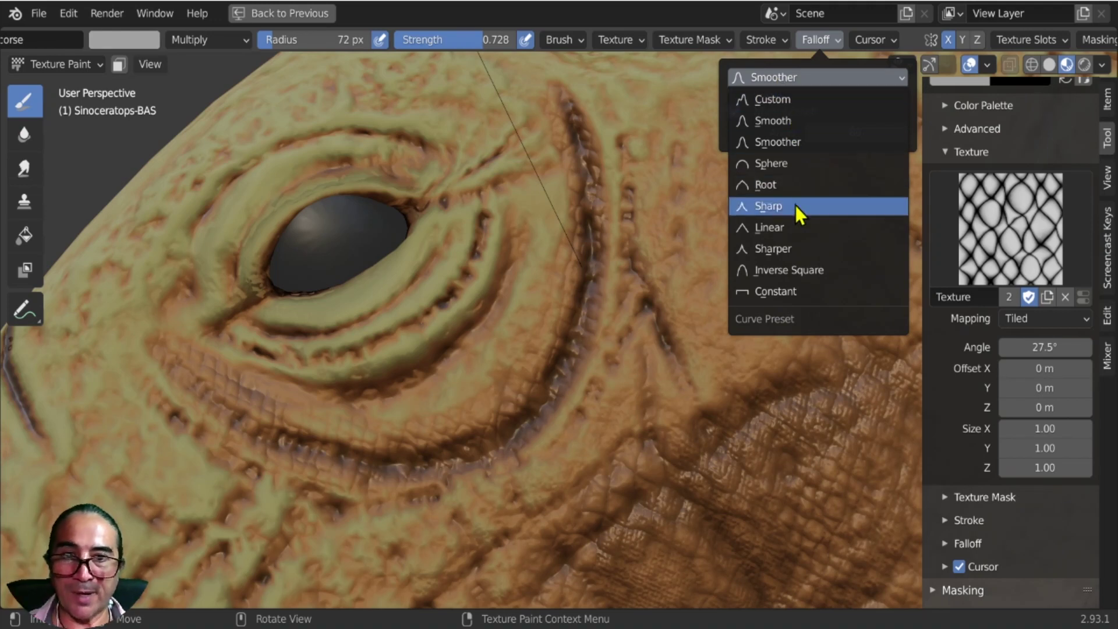
{"action": "left_click", "coordinate": [775, 208]}
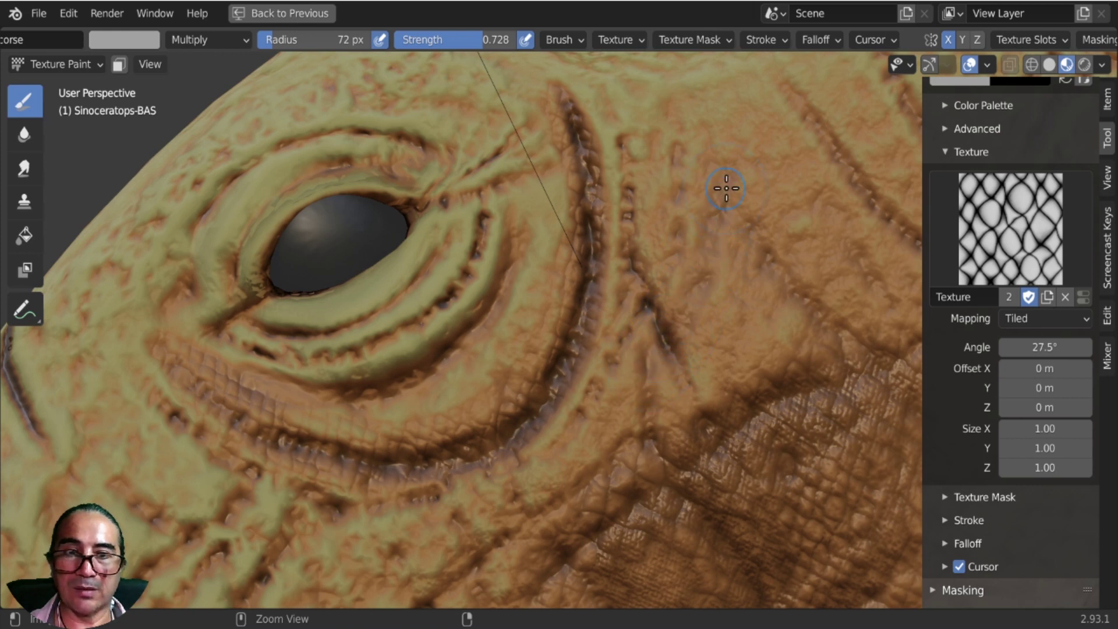
Switch to the TexDraw brush and set its falloff curve to Sharp.
{"action": "left_click", "coordinate": [1021, 252]}
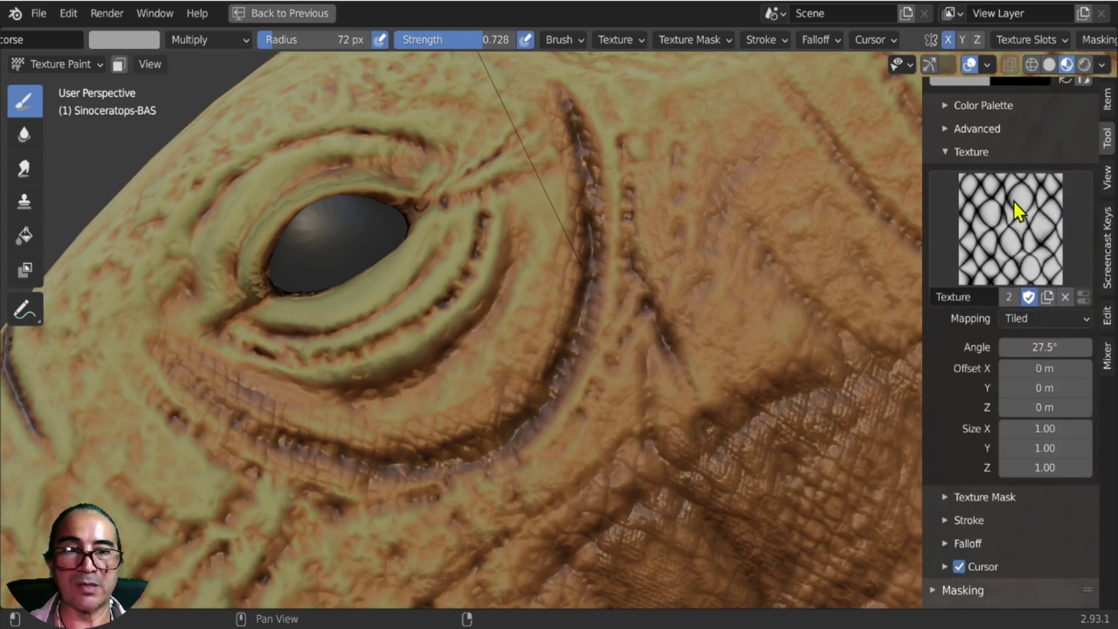
{"action": "scroll", "coordinate": [990, 244], "scroll_direction": "up", "scroll_amount": 15}
{"action": "left_click", "coordinate": [1003, 243]}
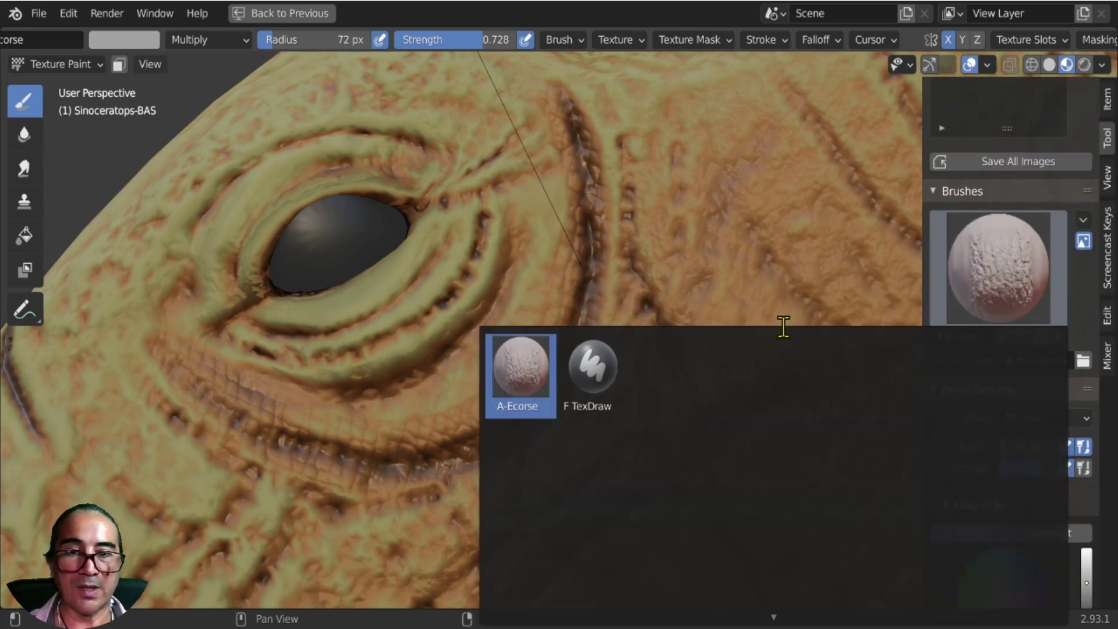
{"action": "left_click", "coordinate": [591, 368]}
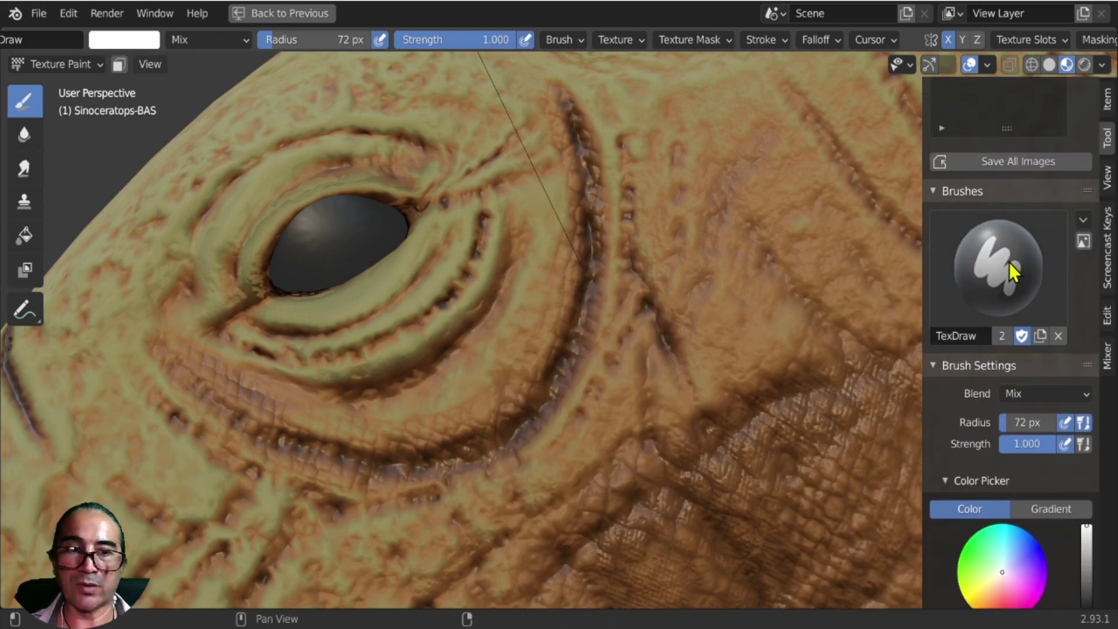
{"action": "left_click", "coordinate": [821, 40]}
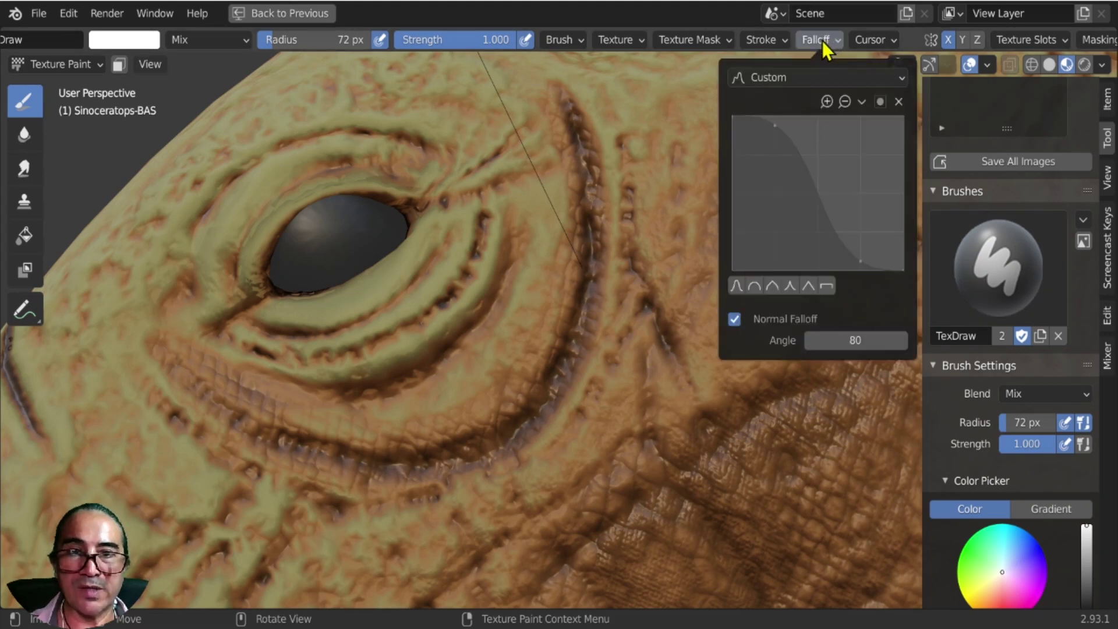
{"action": "left_click", "coordinate": [777, 76]}
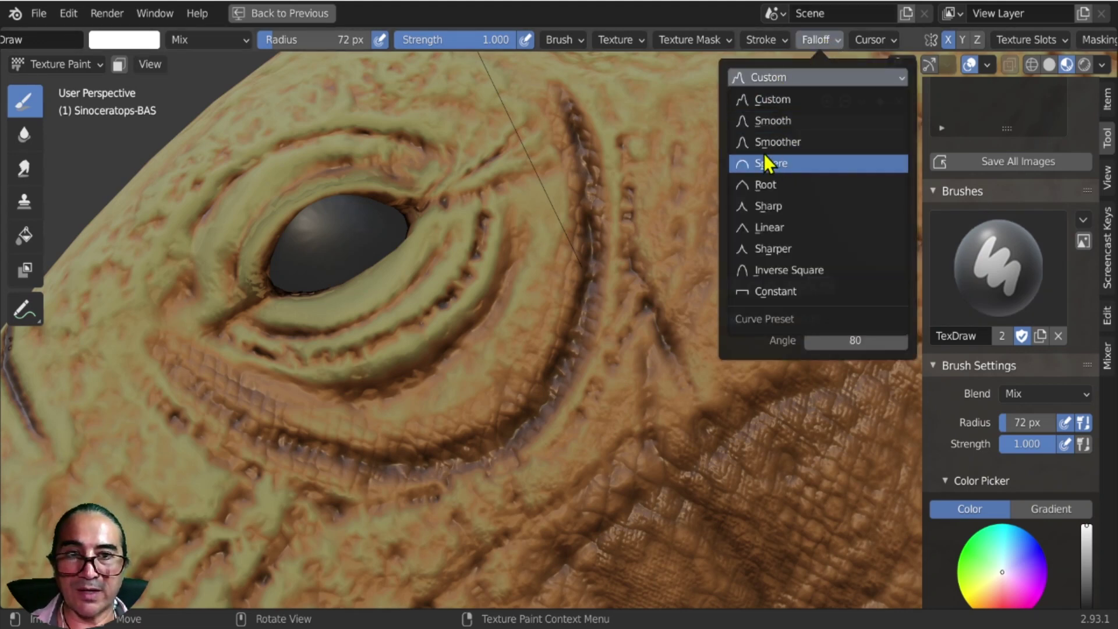
{"action": "left_click", "coordinate": [769, 206]}
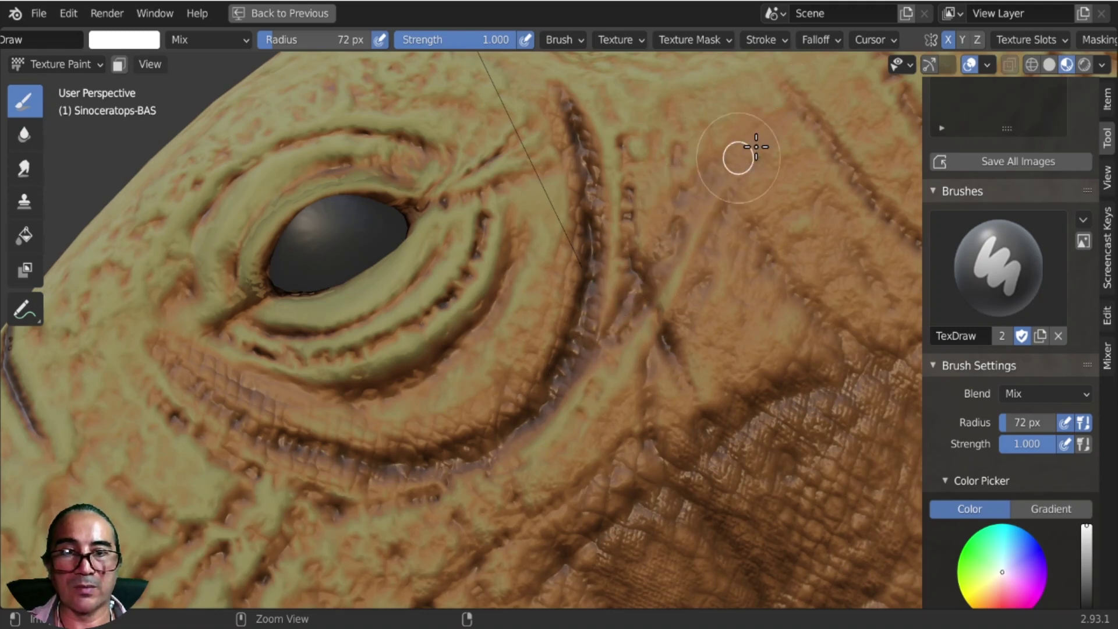
Set the TexDraw brush's blend mode to Multiply and paint a diagonal crease across the skin behind the eye.
{"action": "left_click", "coordinate": [216, 40]}
{"action": "left_click", "coordinate": [217, 113]}
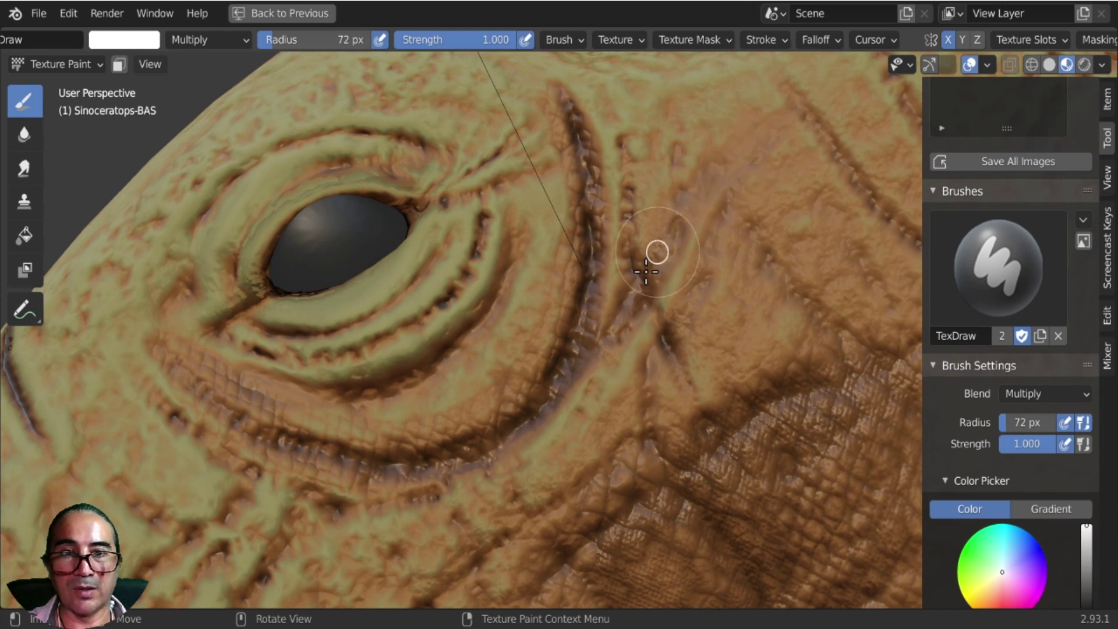
{"action": "left_click", "coordinate": [819, 41]}
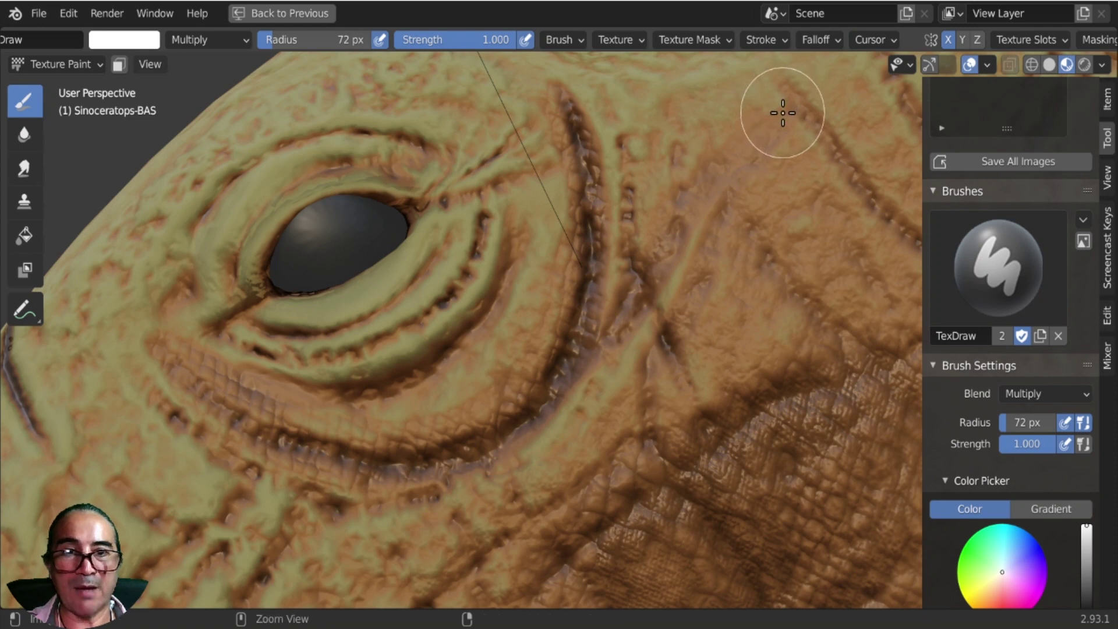
{"action": "mouse_move", "coordinate": [754, 140]}
{"action": "left_mouse_down"}
{"action": "mouse_move", "coordinate": [664, 238]}
{"action": "mouse_move", "coordinate": [639, 284]}
{"action": "mouse_move", "coordinate": [708, 177]}
{"action": "mouse_move", "coordinate": [792, 108]}
{"action": "mouse_move", "coordinate": [707, 175]}
{"action": "mouse_move", "coordinate": [637, 284]}
{"action": "mouse_move", "coordinate": [716, 165]}
{"action": "mouse_move", "coordinate": [799, 119]}
{"action": "mouse_move", "coordinate": [699, 195]}
{"action": "mouse_move", "coordinate": [631, 300]}
{"action": "left_mouse_up"}
{"action": "mouse_move", "coordinate": [566, 347]}
{"action": "middle_mouse_down"}
{"action": "mouse_move", "coordinate": [551, 352]}
{"action": "mouse_move", "coordinate": [629, 338]}
{"action": "mouse_move", "coordinate": [595, 332]}
{"action": "mouse_move", "coordinate": [604, 324]}
{"action": "mouse_move", "coordinate": [586, 301]}
{"action": "middle_mouse_up"}
{"action": "scroll", "coordinate": [542, 364], "scroll_direction": "down", "scroll_amount": 3}
{"action": "scroll", "coordinate": [586, 301], "scroll_direction": "up", "scroll_amount": 2}
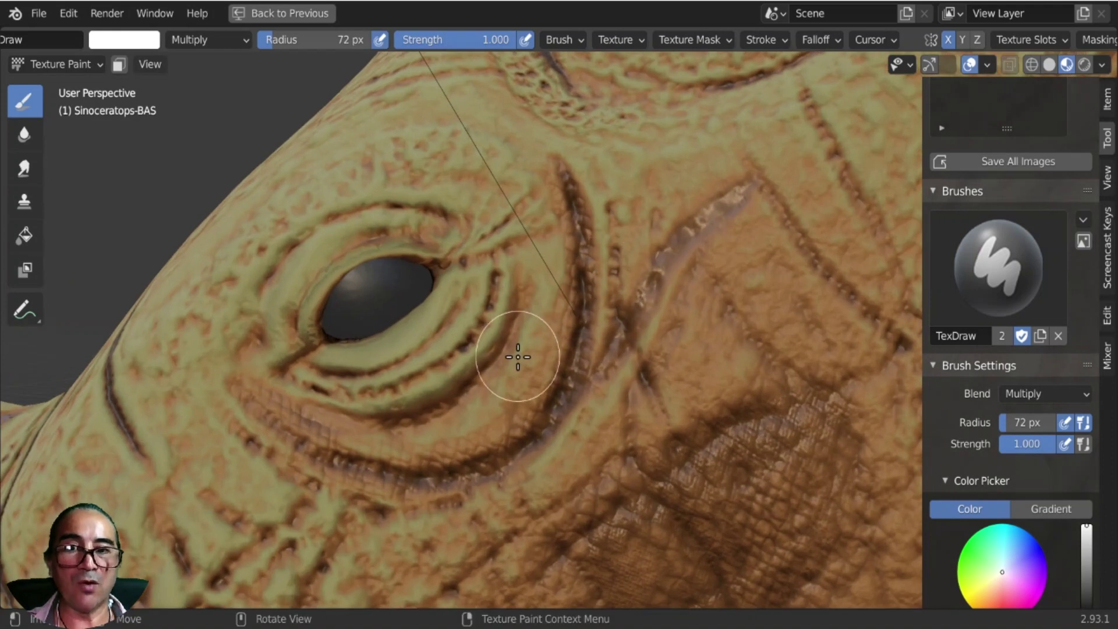
Darken the brush colour from white to a medium grey and paint shading into the folds directly beneath the eye.
{"action": "left_click", "coordinate": [130, 42]}
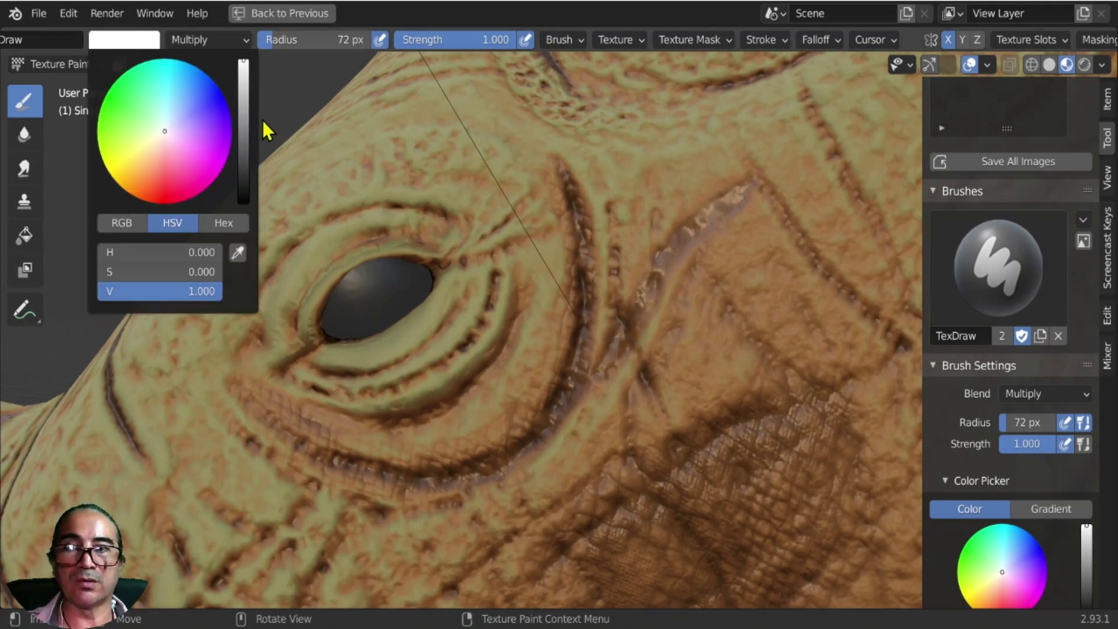
{"action": "left_click", "coordinate": [242, 117]}
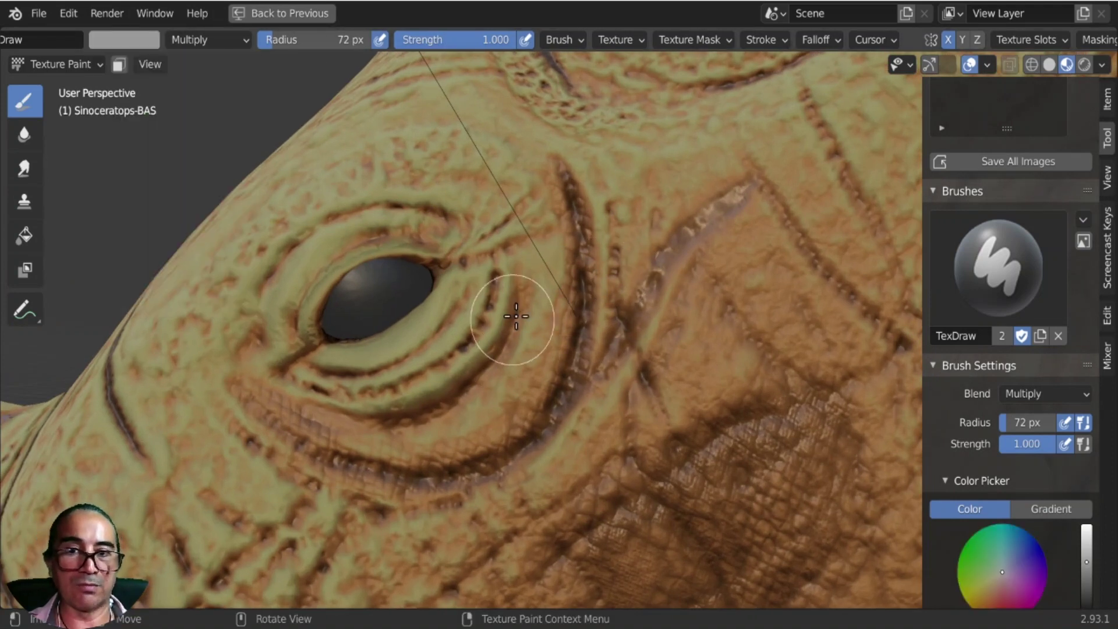
{"action": "middle_click_drag", "start_coordinate": [511, 325], "coordinate": [537, 287]}
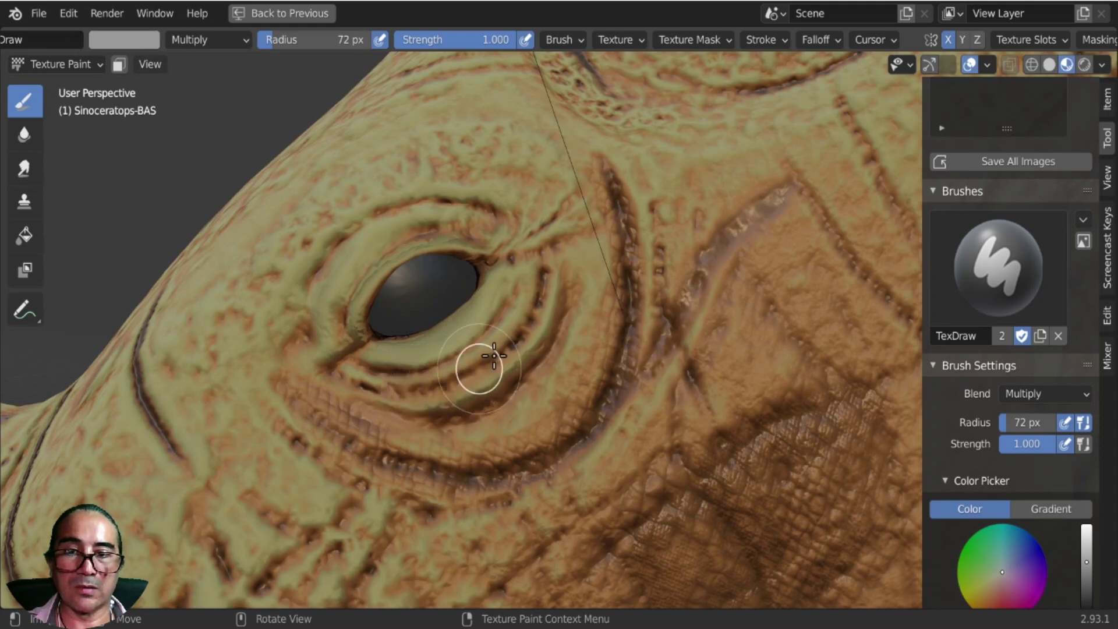
{"action": "left_click", "coordinate": [125, 41]}
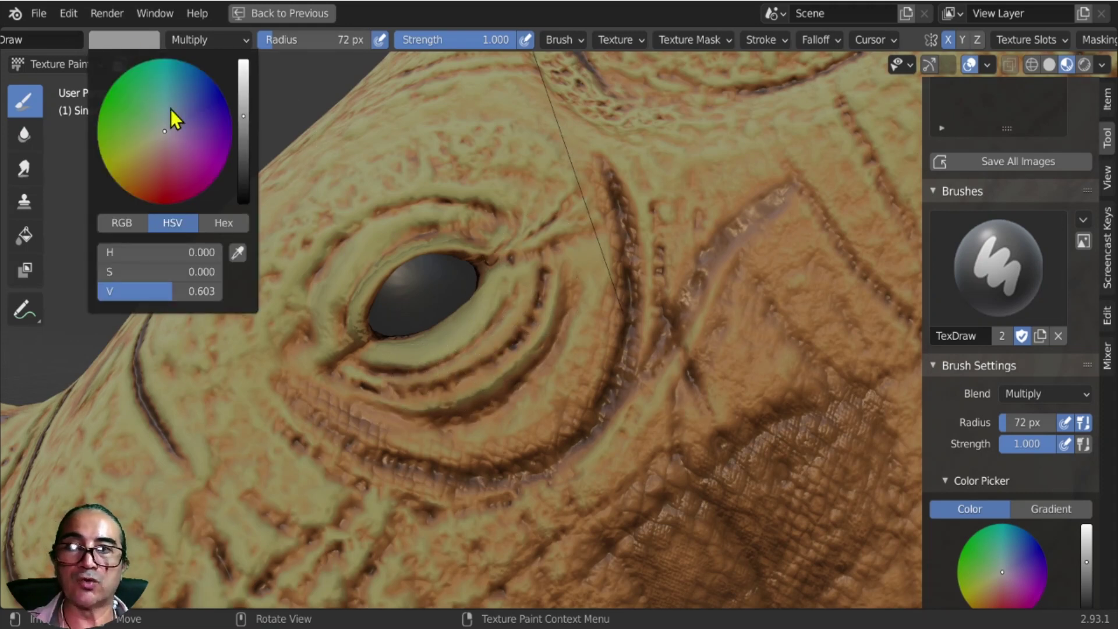
{"action": "left_click", "coordinate": [137, 41]}
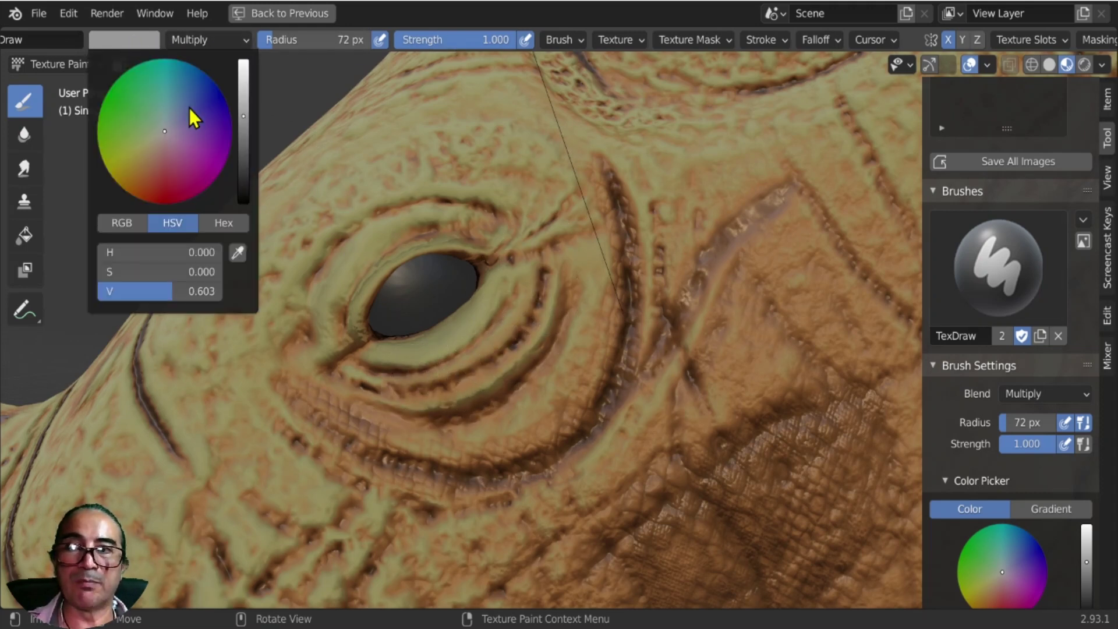
{"action": "left_click_drag", "start_coordinate": [244, 122], "coordinate": [249, 143]}
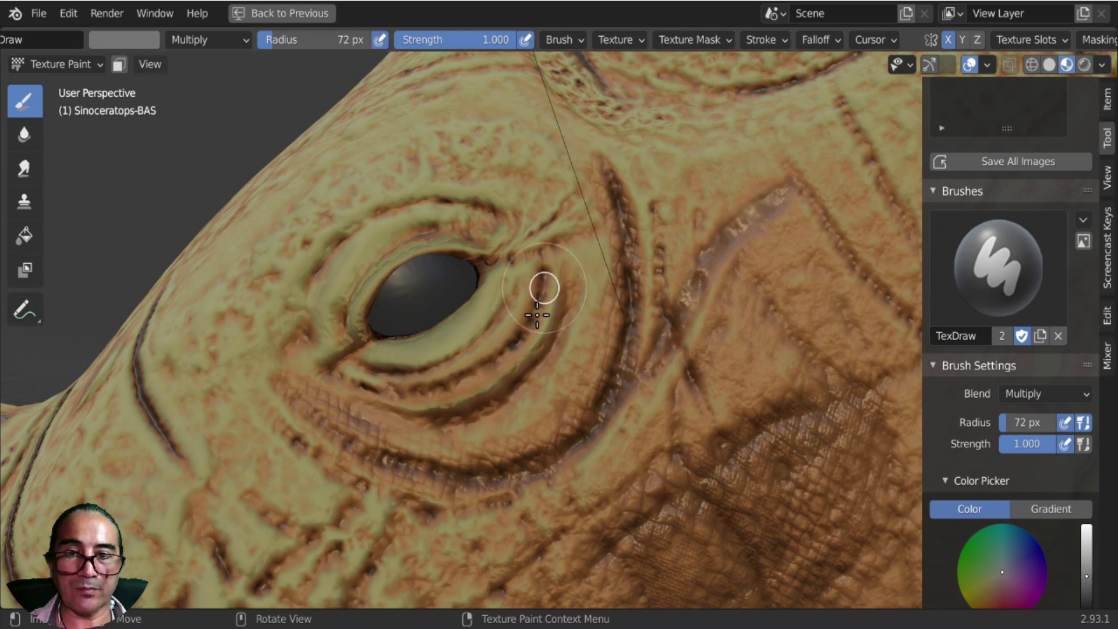
{"action": "mouse_move", "coordinate": [537, 316]}
{"action": "left_mouse_down"}
{"action": "mouse_move", "coordinate": [484, 382]}
{"action": "mouse_move", "coordinate": [417, 396]}
{"action": "mouse_move", "coordinate": [355, 390]}
{"action": "mouse_move", "coordinate": [445, 397]}
{"action": "mouse_move", "coordinate": [503, 358]}
{"action": "mouse_move", "coordinate": [538, 303]}
{"action": "mouse_move", "coordinate": [479, 375]}
{"action": "mouse_move", "coordinate": [536, 311]}
{"action": "left_mouse_up"}
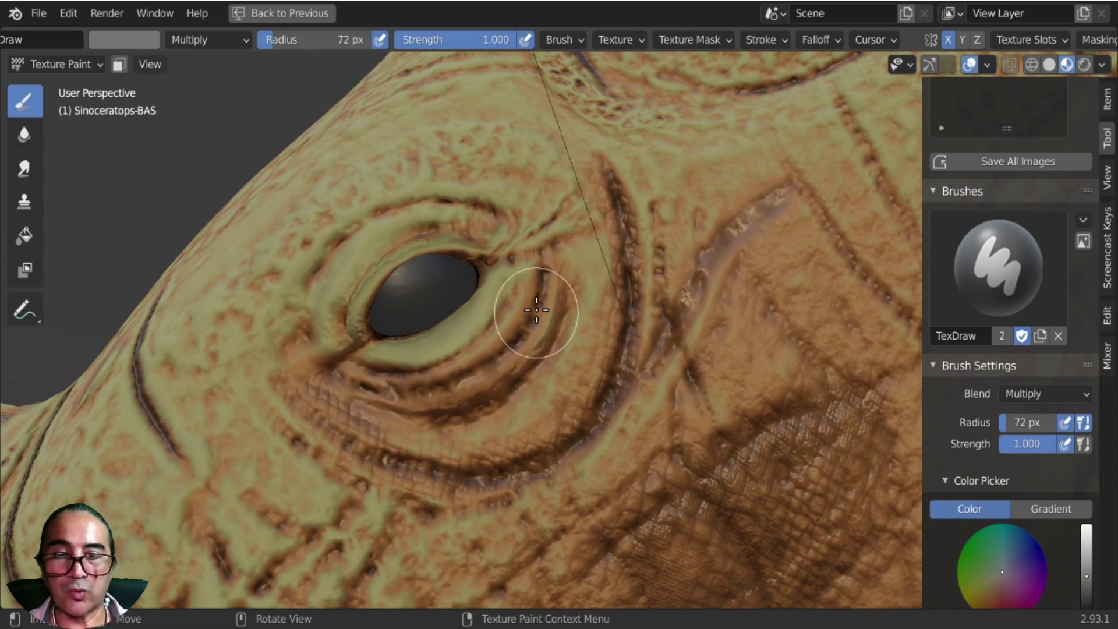
Paint creases radiating from the rear corner of the eye and around its upper lid with the secondary colour.
{"action": "mouse_move", "coordinate": [547, 258]}
{"action": "left_mouse_down", "text": "ctrl"}
{"action": "mouse_move", "coordinate": [593, 235]}
{"action": "mouse_move", "coordinate": [517, 260]}
{"action": "left_mouse_up", "text": "ctrl"}
{"action": "mouse_move", "coordinate": [580, 192]}
{"action": "left_mouse_down", "text": "ctrl"}
{"action": "mouse_move", "coordinate": [544, 221]}
{"action": "mouse_move", "coordinate": [551, 169]}
{"action": "mouse_move", "coordinate": [533, 213]}
{"action": "mouse_move", "coordinate": [566, 157]}
{"action": "mouse_move", "coordinate": [513, 251]}
{"action": "left_mouse_up", "text": "ctrl"}
{"action": "mouse_move", "coordinate": [530, 151]}
{"action": "left_mouse_down", "text": "ctrl"}
{"action": "mouse_move", "coordinate": [506, 227]}
{"action": "mouse_move", "coordinate": [512, 175]}
{"action": "mouse_move", "coordinate": [488, 302]}
{"action": "mouse_move", "coordinate": [400, 268]}
{"action": "left_mouse_up", "text": "ctrl"}
Set the brush's blend mode to Add and touch up the skin at the rear corner of the eye.
{"action": "left_click", "coordinate": [128, 41]}
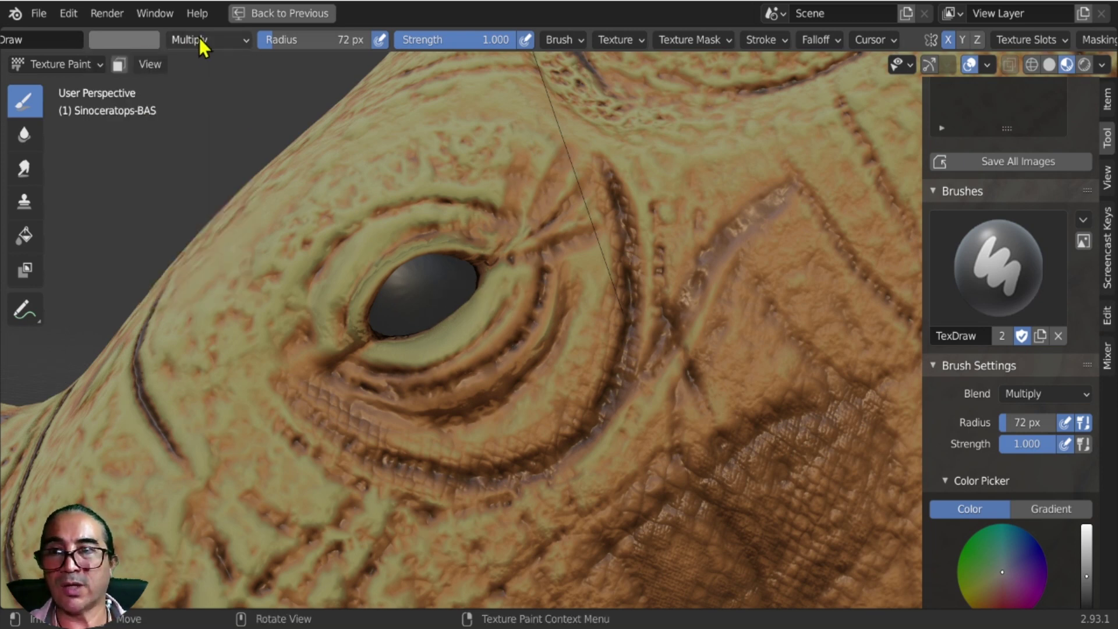
{"action": "left_click", "coordinate": [195, 41]}
{"action": "left_click", "coordinate": [200, 253]}
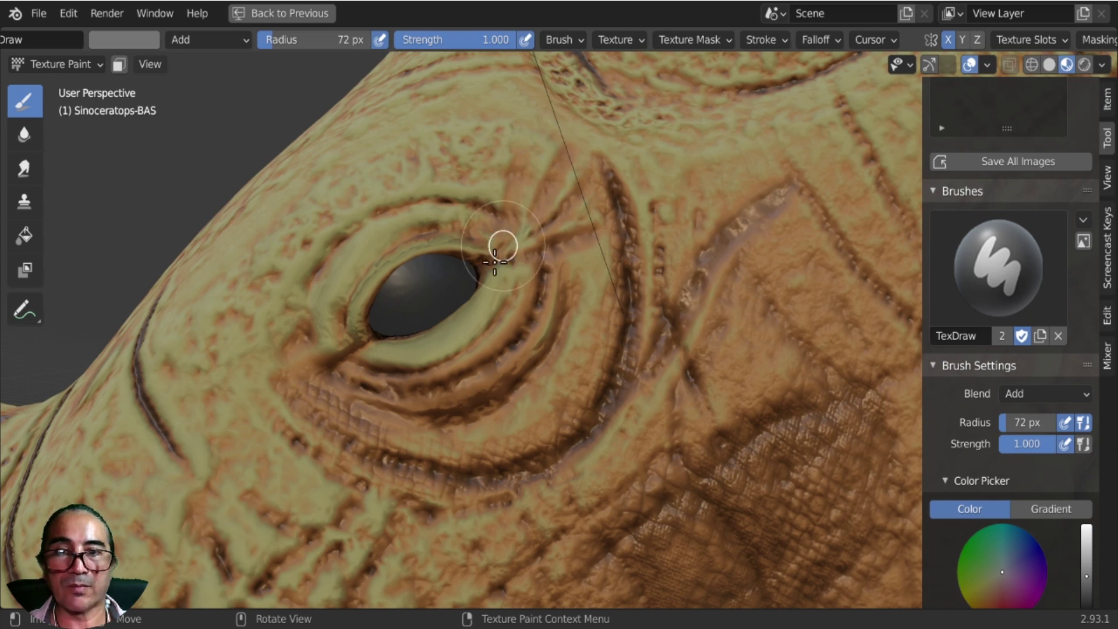
{"action": "scroll", "coordinate": [994, 287], "scroll_direction": "up", "scroll_amount": 6}
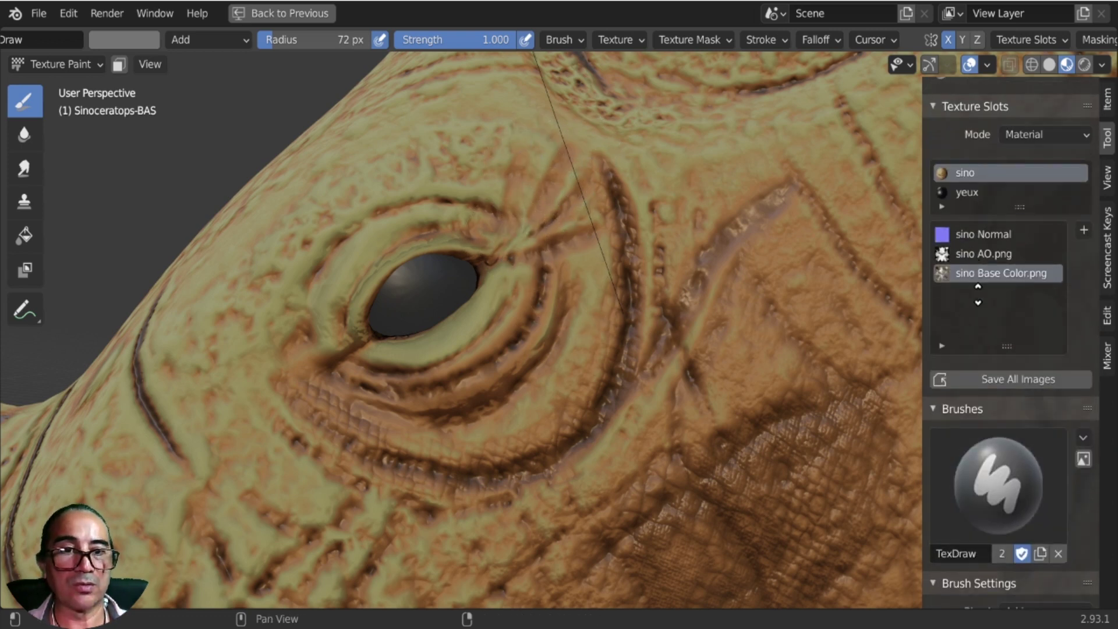
{"action": "scroll", "coordinate": [993, 288], "scroll_direction": "up", "scroll_amount": 2}
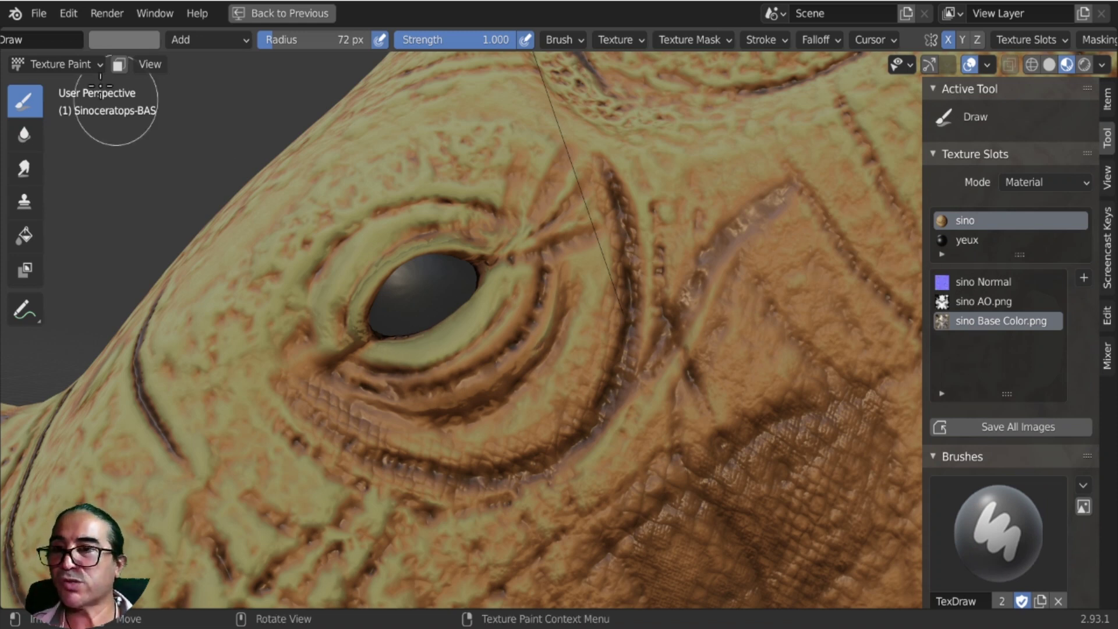
Start an Append and browse to the Brush folder inside brosses-M.blend in the Brosses-Clay directory.
{"action": "left_click", "coordinate": [34, 13]}
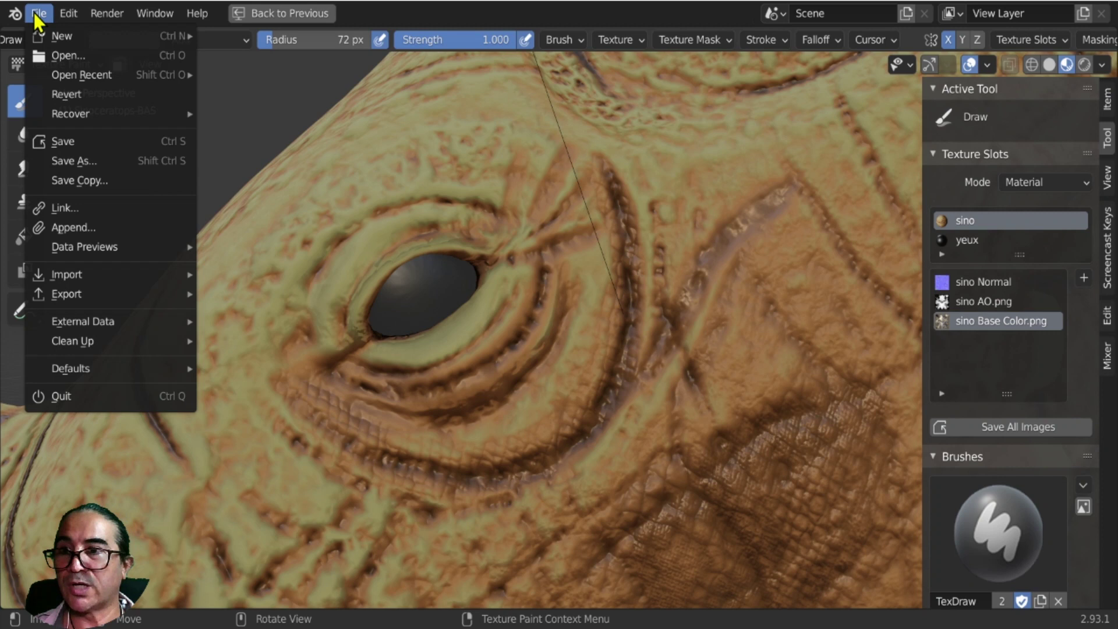
{"action": "left_click", "coordinate": [70, 227]}
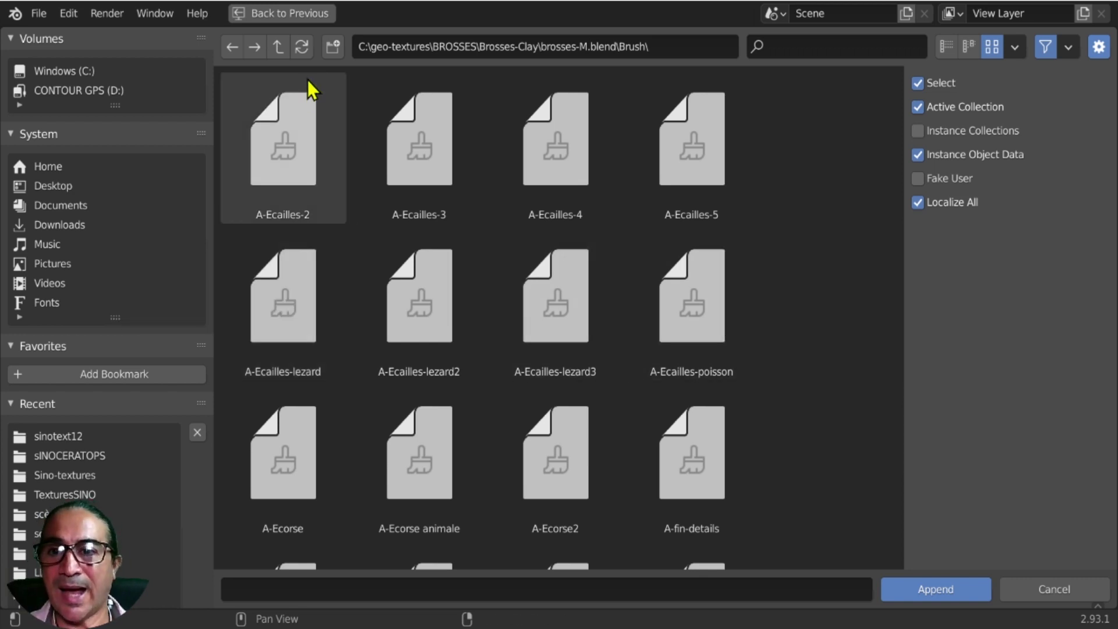
{"action": "left_click", "coordinate": [276, 47]}
{"action": "left_click", "coordinate": [277, 47]}
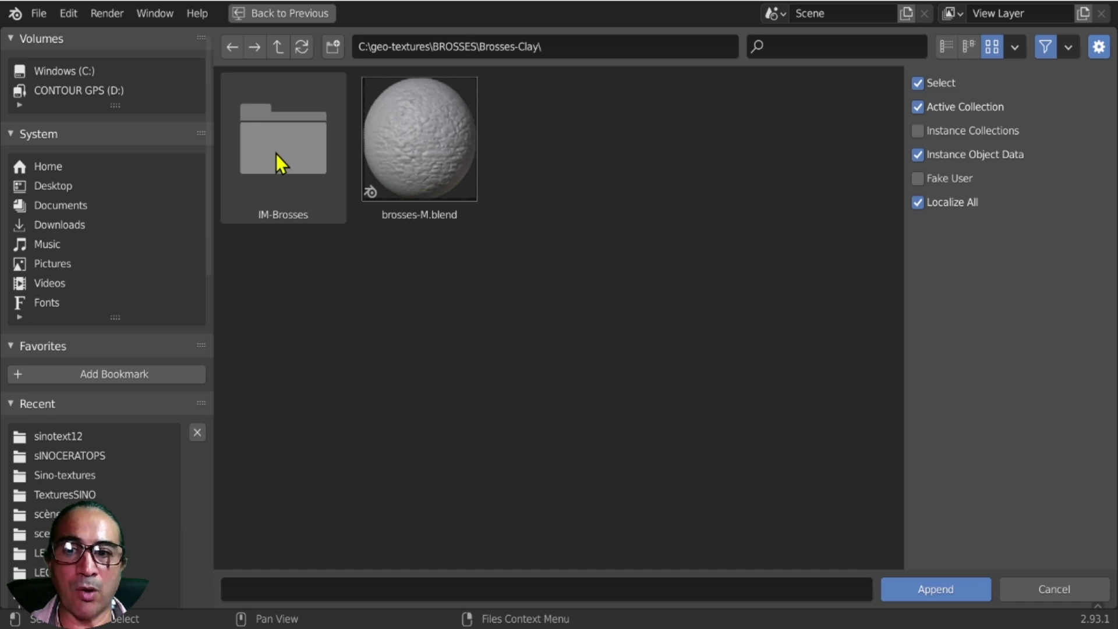
{"action": "left_click", "coordinate": [434, 145]}
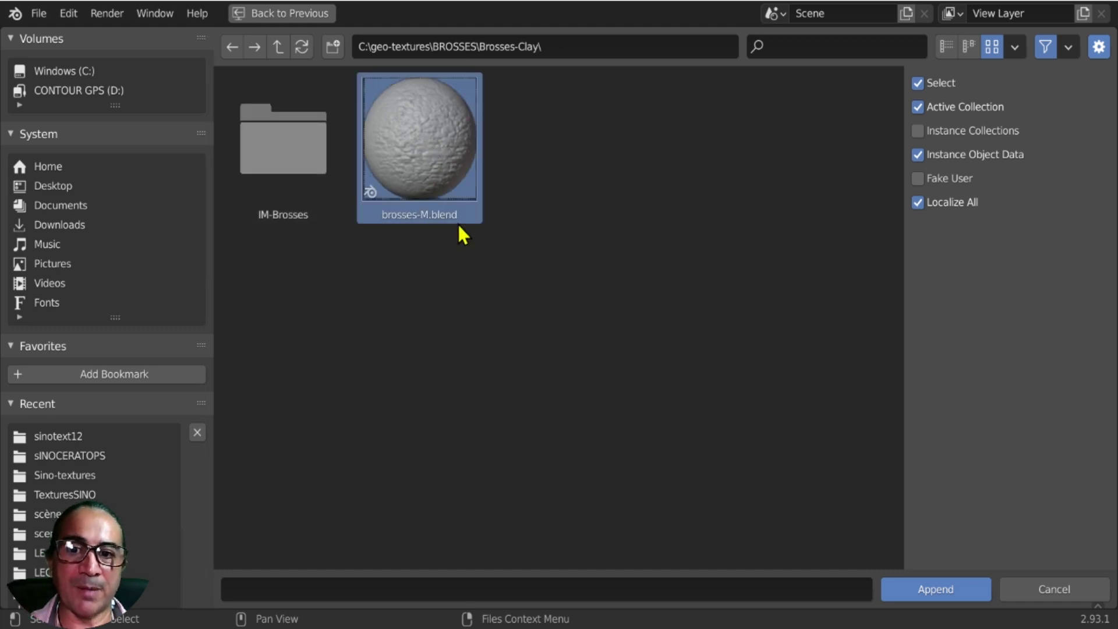
{"action": "double_click", "coordinate": [420, 146]}
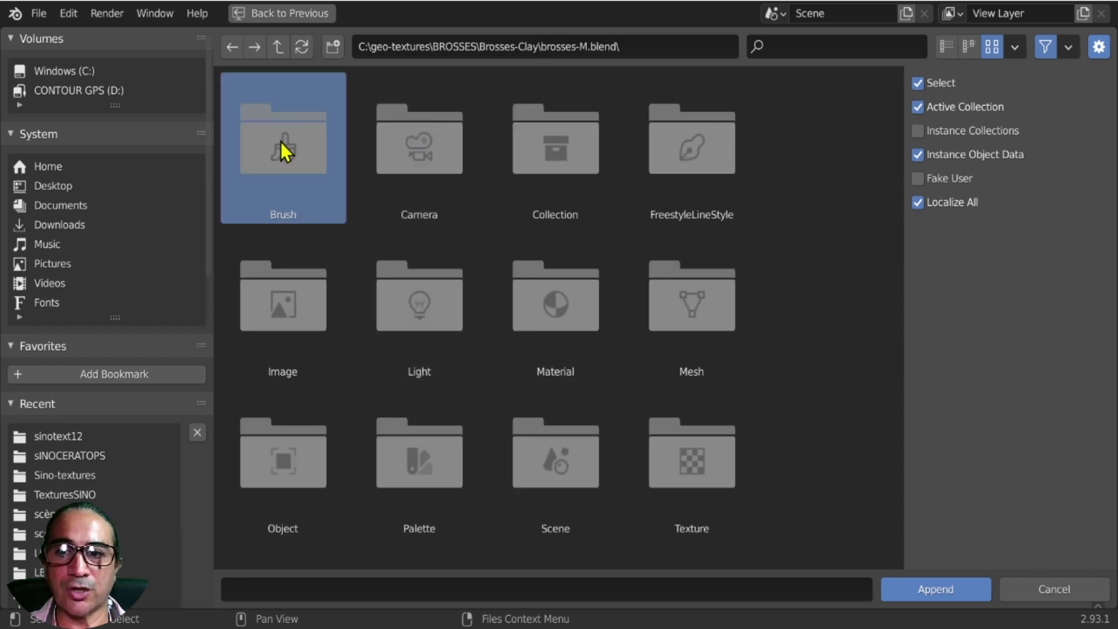
{"action": "double_click", "coordinate": [282, 146]}
{"action": "left_click", "coordinate": [284, 146]}
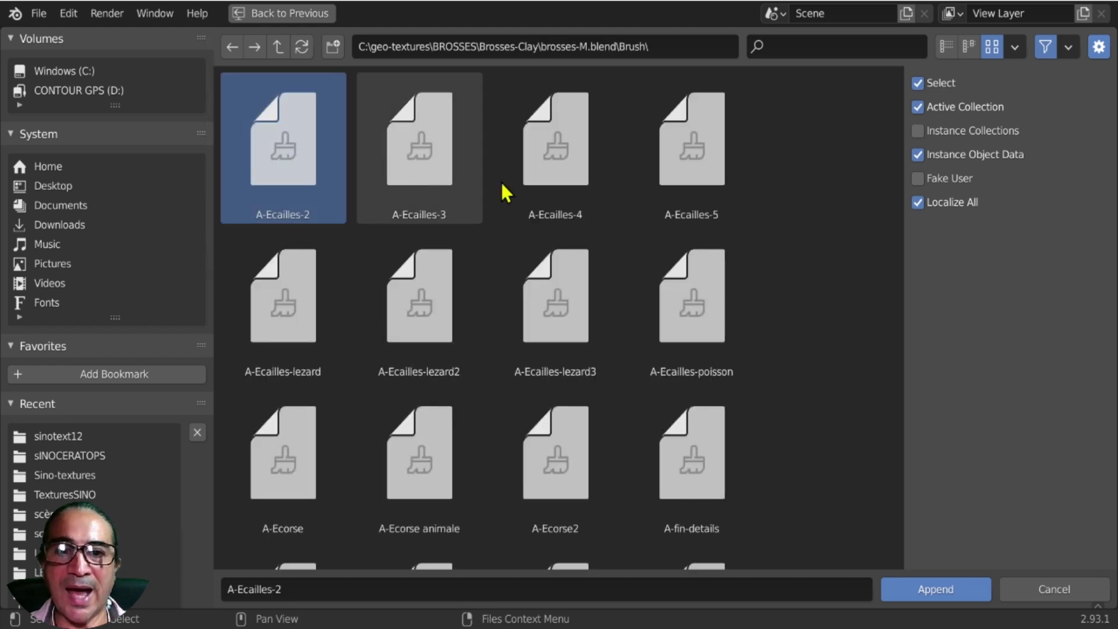
Select every brush in the brosses-M.blend Brush folder and append them all.
{"action": "left_click_drag", "start_coordinate": [901, 115], "coordinate": [890, 224]}
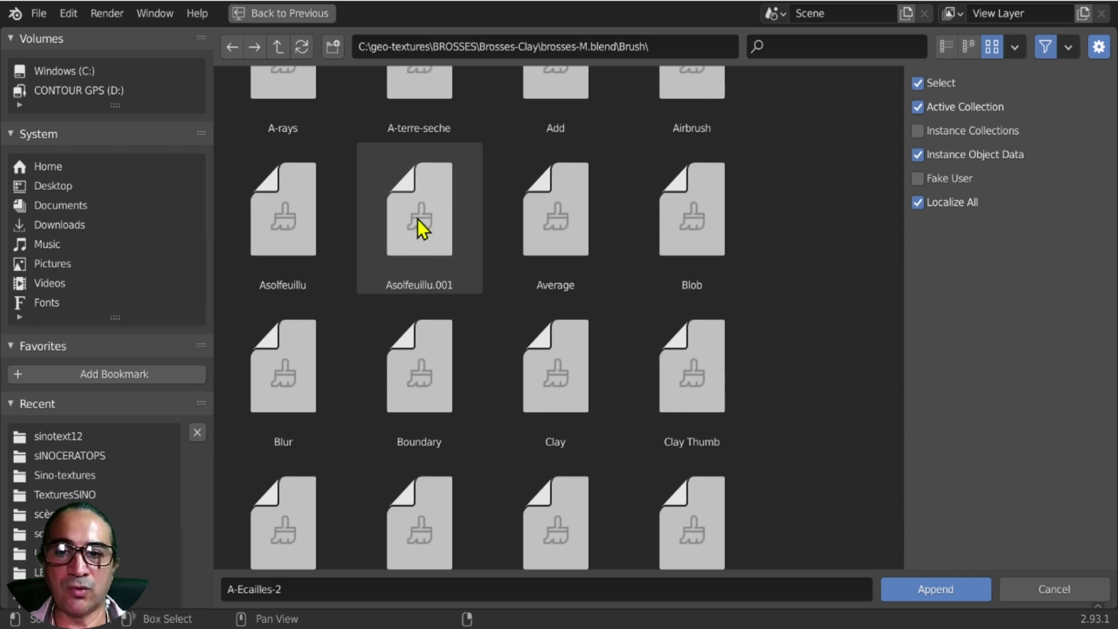
{"action": "scroll", "coordinate": [408, 227], "scroll_direction": "up", "scroll_amount": 5}
{"action": "key", "text": "a"}
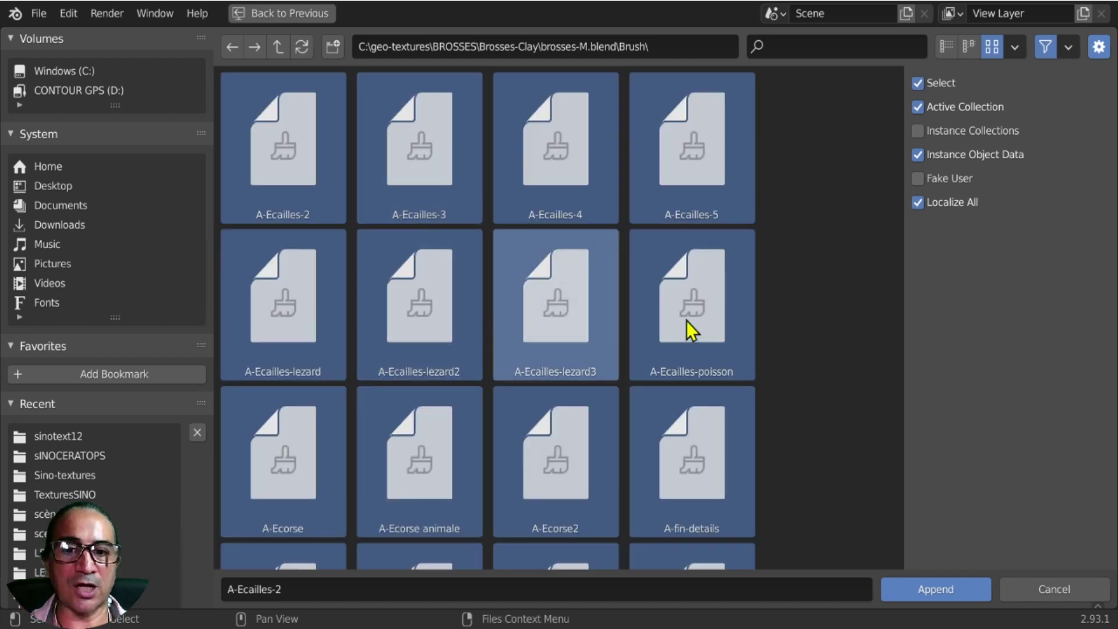
{"action": "left_click", "coordinate": [942, 589]}
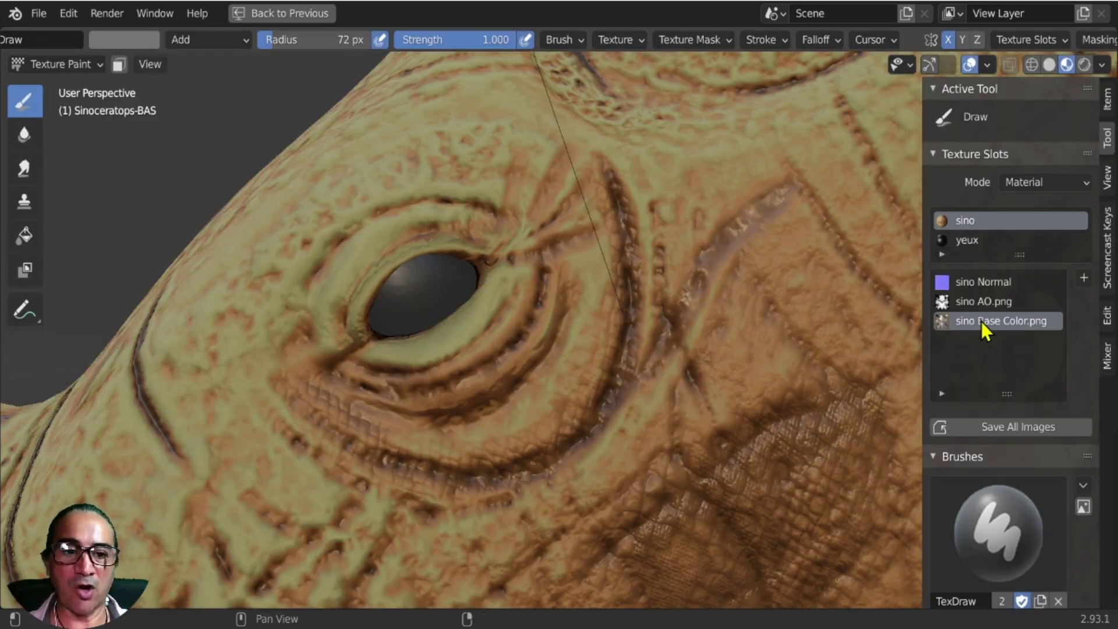
Make A-Ecorse the active paint brush and check its blend, colour and texture settings.
{"action": "scroll", "coordinate": [993, 376], "scroll_direction": "down", "scroll_amount": 6}
{"action": "left_click", "coordinate": [1010, 359]}
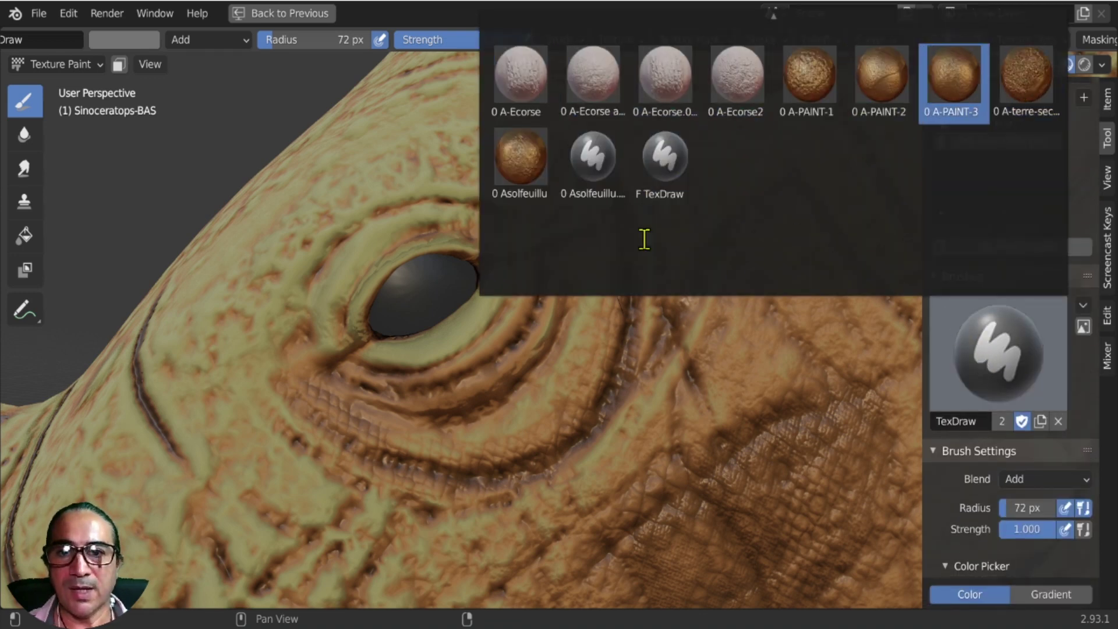
{"action": "left_click", "coordinate": [522, 77]}
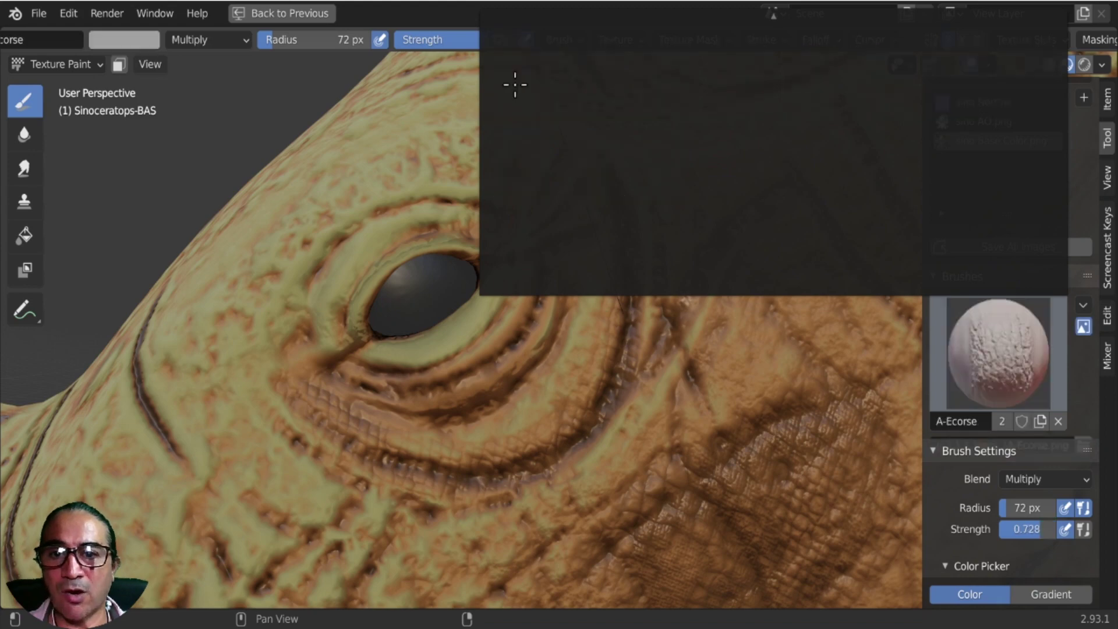
{"action": "scroll", "coordinate": [1011, 474], "scroll_direction": "down", "scroll_amount": 7}
{"action": "scroll", "coordinate": [1039, 134], "scroll_direction": "down", "scroll_amount": 6}
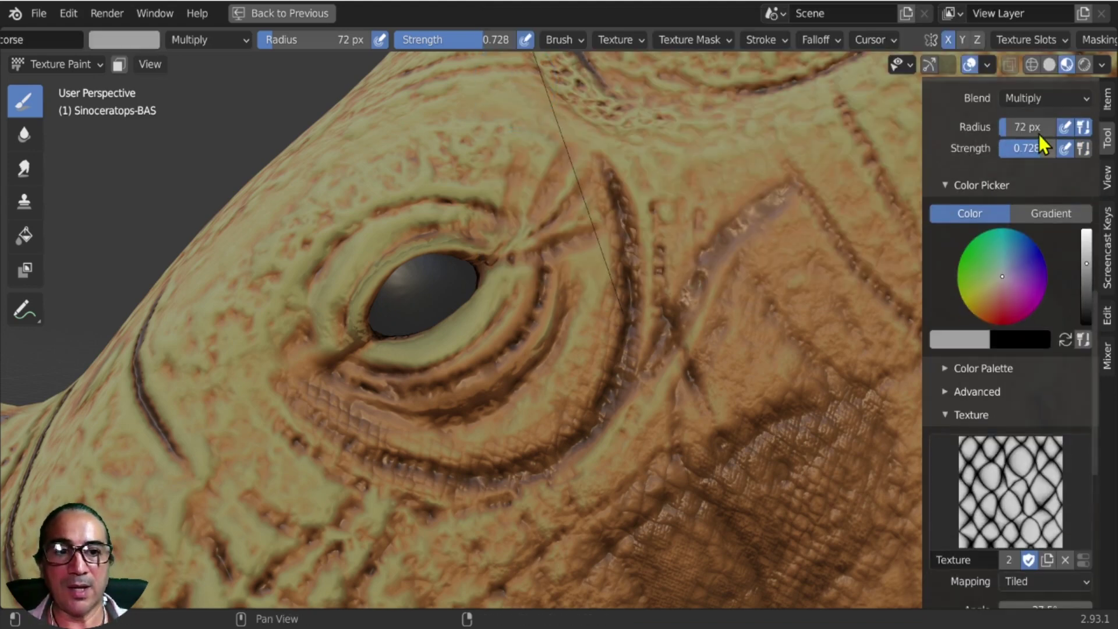
{"action": "scroll", "coordinate": [1043, 163], "scroll_direction": "up", "scroll_amount": 3}
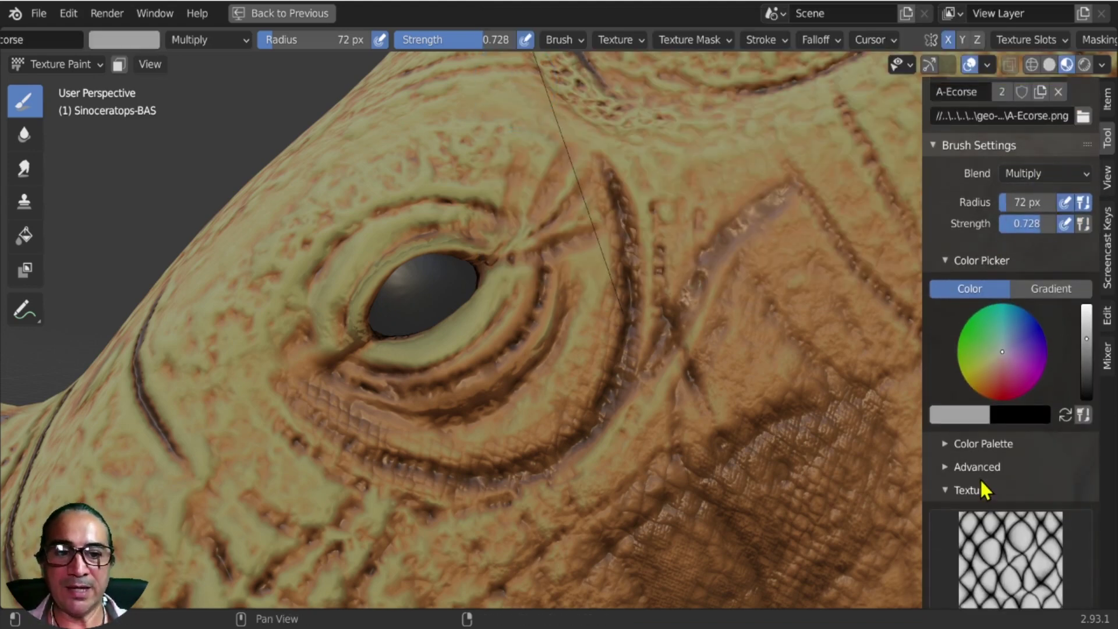
{"action": "scroll", "coordinate": [981, 489], "scroll_direction": "down", "scroll_amount": 5}
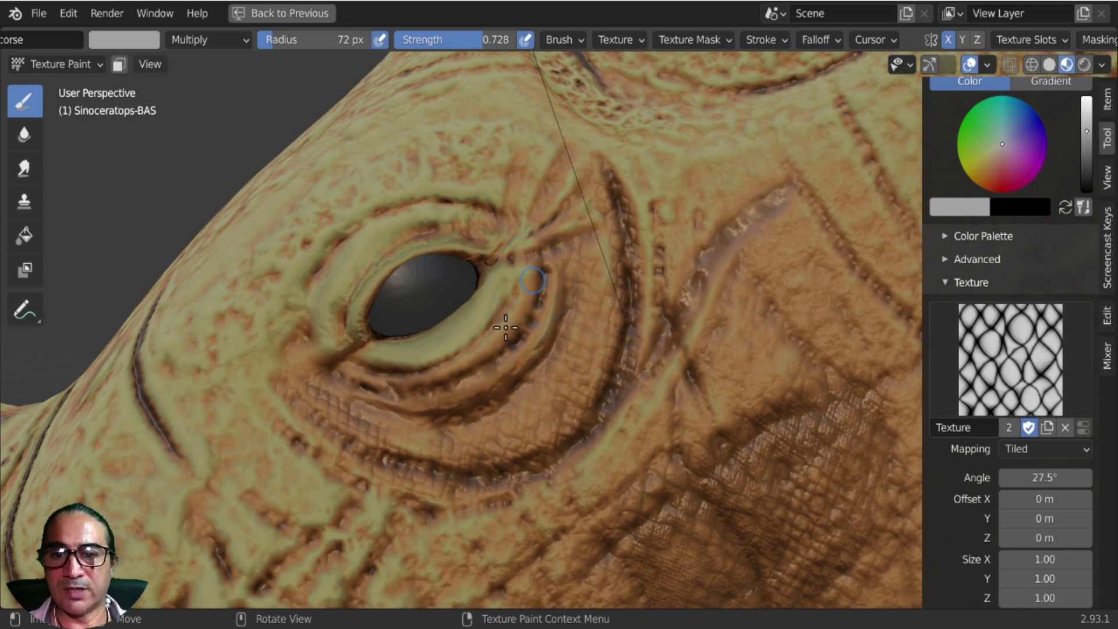
Paint the cell texture in Multiply mode along the lower eyelid and the folds beneath it.
{"action": "left_click_drag", "start_coordinate": [391, 381], "coordinate": [495, 304]}
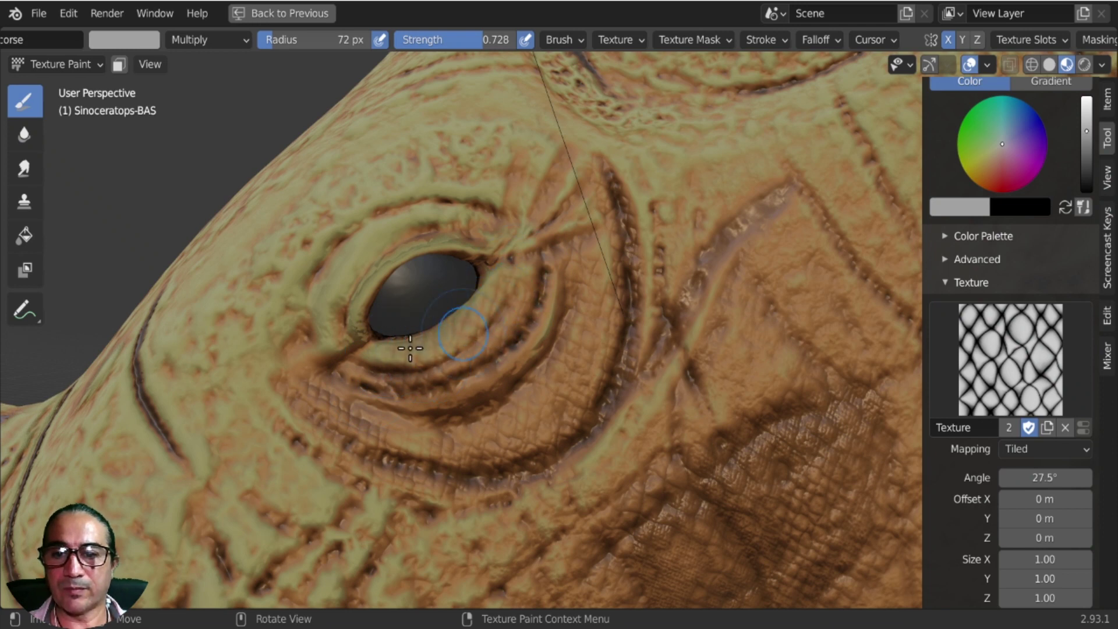
{"action": "left_click_drag", "start_coordinate": [410, 348], "coordinate": [383, 354]}
{"action": "left_click", "coordinate": [122, 41]}
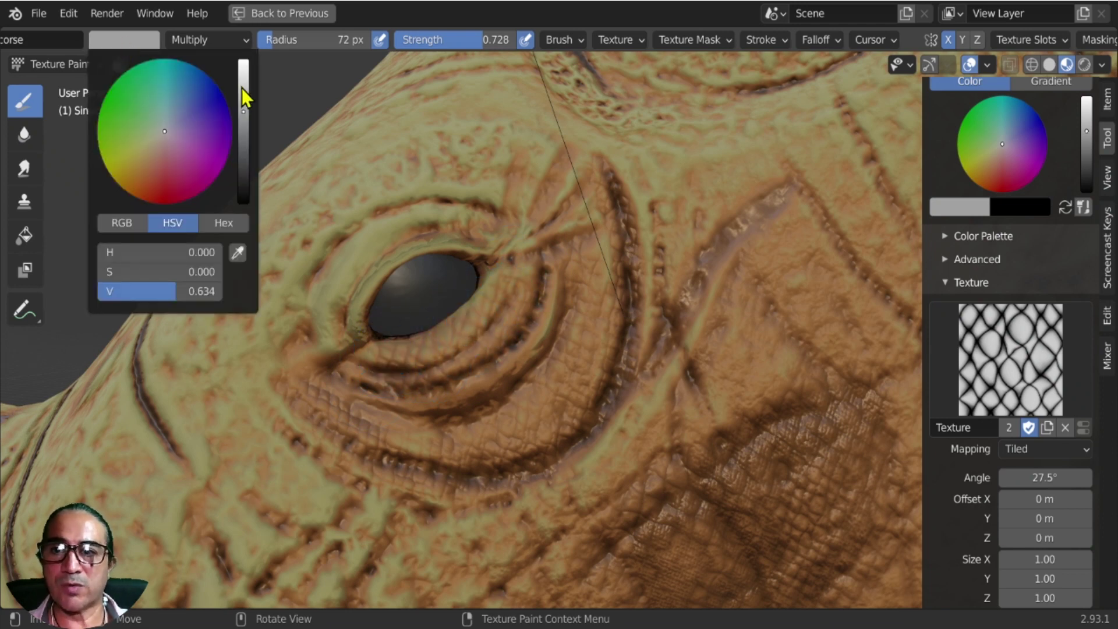
Set the brush's blend mode to Add and paint light scales over the skin folds beneath and behind the eye.
{"action": "left_click", "coordinate": [185, 42]}
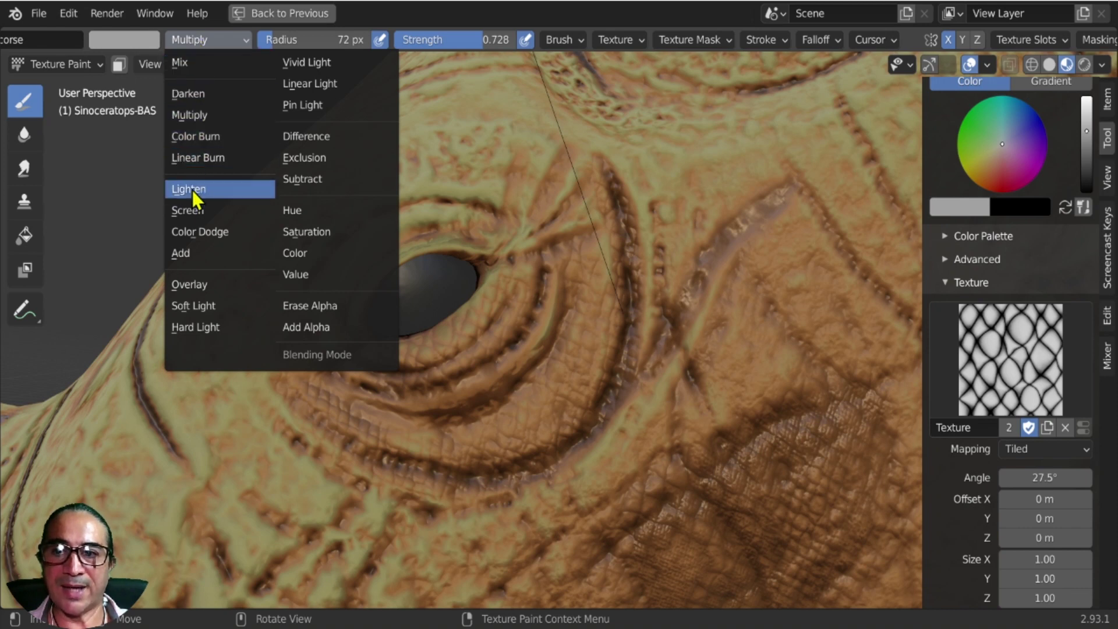
{"action": "left_click", "coordinate": [194, 257]}
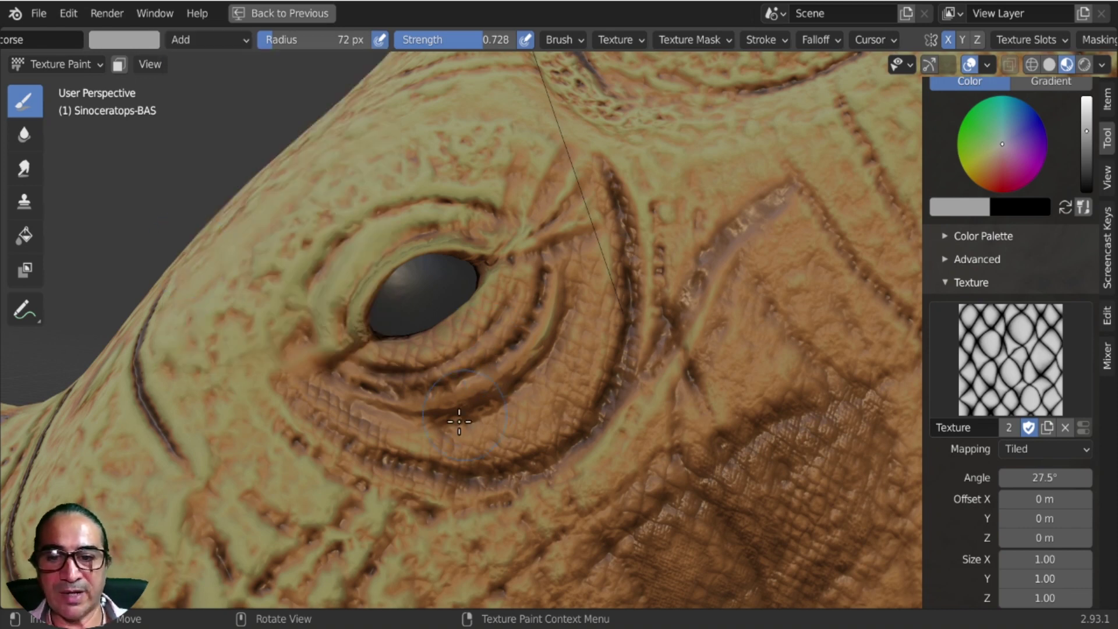
{"action": "mouse_move", "coordinate": [403, 442]}
{"action": "left_mouse_down"}
{"action": "mouse_move", "coordinate": [521, 440]}
{"action": "mouse_move", "coordinate": [570, 359]}
{"action": "left_mouse_up"}
{"action": "left_click_drag", "start_coordinate": [595, 302], "coordinate": [583, 255]}
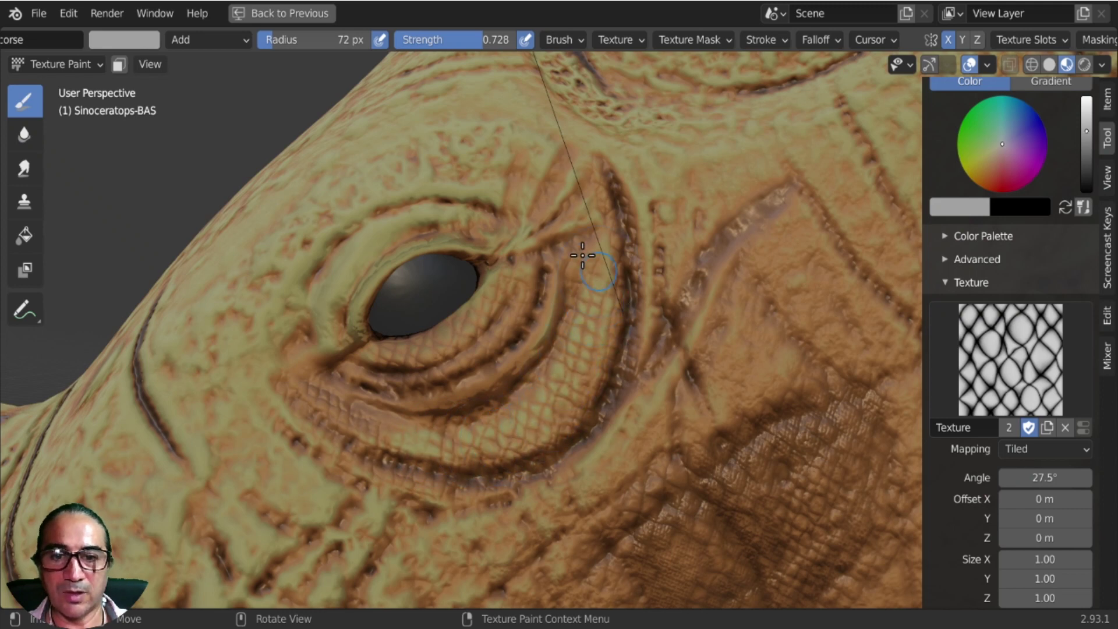
{"action": "mouse_move", "coordinate": [536, 343]}
{"action": "left_mouse_down"}
{"action": "mouse_move", "coordinate": [460, 402]}
{"action": "mouse_move", "coordinate": [354, 392]}
{"action": "left_mouse_up"}
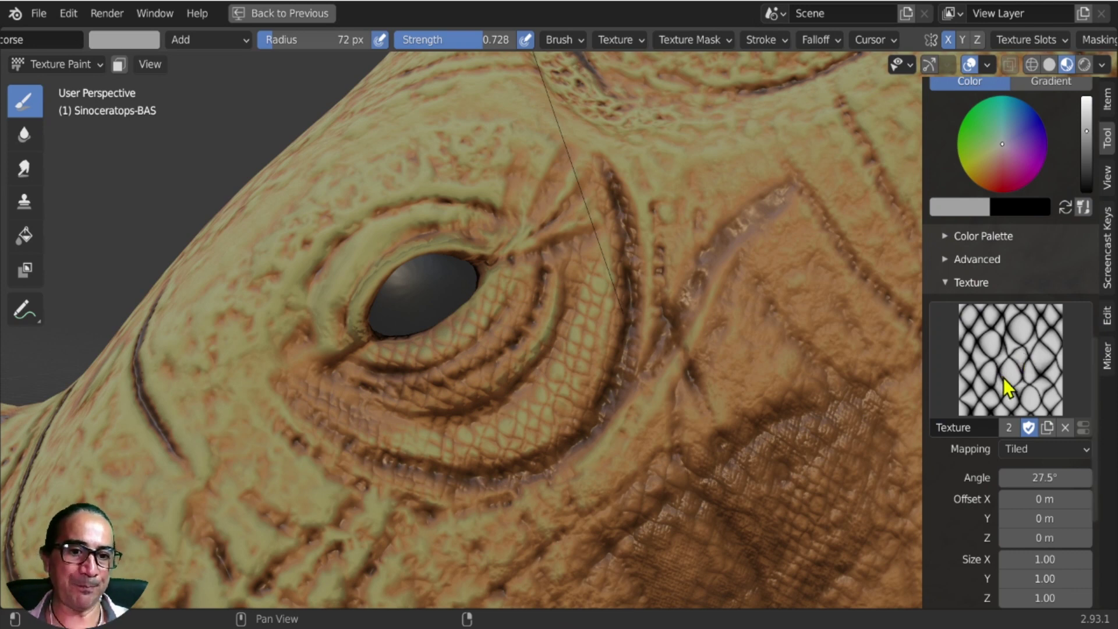
Change the brush texture to ecorse and enlarge the brush radius to 133 px.
{"action": "scroll", "coordinate": [1004, 379], "scroll_direction": "down", "scroll_amount": 3}
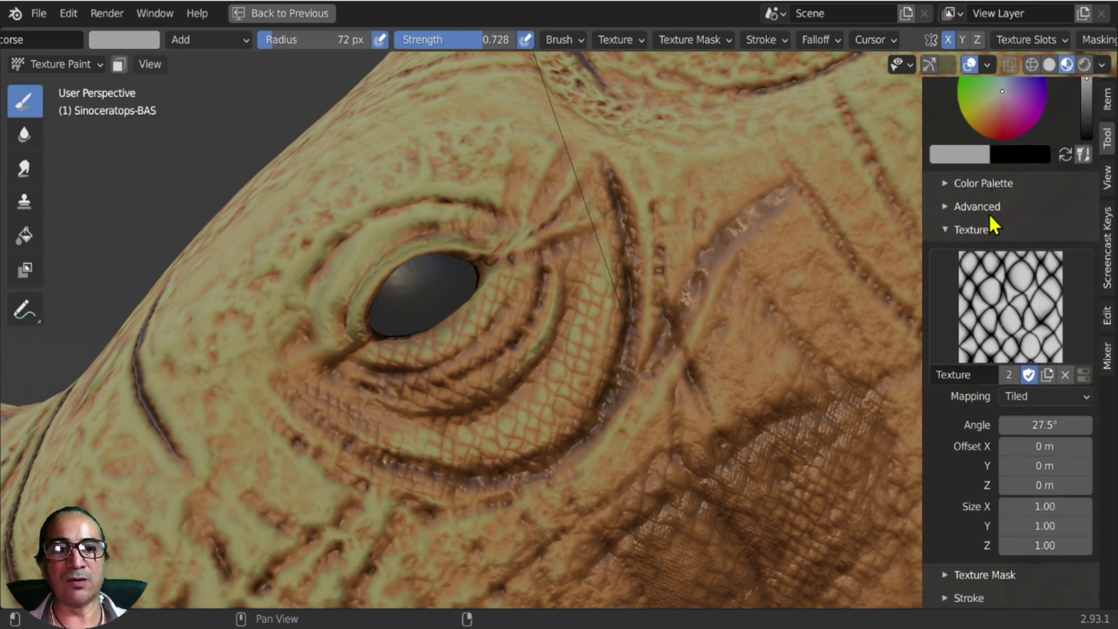
{"action": "left_click", "coordinate": [1002, 314]}
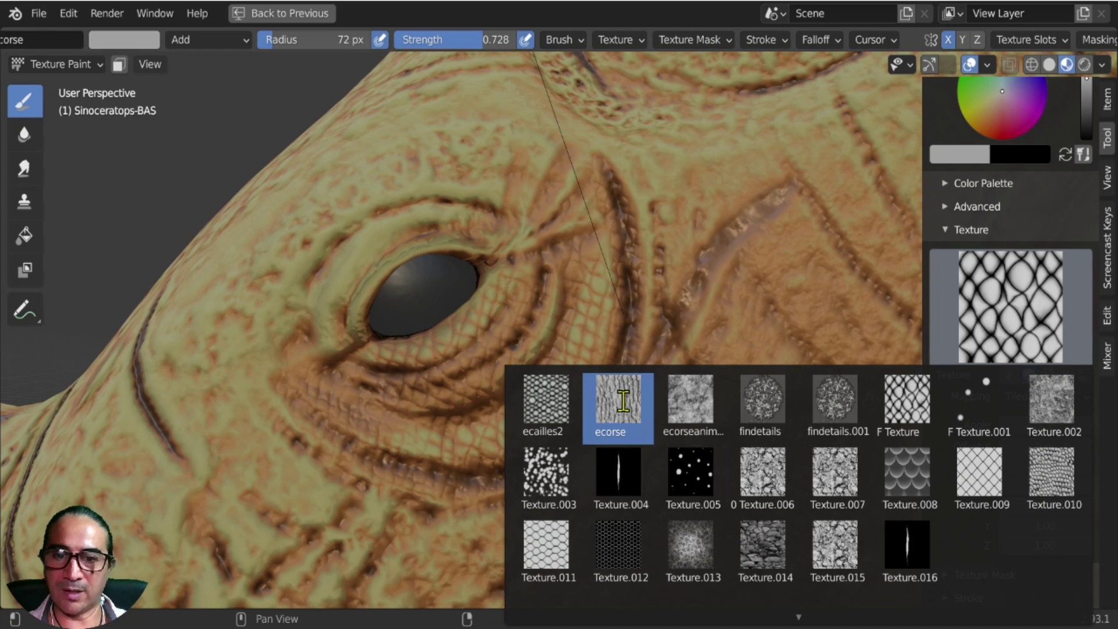
{"action": "left_click", "coordinate": [623, 401]}
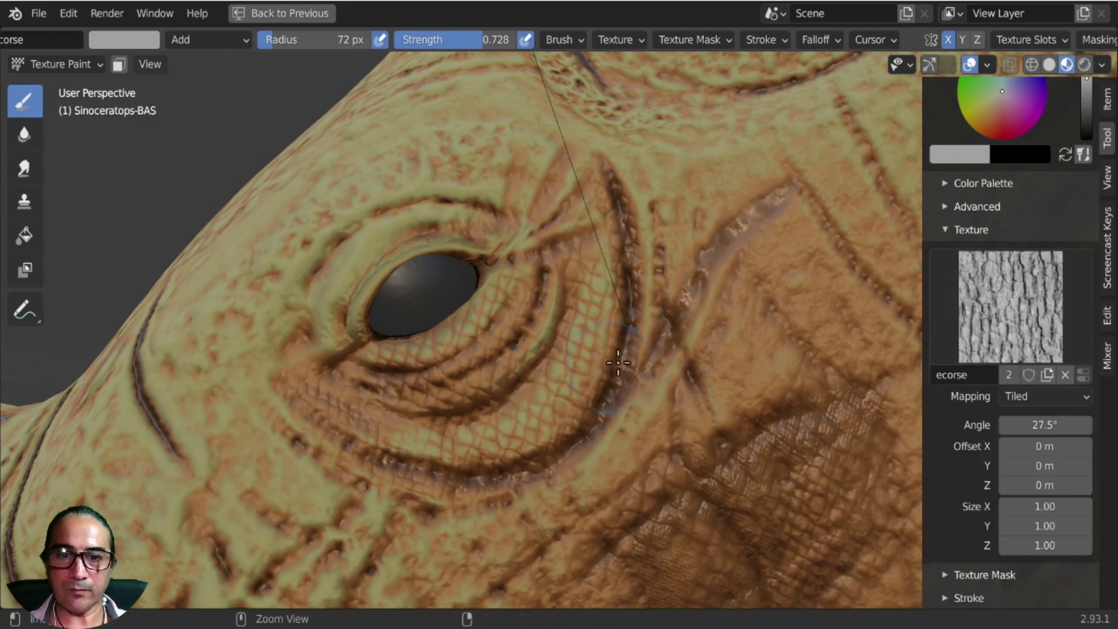
{"action": "mouse_move", "coordinate": [618, 362]}
{"action": "middle_mouse_down"}
{"action": "mouse_move", "coordinate": [569, 445]}
{"action": "mouse_move", "coordinate": [496, 338]}
{"action": "mouse_move", "coordinate": [568, 317]}
{"action": "middle_mouse_up"}
{"action": "key", "text": "f"}
{"action": "left_click", "coordinate": [596, 267]}
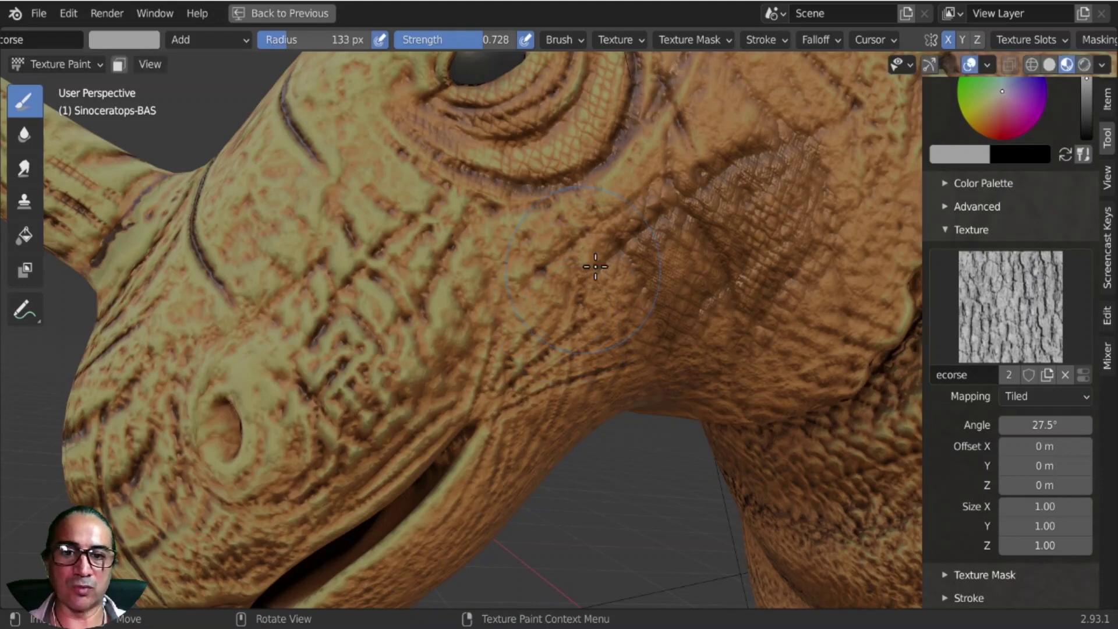
Rotate the brush texture to 49.6° so the bark grain follows the side of the nose horn.
{"action": "middle_click_drag", "start_coordinate": [429, 285], "coordinate": [778, 367], "text": "shift"}
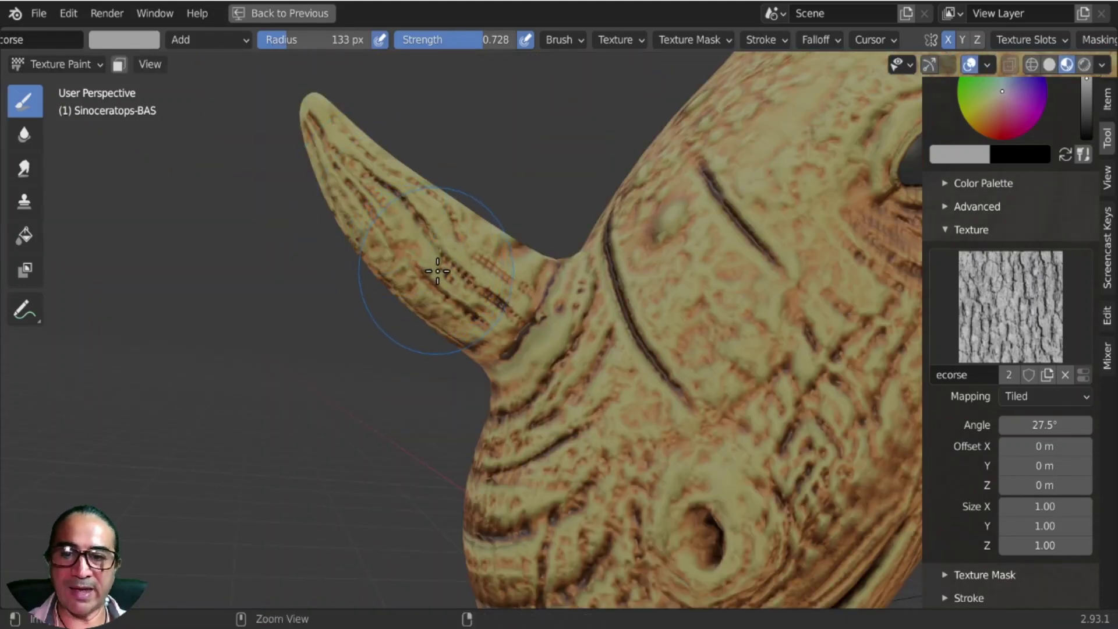
{"action": "key", "text": "ctrl+f"}
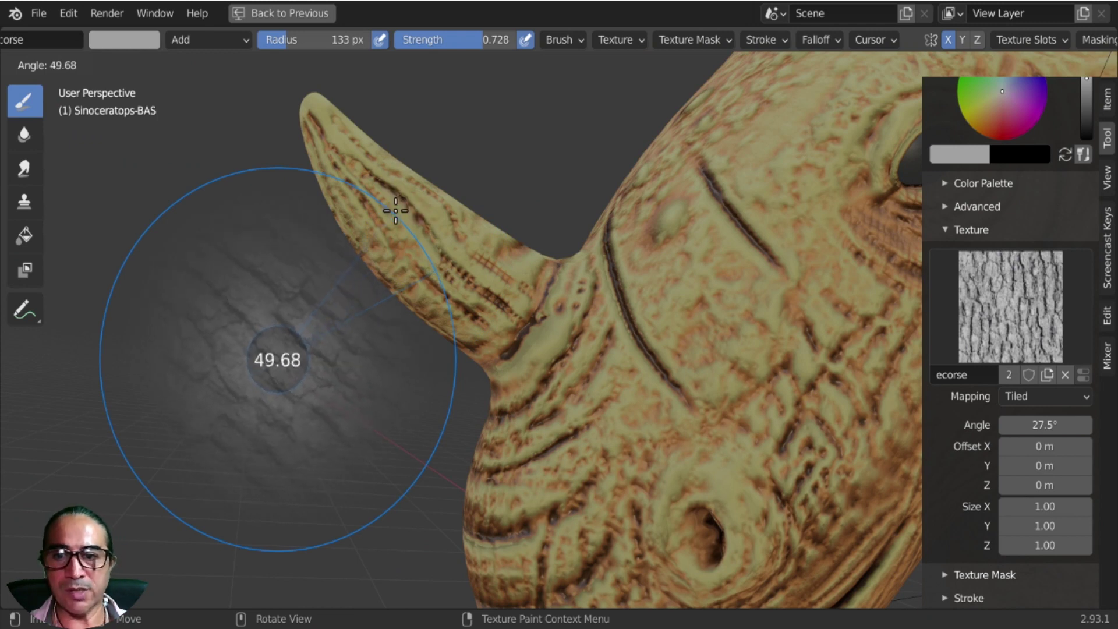
{"action": "left_click", "coordinate": [399, 210]}
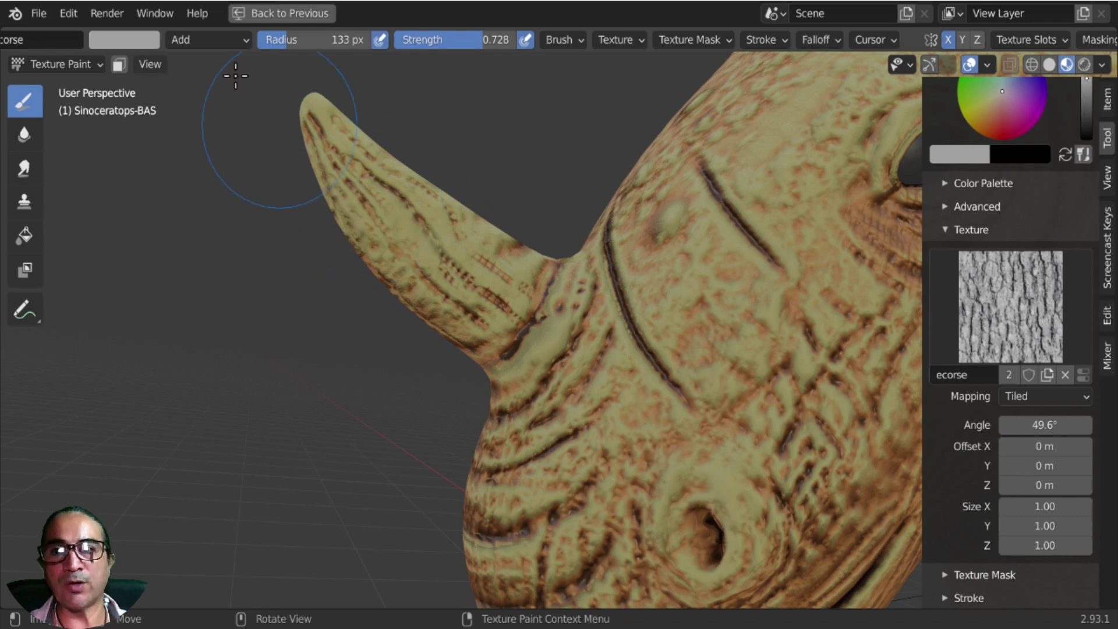
Set the blend mode to Multiply and paint the bark texture over the side of the nose horn from base to tip.
{"action": "left_click", "coordinate": [185, 40]}
{"action": "left_click", "coordinate": [207, 117]}
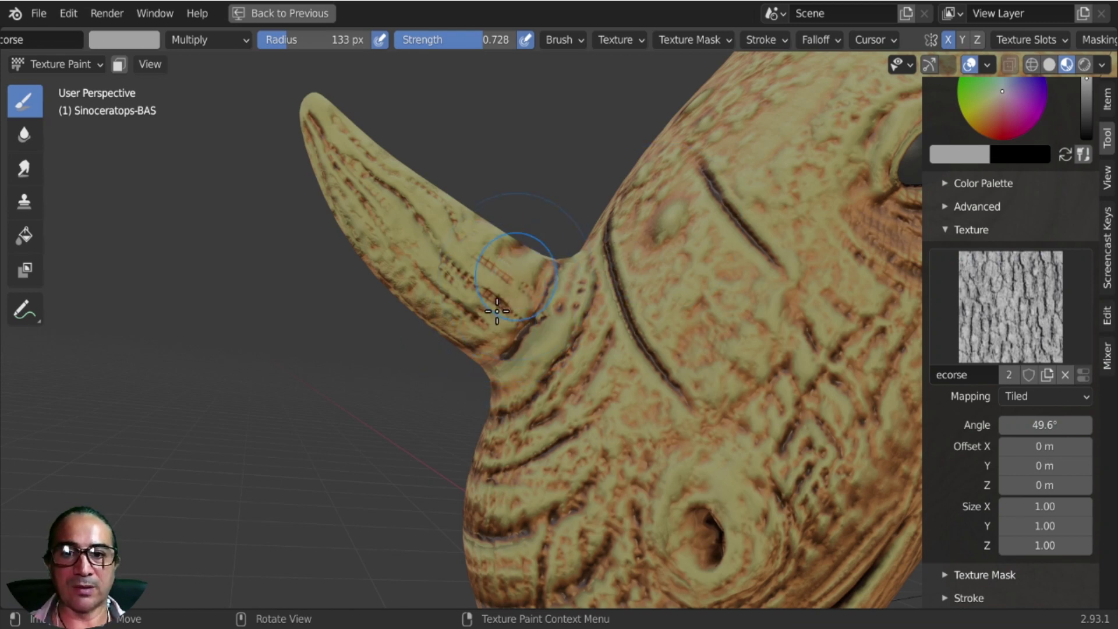
{"action": "mouse_move", "coordinate": [496, 312]}
{"action": "left_mouse_down"}
{"action": "mouse_move", "coordinate": [466, 295]}
{"action": "mouse_move", "coordinate": [324, 143]}
{"action": "mouse_move", "coordinate": [332, 124]}
{"action": "mouse_move", "coordinate": [362, 170]}
{"action": "mouse_move", "coordinate": [429, 220]}
{"action": "mouse_move", "coordinate": [513, 250]}
{"action": "mouse_move", "coordinate": [319, 141]}
{"action": "mouse_move", "coordinate": [419, 264]}
{"action": "mouse_move", "coordinate": [472, 307]}
{"action": "mouse_move", "coordinate": [484, 373]}
{"action": "mouse_move", "coordinate": [536, 228]}
{"action": "mouse_move", "coordinate": [466, 181]}
{"action": "mouse_move", "coordinate": [381, 190]}
{"action": "left_mouse_up"}
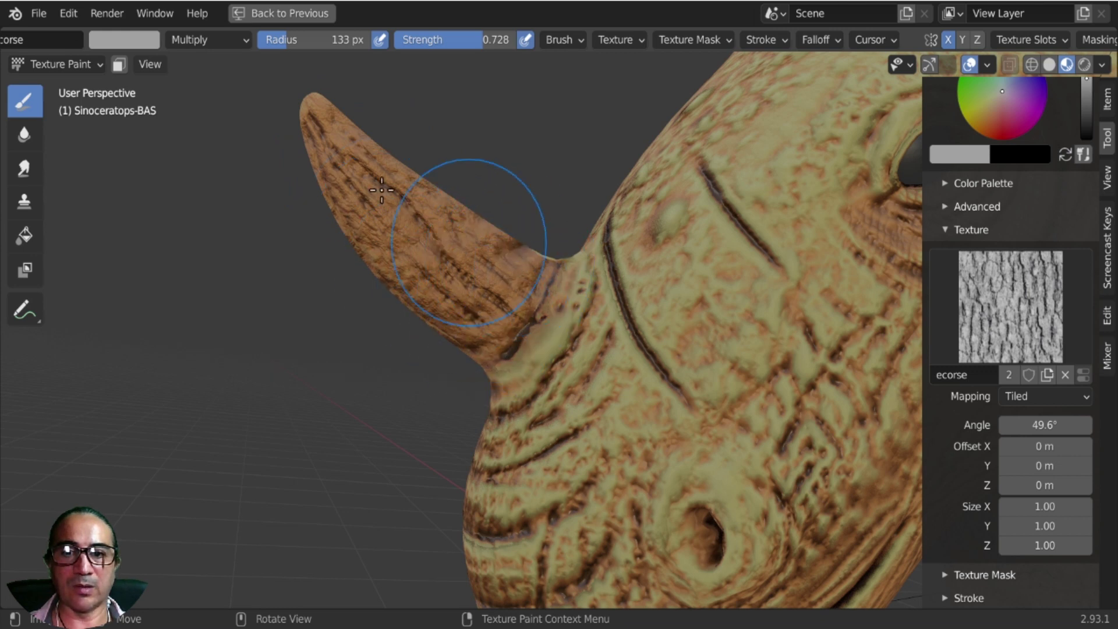
{"action": "mouse_move", "coordinate": [341, 155]}
{"action": "left_mouse_down"}
{"action": "mouse_move", "coordinate": [324, 132]}
{"action": "mouse_move", "coordinate": [312, 138]}
{"action": "mouse_move", "coordinate": [441, 182]}
{"action": "left_mouse_up"}
{"action": "scroll", "coordinate": [441, 182], "scroll_direction": "up", "scroll_amount": 6}
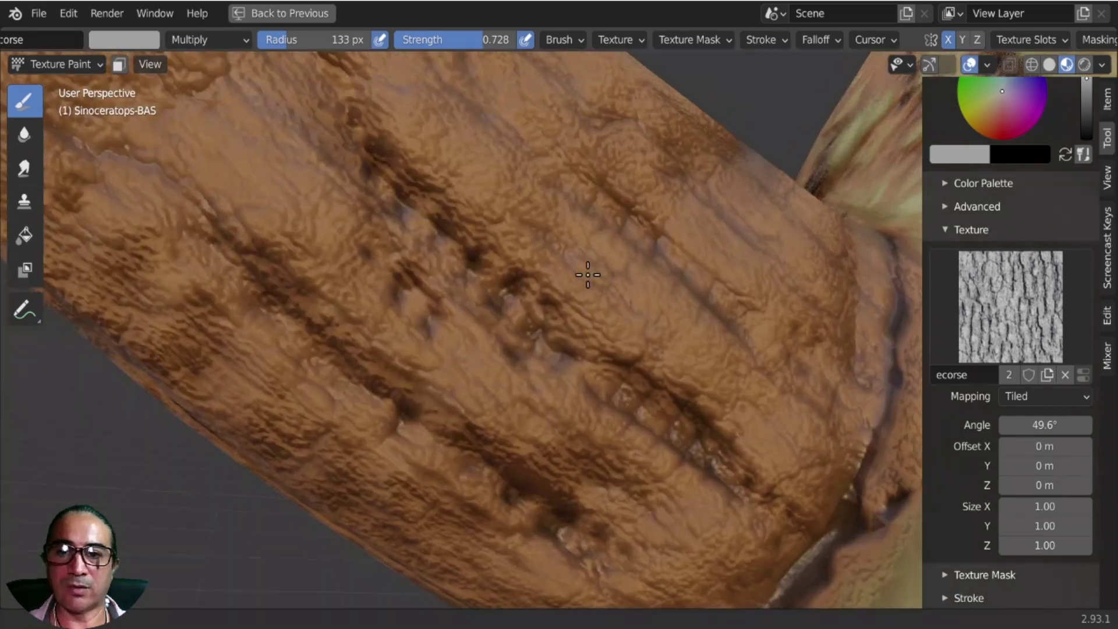
{"action": "scroll", "coordinate": [562, 237], "scroll_direction": "down", "scroll_amount": 4}
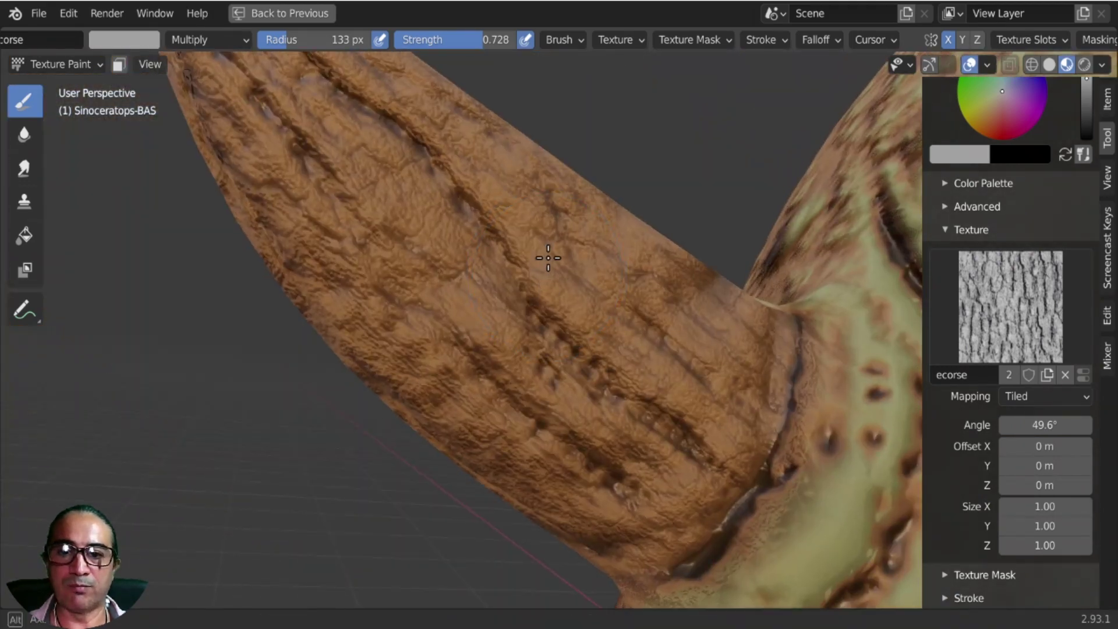
Rotate the brush texture to 356° and paint the bark grain down the front of the nose horn.
{"action": "mouse_move", "coordinate": [548, 258]}
{"action": "middle_mouse_down"}
{"action": "mouse_move", "coordinate": [482, 332]}
{"action": "mouse_move", "coordinate": [526, 283]}
{"action": "middle_mouse_up"}
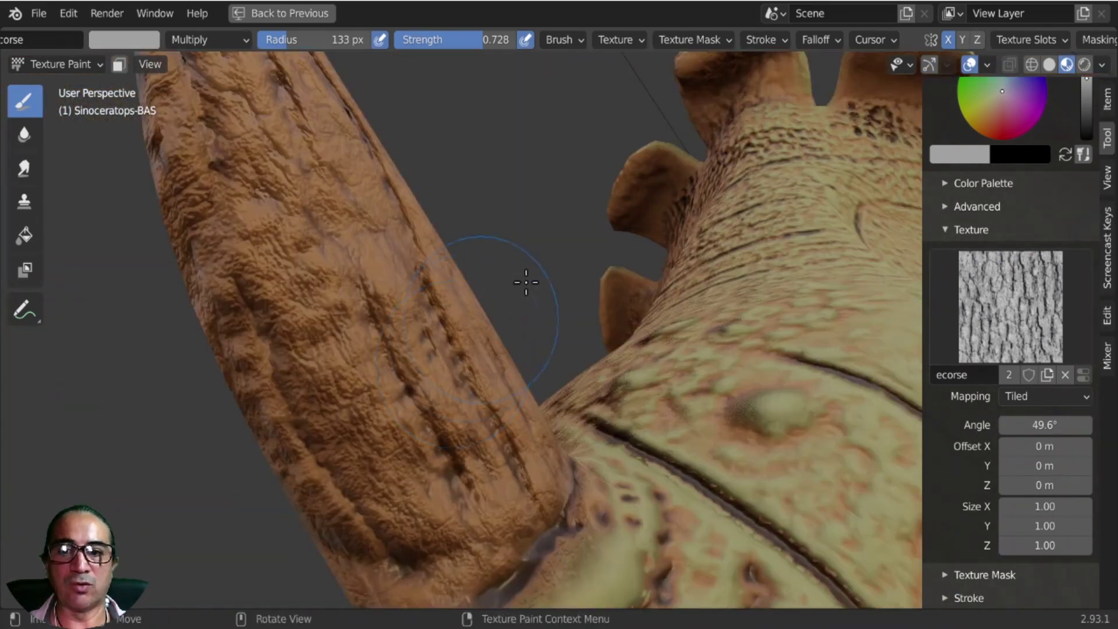
{"action": "middle_click_drag", "start_coordinate": [530, 279], "coordinate": [599, 324]}
{"action": "scroll", "coordinate": [520, 302], "scroll_direction": "down", "scroll_amount": 2}
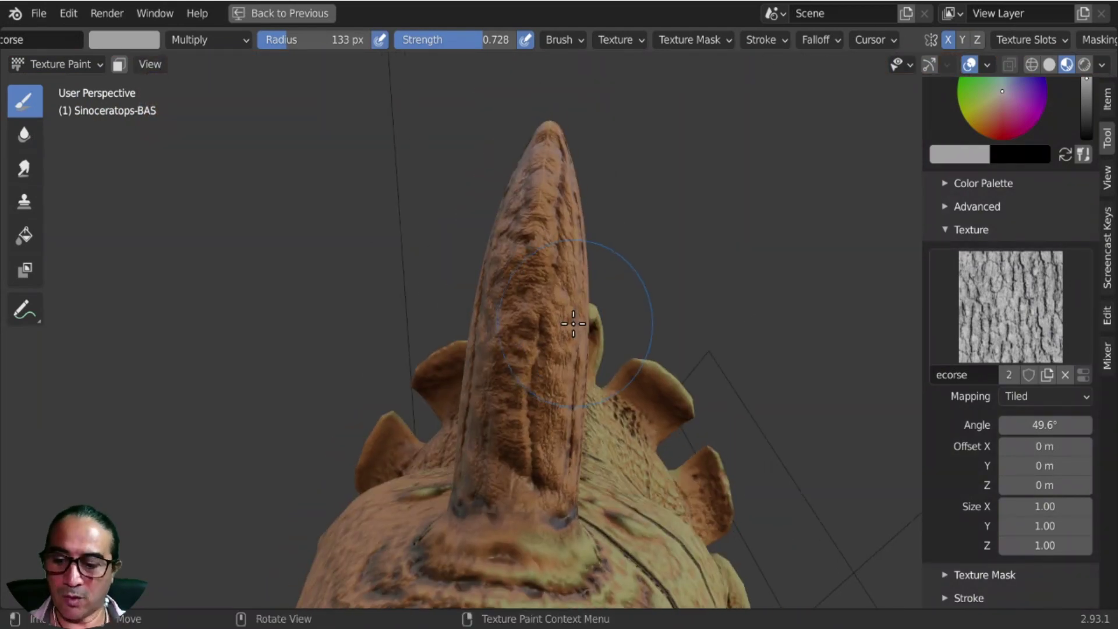
{"action": "key", "text": "ctrl+f"}
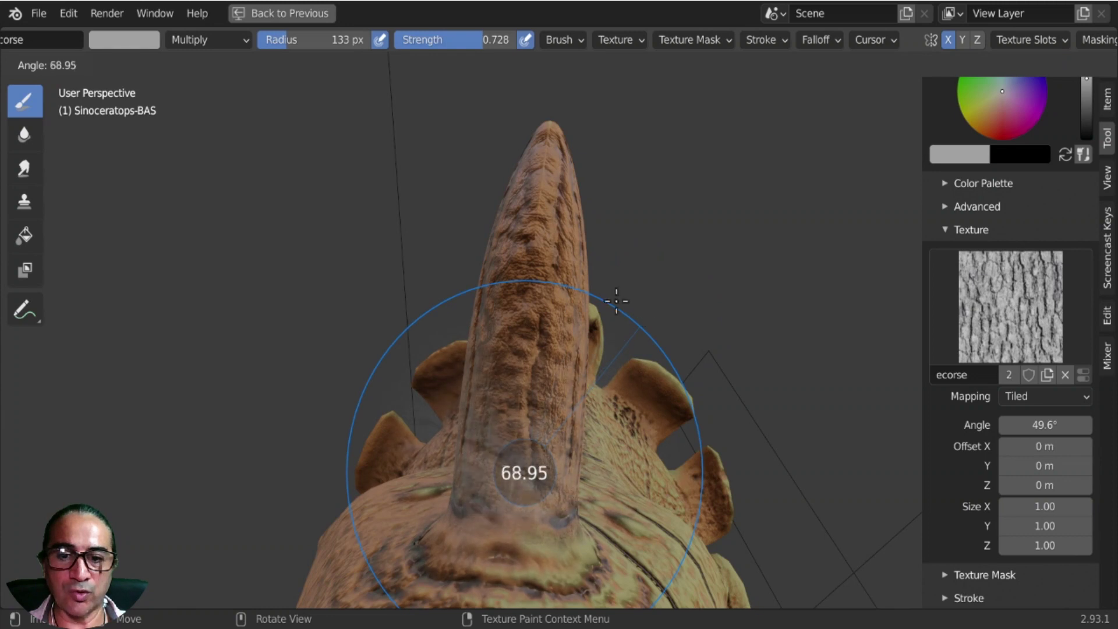
{"action": "left_click", "coordinate": [634, 460]}
{"action": "key", "text": "ctrl+f"}
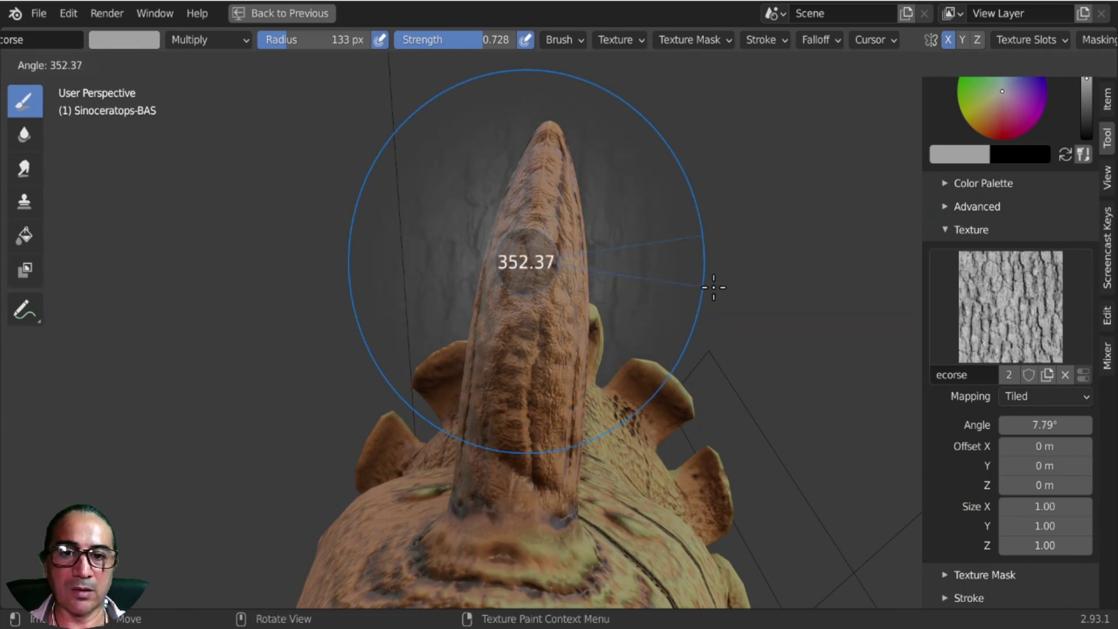
{"action": "left_click", "coordinate": [709, 277]}
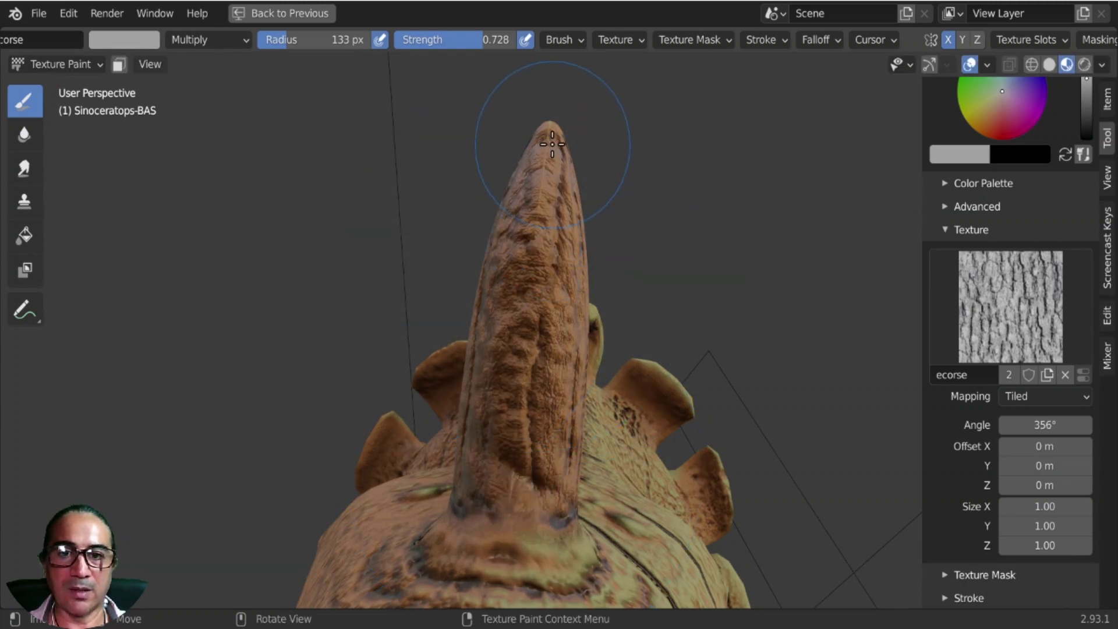
{"action": "mouse_move", "coordinate": [543, 172]}
{"action": "left_mouse_down"}
{"action": "mouse_move", "coordinate": [530, 246]}
{"action": "mouse_move", "coordinate": [508, 279]}
{"action": "mouse_move", "coordinate": [504, 432]}
{"action": "left_mouse_up"}
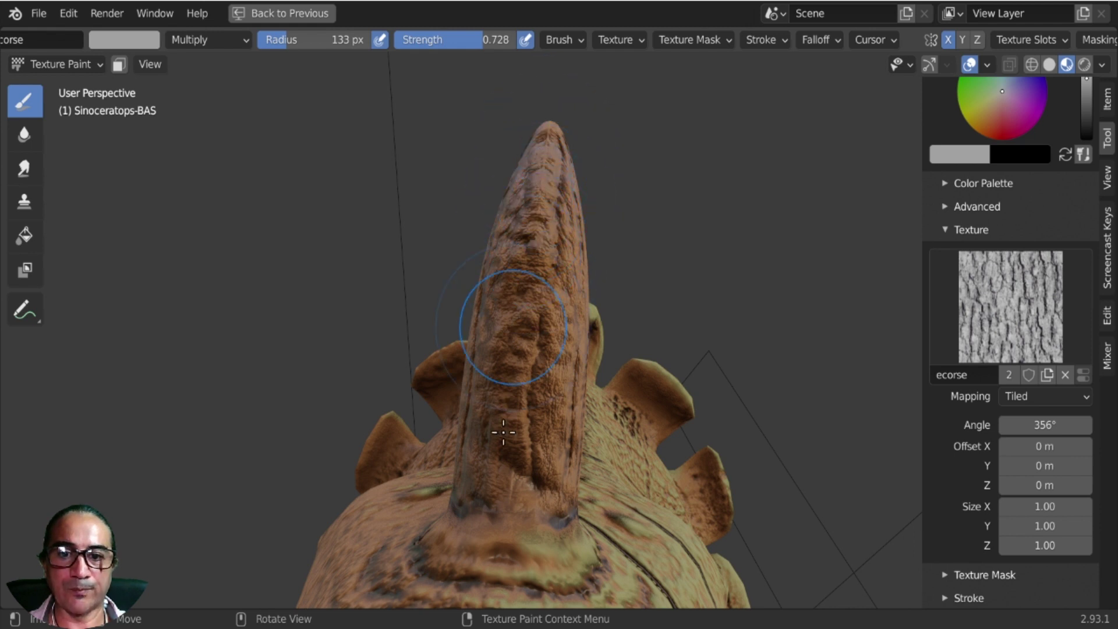
{"action": "mouse_move", "coordinate": [502, 483]}
{"action": "left_mouse_down"}
{"action": "mouse_move", "coordinate": [502, 505]}
{"action": "mouse_move", "coordinate": [522, 508]}
{"action": "left_mouse_up"}
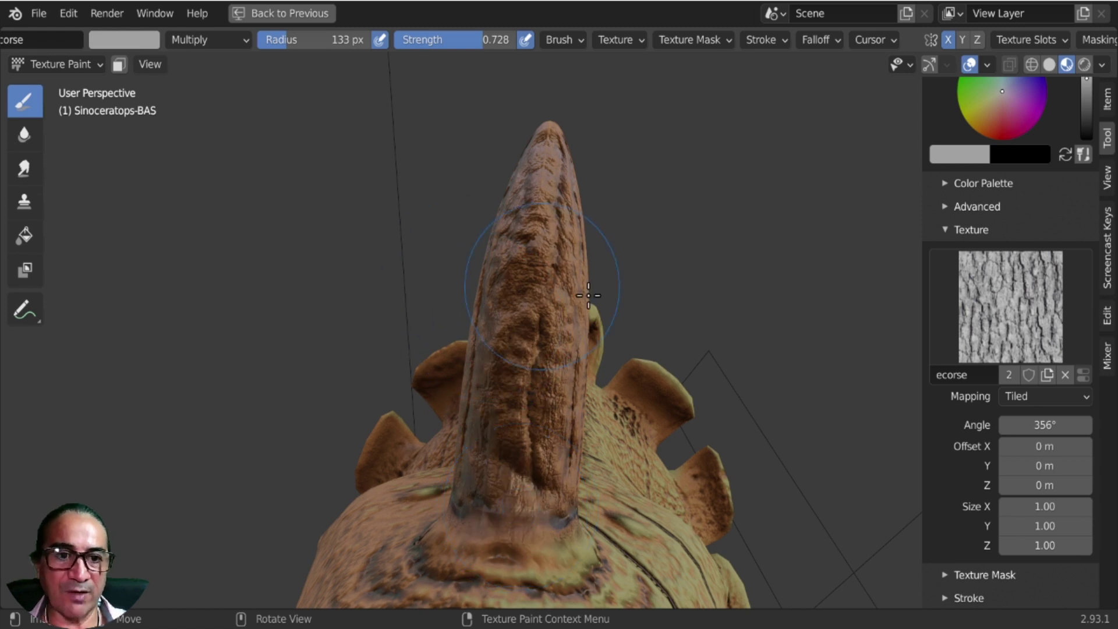
Set the blend mode to Add and paint bark highlights along the front of the nose horn.
{"action": "left_click", "coordinate": [206, 42]}
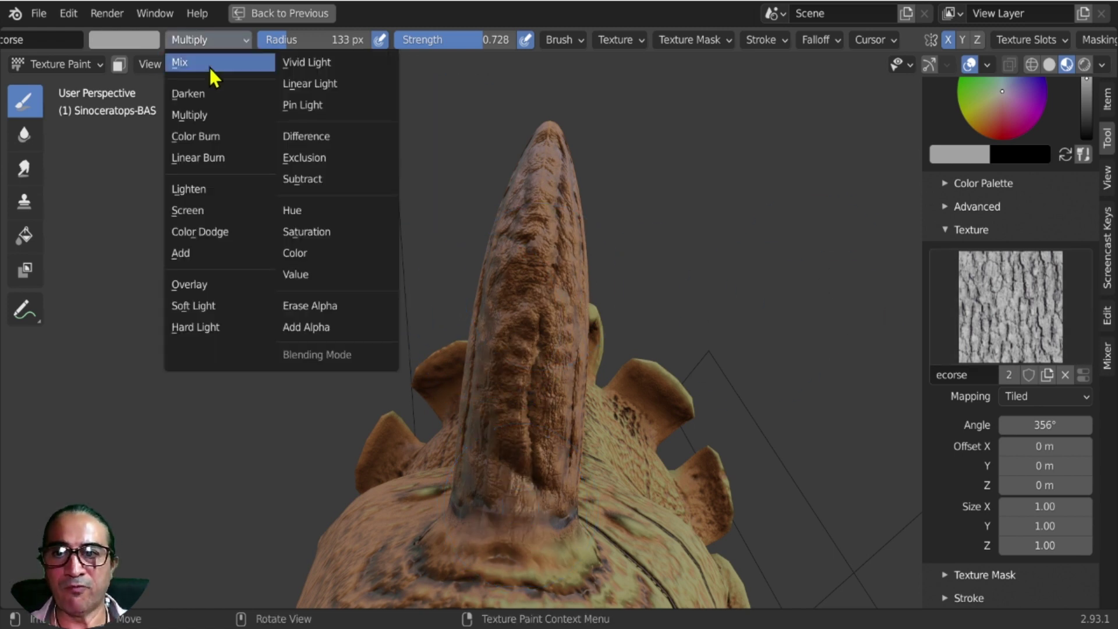
{"action": "left_click", "coordinate": [215, 252]}
{"action": "mouse_move", "coordinate": [521, 487]}
{"action": "left_mouse_down"}
{"action": "mouse_move", "coordinate": [529, 300]}
{"action": "mouse_move", "coordinate": [547, 206]}
{"action": "mouse_move", "coordinate": [542, 219]}
{"action": "left_mouse_up"}
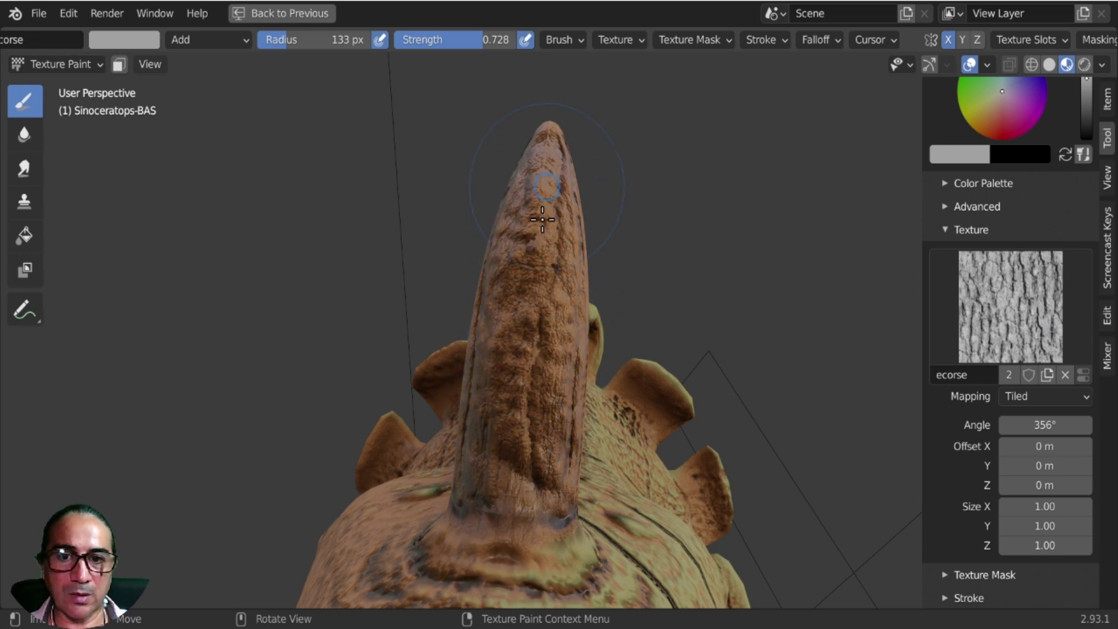
Rotate the brush texture to 45.2° and paint bark highlights along the side of the nose horn from base to tip.
{"action": "mouse_move", "coordinate": [542, 219]}
{"action": "middle_mouse_down"}
{"action": "mouse_move", "coordinate": [488, 386]}
{"action": "mouse_move", "coordinate": [600, 279]}
{"action": "mouse_move", "coordinate": [595, 325]}
{"action": "middle_mouse_up"}
{"action": "key", "text": "ctrl+f"}
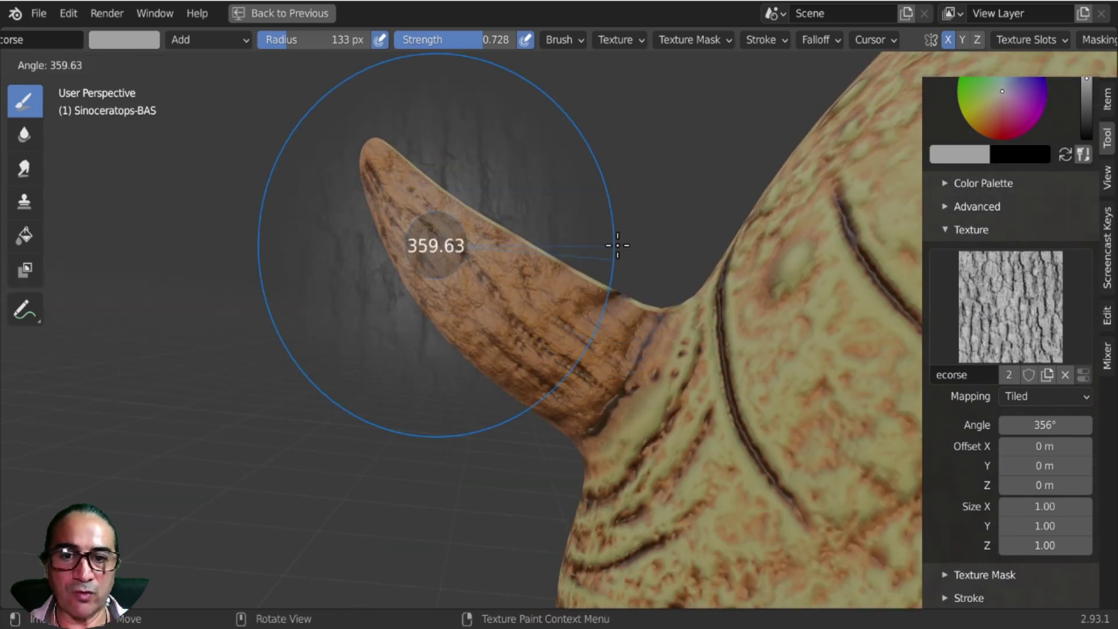
{"action": "left_click", "coordinate": [532, 145]}
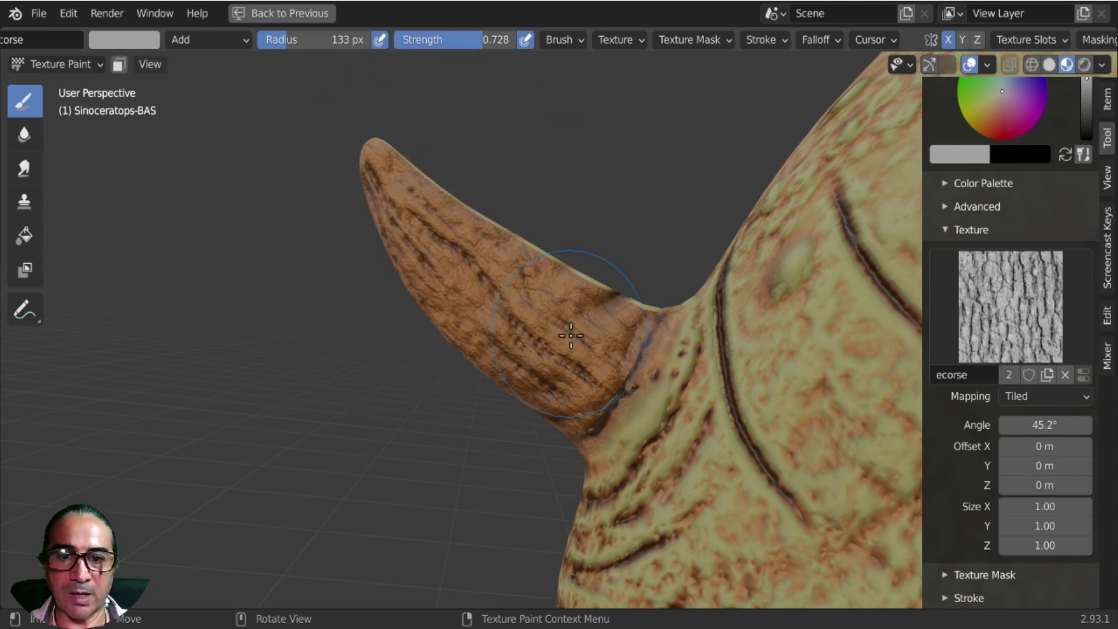
{"action": "mouse_move", "coordinate": [569, 368]}
{"action": "left_mouse_down"}
{"action": "mouse_move", "coordinate": [606, 396]}
{"action": "mouse_move", "coordinate": [542, 401]}
{"action": "mouse_move", "coordinate": [407, 201]}
{"action": "left_mouse_up"}
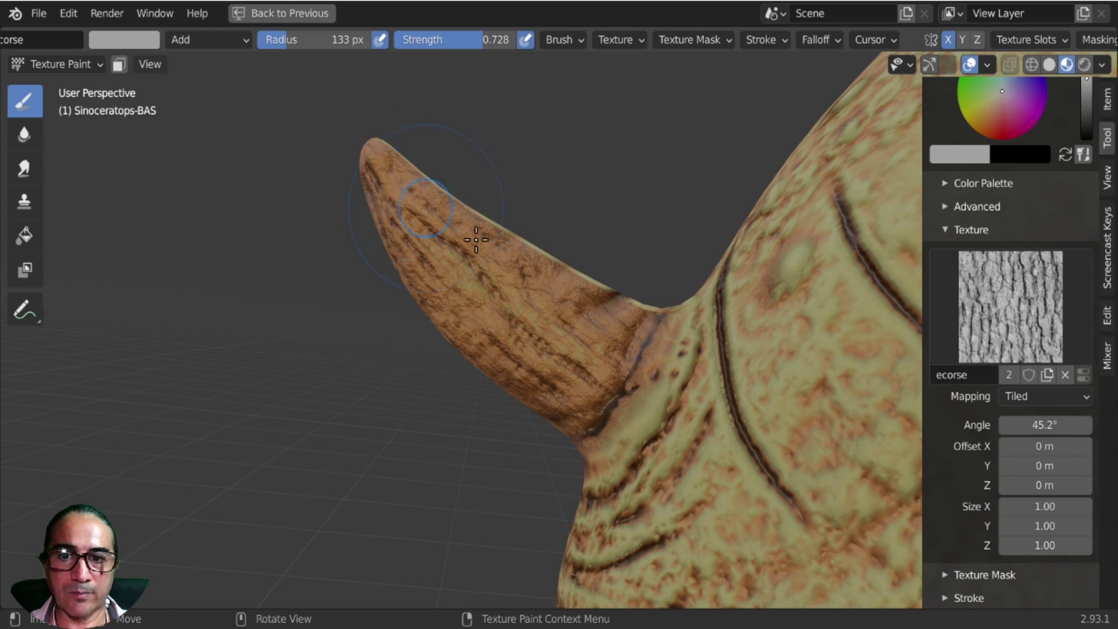
{"action": "mouse_move", "coordinate": [597, 326]}
{"action": "left_mouse_down"}
{"action": "mouse_move", "coordinate": [623, 291]}
{"action": "mouse_move", "coordinate": [569, 310]}
{"action": "mouse_move", "coordinate": [527, 250]}
{"action": "mouse_move", "coordinate": [423, 226]}
{"action": "left_mouse_up"}
Try the A-Ecorse animale brush and review its ecorseanimal texture and mapping settings.
{"action": "mouse_move", "coordinate": [495, 337]}
{"action": "middle_mouse_down"}
{"action": "mouse_move", "coordinate": [587, 293]}
{"action": "mouse_move", "coordinate": [600, 264]}
{"action": "mouse_move", "coordinate": [644, 291]}
{"action": "mouse_move", "coordinate": [656, 261]}
{"action": "mouse_move", "coordinate": [615, 343]}
{"action": "mouse_move", "coordinate": [494, 250]}
{"action": "middle_mouse_up"}
{"action": "scroll", "coordinate": [495, 250], "scroll_direction": "down", "scroll_amount": 3}
{"action": "scroll", "coordinate": [619, 320], "scroll_direction": "down", "scroll_amount": 3}
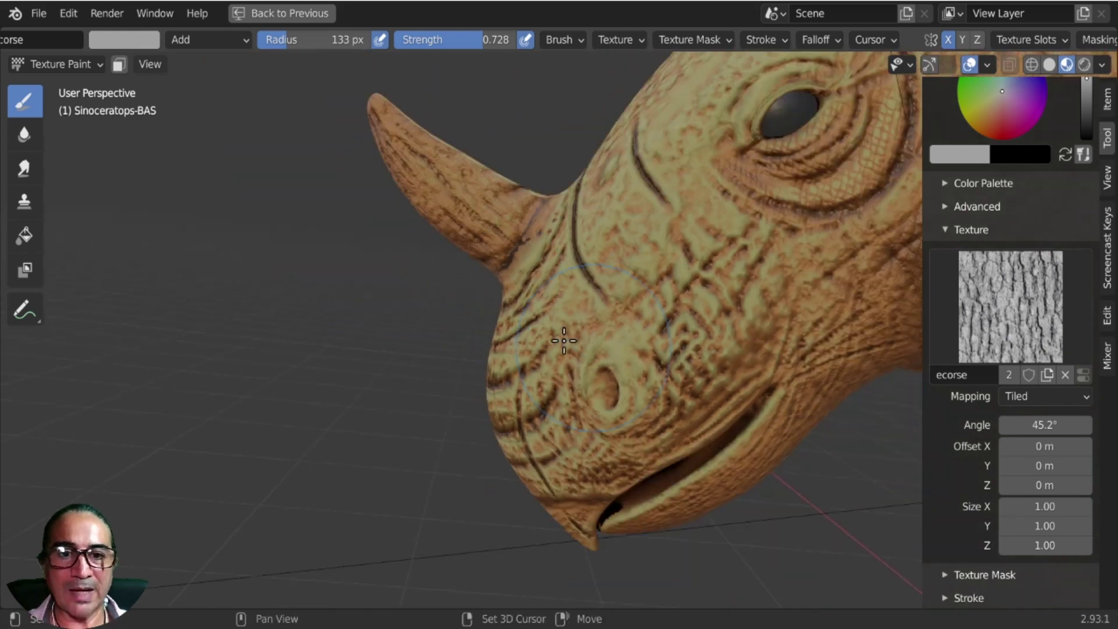
{"action": "middle_click_drag", "start_coordinate": [574, 329], "coordinate": [338, 402]}
{"action": "middle_click_drag", "start_coordinate": [510, 278], "coordinate": [518, 307], "text": "ctrl"}
{"action": "left_click", "coordinate": [1037, 316]}
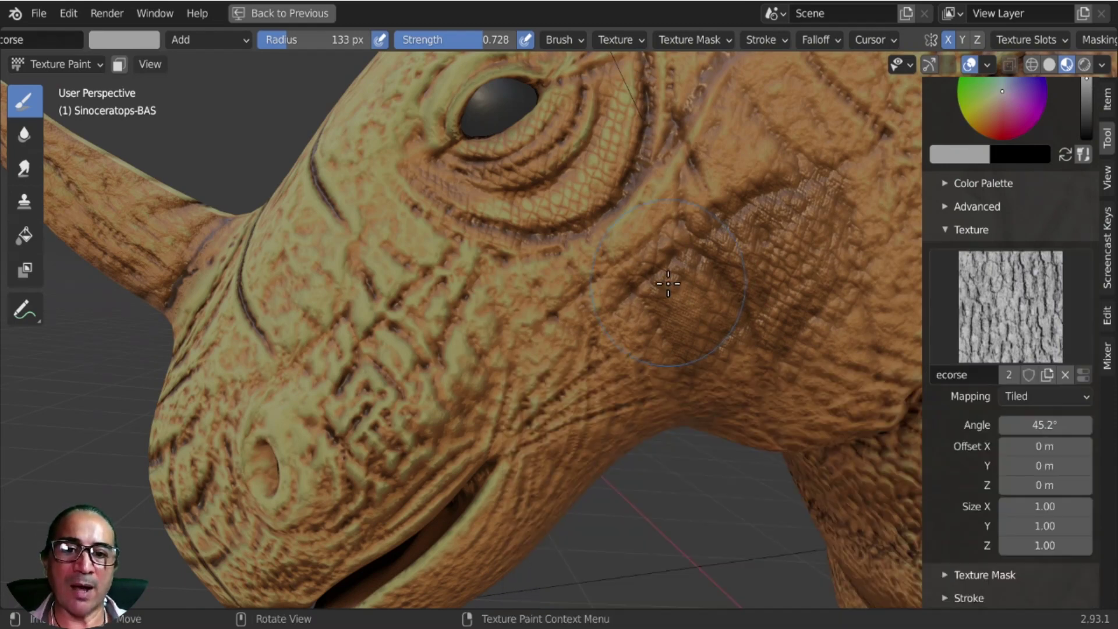
{"action": "scroll", "coordinate": [1028, 305], "scroll_direction": "up", "scroll_amount": 12}
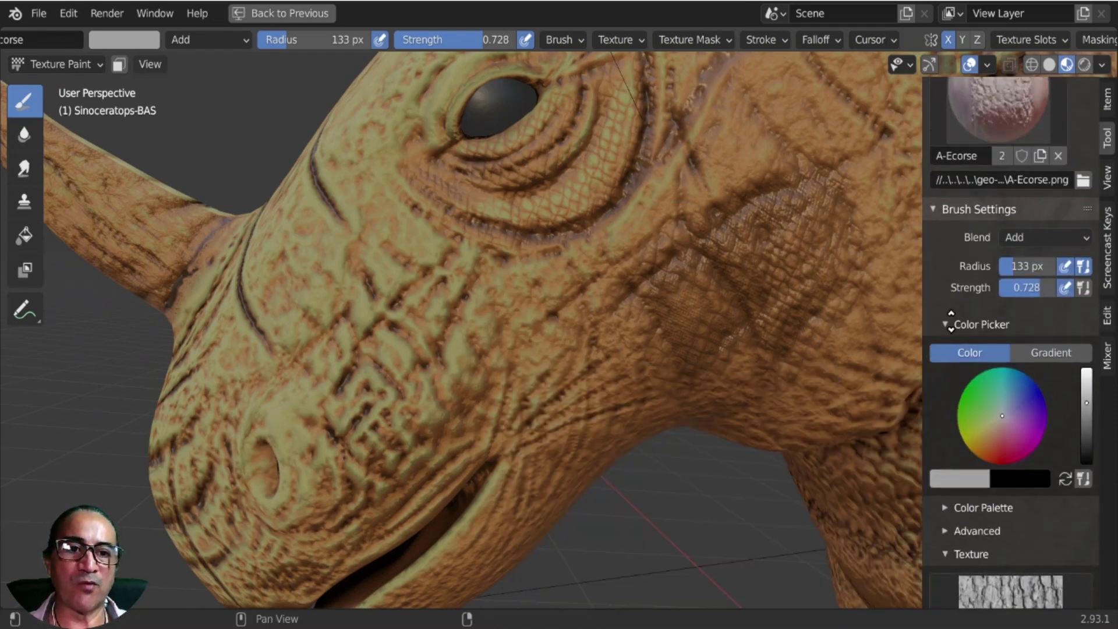
{"action": "left_click", "coordinate": [991, 281]}
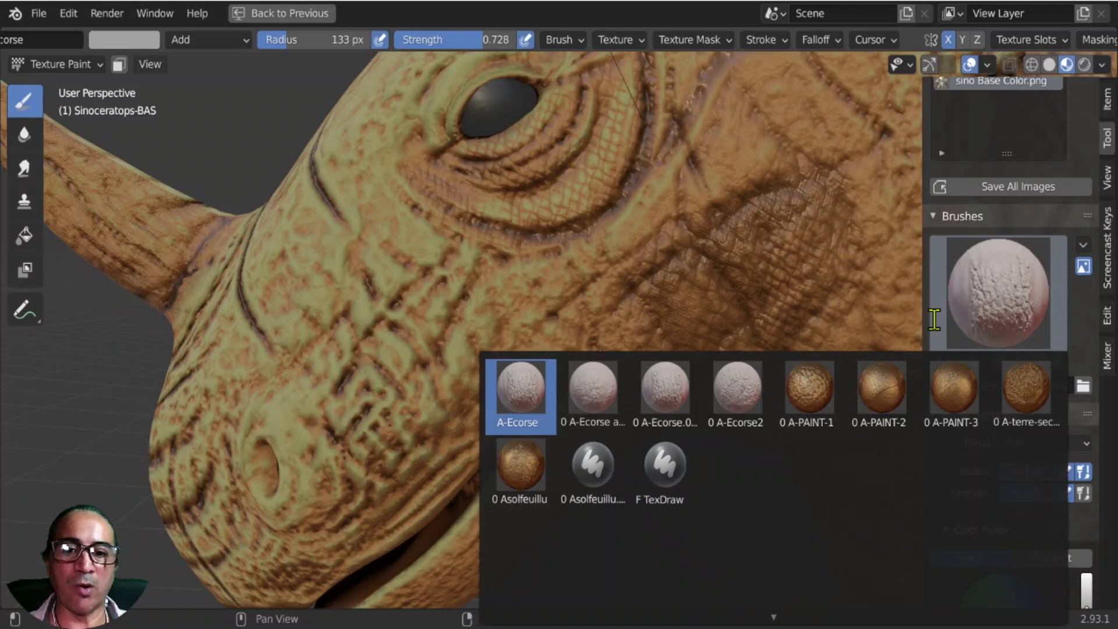
{"action": "left_click", "coordinate": [591, 396]}
{"action": "scroll", "coordinate": [1008, 483], "scroll_direction": "down", "scroll_amount": 15}
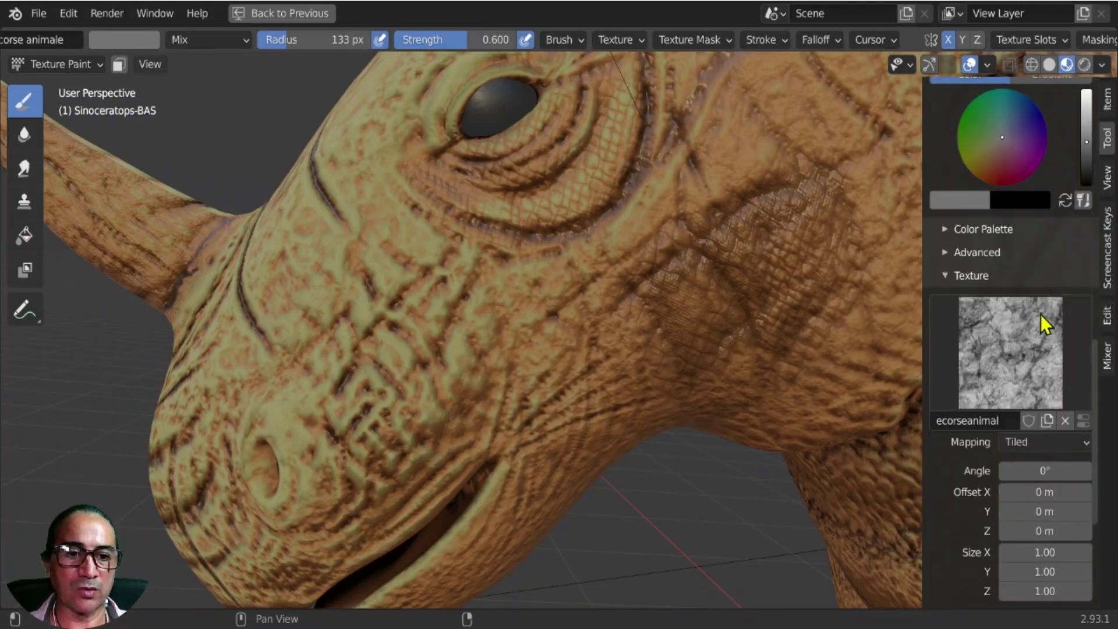
{"action": "scroll", "coordinate": [1011, 424], "scroll_direction": "up", "scroll_amount": 3}
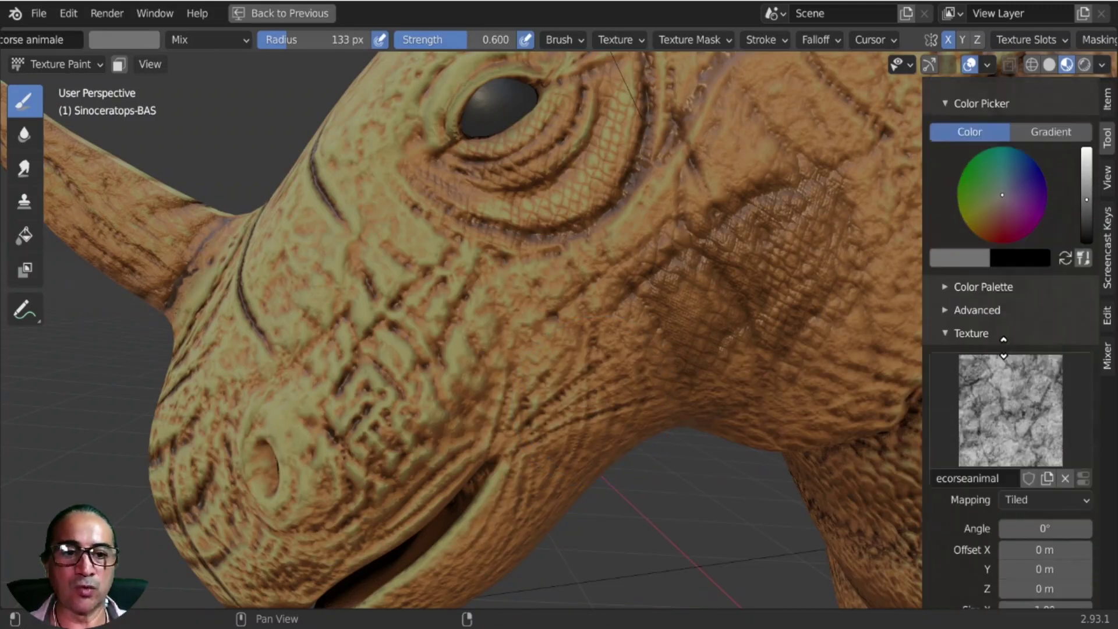
{"action": "scroll", "coordinate": [1016, 326], "scroll_direction": "down", "scroll_amount": 5}
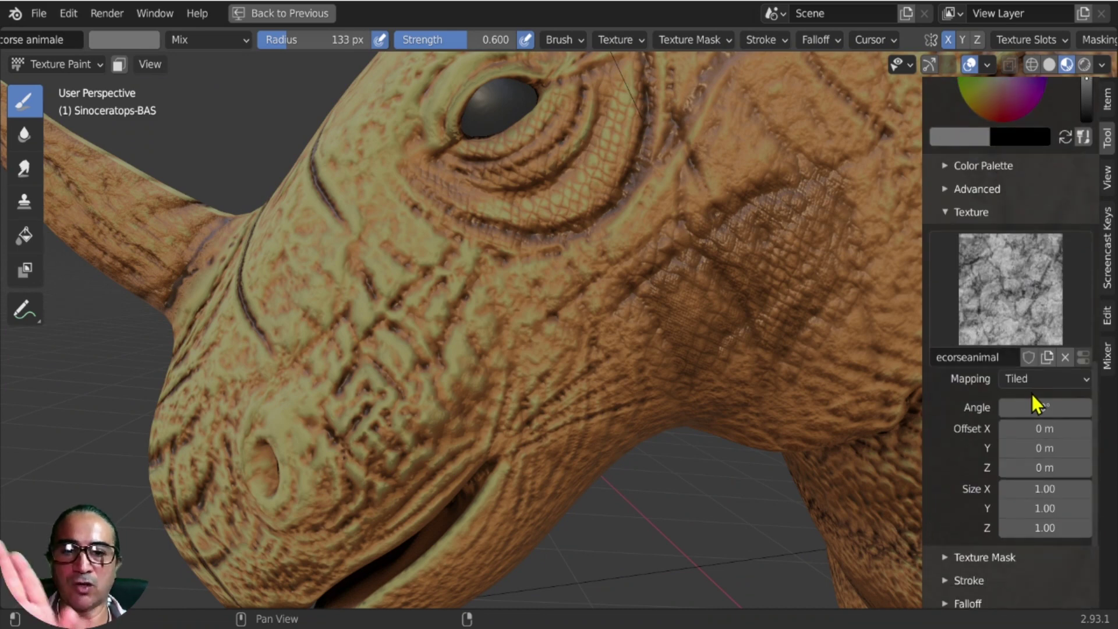
Select the A-Ecorse.001 brush and paint bark grain in Mix mode over the cheek between the eye and the mouth.
{"action": "scroll", "coordinate": [1002, 210], "scroll_direction": "up", "scroll_amount": 15}
{"action": "left_click", "coordinate": [991, 216]}
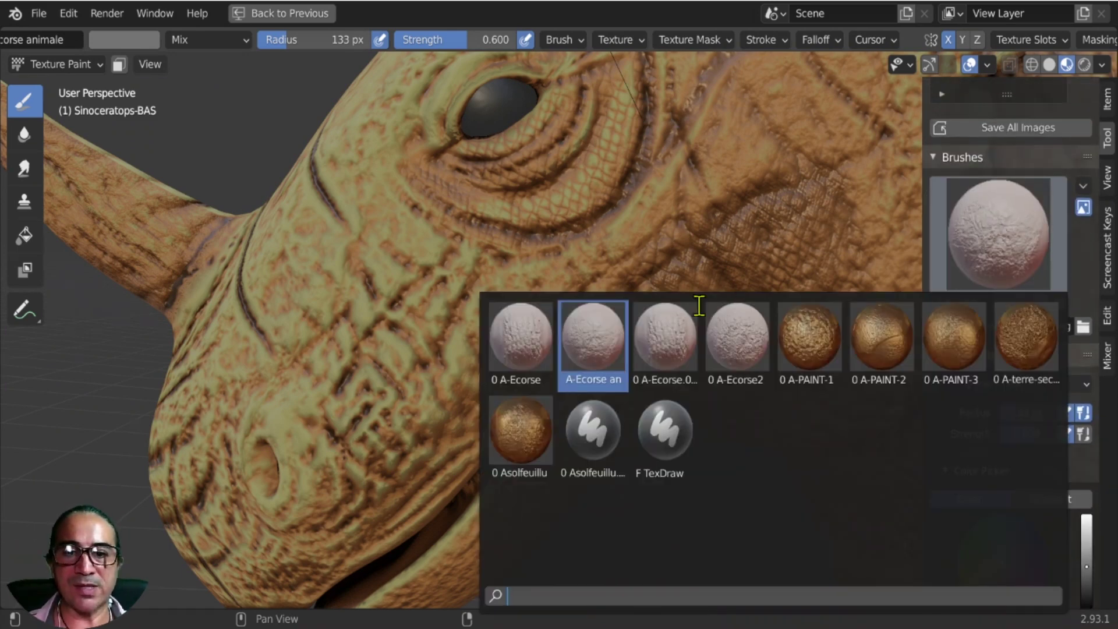
{"action": "left_click", "coordinate": [664, 332]}
{"action": "scroll", "coordinate": [1020, 233], "scroll_direction": "down", "scroll_amount": 5}
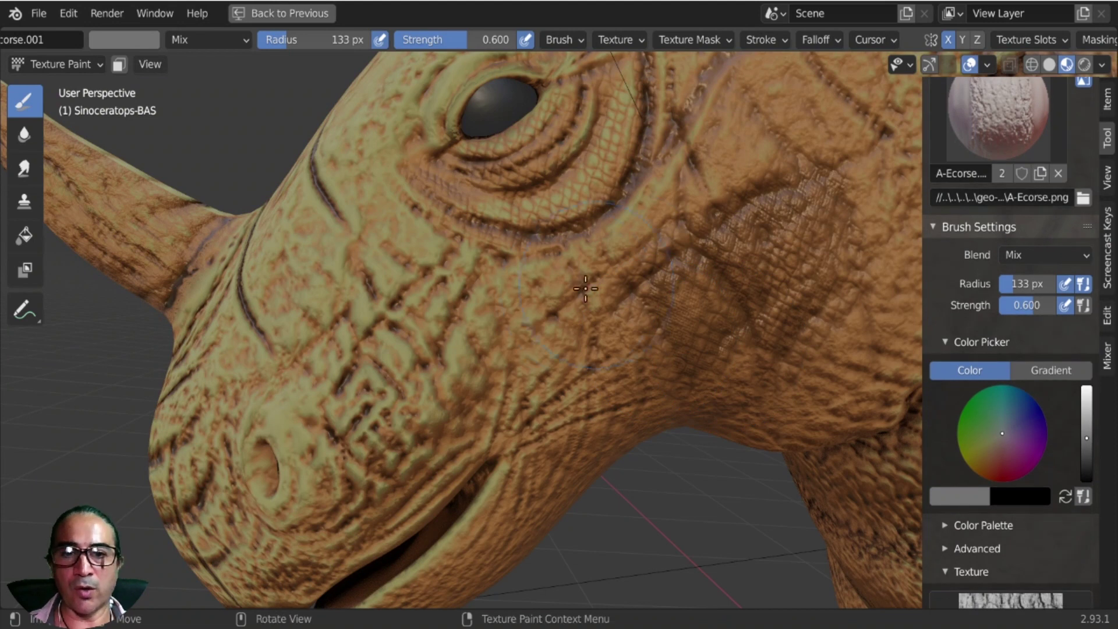
{"action": "left_click", "coordinate": [644, 237]}
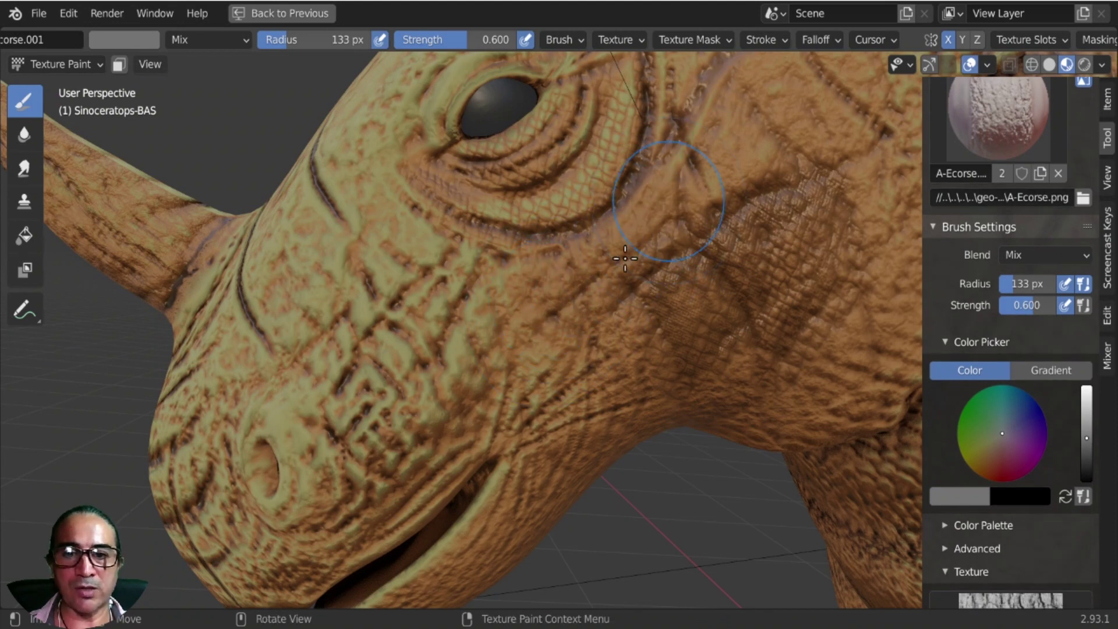
{"action": "mouse_move", "coordinate": [579, 382]}
{"action": "left_mouse_down"}
{"action": "mouse_move", "coordinate": [489, 361]}
{"action": "mouse_move", "coordinate": [417, 324]}
{"action": "mouse_move", "coordinate": [373, 443]}
{"action": "mouse_move", "coordinate": [348, 466]}
{"action": "mouse_move", "coordinate": [577, 383]}
{"action": "left_mouse_up"}
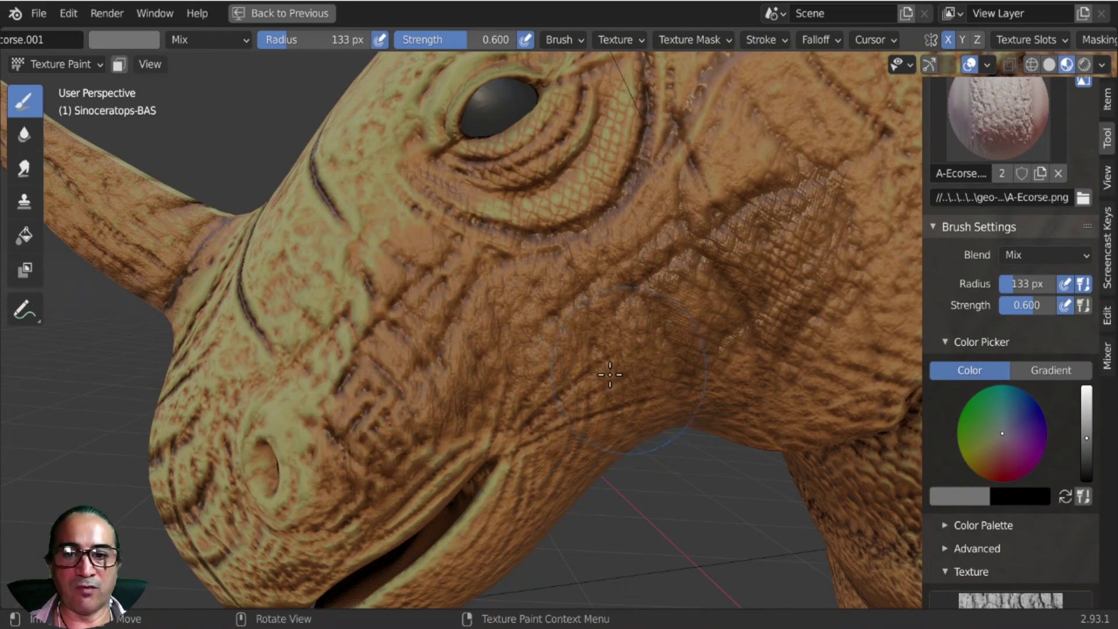
Try the brush's Add blend mode, set it to Multiply and examine the bark grain on the cheek up close.
{"action": "left_click", "coordinate": [210, 39]}
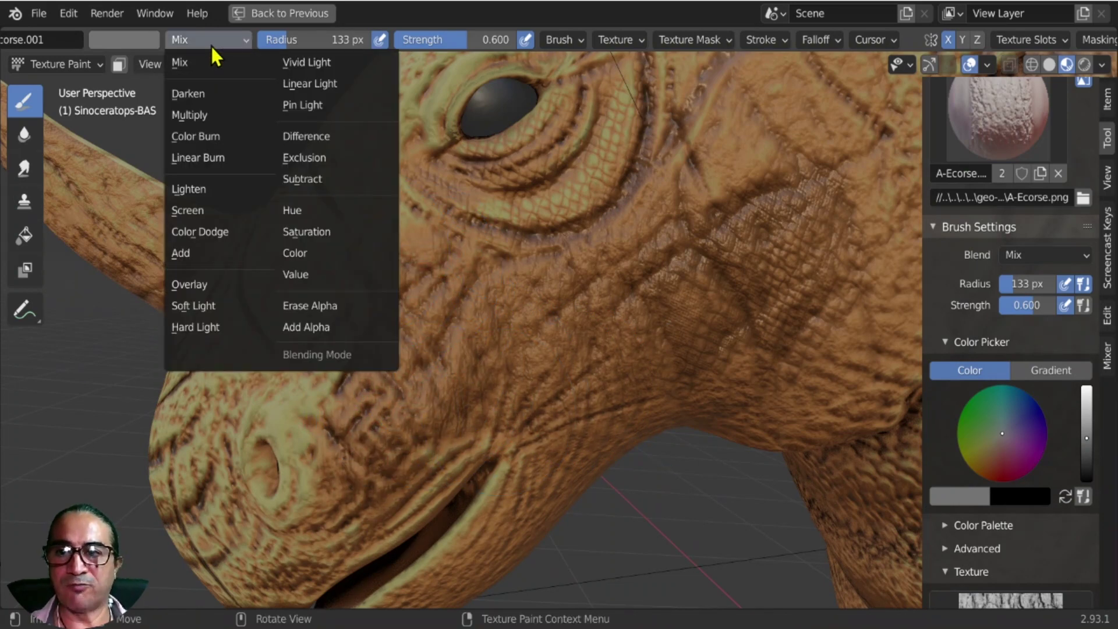
{"action": "left_click", "coordinate": [188, 254]}
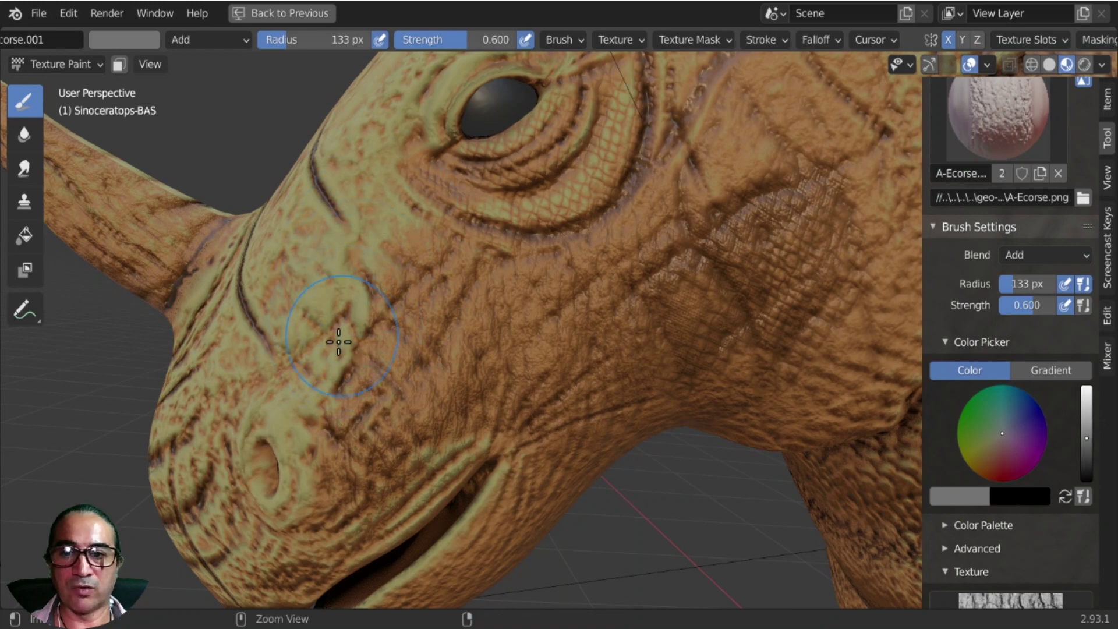
{"action": "left_click", "coordinate": [186, 41]}
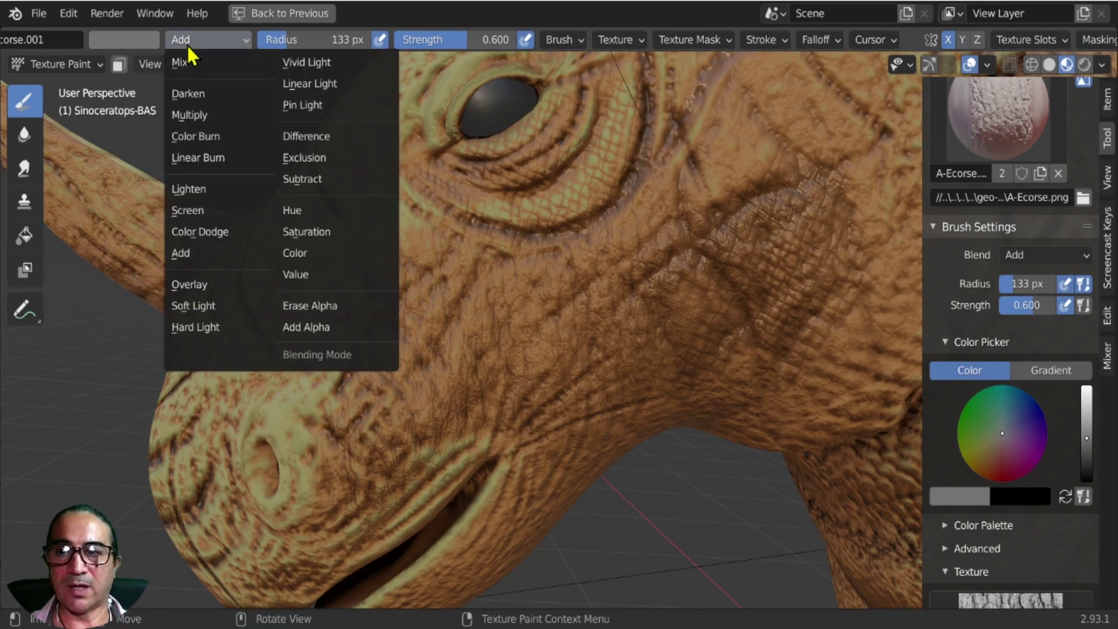
{"action": "left_click", "coordinate": [217, 116]}
{"action": "scroll", "coordinate": [963, 245], "scroll_direction": "down", "scroll_amount": 8}
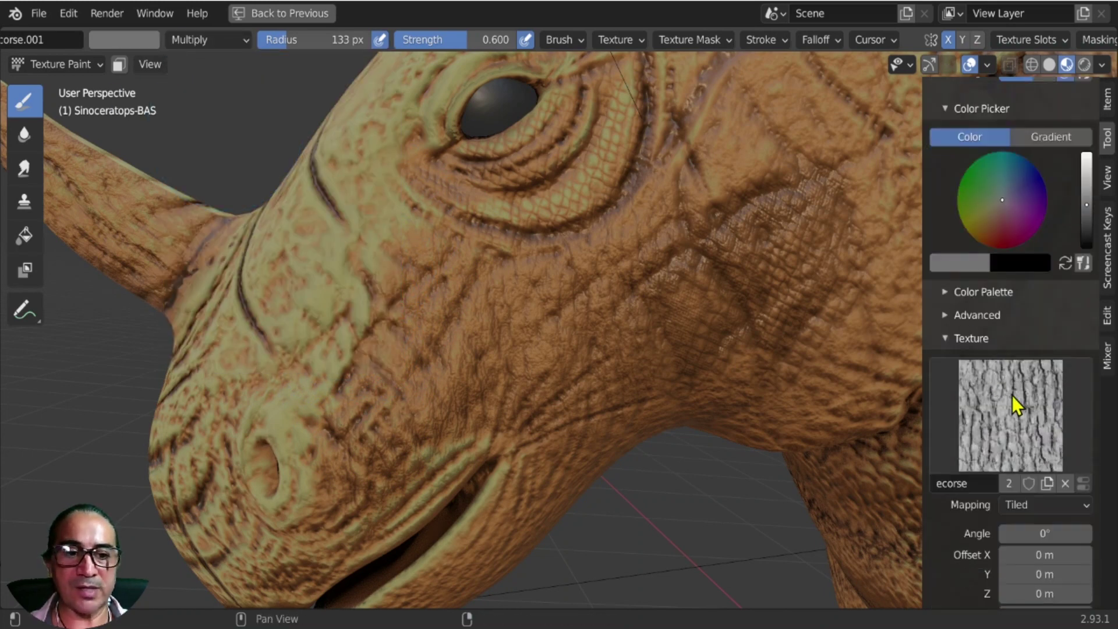
{"action": "scroll", "coordinate": [990, 233], "scroll_direction": "up", "scroll_amount": 10}
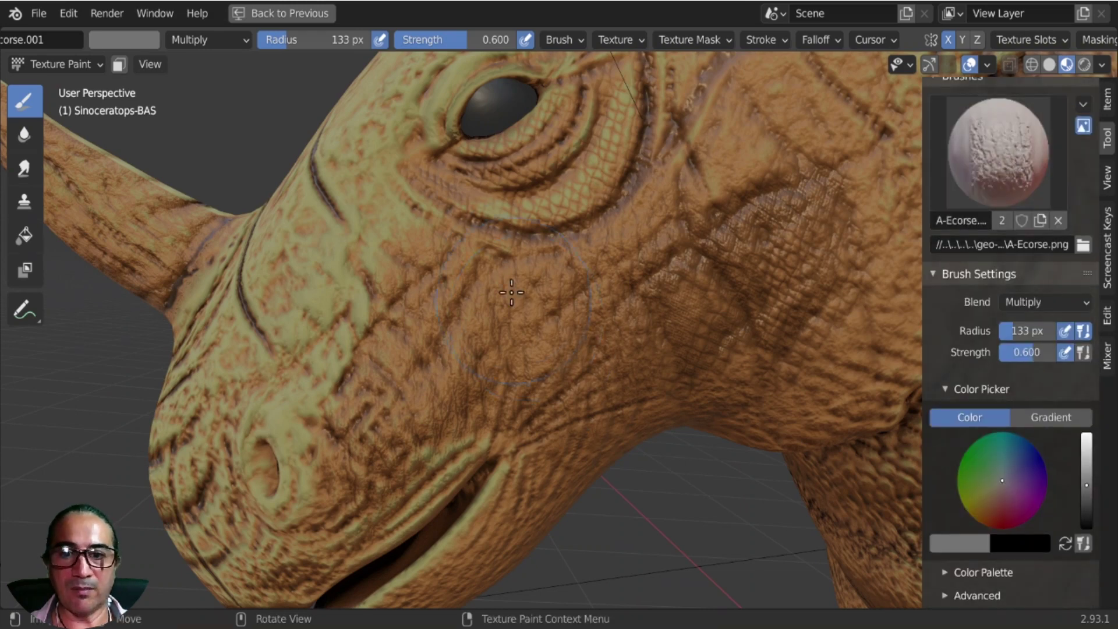
{"action": "scroll", "coordinate": [512, 282], "scroll_direction": "up", "scroll_amount": 6}
{"action": "middle_click_drag", "start_coordinate": [581, 230], "coordinate": [516, 272], "text": "ctrl"}
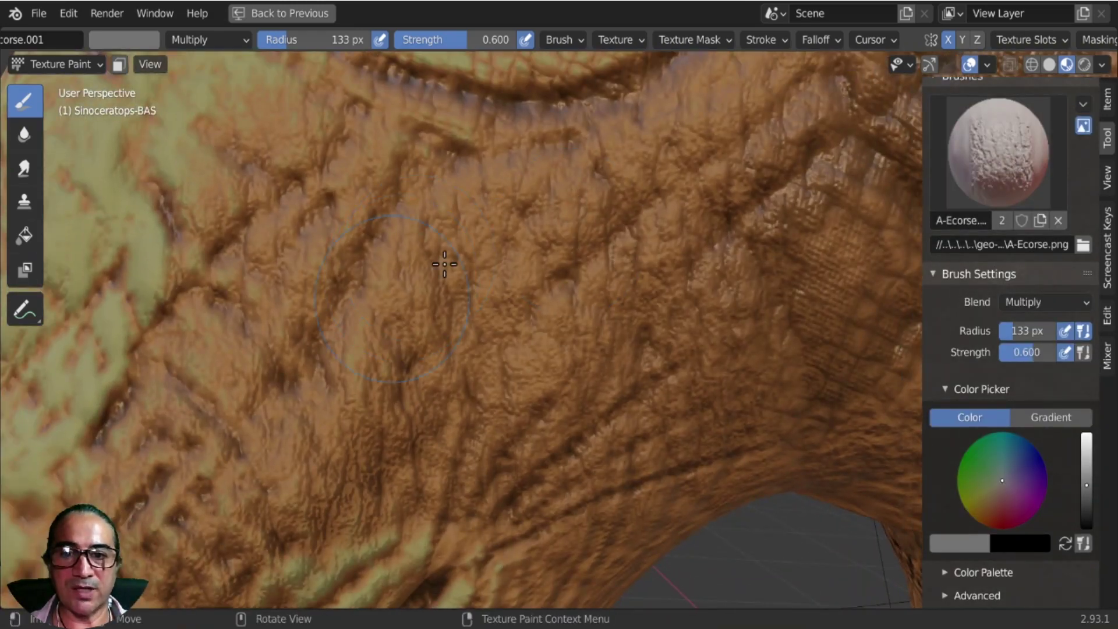
{"action": "middle_click_drag", "start_coordinate": [623, 218], "coordinate": [588, 335], "text": "ctrl"}
Select the A-Ecorse2 brush and paint its cracked texture over the face between the eye, nostril and mouth.
{"action": "left_click", "coordinate": [987, 147]}
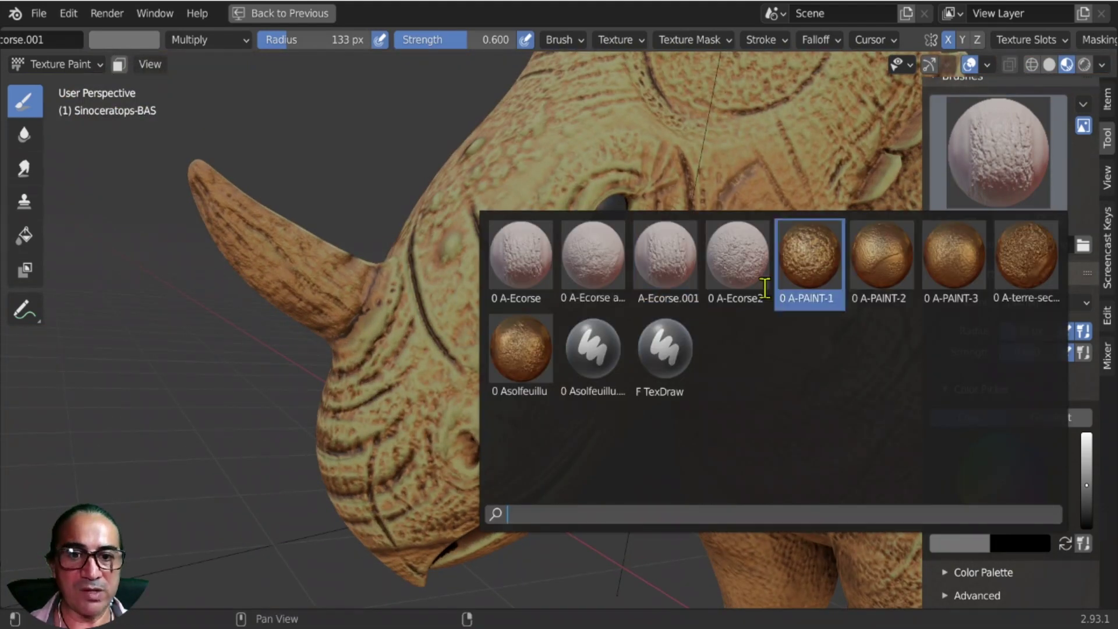
{"action": "left_click", "coordinate": [745, 261]}
{"action": "scroll", "coordinate": [979, 376], "scroll_direction": "down", "scroll_amount": 5}
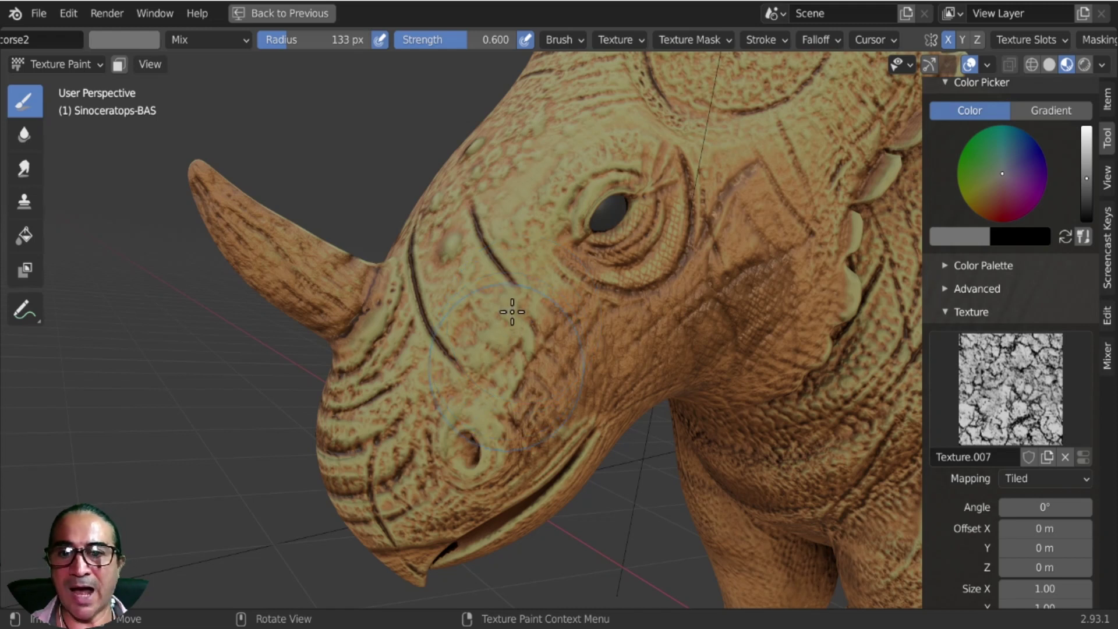
{"action": "left_click_drag", "start_coordinate": [512, 312], "coordinate": [483, 353]}
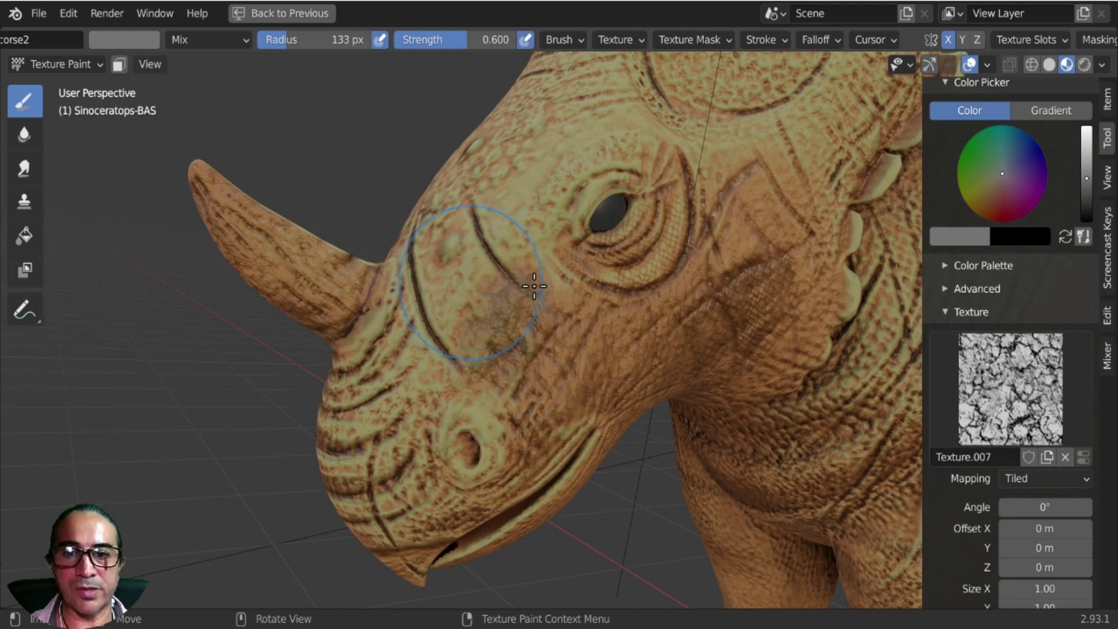
{"action": "mouse_move", "coordinate": [571, 341]}
{"action": "left_mouse_down"}
{"action": "mouse_move", "coordinate": [630, 332]}
{"action": "mouse_move", "coordinate": [633, 343]}
{"action": "left_mouse_up"}
{"action": "middle_click_drag", "start_coordinate": [583, 348], "coordinate": [515, 342]}
{"action": "scroll", "coordinate": [515, 342], "scroll_direction": "up", "scroll_amount": 2}
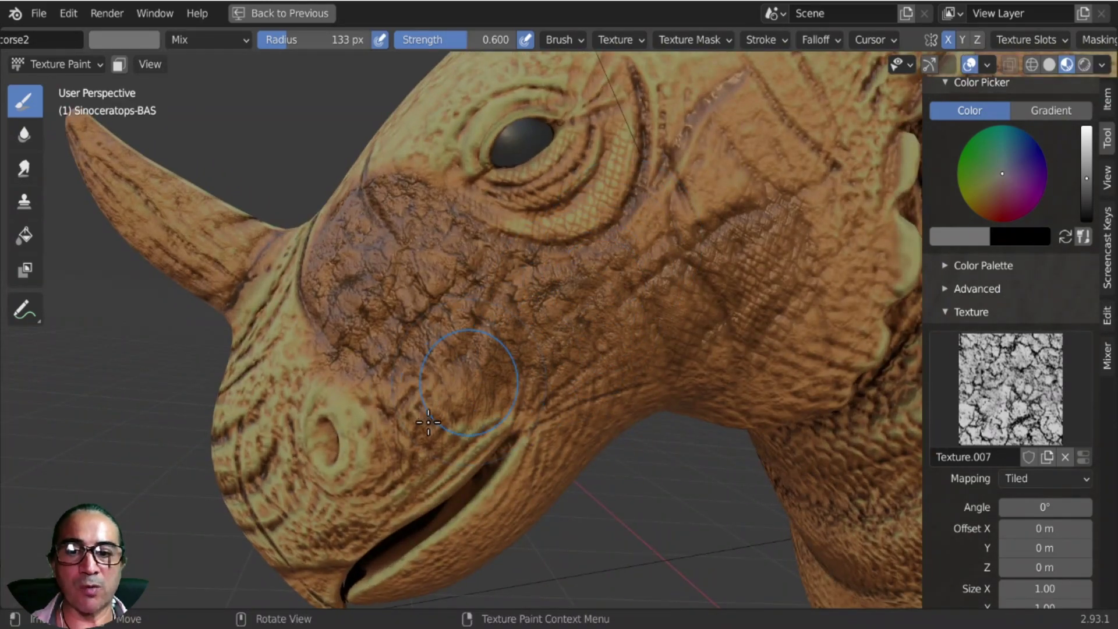
Lighten the brush colour to a pale grey and paint the cracked texture across the snout above the nostril.
{"action": "left_click", "coordinate": [155, 44]}
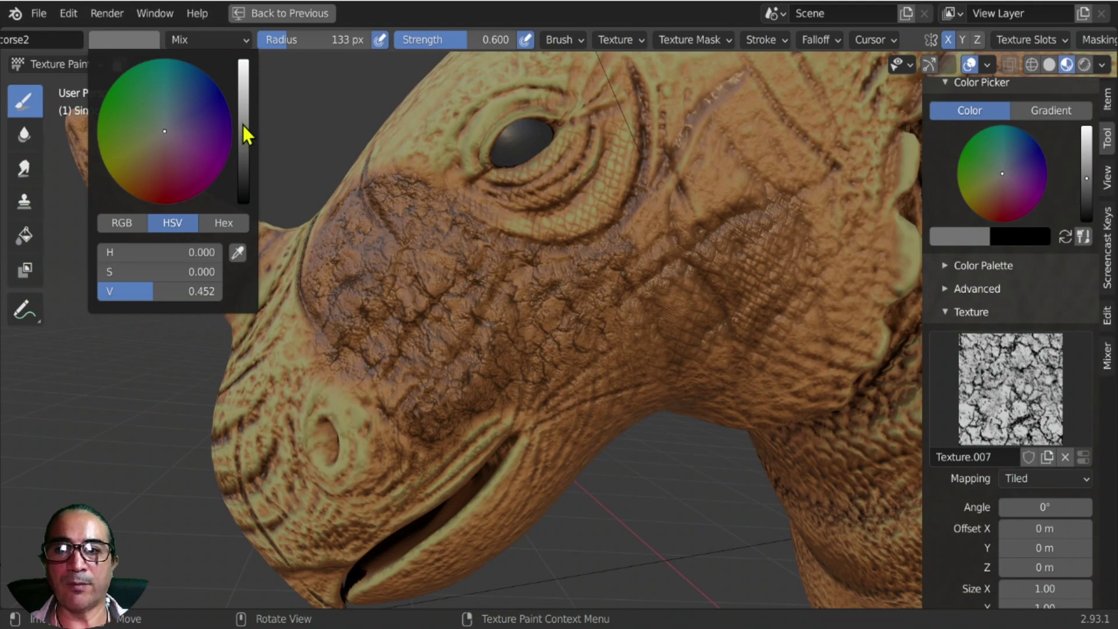
{"action": "left_click_drag", "start_coordinate": [243, 134], "coordinate": [243, 93]}
{"action": "mouse_move", "coordinate": [513, 314]}
{"action": "middle_mouse_down"}
{"action": "mouse_move", "coordinate": [559, 320]}
{"action": "mouse_move", "coordinate": [452, 332]}
{"action": "middle_mouse_up"}
{"action": "mouse_move", "coordinate": [474, 292]}
{"action": "left_mouse_down"}
{"action": "mouse_move", "coordinate": [431, 376]}
{"action": "mouse_move", "coordinate": [349, 396]}
{"action": "mouse_move", "coordinate": [399, 373]}
{"action": "left_mouse_up"}
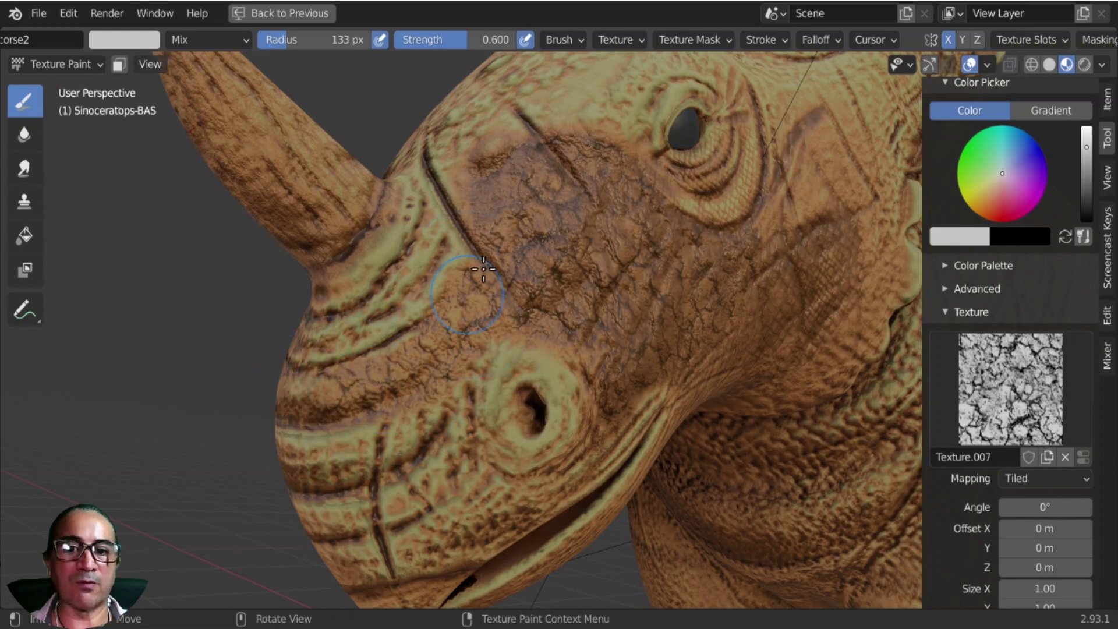
{"action": "mouse_move", "coordinate": [484, 269]}
{"action": "left_mouse_down"}
{"action": "mouse_move", "coordinate": [495, 233]}
{"action": "mouse_move", "coordinate": [539, 239]}
{"action": "left_mouse_up"}
{"action": "mouse_move", "coordinate": [539, 239]}
{"action": "middle_mouse_down"}
{"action": "mouse_move", "coordinate": [481, 345]}
{"action": "mouse_move", "coordinate": [418, 376]}
{"action": "middle_mouse_up"}
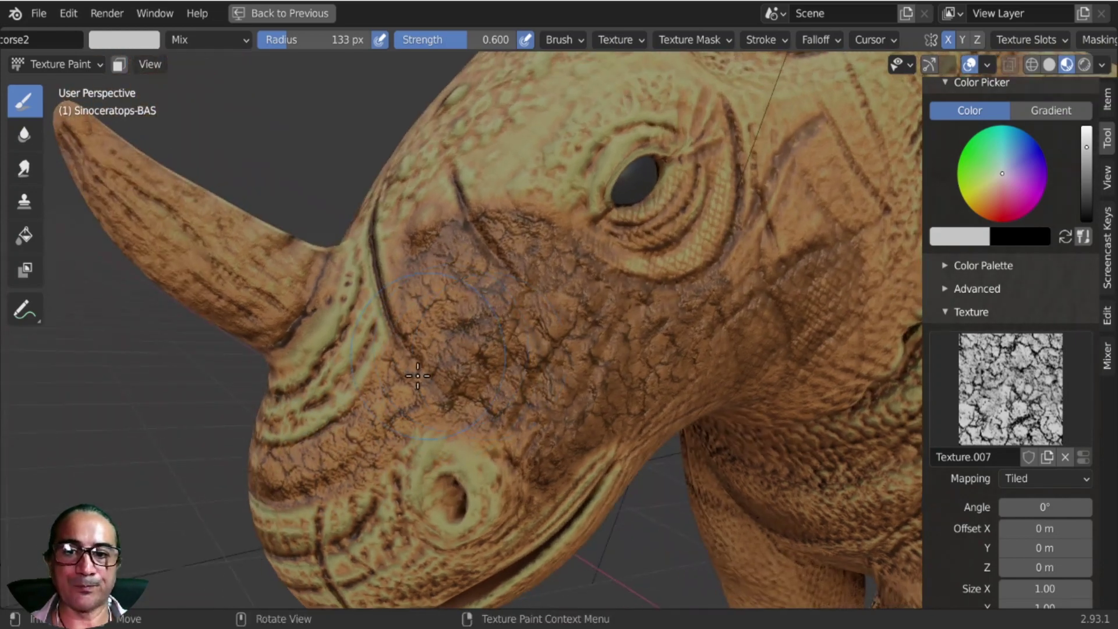
Extend the cracked skin texture over the snout folds, the area in front of the eye and the cheek below it.
{"action": "mouse_move", "coordinate": [493, 282]}
{"action": "left_mouse_down"}
{"action": "mouse_move", "coordinate": [554, 149]}
{"action": "mouse_move", "coordinate": [581, 125]}
{"action": "mouse_move", "coordinate": [460, 221]}
{"action": "mouse_move", "coordinate": [419, 282]}
{"action": "left_mouse_up"}
{"action": "left_click_drag", "start_coordinate": [362, 370], "coordinate": [333, 390]}
{"action": "mouse_move", "coordinate": [375, 295]}
{"action": "left_mouse_down"}
{"action": "mouse_move", "coordinate": [420, 224]}
{"action": "mouse_move", "coordinate": [530, 140]}
{"action": "mouse_move", "coordinate": [591, 174]}
{"action": "mouse_move", "coordinate": [589, 300]}
{"action": "left_mouse_up"}
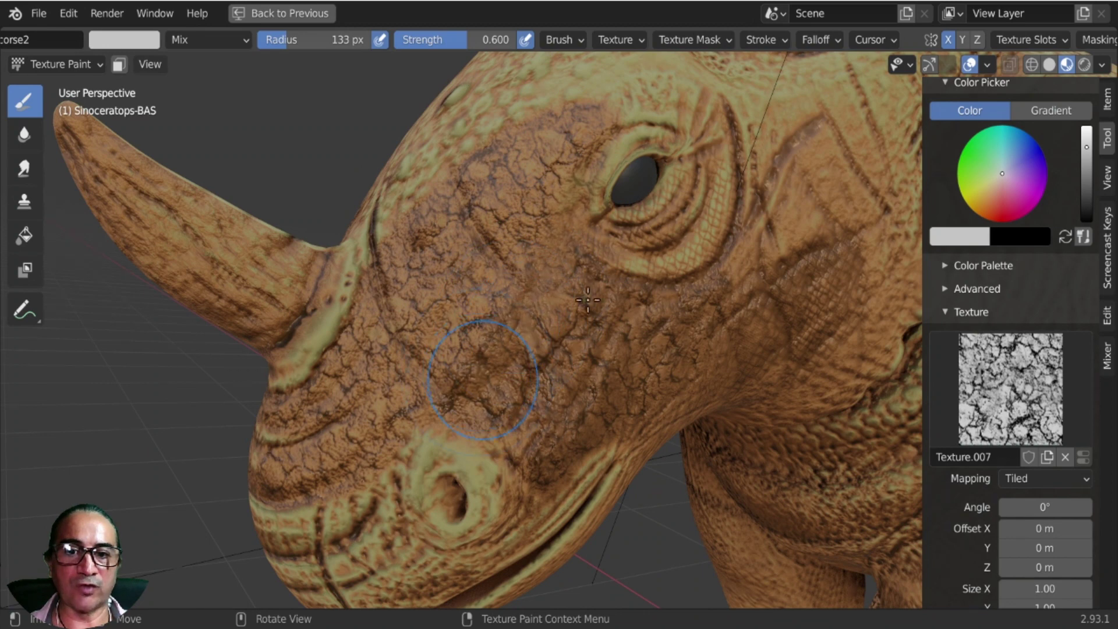
{"action": "mouse_move", "coordinate": [643, 271]}
{"action": "left_mouse_down"}
{"action": "mouse_move", "coordinate": [606, 350]}
{"action": "mouse_move", "coordinate": [559, 396]}
{"action": "mouse_move", "coordinate": [638, 329]}
{"action": "left_mouse_up"}
Switch to the A-Ecorse brush and replace its bark texture with the scale pattern Texture.010.
{"action": "middle_click_drag", "start_coordinate": [551, 370], "coordinate": [531, 231], "text": "ctrl"}
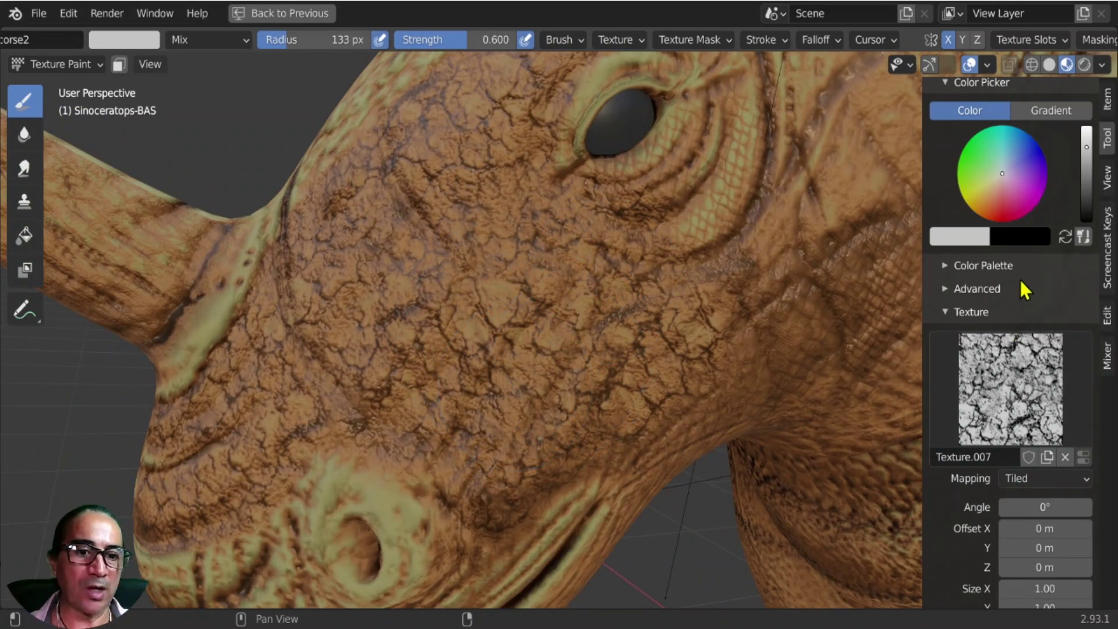
{"action": "scroll", "coordinate": [951, 287], "scroll_direction": "up", "scroll_amount": 8}
{"action": "scroll", "coordinate": [1008, 213], "scroll_direction": "up", "scroll_amount": 3}
{"action": "left_click", "coordinate": [1005, 204]}
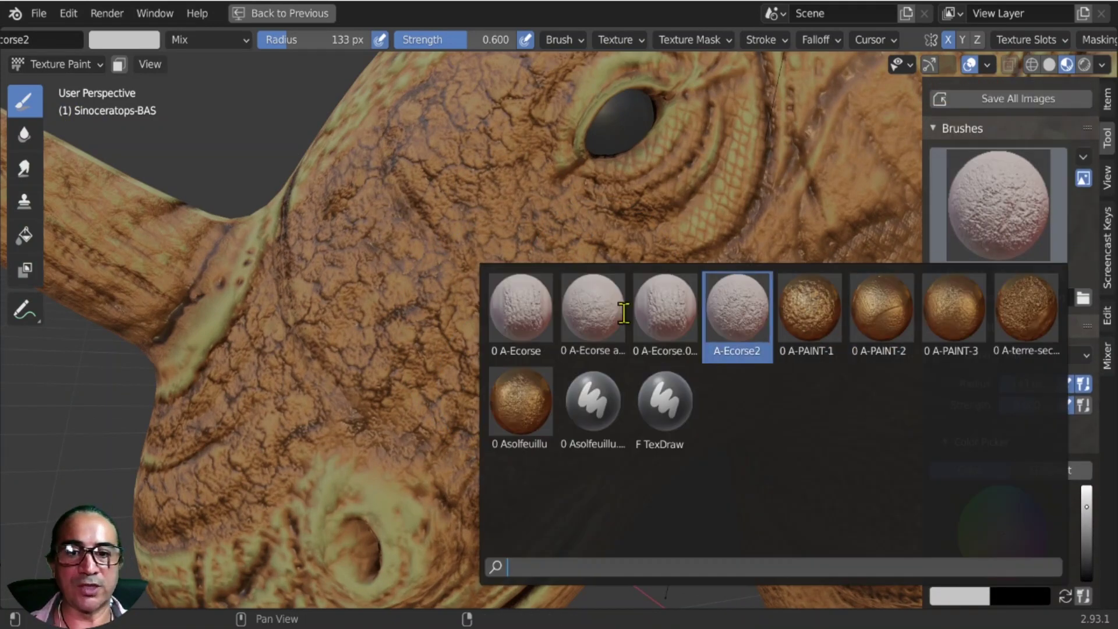
{"action": "left_click", "coordinate": [520, 305]}
{"action": "scroll", "coordinate": [1005, 431], "scroll_direction": "down", "scroll_amount": 5}
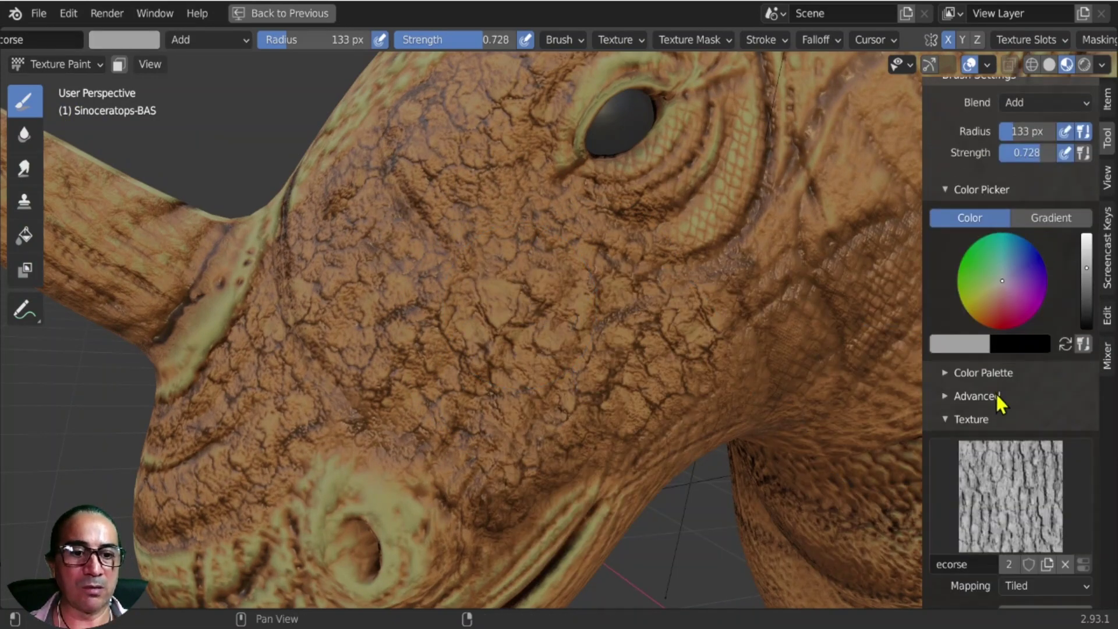
{"action": "left_click", "coordinate": [1001, 474]}
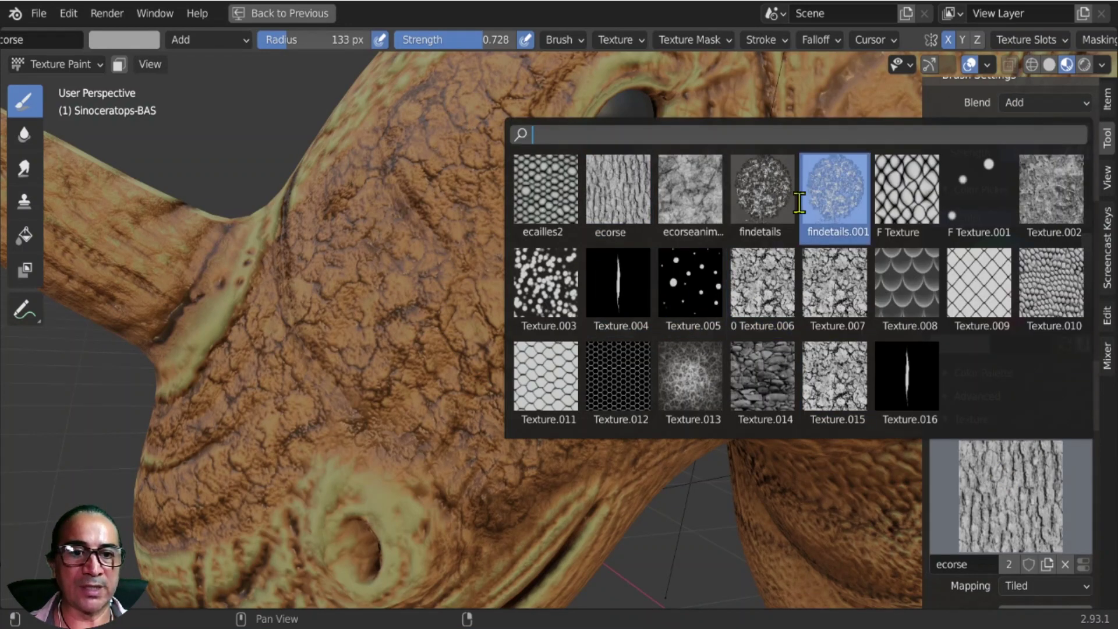
{"action": "left_click", "coordinate": [1055, 300]}
{"action": "scroll", "coordinate": [1057, 308], "scroll_direction": "down", "scroll_amount": 4}
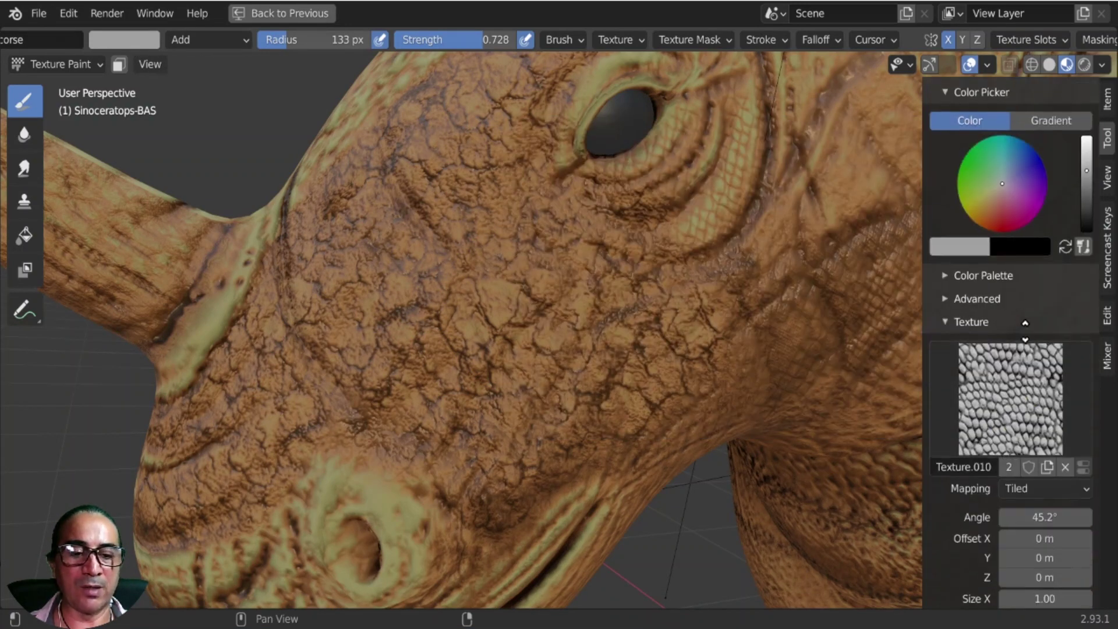
Paint a patch of Texture.010 scales on the cheek below the eye using the Add blending mode.
{"action": "middle_click_drag", "start_coordinate": [550, 321], "coordinate": [629, 343]}
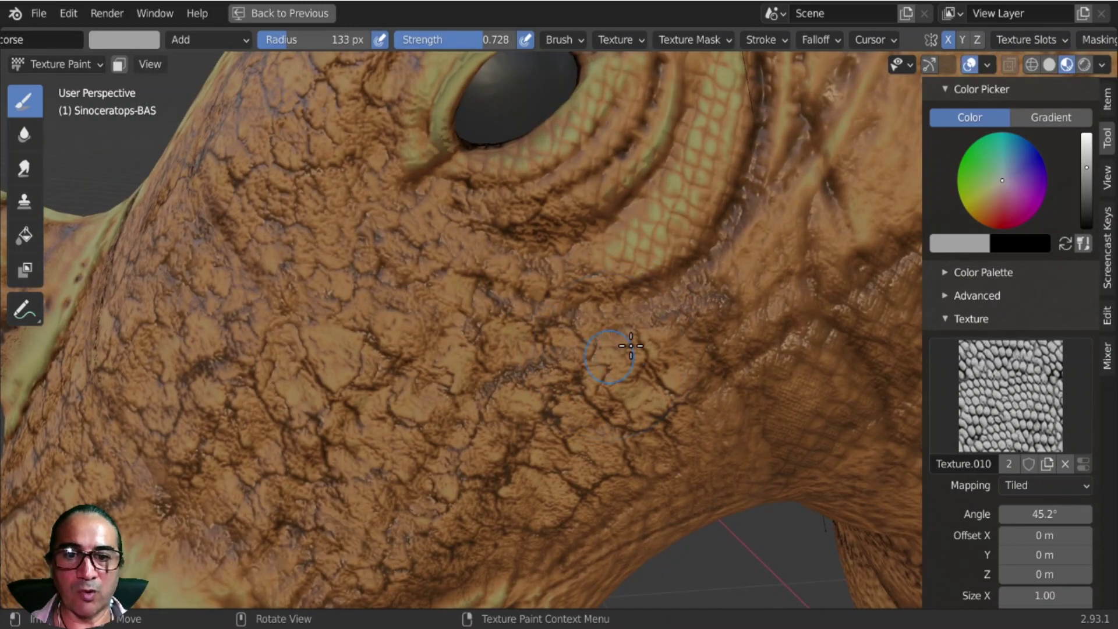
{"action": "left_click_drag", "start_coordinate": [641, 399], "coordinate": [544, 312]}
{"action": "middle_click_drag", "start_coordinate": [498, 359], "coordinate": [408, 239]}
Set the brush blending mode to Multiply and paint scales over the cracked skin across the cheek below the eye.
{"action": "left_click", "coordinate": [187, 41]}
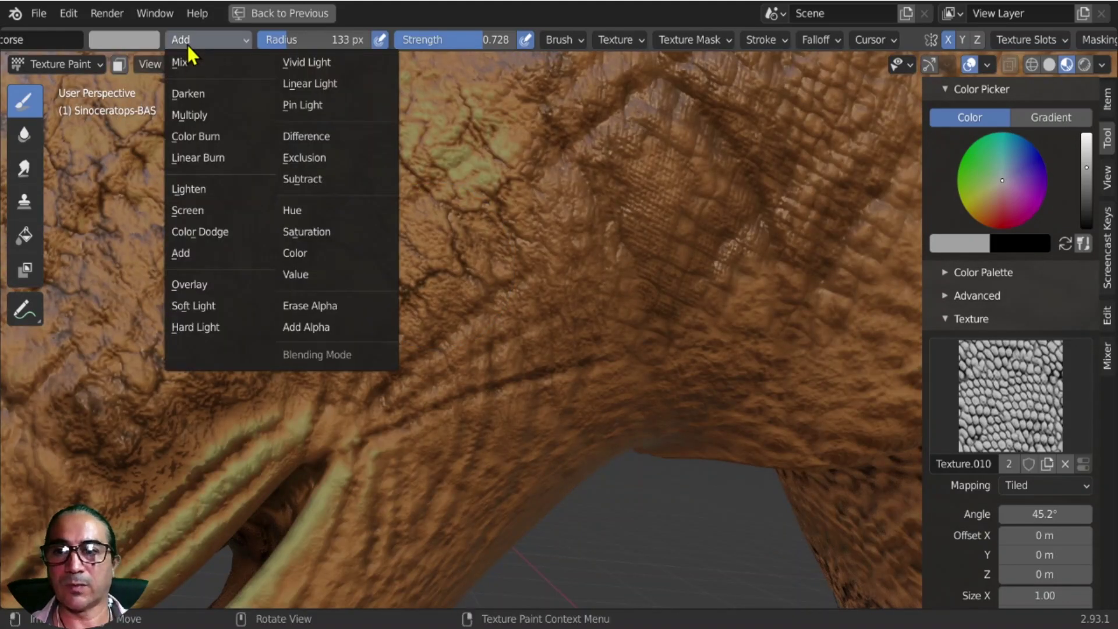
{"action": "left_click", "coordinate": [220, 115]}
{"action": "middle_click_drag", "start_coordinate": [519, 205], "coordinate": [576, 237]}
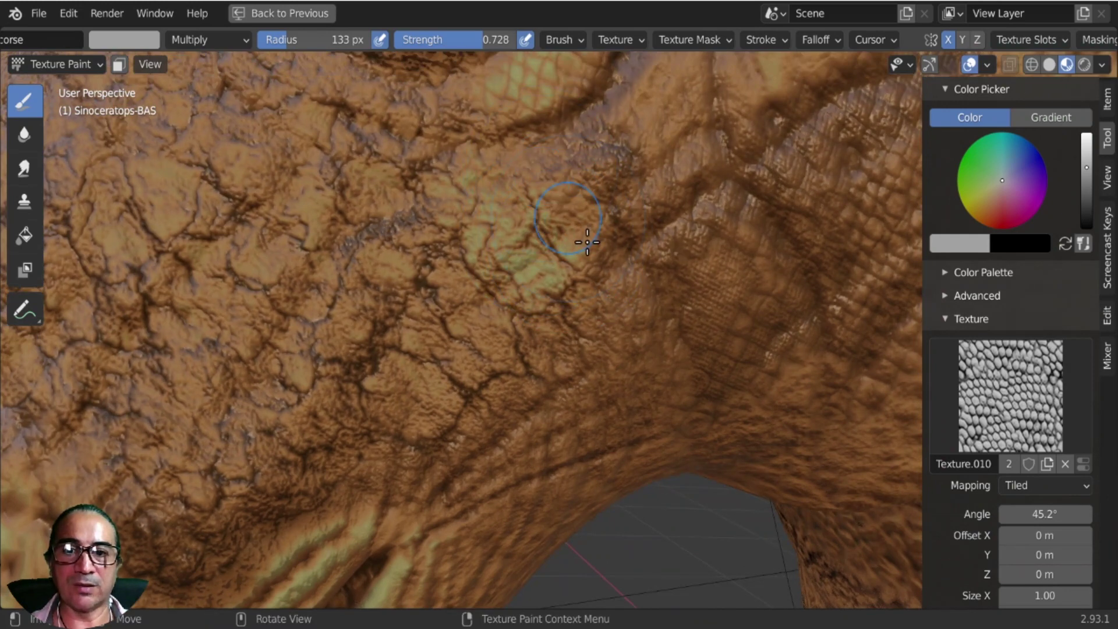
{"action": "left_click_drag", "start_coordinate": [487, 205], "coordinate": [513, 264]}
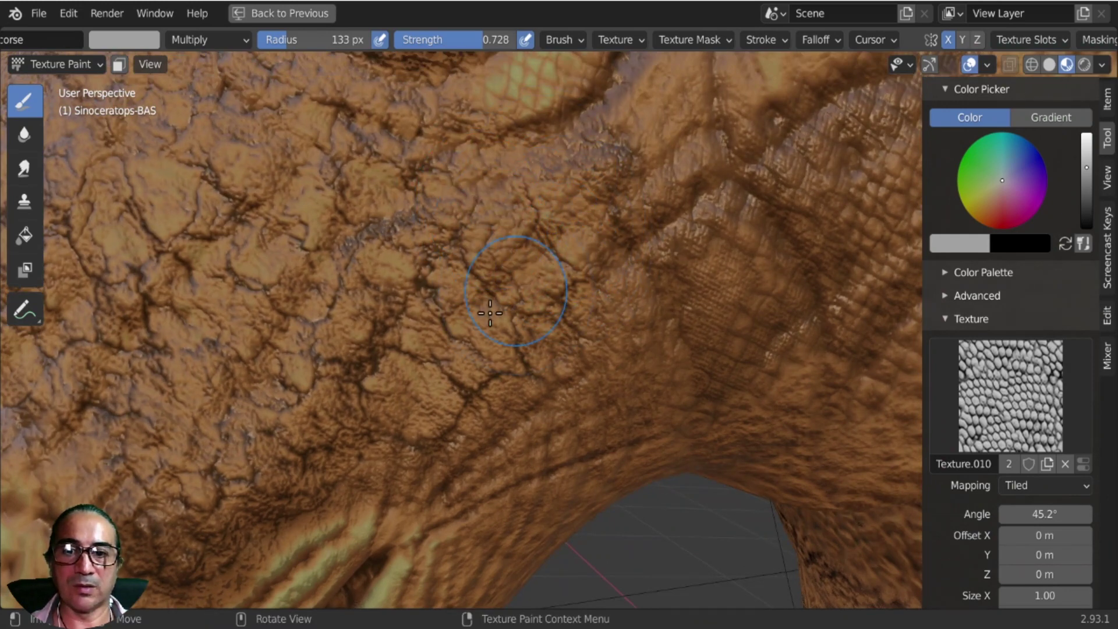
{"action": "mouse_move", "coordinate": [490, 313]}
{"action": "left_mouse_down"}
{"action": "mouse_move", "coordinate": [431, 276]}
{"action": "mouse_move", "coordinate": [367, 202]}
{"action": "left_mouse_up"}
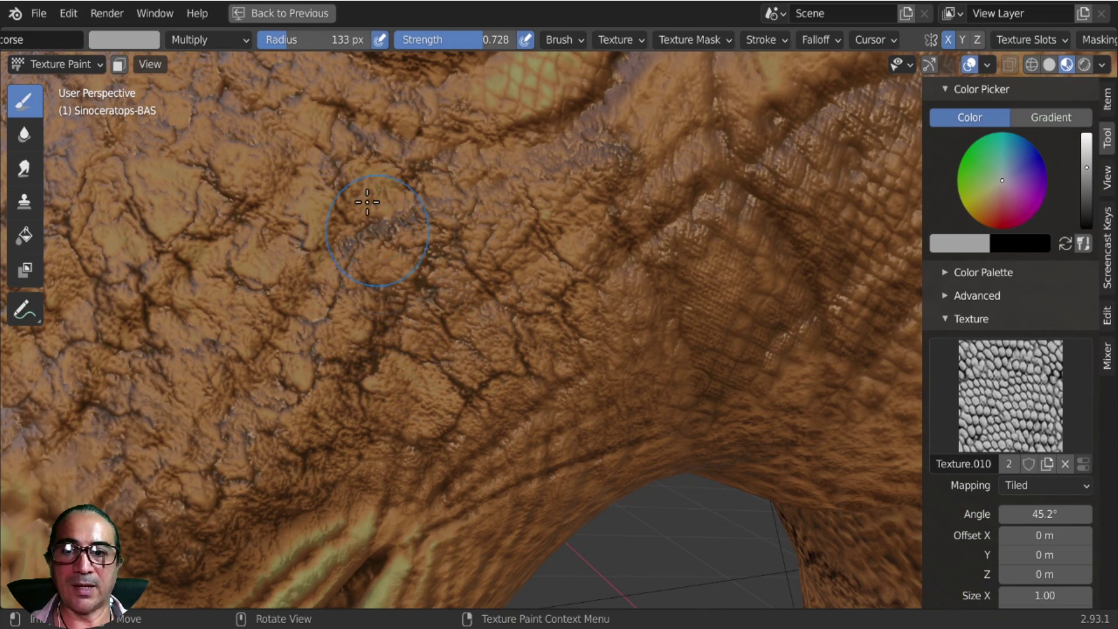
{"action": "left_click_drag", "start_coordinate": [297, 231], "coordinate": [241, 261]}
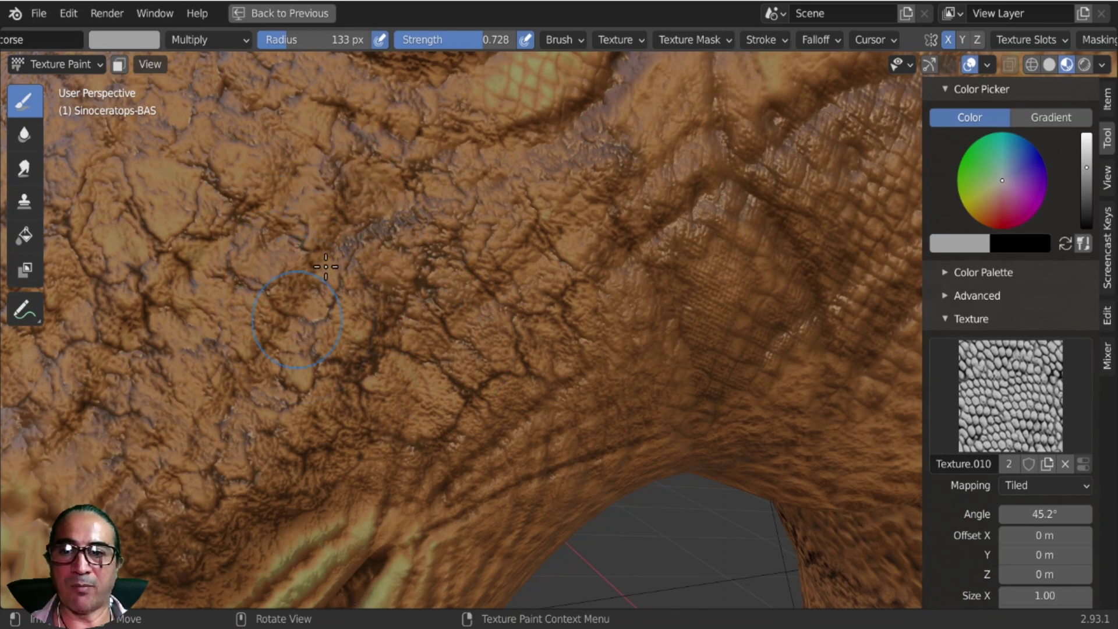
{"action": "mouse_move", "coordinate": [326, 267]}
{"action": "left_mouse_down"}
{"action": "mouse_move", "coordinate": [352, 374]}
{"action": "mouse_move", "coordinate": [470, 425]}
{"action": "mouse_move", "coordinate": [630, 256]}
{"action": "mouse_move", "coordinate": [524, 384]}
{"action": "mouse_move", "coordinate": [501, 350]}
{"action": "mouse_move", "coordinate": [529, 190]}
{"action": "left_mouse_up"}
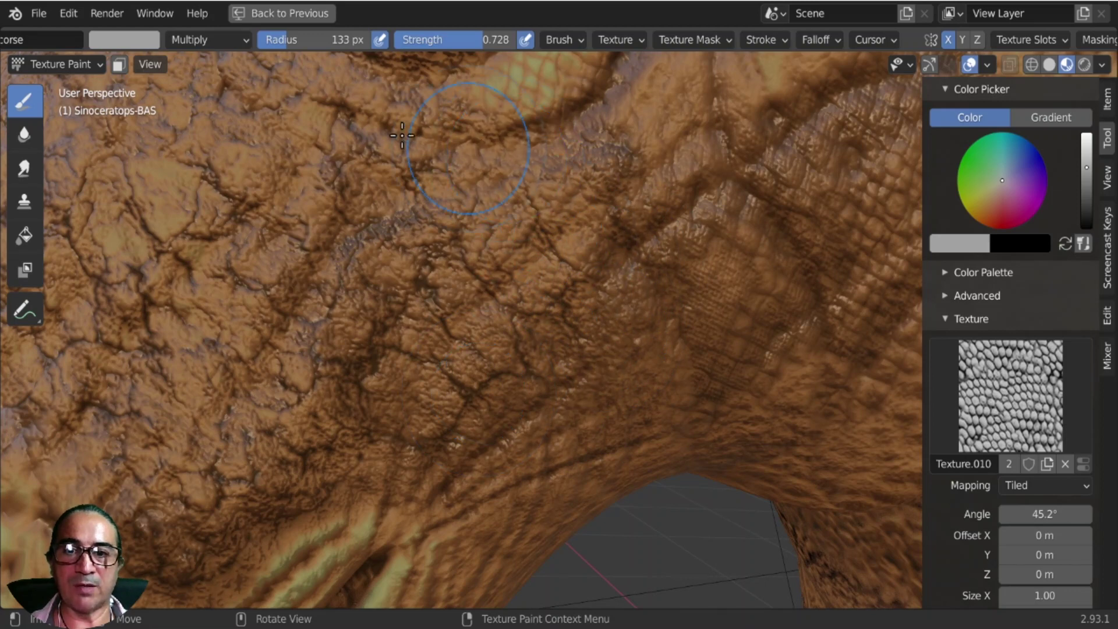
{"action": "mouse_move", "coordinate": [326, 122]}
{"action": "left_mouse_down"}
{"action": "mouse_move", "coordinate": [250, 210]}
{"action": "mouse_move", "coordinate": [326, 402]}
{"action": "mouse_move", "coordinate": [465, 415]}
{"action": "mouse_move", "coordinate": [600, 361]}
{"action": "mouse_move", "coordinate": [641, 329]}
{"action": "mouse_move", "coordinate": [545, 324]}
{"action": "mouse_move", "coordinate": [472, 273]}
{"action": "left_mouse_up"}
{"action": "mouse_move", "coordinate": [473, 273]}
{"action": "middle_mouse_down"}
{"action": "mouse_move", "coordinate": [445, 221]}
{"action": "mouse_move", "coordinate": [460, 244]}
{"action": "mouse_move", "coordinate": [484, 158]}
{"action": "mouse_move", "coordinate": [478, 170]}
{"action": "mouse_move", "coordinate": [543, 244]}
{"action": "middle_mouse_up"}
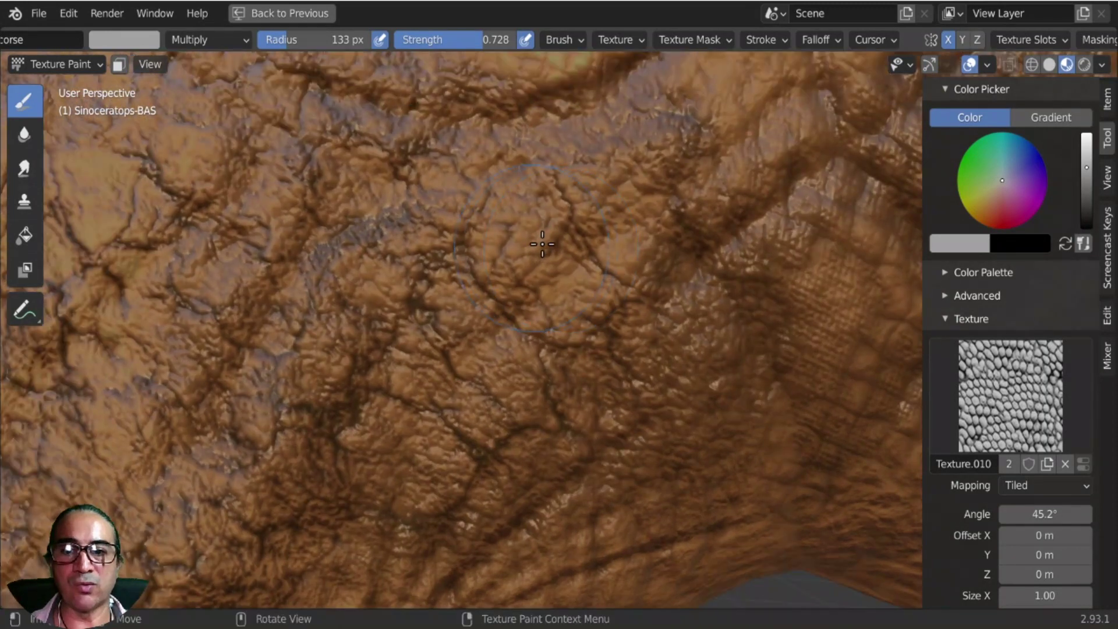
Paint scales along the upper lip, around the mouth corner and down the lower lip edge.
{"action": "mouse_move", "coordinate": [626, 302]}
{"action": "middle_mouse_down"}
{"action": "mouse_move", "coordinate": [554, 250]}
{"action": "mouse_move", "coordinate": [524, 307]}
{"action": "mouse_move", "coordinate": [524, 288]}
{"action": "middle_mouse_up"}
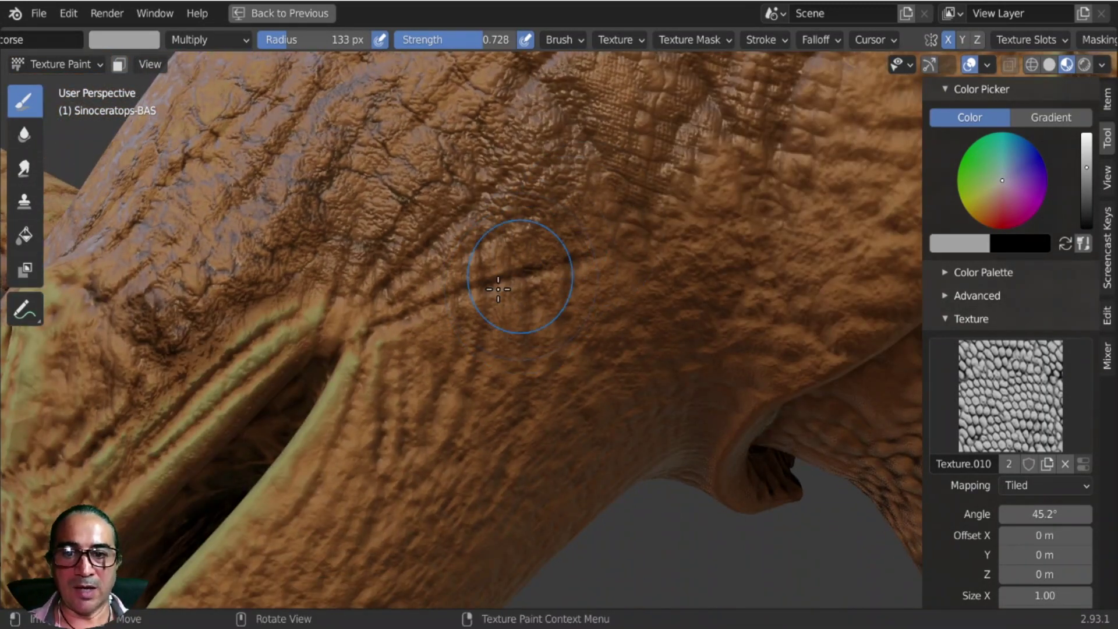
{"action": "mouse_move", "coordinate": [346, 295]}
{"action": "left_mouse_down"}
{"action": "mouse_move", "coordinate": [274, 325]}
{"action": "mouse_move", "coordinate": [178, 445]}
{"action": "left_mouse_up"}
{"action": "middle_click_drag", "start_coordinate": [178, 445], "coordinate": [524, 248]}
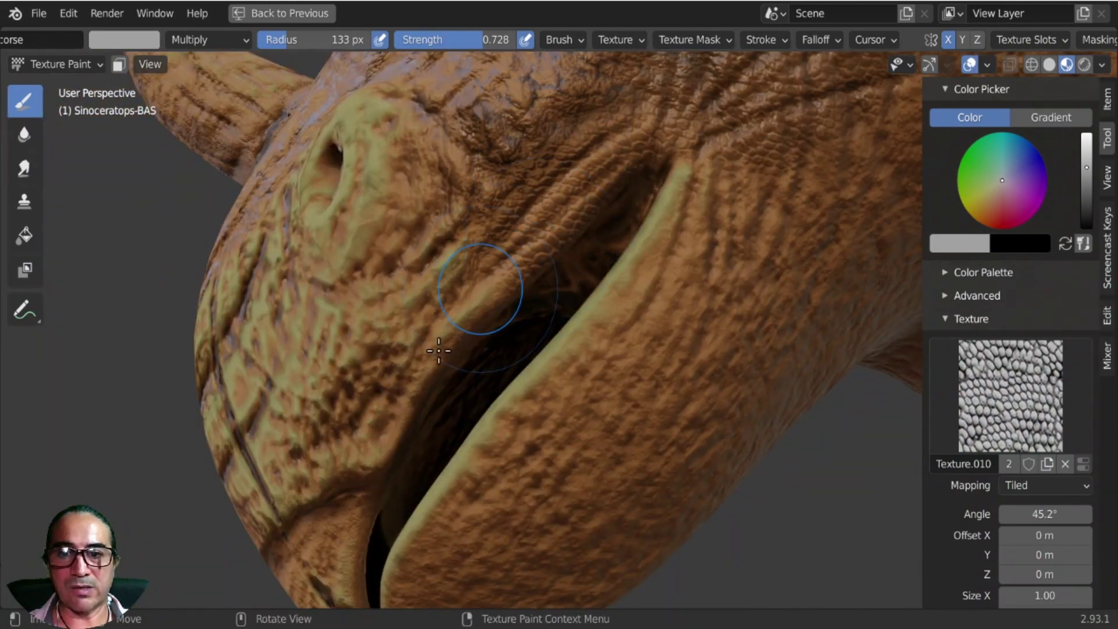
{"action": "mouse_move", "coordinate": [439, 351]}
{"action": "left_mouse_down"}
{"action": "mouse_move", "coordinate": [397, 414]}
{"action": "mouse_move", "coordinate": [386, 401]}
{"action": "mouse_move", "coordinate": [533, 227]}
{"action": "mouse_move", "coordinate": [594, 182]}
{"action": "mouse_move", "coordinate": [638, 166]}
{"action": "mouse_move", "coordinate": [664, 178]}
{"action": "mouse_move", "coordinate": [639, 269]}
{"action": "mouse_move", "coordinate": [599, 295]}
{"action": "mouse_move", "coordinate": [534, 392]}
{"action": "mouse_move", "coordinate": [607, 282]}
{"action": "mouse_move", "coordinate": [703, 241]}
{"action": "left_mouse_up"}
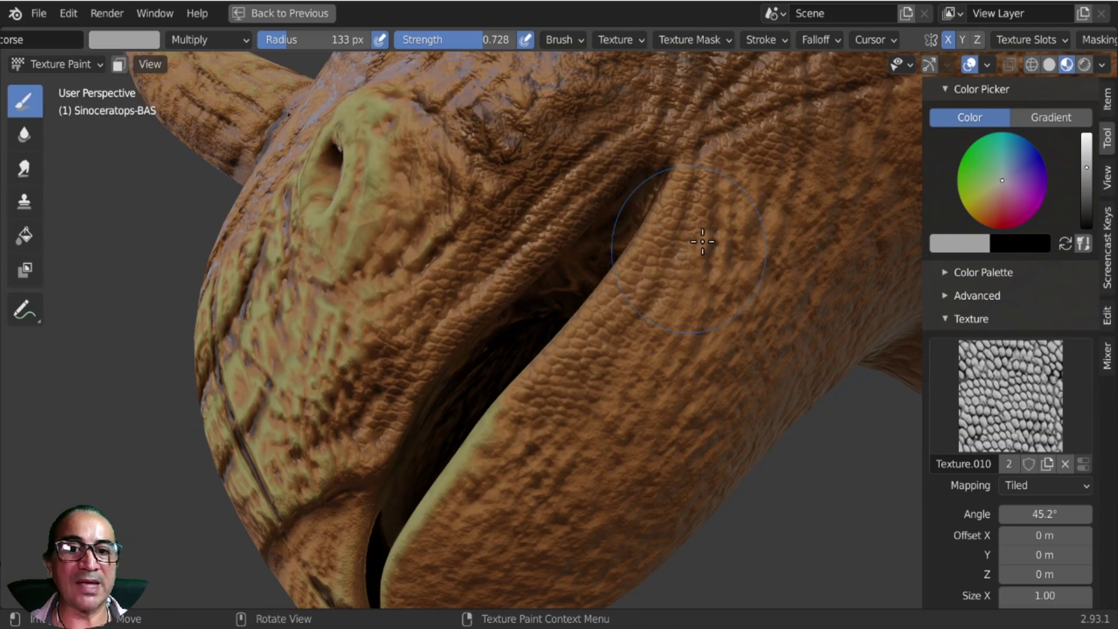
Set the brush to 47 px radius, full strength and black, and darken the skin folds at the mouth corner.
{"action": "middle_click_drag", "start_coordinate": [703, 241], "coordinate": [558, 463], "text": "shift"}
{"action": "middle_click_drag", "start_coordinate": [558, 463], "coordinate": [566, 360], "text": "ctrl"}
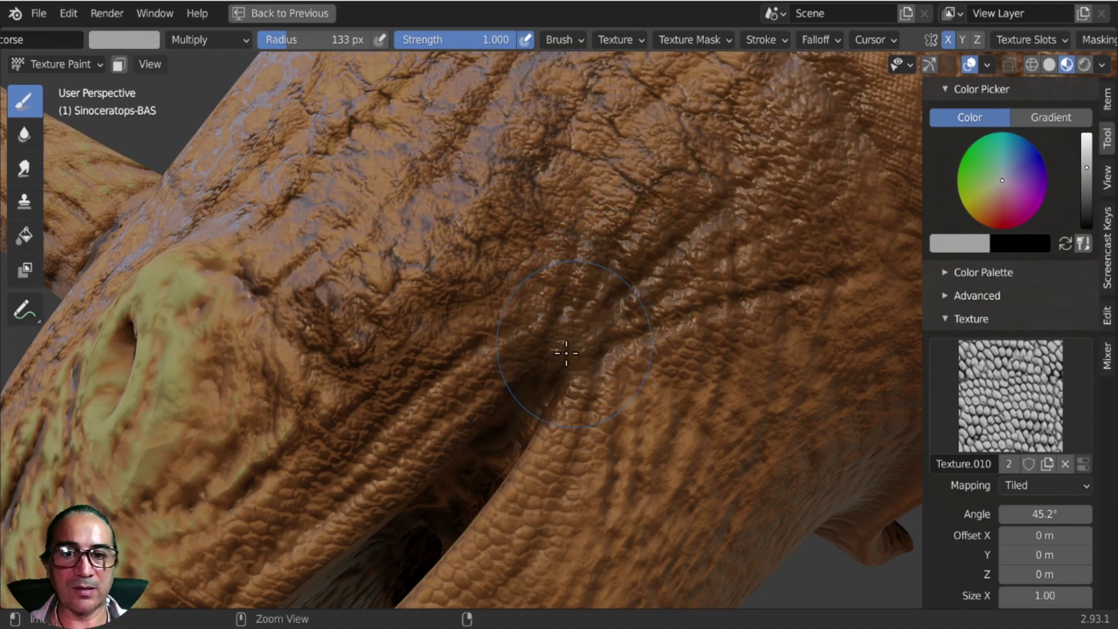
{"action": "key", "text": "f"}
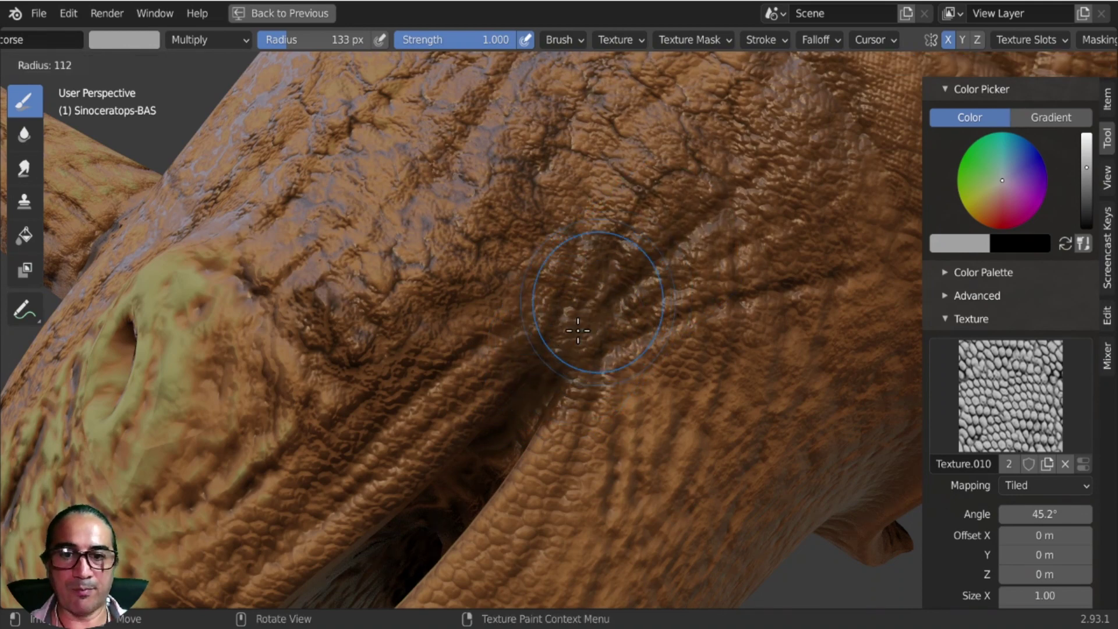
{"action": "left_click", "coordinate": [547, 367]}
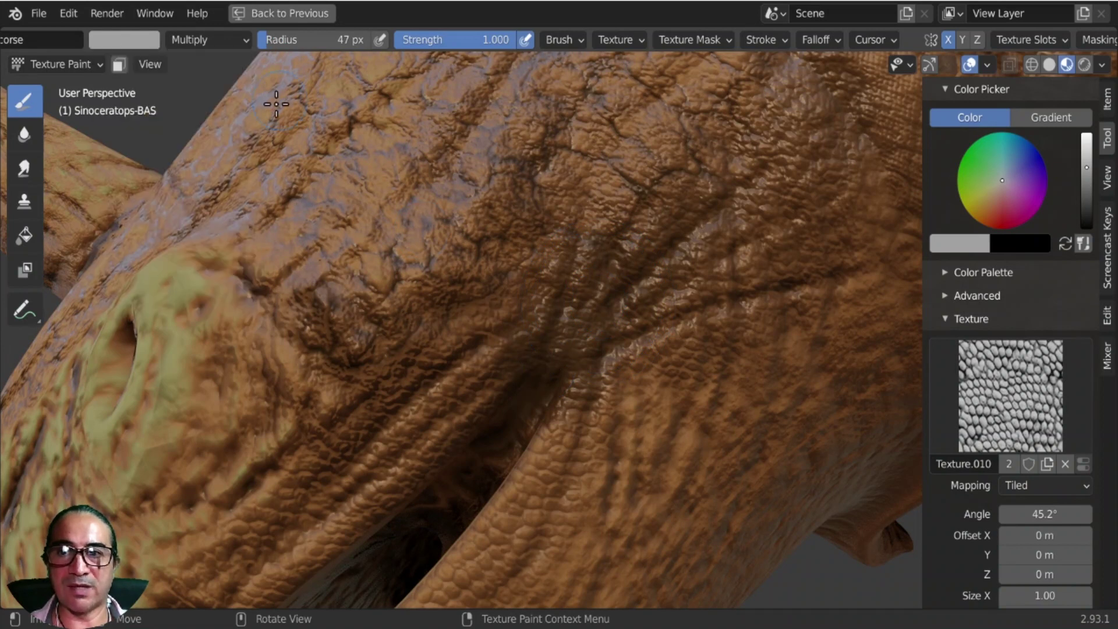
{"action": "left_click", "coordinate": [137, 40]}
{"action": "left_click_drag", "start_coordinate": [244, 181], "coordinate": [244, 205]}
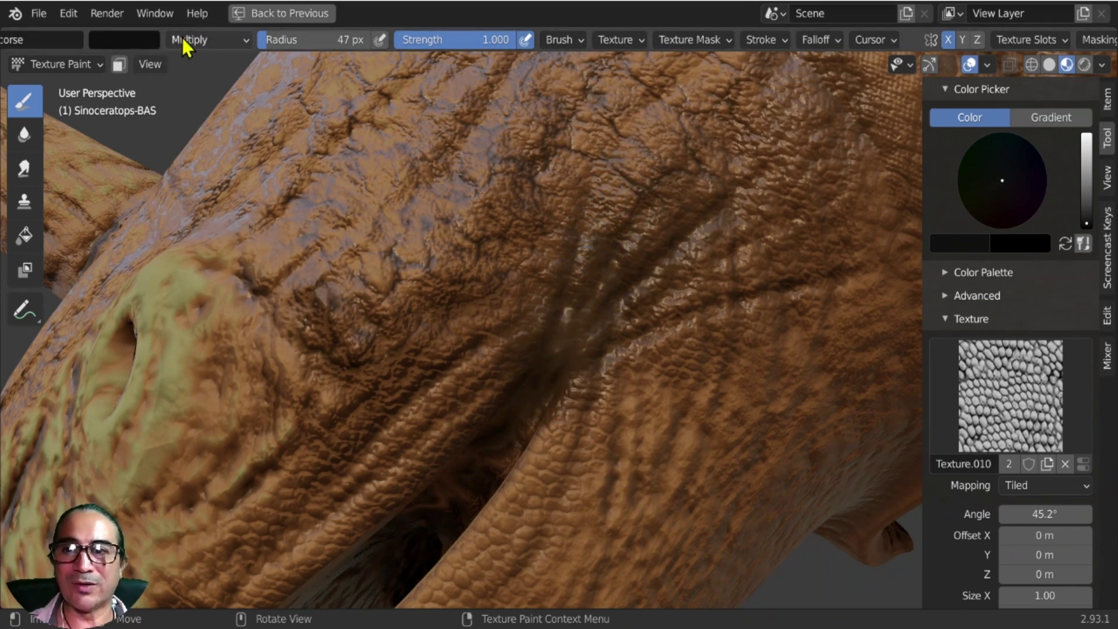
Restore a mid-grey brush colour in Add mode and paint scales over the darkened mouth-corner folds with radii of 95 and 44 px.
{"action": "left_click", "coordinate": [140, 40]}
{"action": "left_click", "coordinate": [243, 117]}
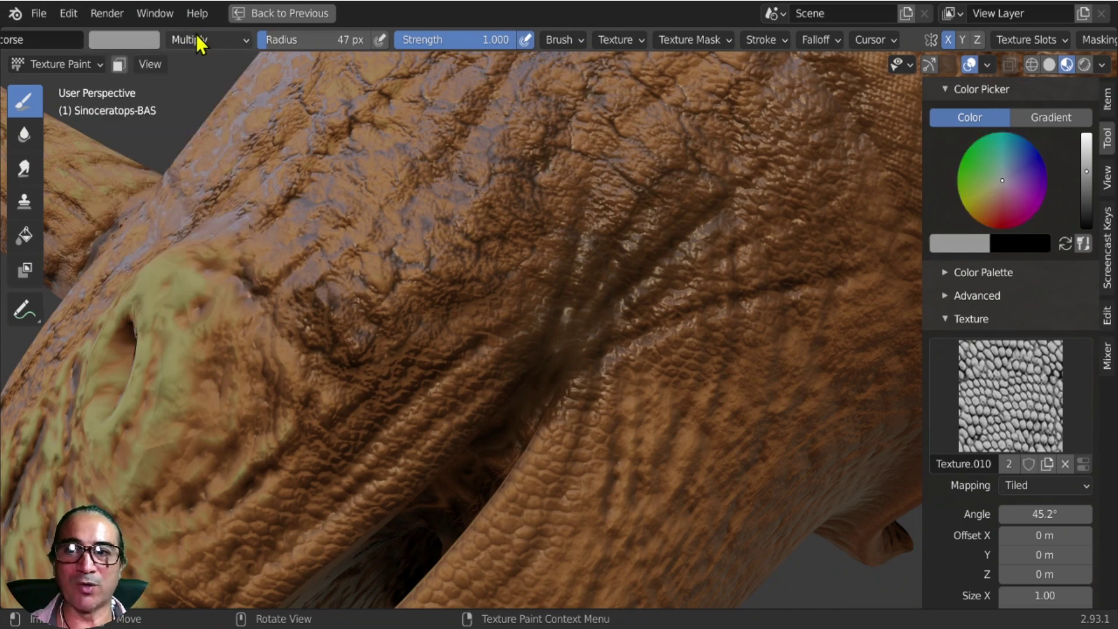
{"action": "left_click", "coordinate": [206, 39]}
{"action": "left_click", "coordinate": [201, 254]}
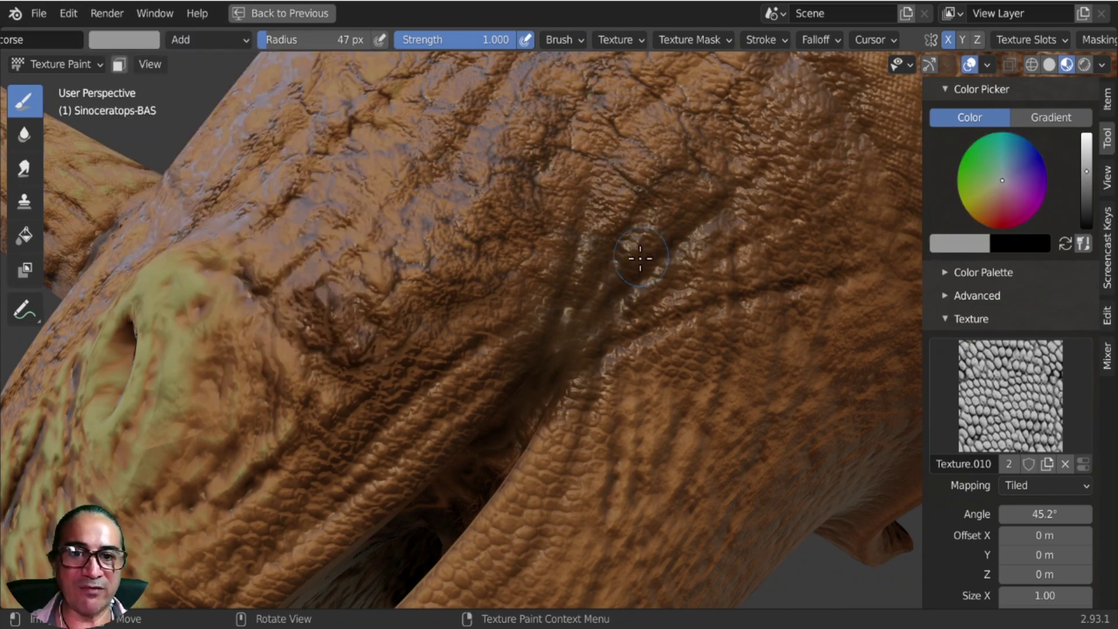
{"action": "key", "text": "f"}
{"action": "left_click", "coordinate": [698, 204]}
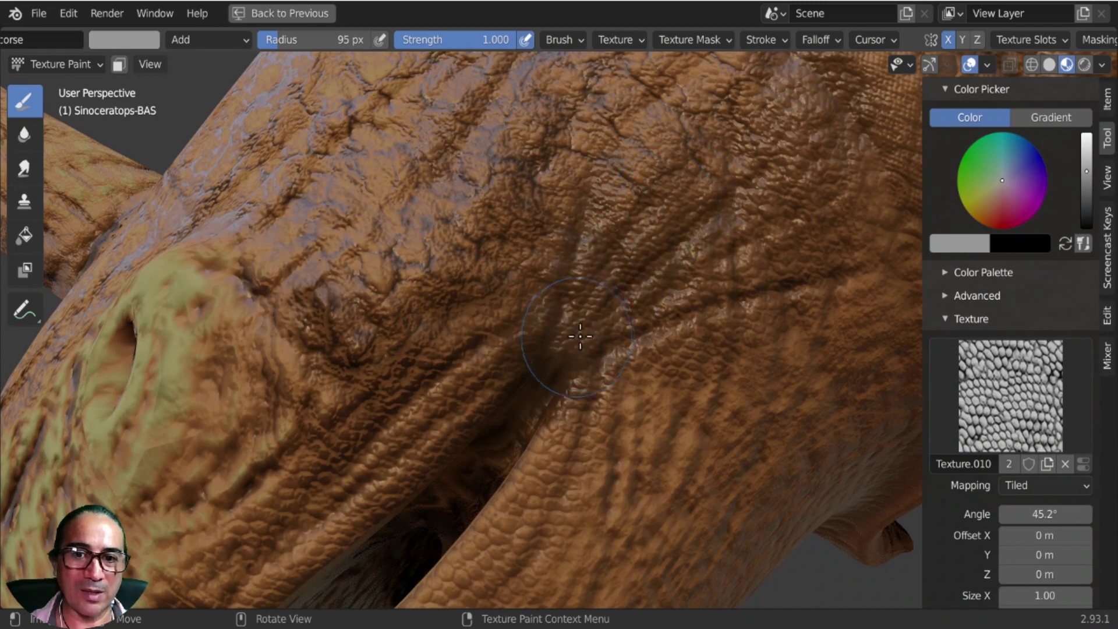
{"action": "key", "text": "f"}
{"action": "left_click", "coordinate": [561, 361]}
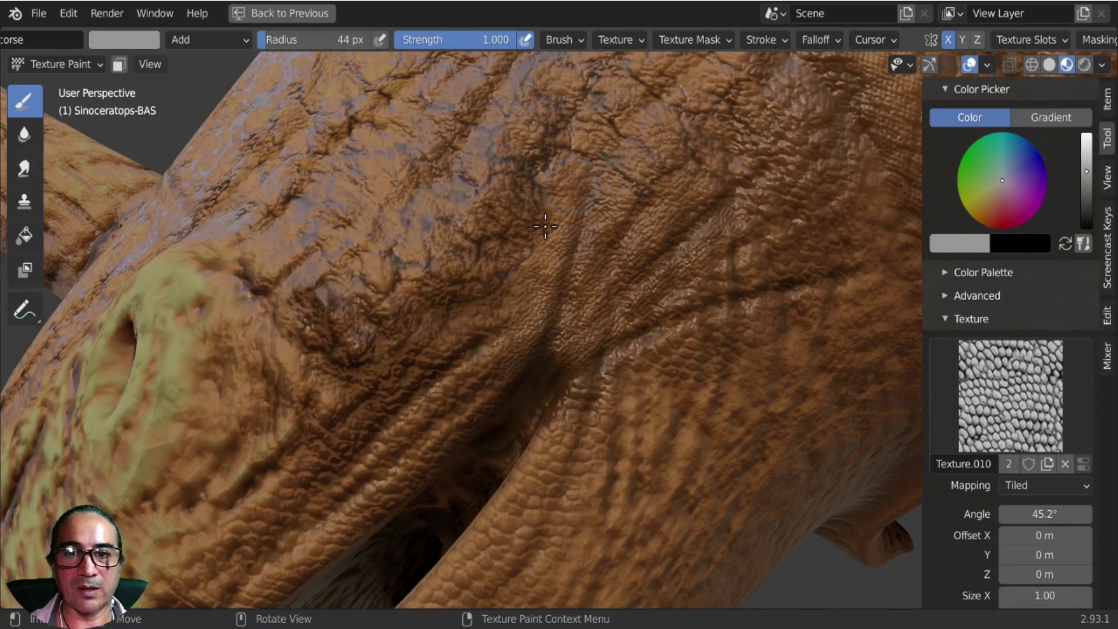
Enlarge the brush radius to 188 px and paint lighter scales on the cheek fold above the mouth corner.
{"action": "key", "text": "f"}
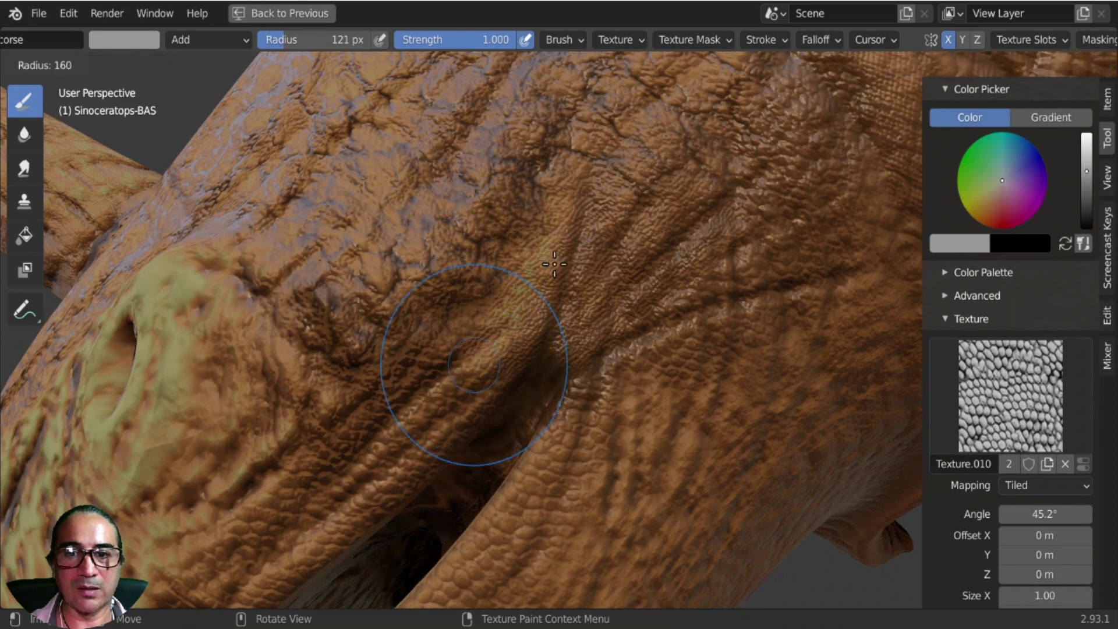
{"action": "left_click", "coordinate": [524, 204]}
{"action": "left_click_drag", "start_coordinate": [524, 205], "coordinate": [501, 279]}
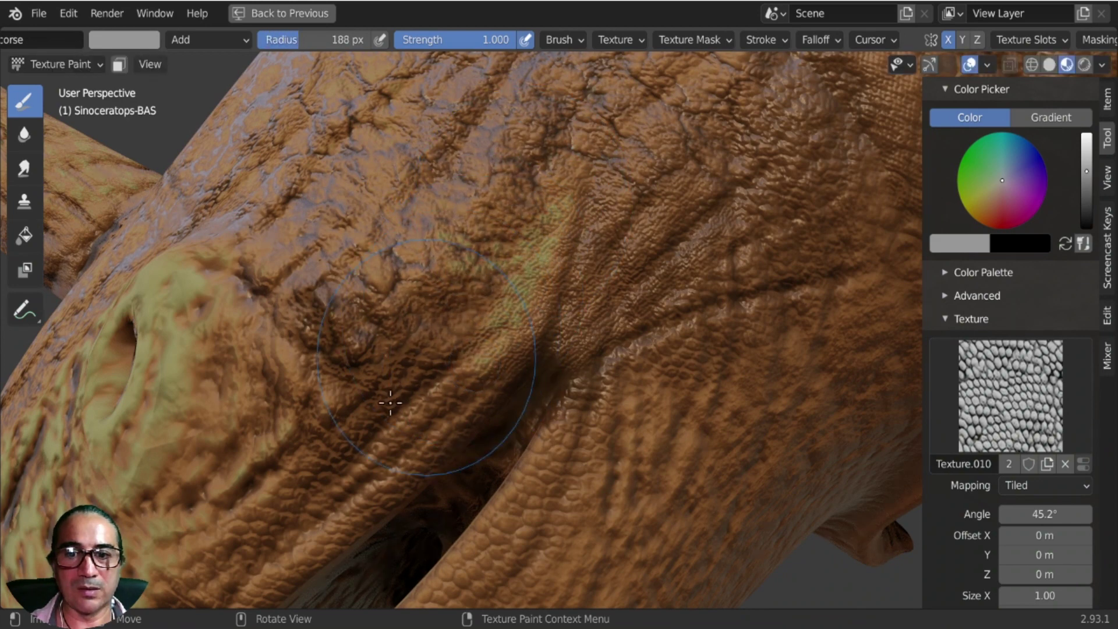
Switch the brush blending to Multiply and paint over the pale green fold above the mouth corner to tone it down.
{"action": "mouse_move", "coordinate": [595, 263]}
{"action": "middle_mouse_down"}
{"action": "mouse_move", "coordinate": [597, 279]}
{"action": "mouse_move", "coordinate": [547, 313]}
{"action": "mouse_move", "coordinate": [598, 298]}
{"action": "mouse_move", "coordinate": [571, 284]}
{"action": "middle_mouse_up"}
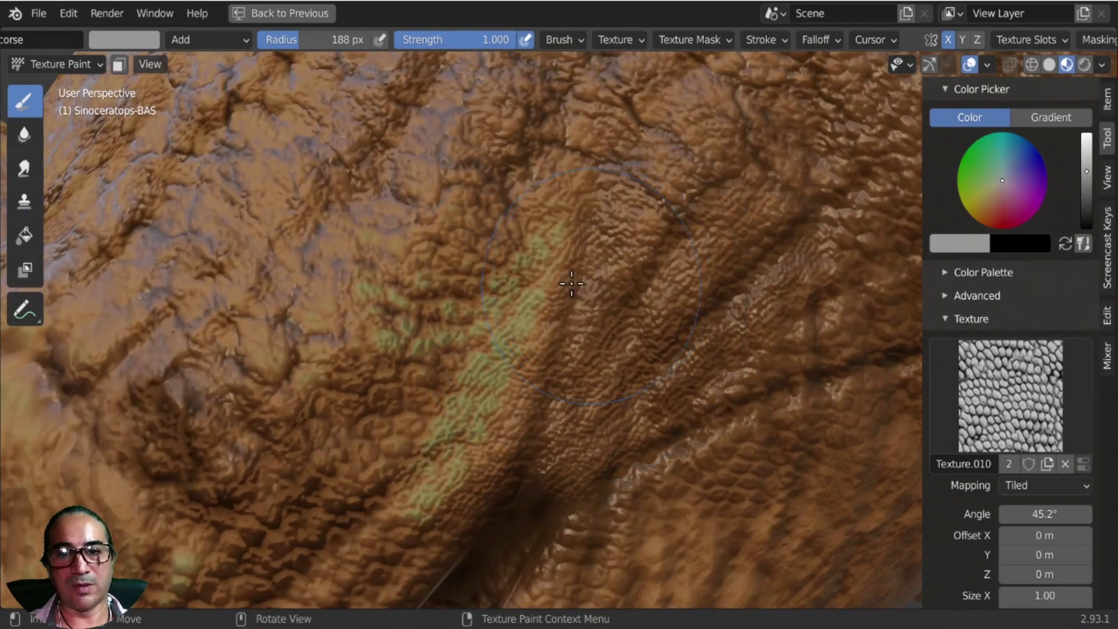
{"action": "left_click", "coordinate": [146, 37]}
{"action": "left_click", "coordinate": [214, 38]}
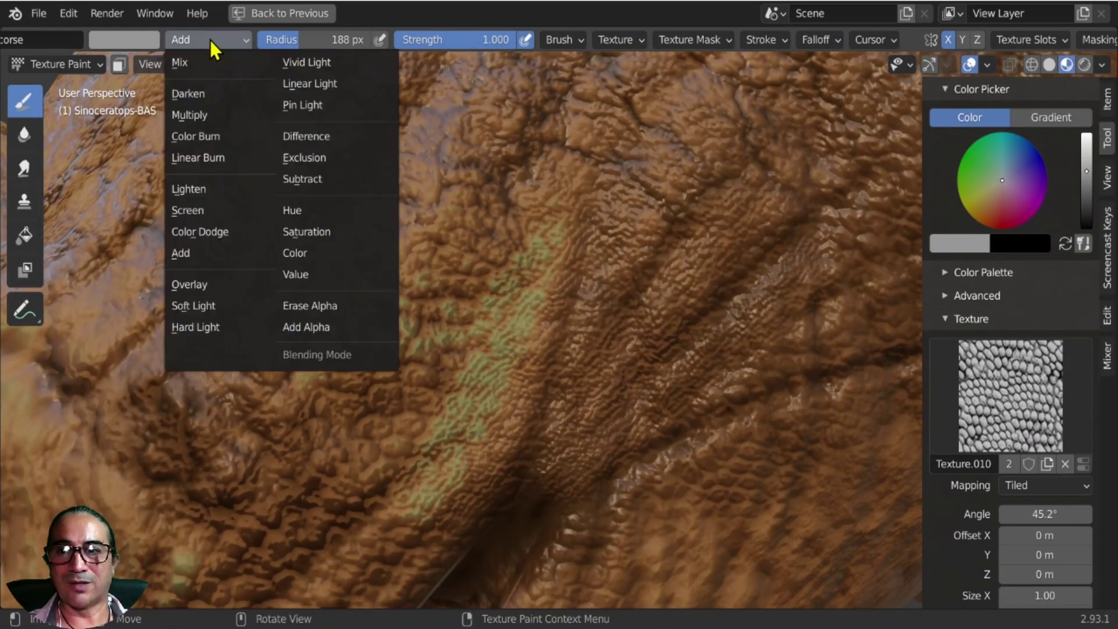
{"action": "left_click", "coordinate": [204, 115]}
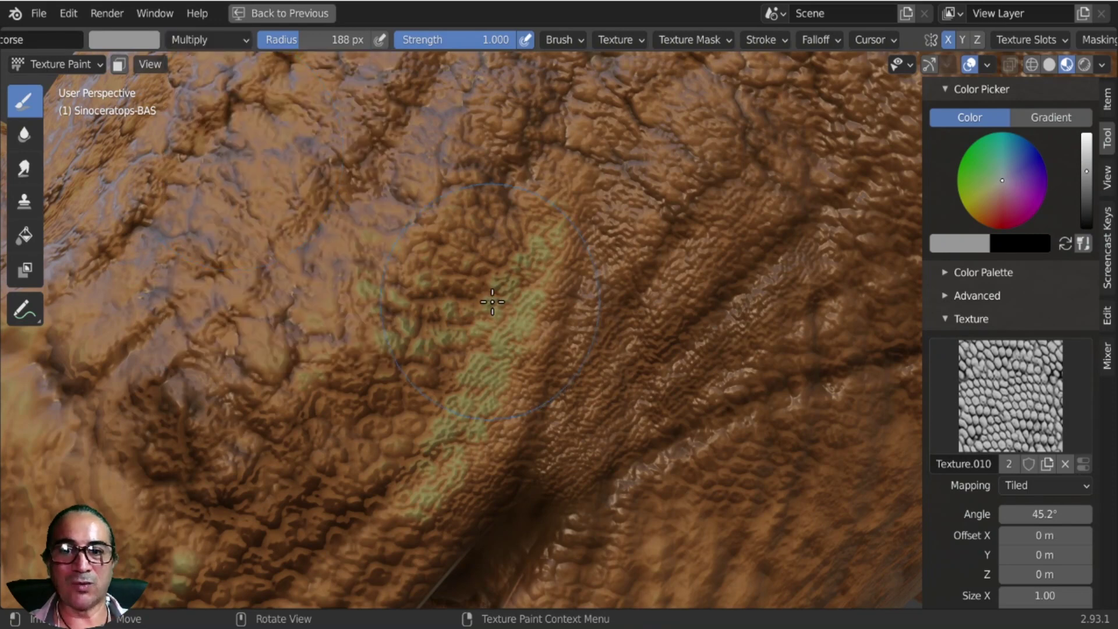
{"action": "mouse_move", "coordinate": [523, 293]}
{"action": "left_mouse_down"}
{"action": "mouse_move", "coordinate": [484, 379]}
{"action": "mouse_move", "coordinate": [466, 513]}
{"action": "mouse_move", "coordinate": [442, 454]}
{"action": "left_mouse_up"}
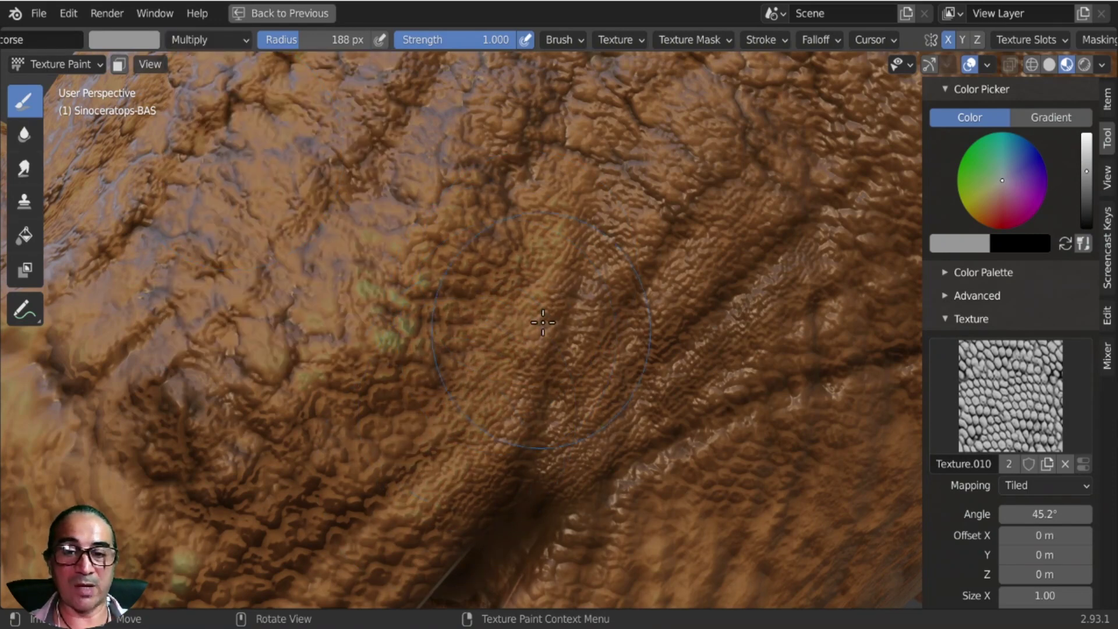
Open the other recent Sinoceratops file without saving the changes to Basemesh-sinoceratops-5-5.blend.
{"action": "mouse_move", "coordinate": [442, 455]}
{"action": "middle_mouse_down"}
{"action": "mouse_move", "coordinate": [490, 440]}
{"action": "mouse_move", "coordinate": [577, 372]}
{"action": "mouse_move", "coordinate": [570, 404]}
{"action": "middle_mouse_up"}
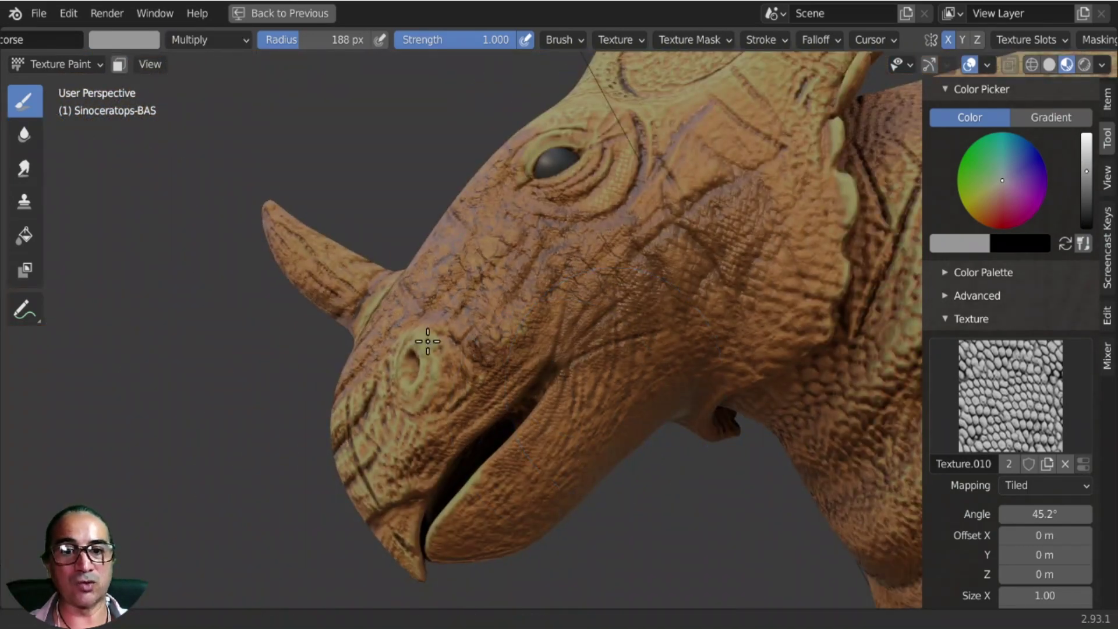
{"action": "middle_click_drag", "start_coordinate": [425, 337], "coordinate": [195, 296], "text": "shift"}
{"action": "mouse_move", "coordinate": [582, 319]}
{"action": "middle_mouse_down"}
{"action": "mouse_move", "coordinate": [527, 262]}
{"action": "mouse_move", "coordinate": [551, 252]}
{"action": "mouse_move", "coordinate": [541, 292]}
{"action": "mouse_move", "coordinate": [558, 373]}
{"action": "middle_mouse_up"}
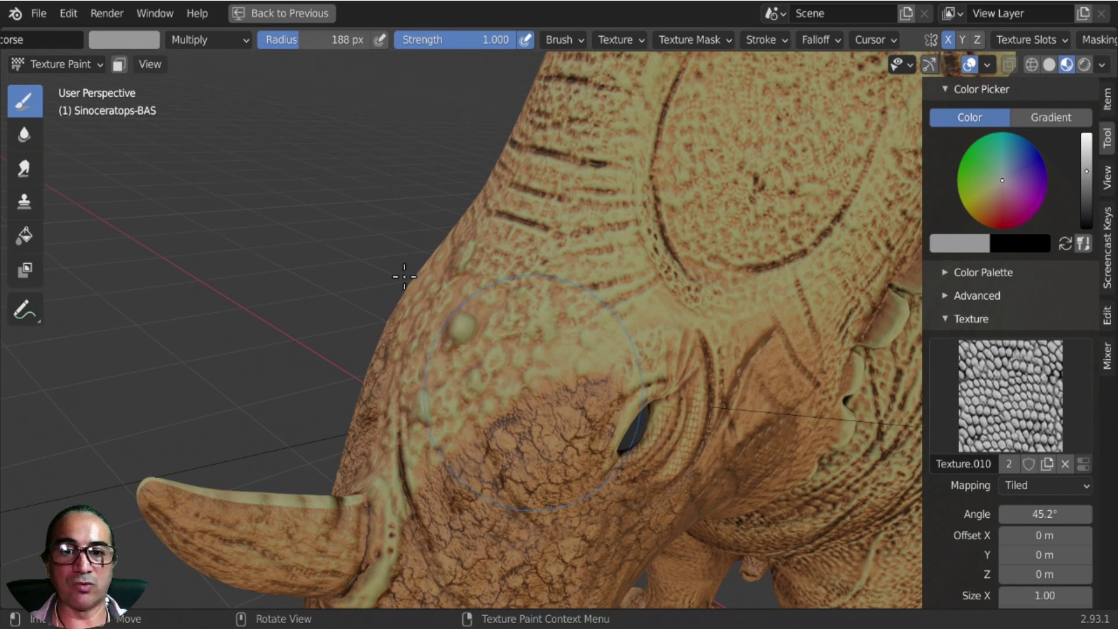
{"action": "scroll", "coordinate": [20, 35], "scroll_direction": "up", "scroll_amount": 3}
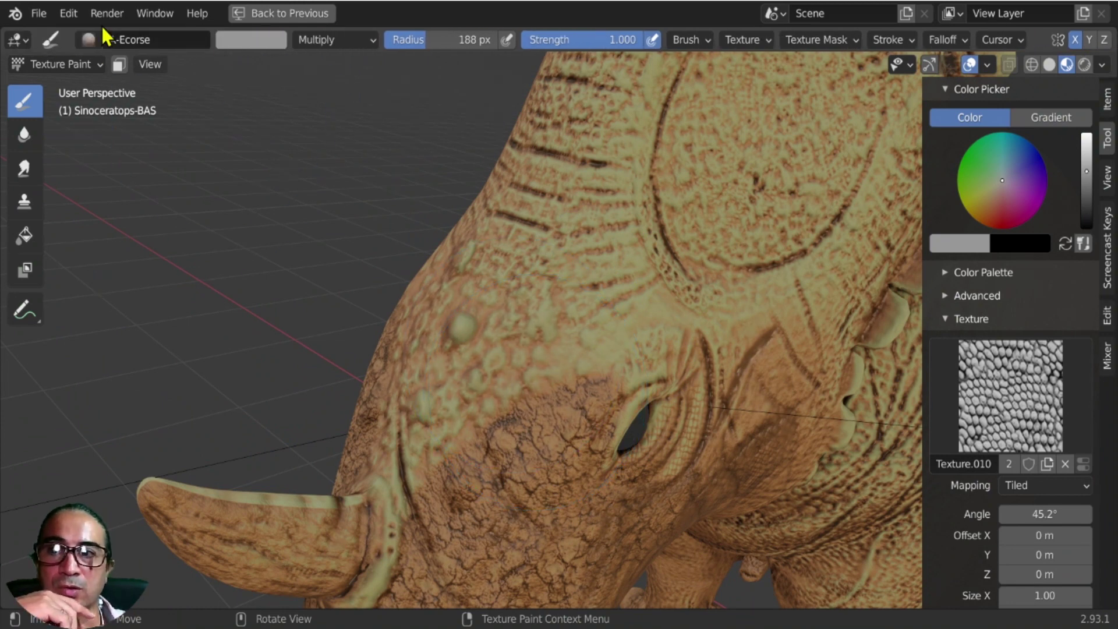
{"action": "left_click", "coordinate": [37, 12]}
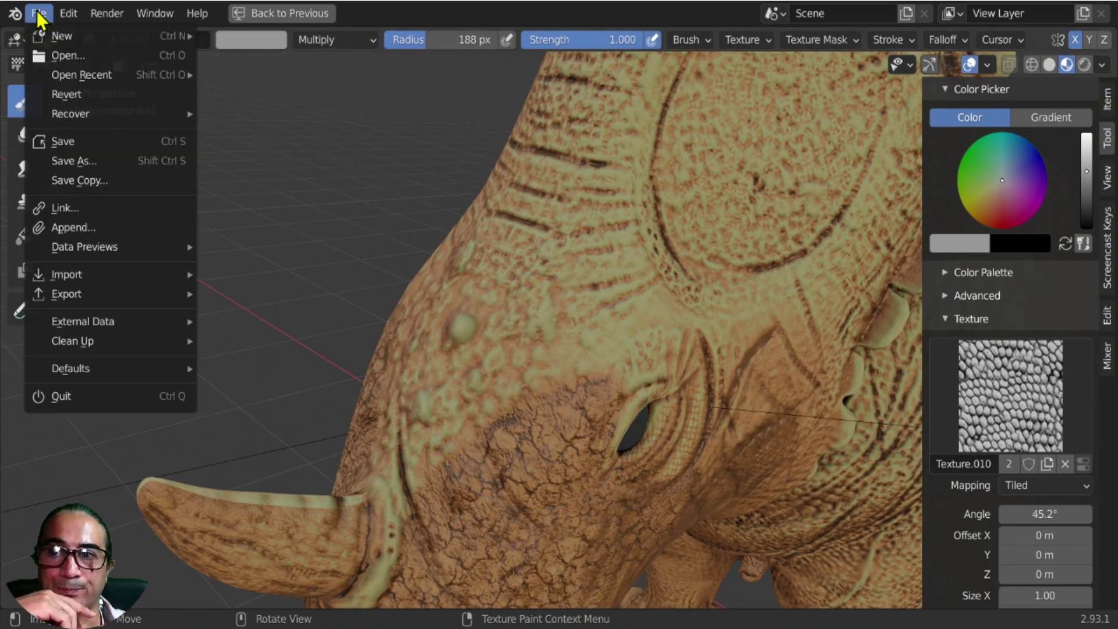
{"action": "mouse_move", "coordinate": [99, 76]}
{"action": "left_click", "coordinate": [311, 93]}
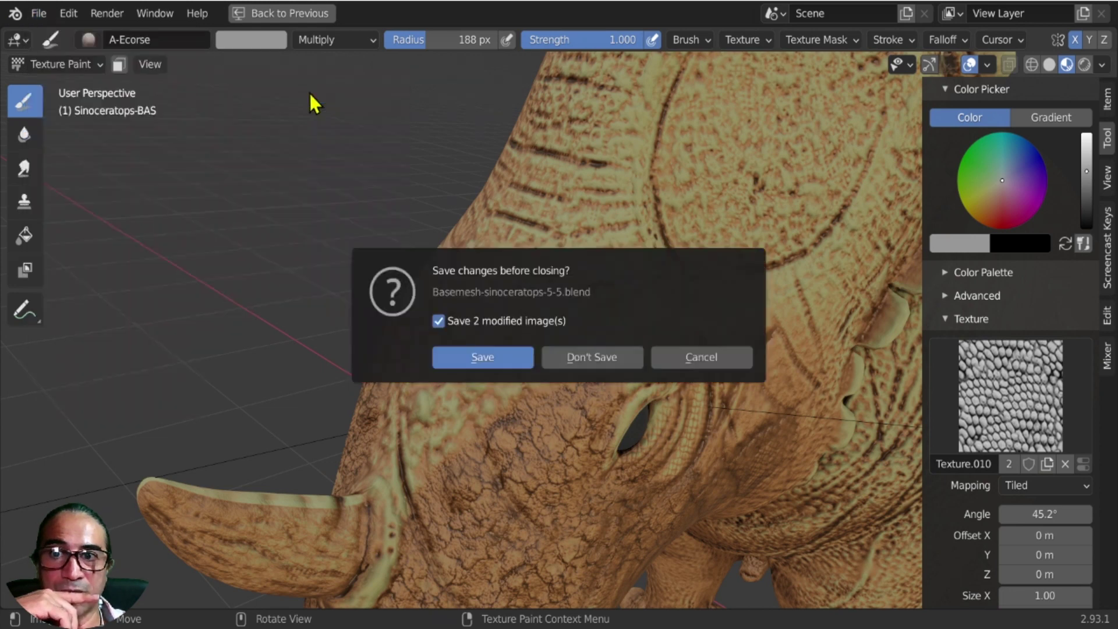
{"action": "left_click", "coordinate": [612, 361]}
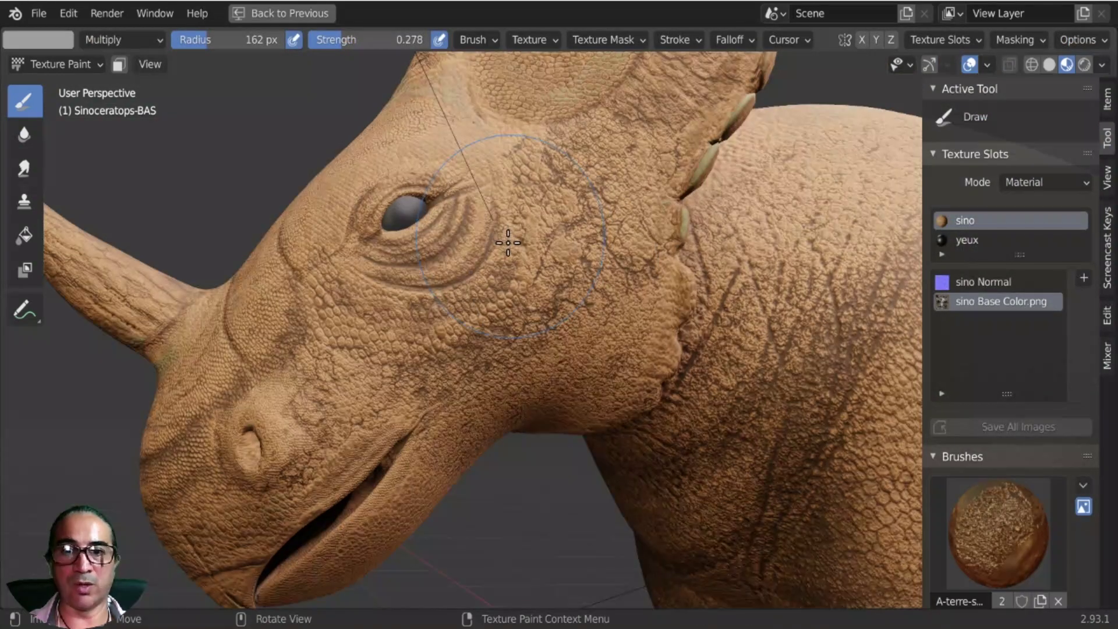
Paint dark mottling along the lower jaw on sino Base Color.png with the earth brush in Multiply at 0.278 strength.
{"action": "middle_click_drag", "start_coordinate": [513, 235], "coordinate": [489, 287]}
{"action": "mouse_move", "coordinate": [513, 247]}
{"action": "middle_mouse_down", "text": "ctrl"}
{"action": "mouse_move", "coordinate": [513, 274]}
{"action": "mouse_move", "coordinate": [512, 233]}
{"action": "mouse_move", "coordinate": [554, 259]}
{"action": "mouse_move", "coordinate": [494, 385]}
{"action": "middle_mouse_up", "text": "ctrl"}
{"action": "key", "text": "f"}
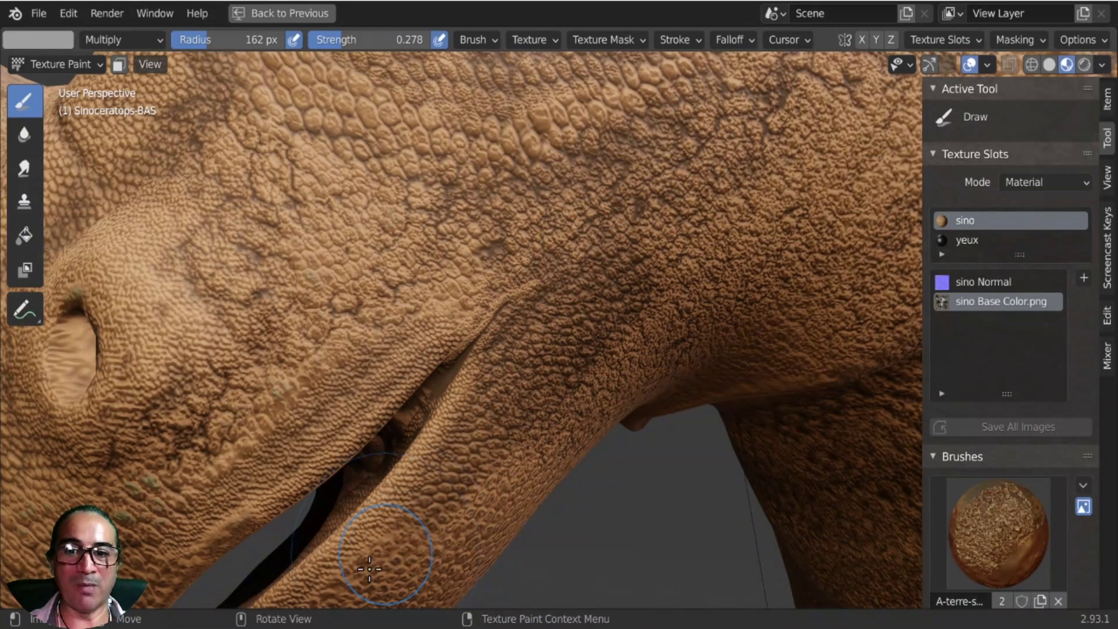
{"action": "middle_click_drag", "start_coordinate": [472, 377], "coordinate": [595, 277]}
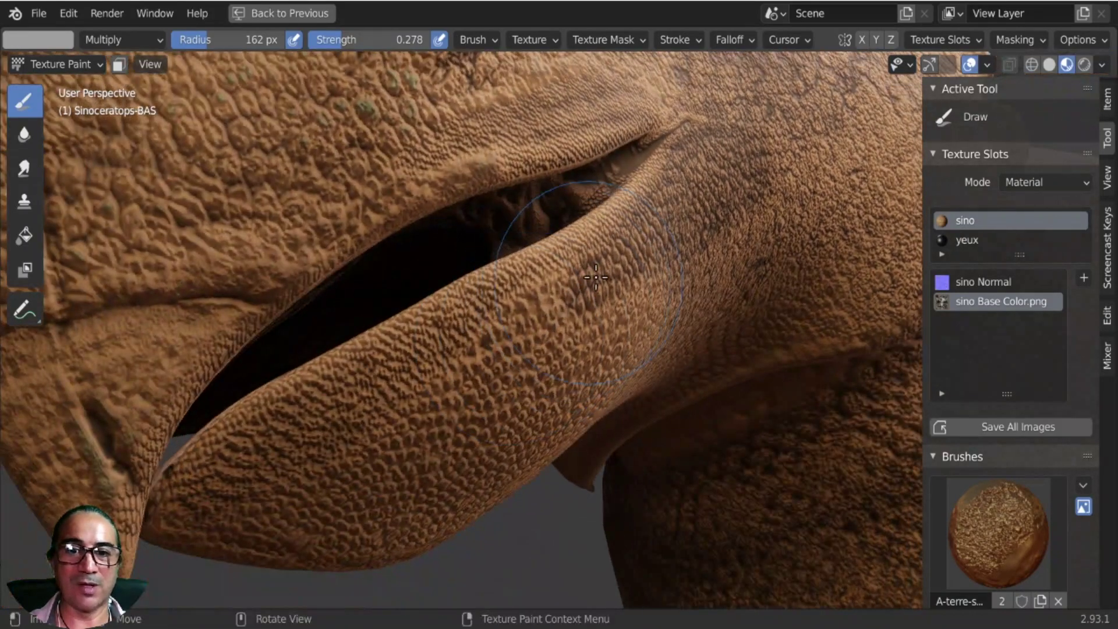
{"action": "left_click_drag", "start_coordinate": [564, 295], "coordinate": [537, 309]}
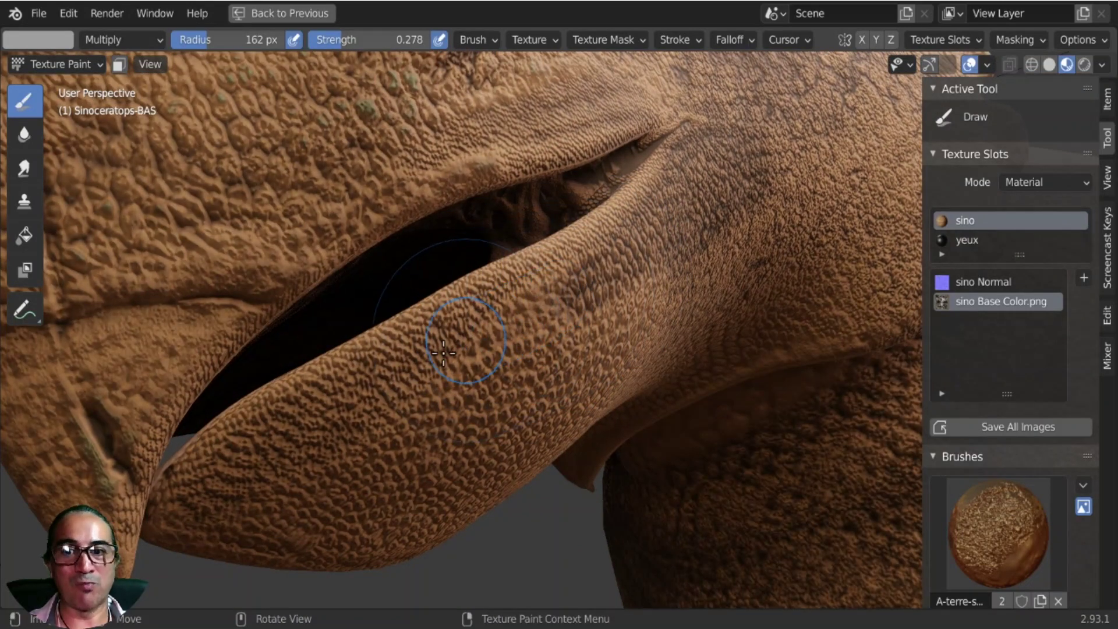
{"action": "left_click_drag", "start_coordinate": [391, 381], "coordinate": [313, 432]}
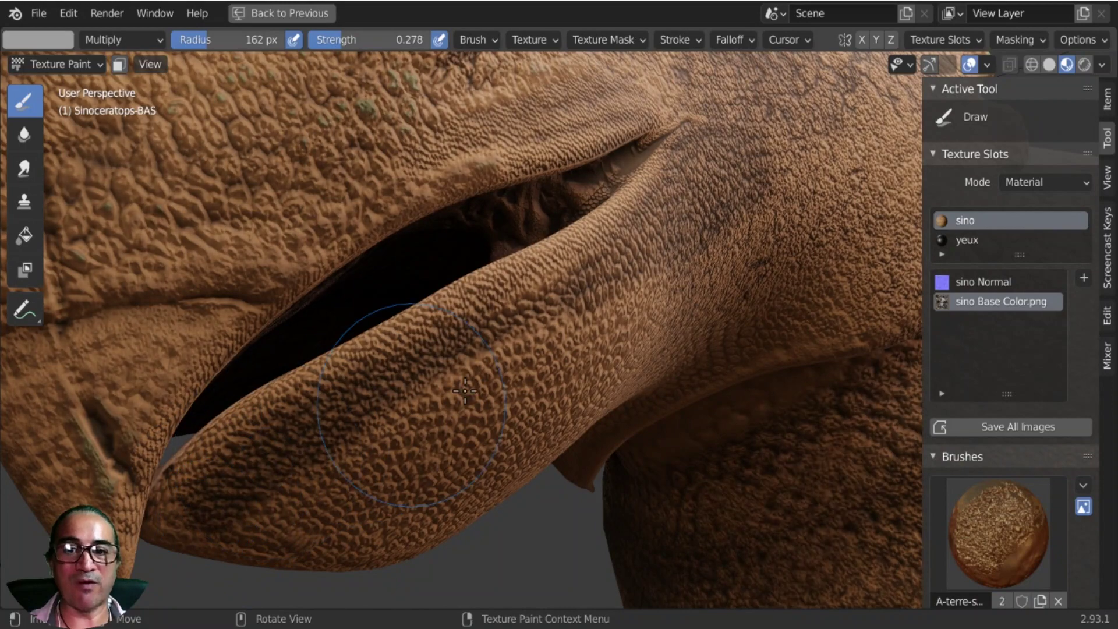
Enable X mirror symmetry and paint darker Multiply strokes along the lower jaw up to the cheek behind the mouth.
{"action": "mouse_move", "coordinate": [267, 457]}
{"action": "middle_mouse_down"}
{"action": "mouse_move", "coordinate": [406, 400]}
{"action": "mouse_move", "coordinate": [434, 367]}
{"action": "mouse_move", "coordinate": [386, 464]}
{"action": "mouse_move", "coordinate": [385, 384]}
{"action": "mouse_move", "coordinate": [350, 407]}
{"action": "middle_mouse_up"}
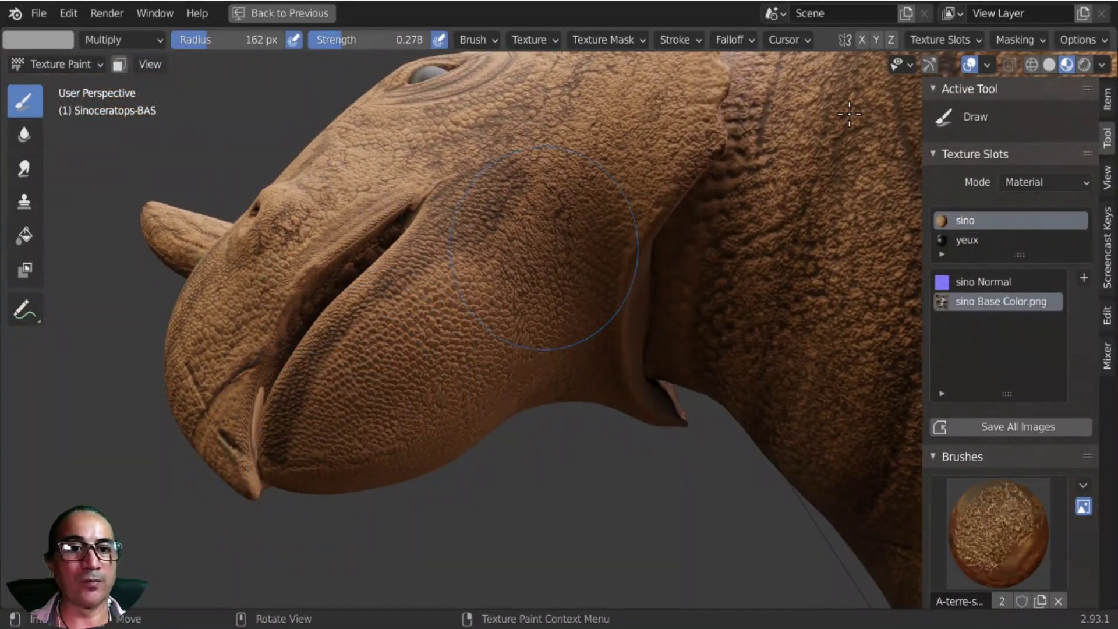
{"action": "left_click", "coordinate": [862, 40]}
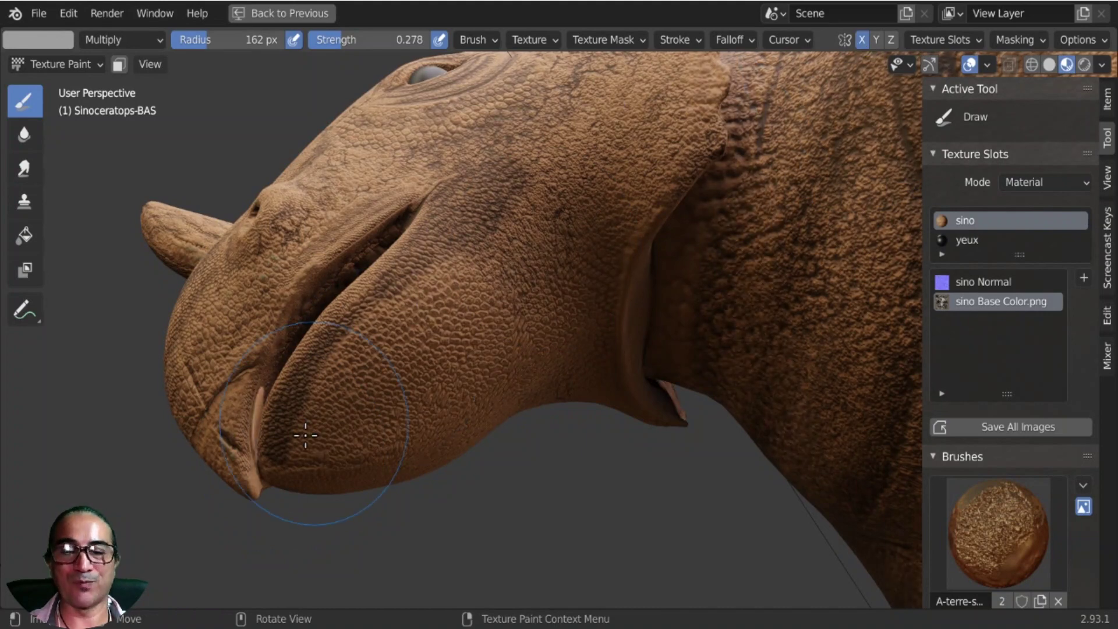
{"action": "left_click_drag", "start_coordinate": [342, 390], "coordinate": [385, 341]}
{"action": "left_click_drag", "start_coordinate": [304, 438], "coordinate": [457, 278]}
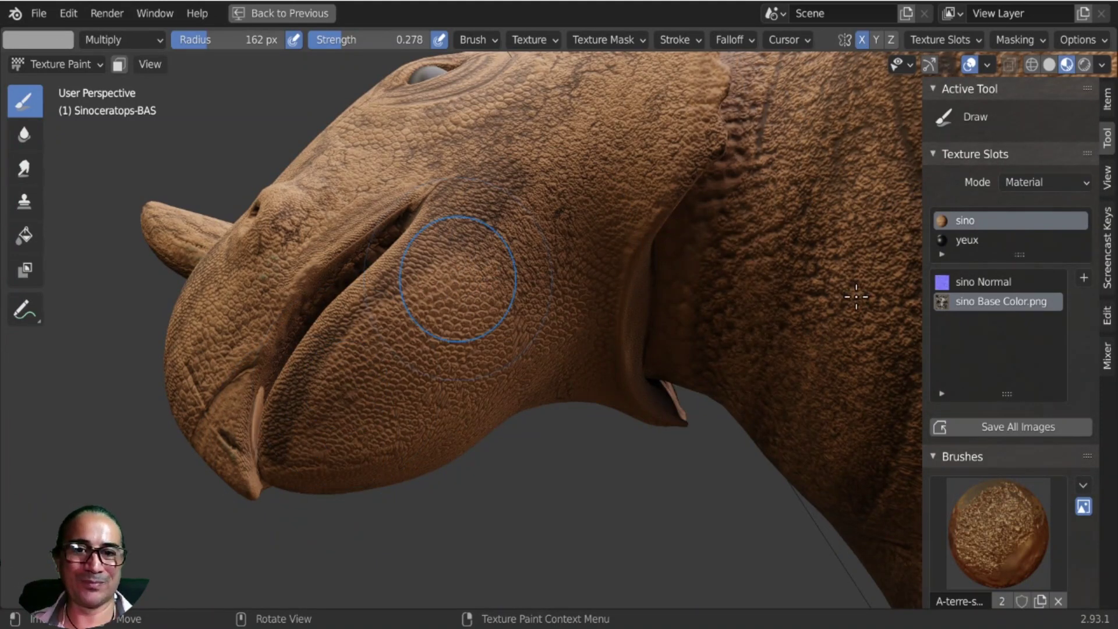
Examine the painted skin texture across the neck, shoulder, flank and front leg.
{"action": "mouse_move", "coordinate": [857, 297]}
{"action": "middle_mouse_down"}
{"action": "mouse_move", "coordinate": [699, 232]}
{"action": "mouse_move", "coordinate": [719, 327]}
{"action": "mouse_move", "coordinate": [756, 361]}
{"action": "mouse_move", "coordinate": [784, 312]}
{"action": "mouse_move", "coordinate": [531, 350]}
{"action": "mouse_move", "coordinate": [261, 337]}
{"action": "middle_mouse_up"}
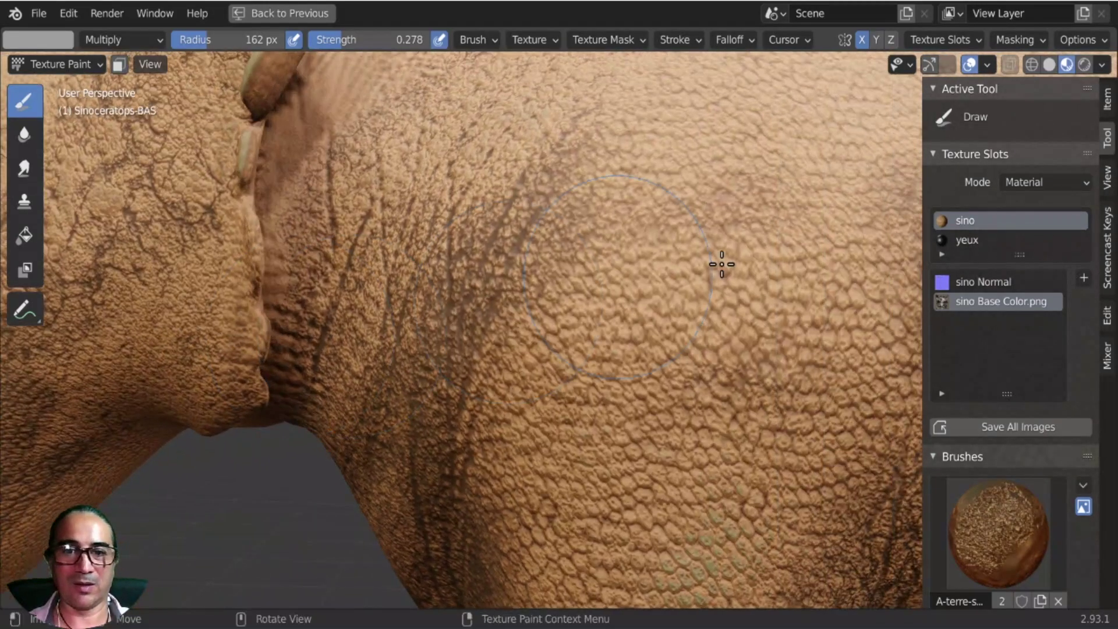
{"action": "scroll", "coordinate": [629, 349], "scroll_direction": "down", "scroll_amount": 5}
{"action": "scroll", "coordinate": [536, 280], "scroll_direction": "up", "scroll_amount": 3}
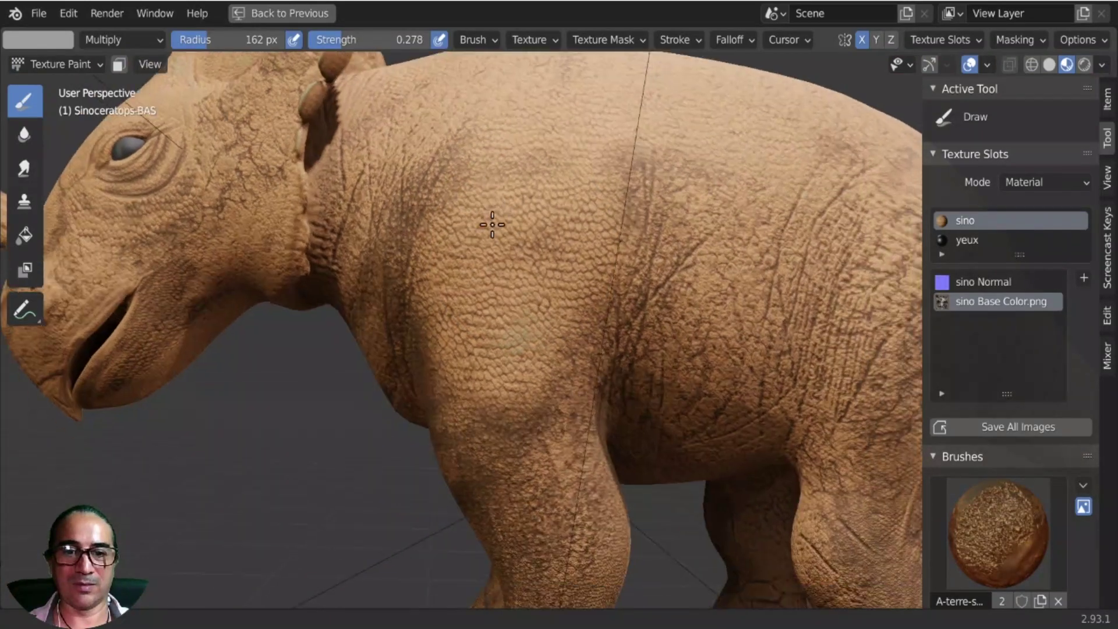
{"action": "middle_click_drag", "start_coordinate": [492, 224], "coordinate": [434, 230], "text": "shift"}
{"action": "scroll", "coordinate": [554, 364], "scroll_direction": "up", "scroll_amount": 3}
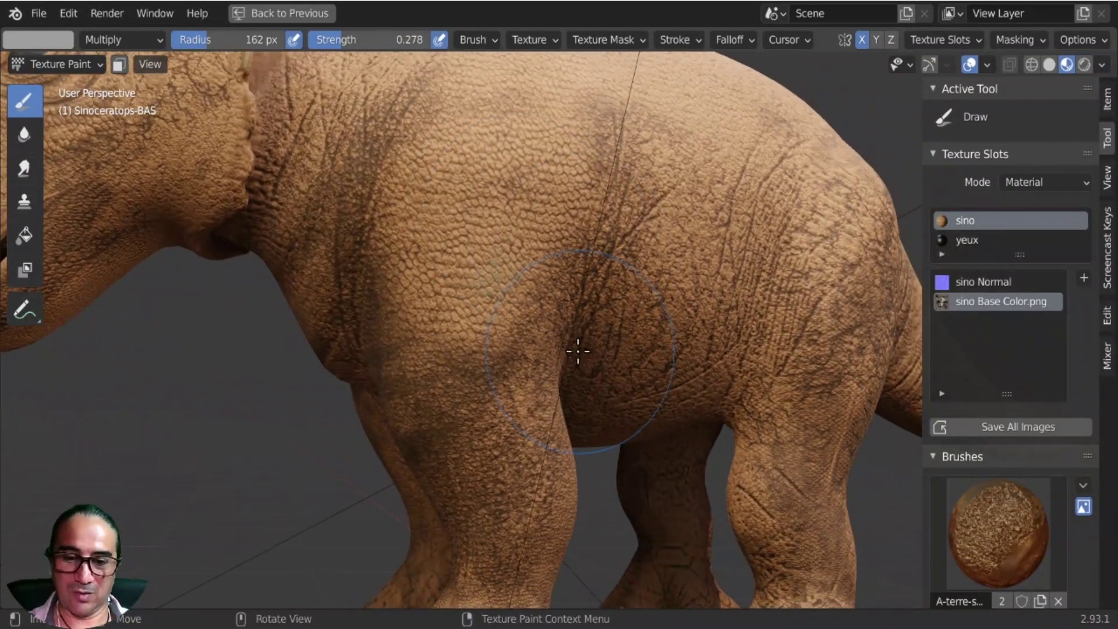